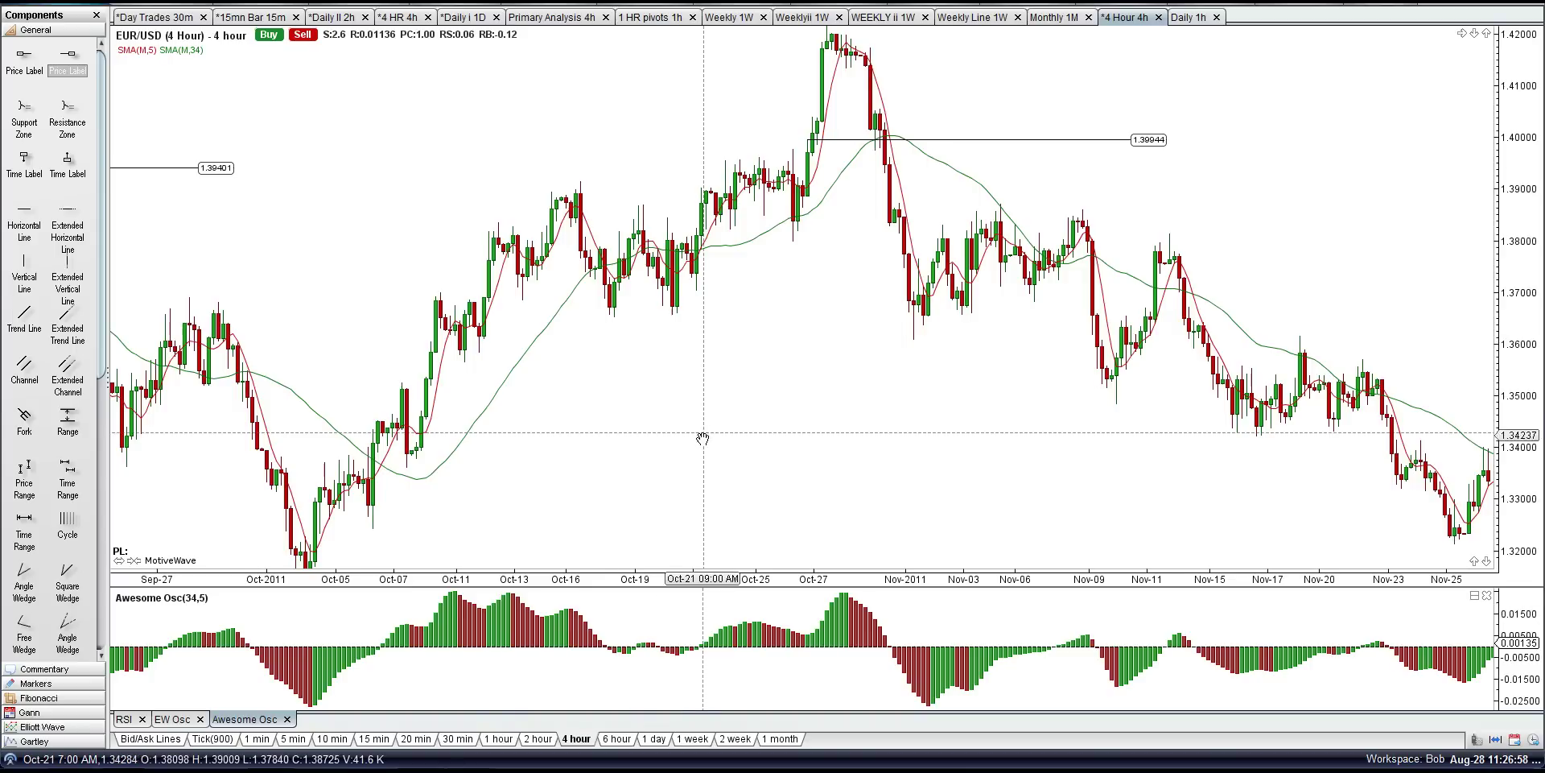
# - Compare the EW Osc and Awesome Osc studies beneath the EUR/USD 4-hour chart by alternating between them
pyautogui.moveTo(684, 431); pyautogui.dragTo(708, 433)
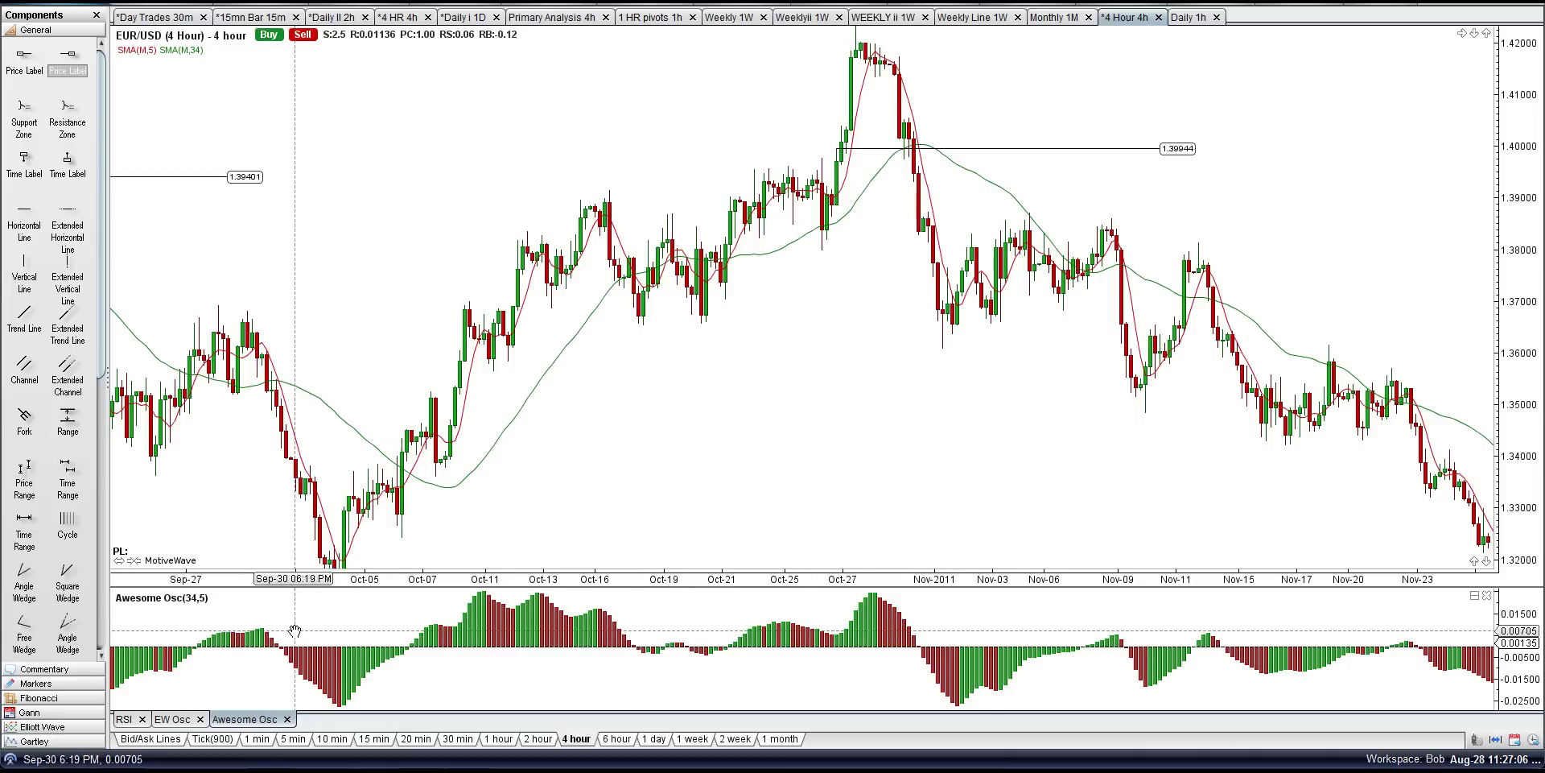
pyautogui.click(174, 719)
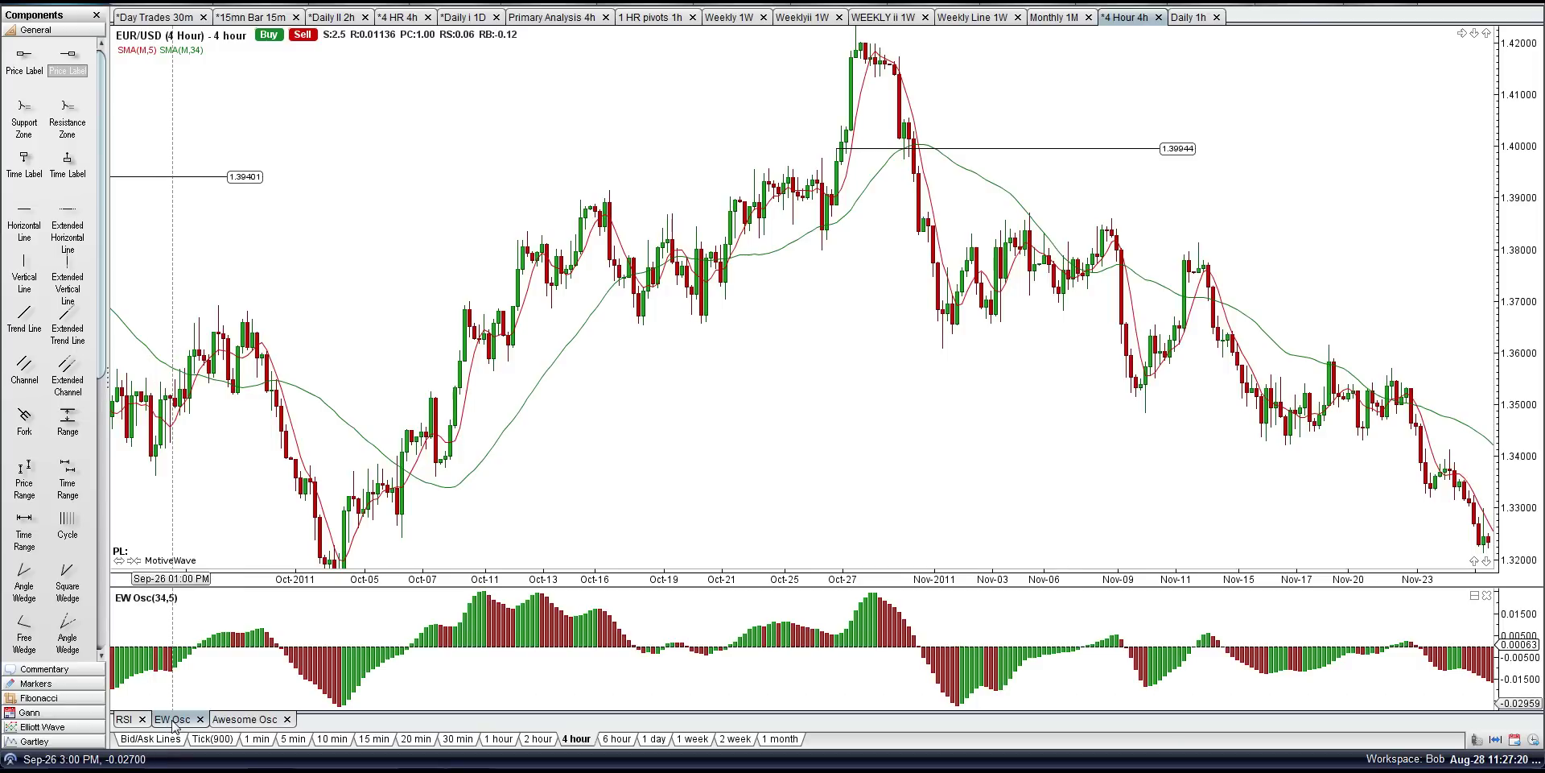
pyautogui.click(241, 724)
pyautogui.click(170, 724)
pyautogui.click(241, 718)
pyautogui.click(172, 719)
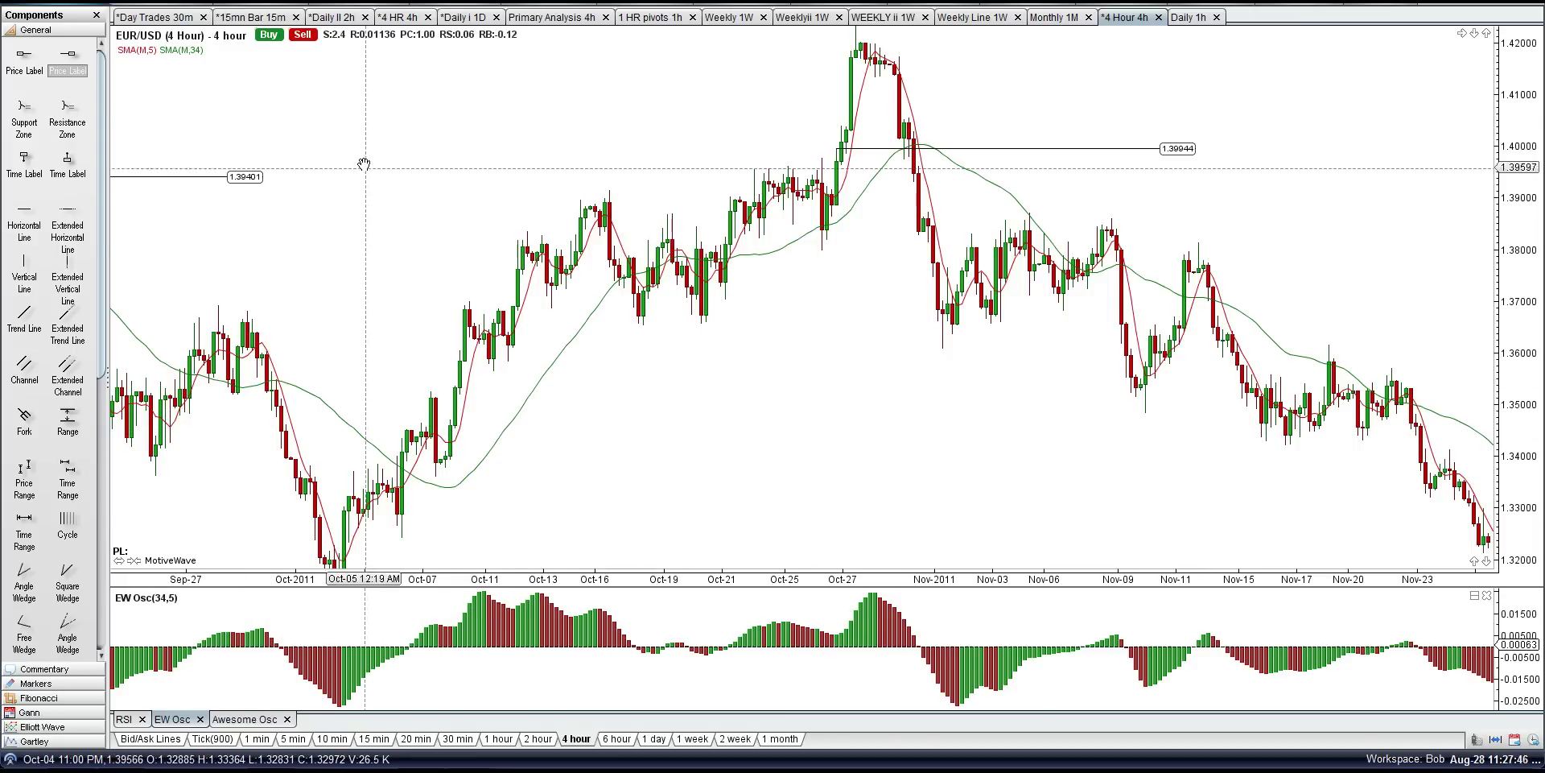
# - Review the settings of the 5-period and 34-period simple moving averages without changing them
pyautogui.doubleClick(134, 51)
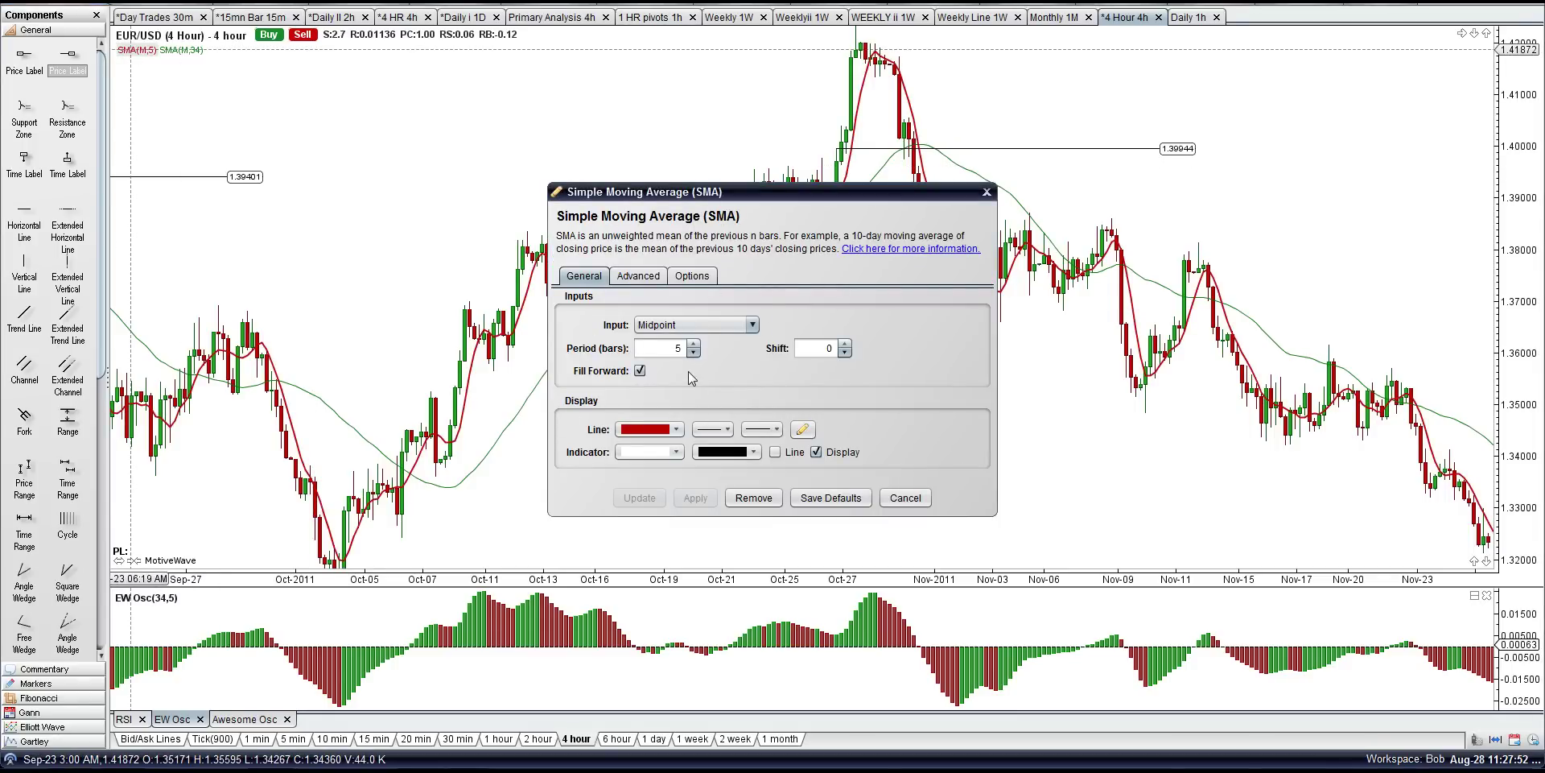
pyautogui.click(905, 498)
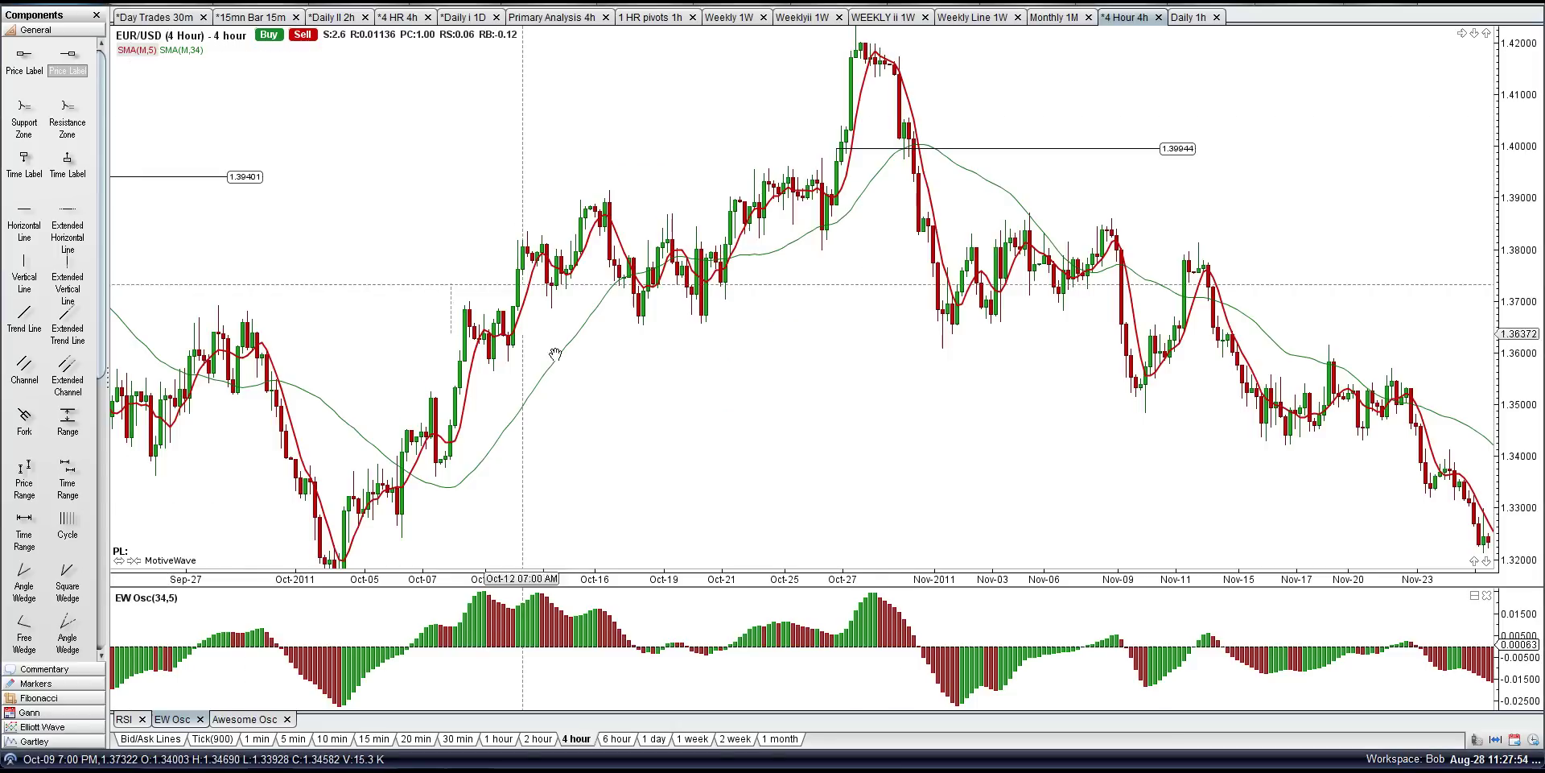
pyautogui.doubleClick(186, 55)
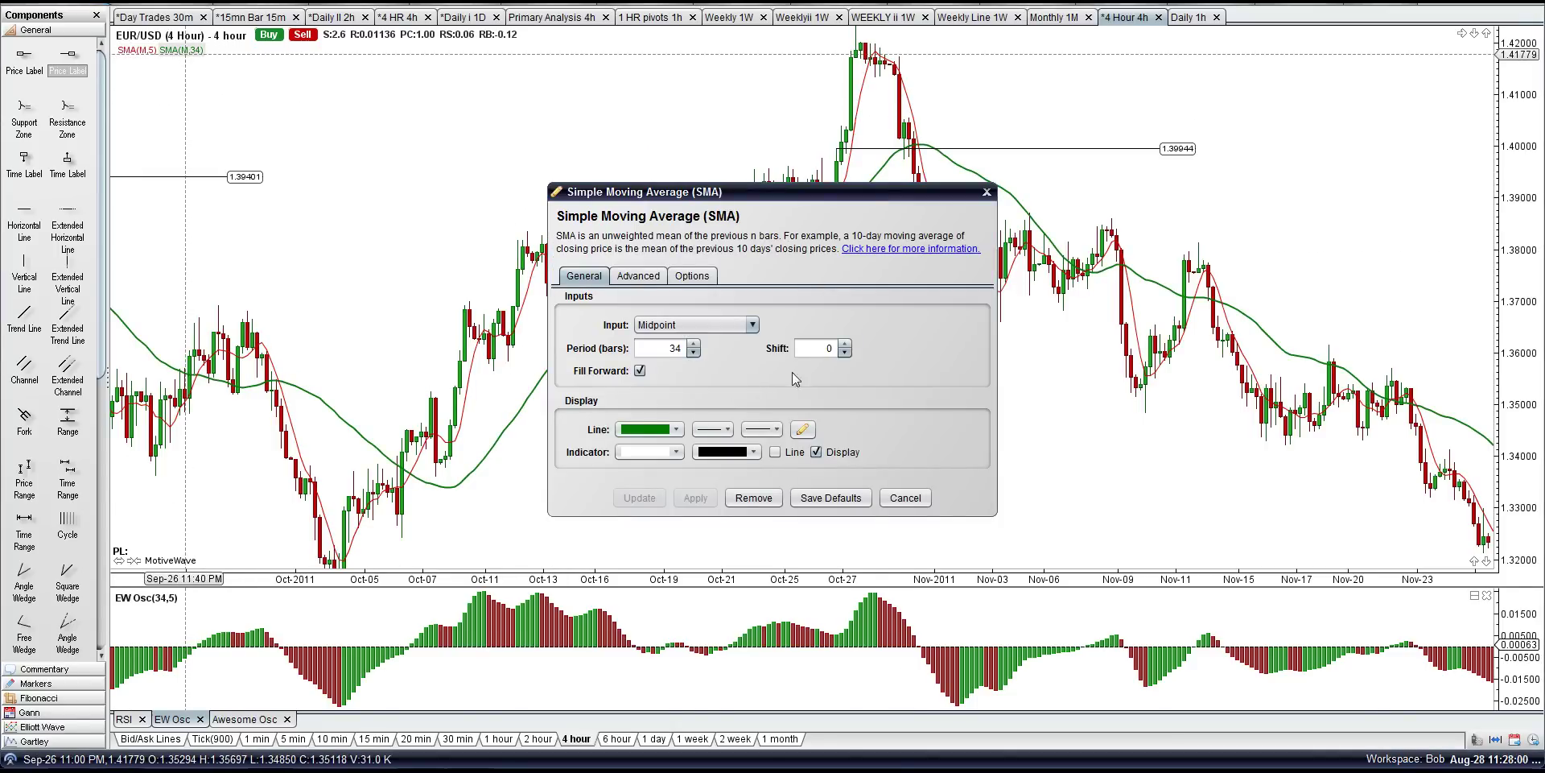
pyautogui.click(904, 497)
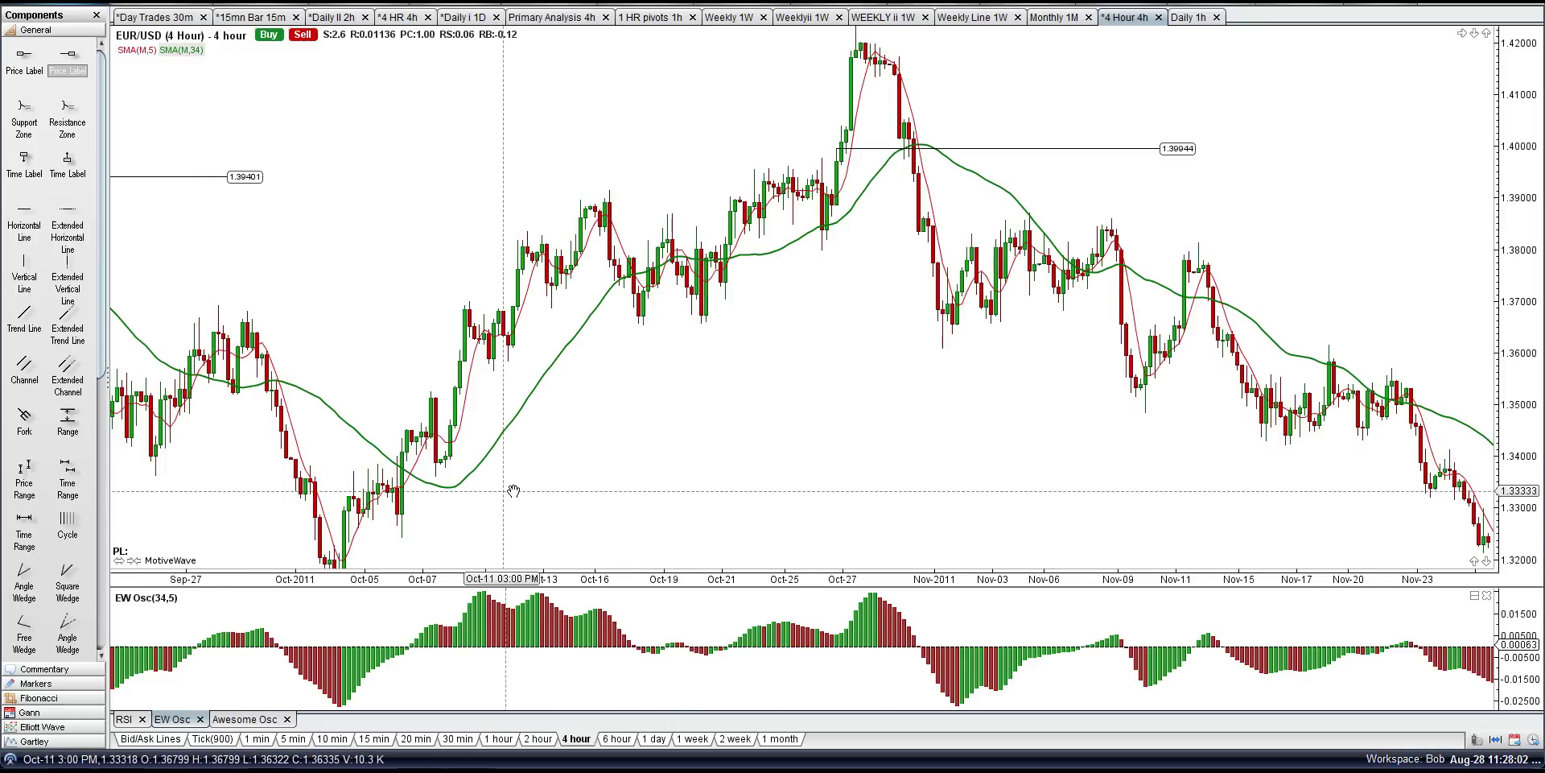
# - Show the Awesome Osc below the chart and review price against both moving averages back to the early September decline
pyautogui.moveTo(510, 507); pyautogui.dragTo(625, 470)
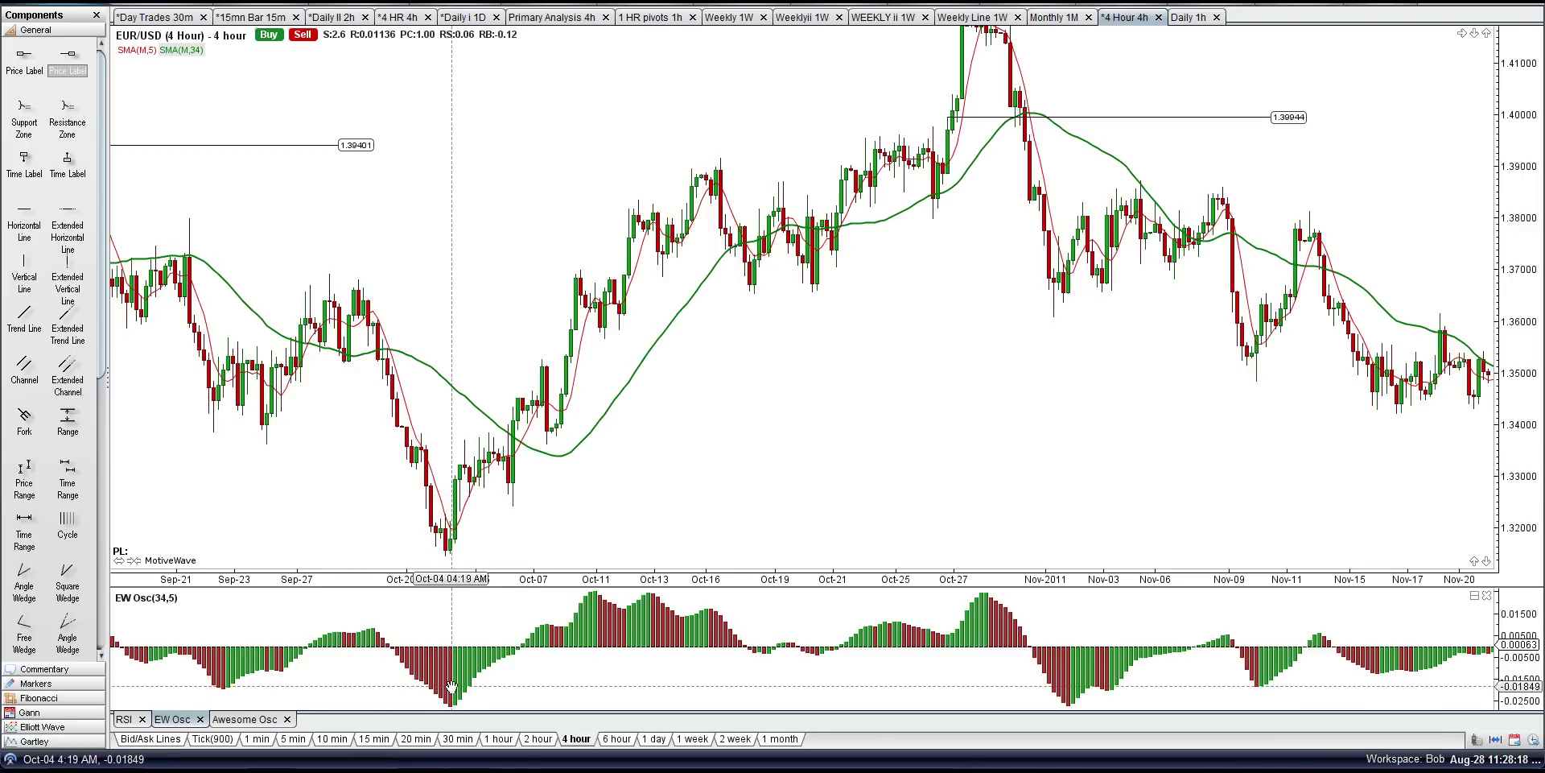
pyautogui.click(239, 722)
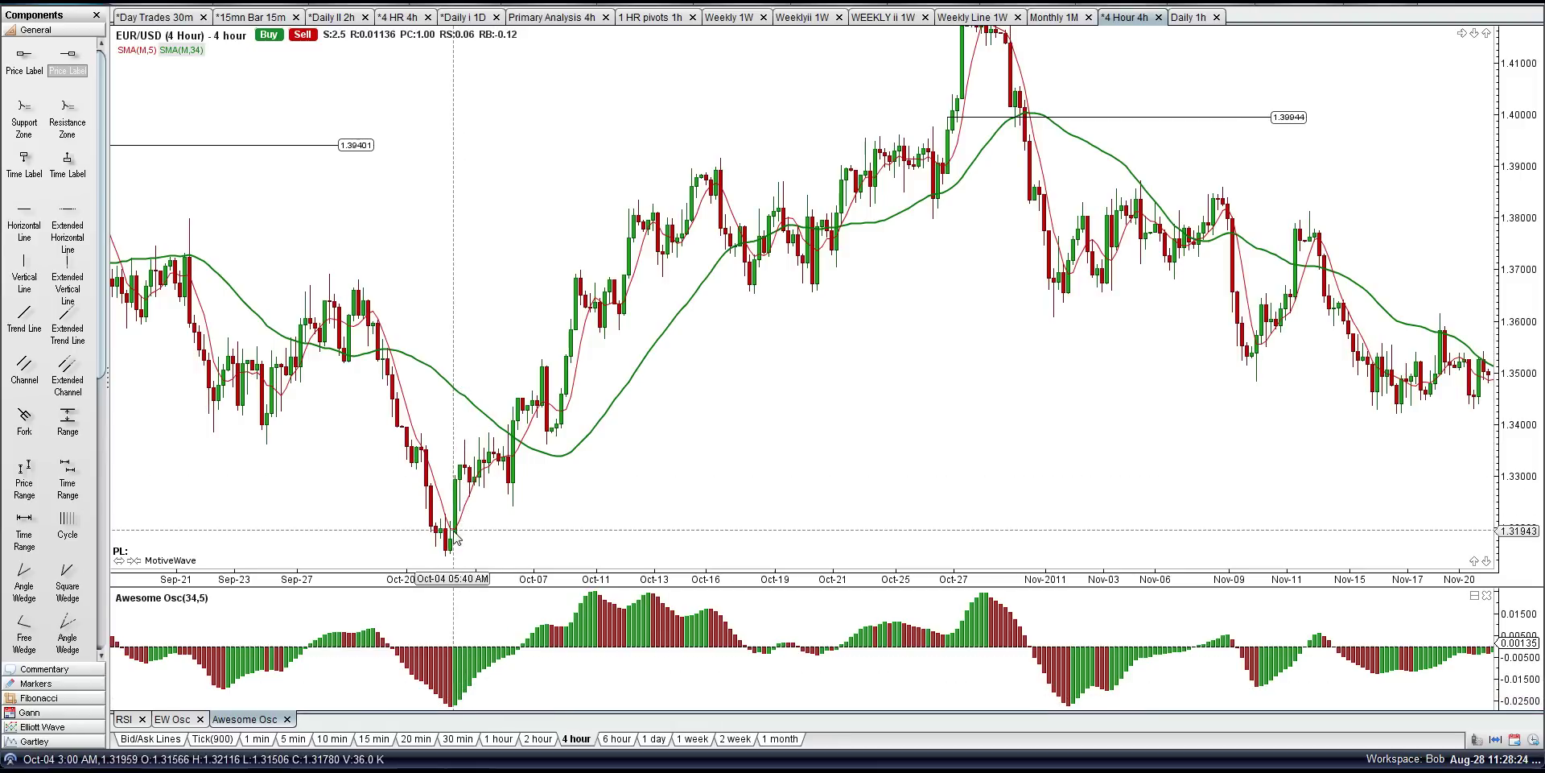
pyautogui.click(466, 507)
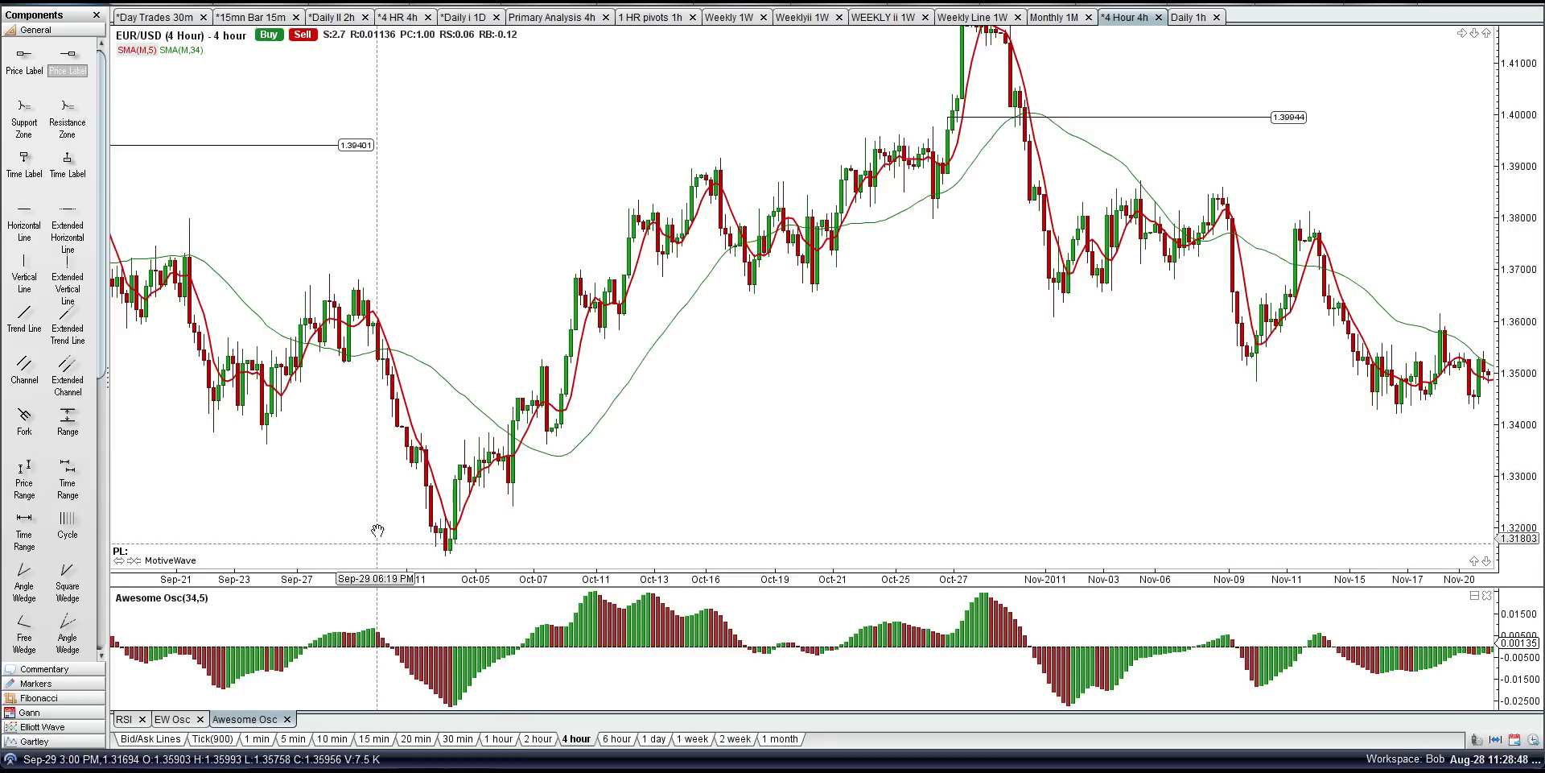
pyautogui.scroll(-5, 771, 462)
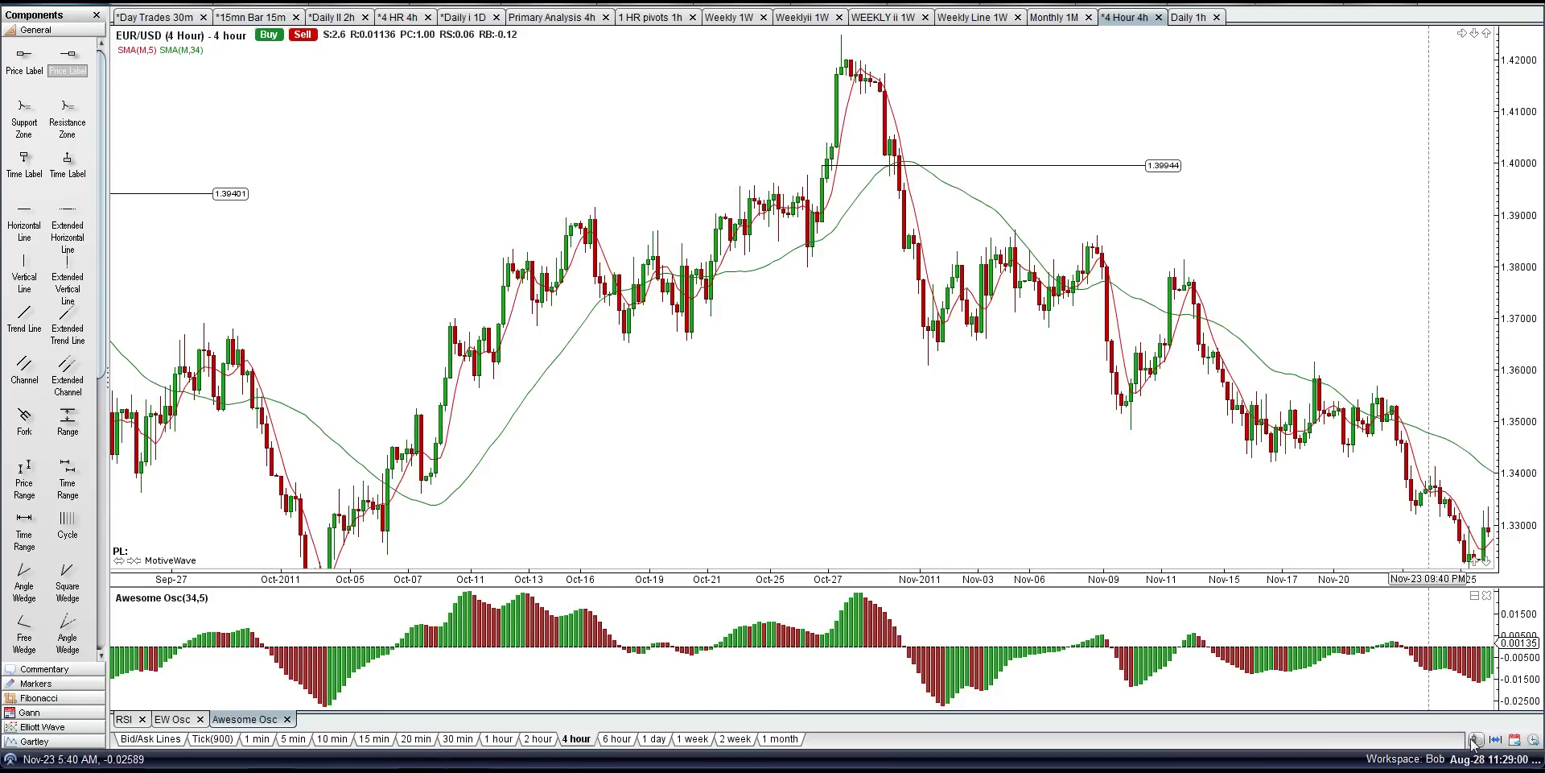
pyautogui.moveTo(1000, 472); pyautogui.dragTo(1108, 412)
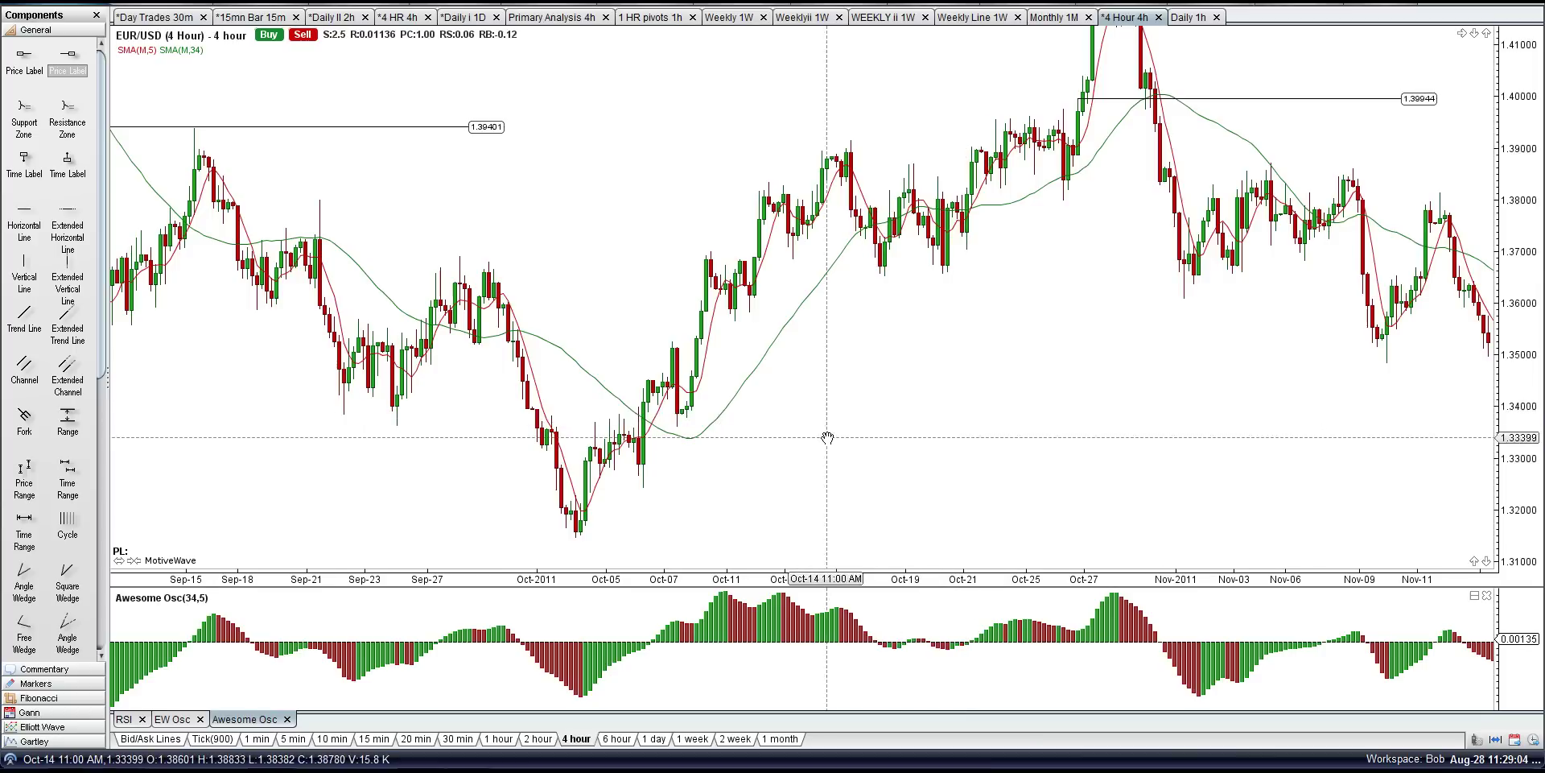
pyautogui.scroll(5, 917, 403)
pyautogui.scroll(2, 545, 483)
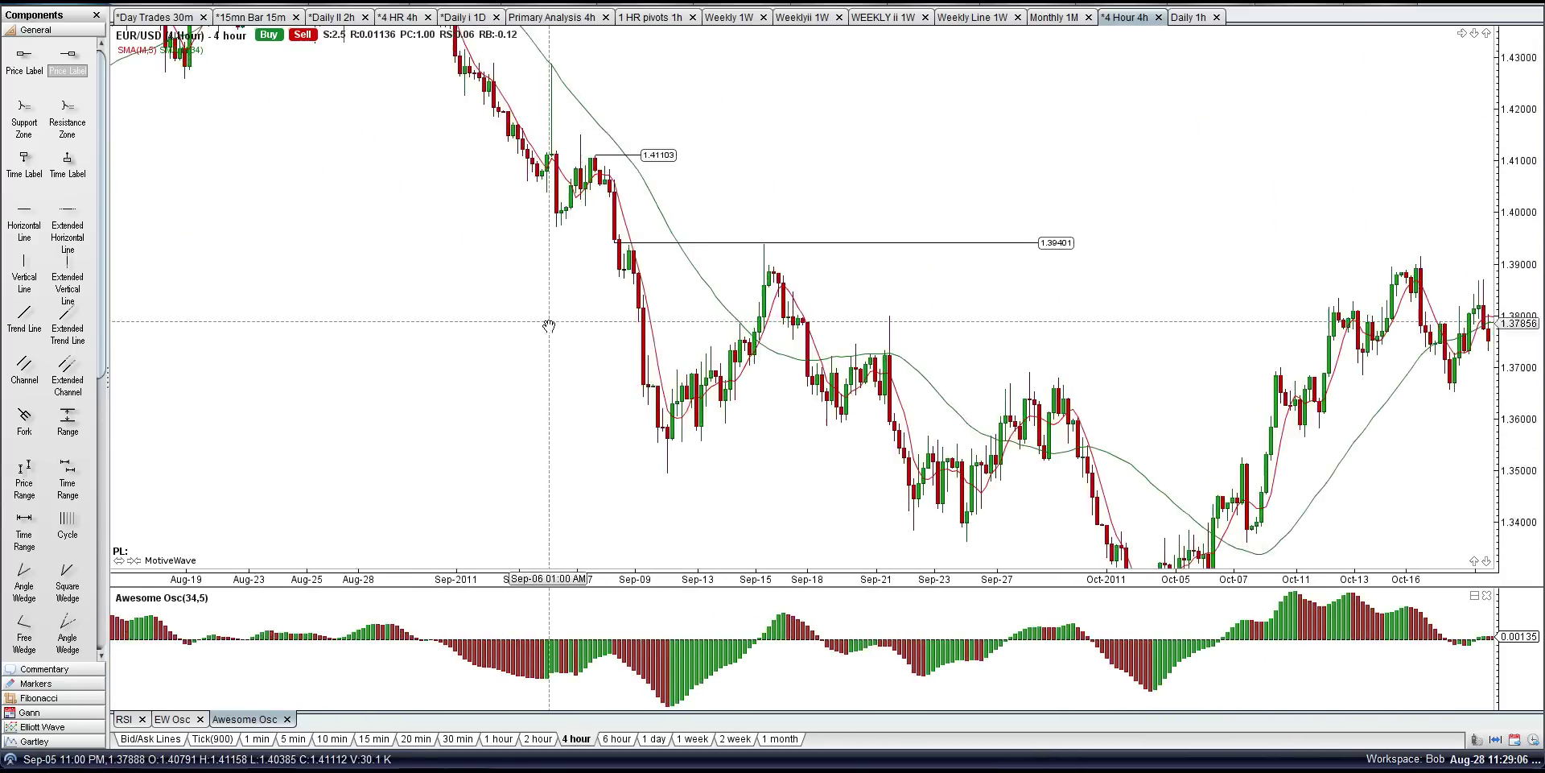
pyautogui.moveTo(545, 401); pyautogui.dragTo(578, 422)
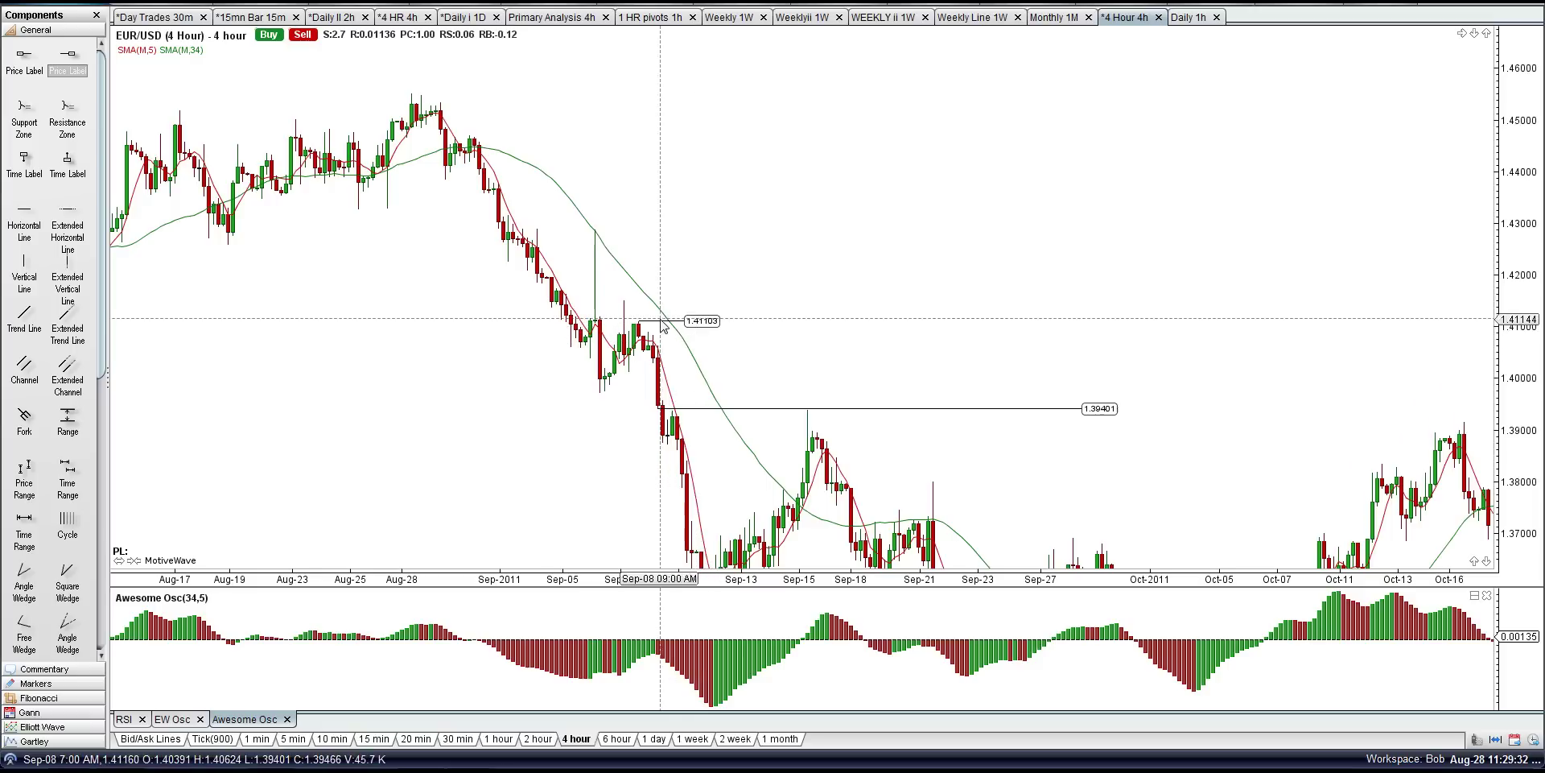
# - Move the upper price label to the September 6 low at 1.39753, and from there to 1.40370
pyautogui.moveTo(643, 322); pyautogui.dragTo(599, 392)
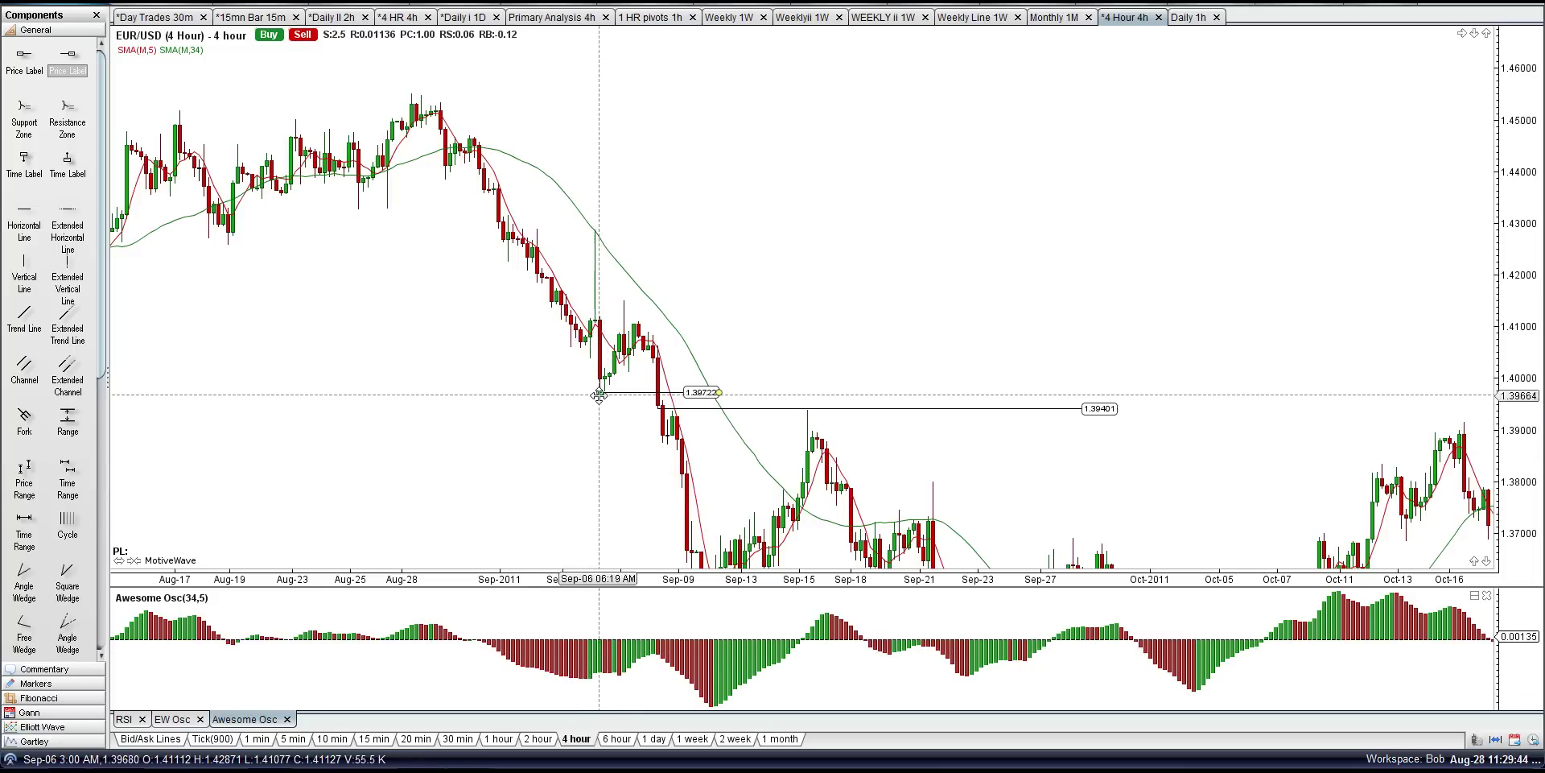
pyautogui.moveTo(599, 393); pyautogui.dragTo(606, 391)
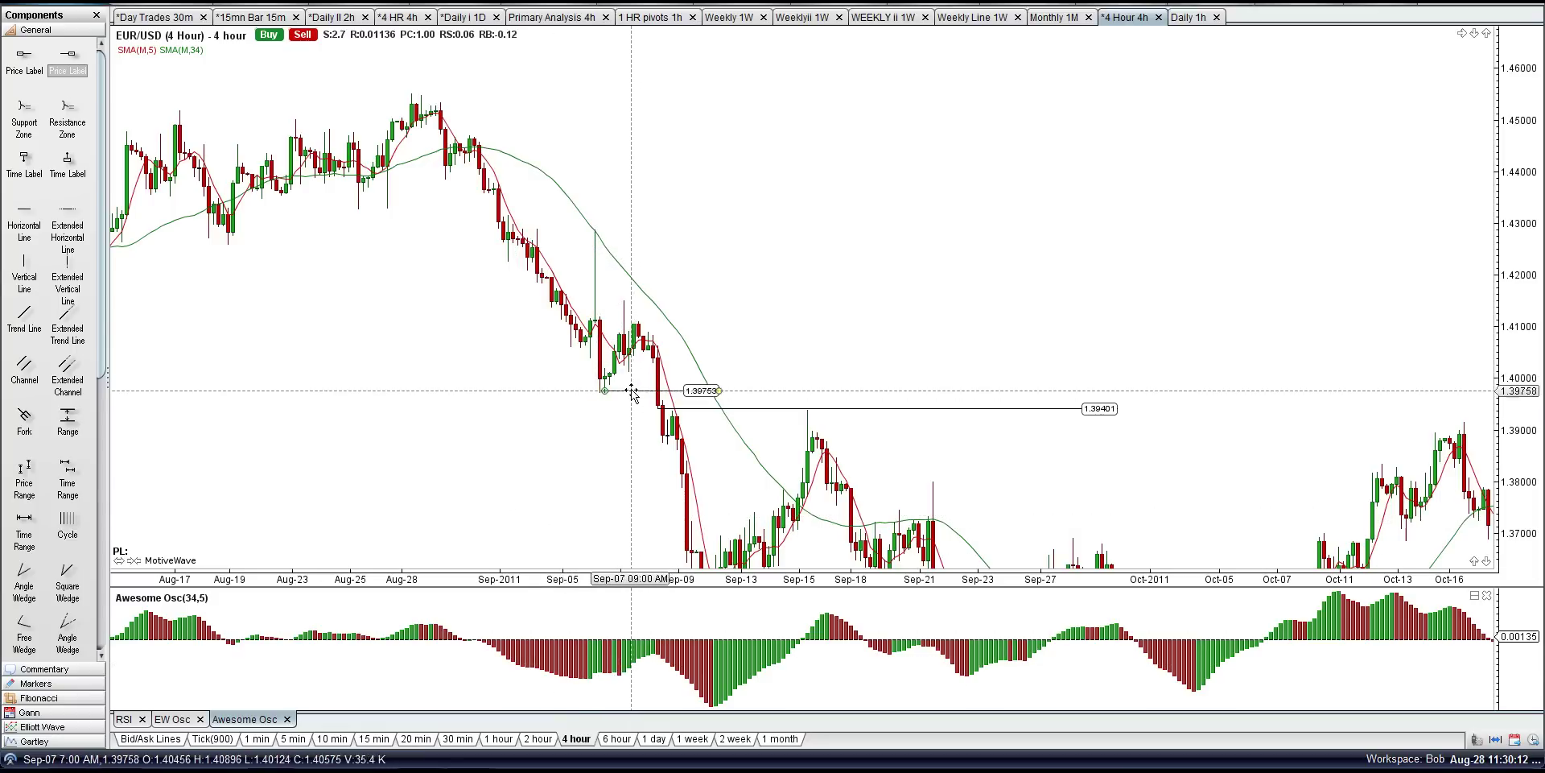
pyautogui.moveTo(604, 392); pyautogui.dragTo(624, 366)
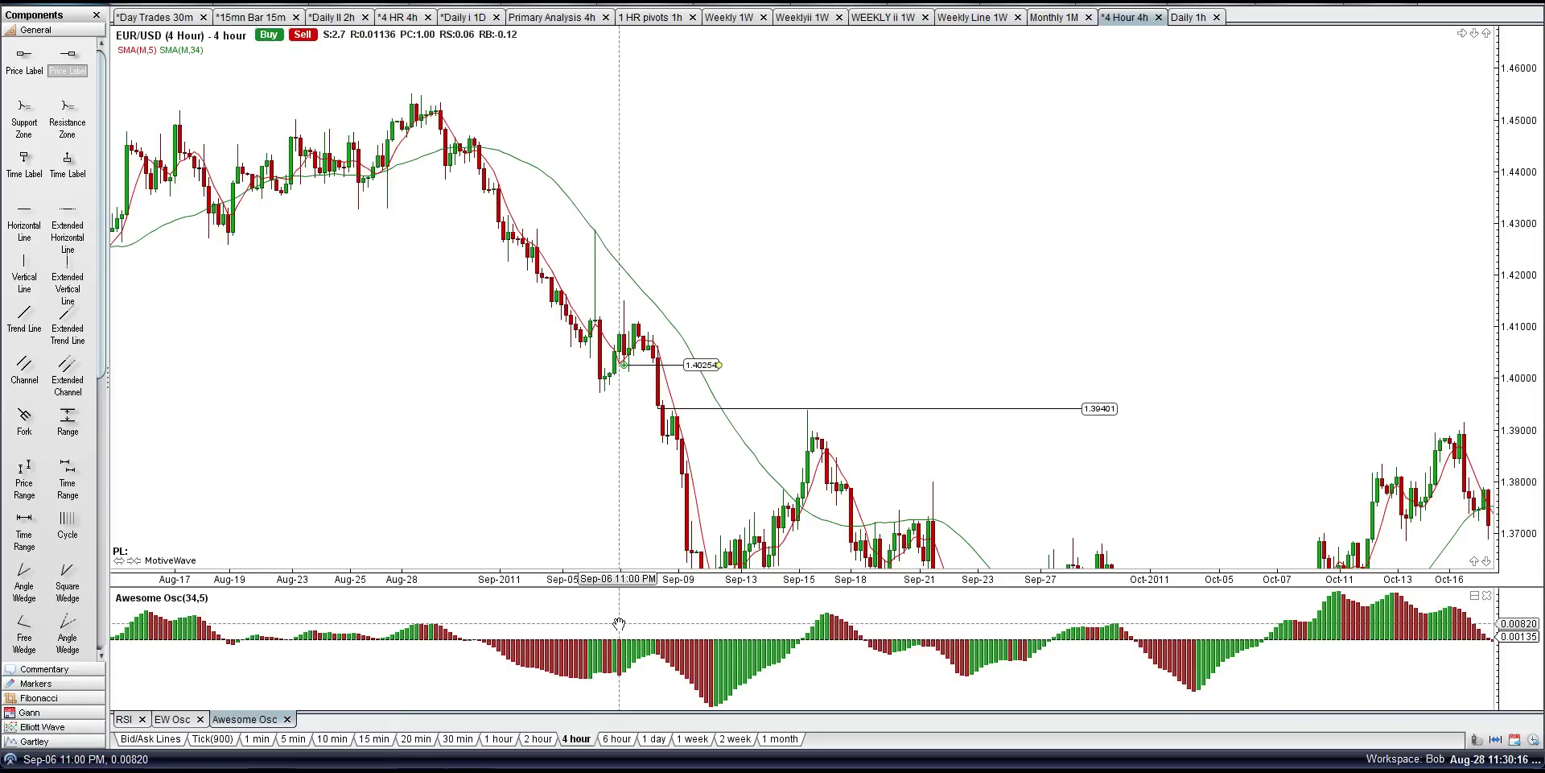
pyautogui.moveTo(623, 363); pyautogui.dragTo(622, 358)
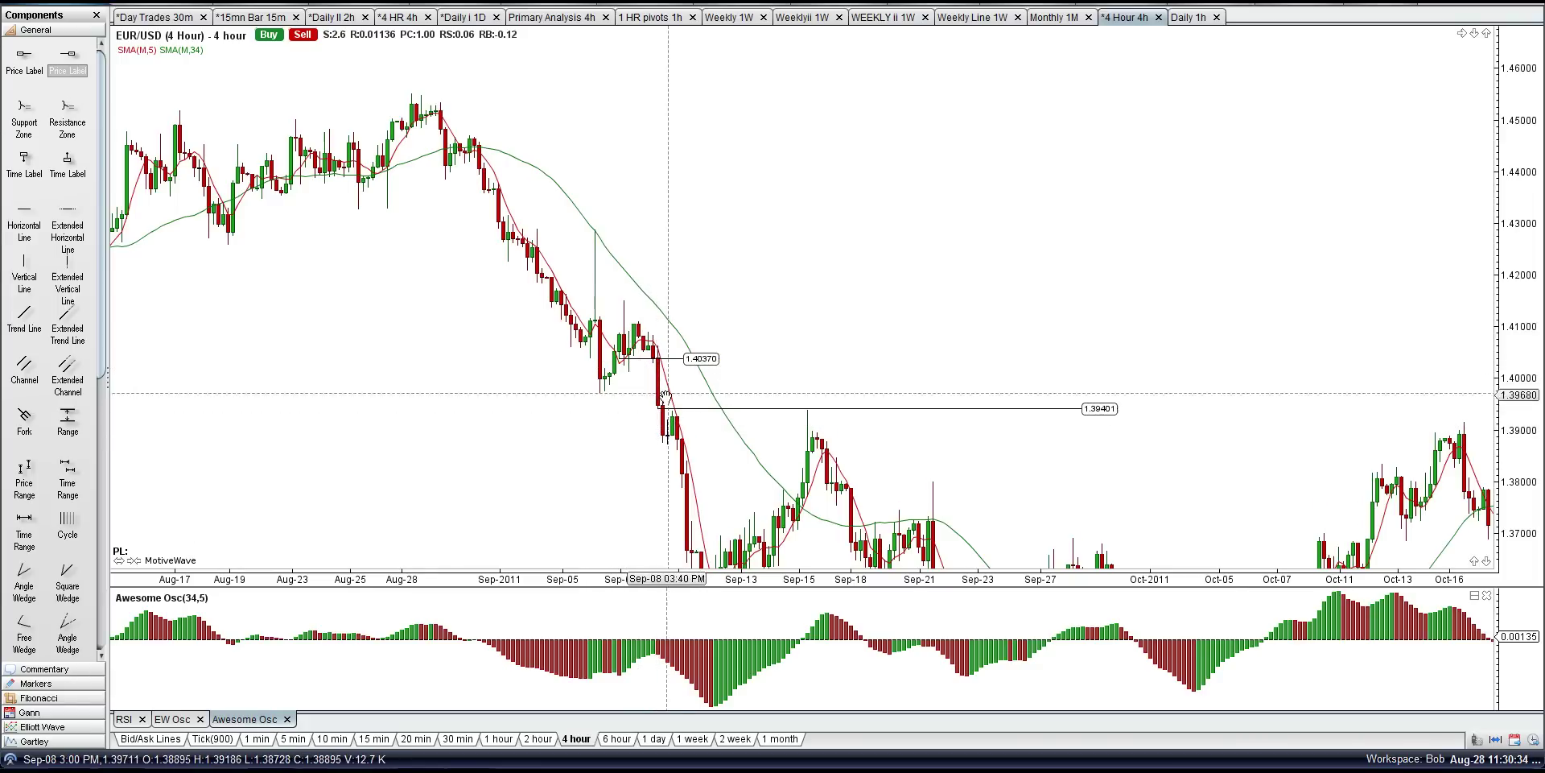
# - Place the upper price label on the September 7 high at 1.41497 and set its type to Stop Loss
pyautogui.click(819, 293)
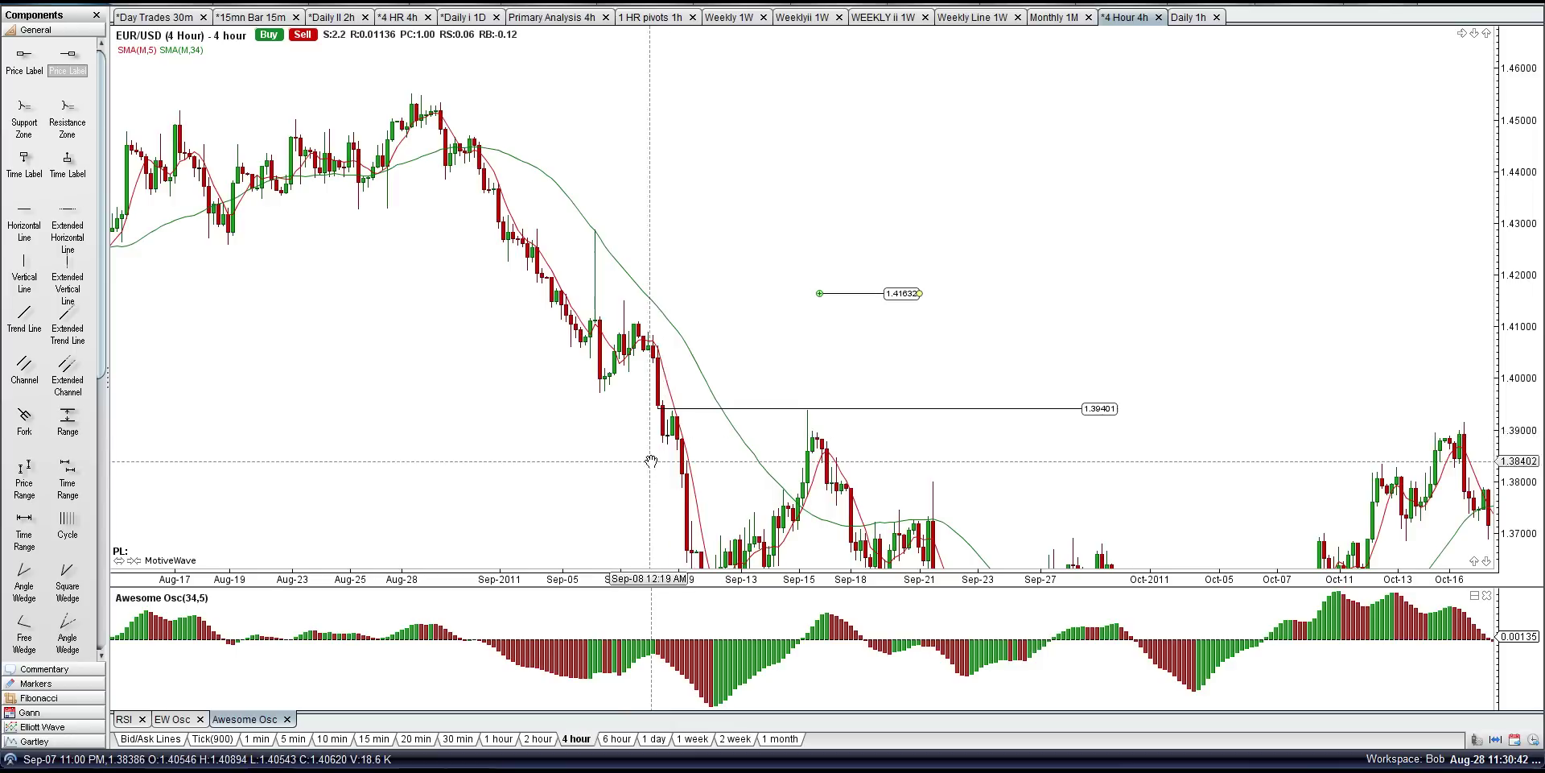
pyautogui.scroll(-2, 625, 405)
pyautogui.scroll(-1, 624, 405)
pyautogui.click(807, 179)
pyautogui.moveTo(806, 179); pyautogui.dragTo(609, 184)
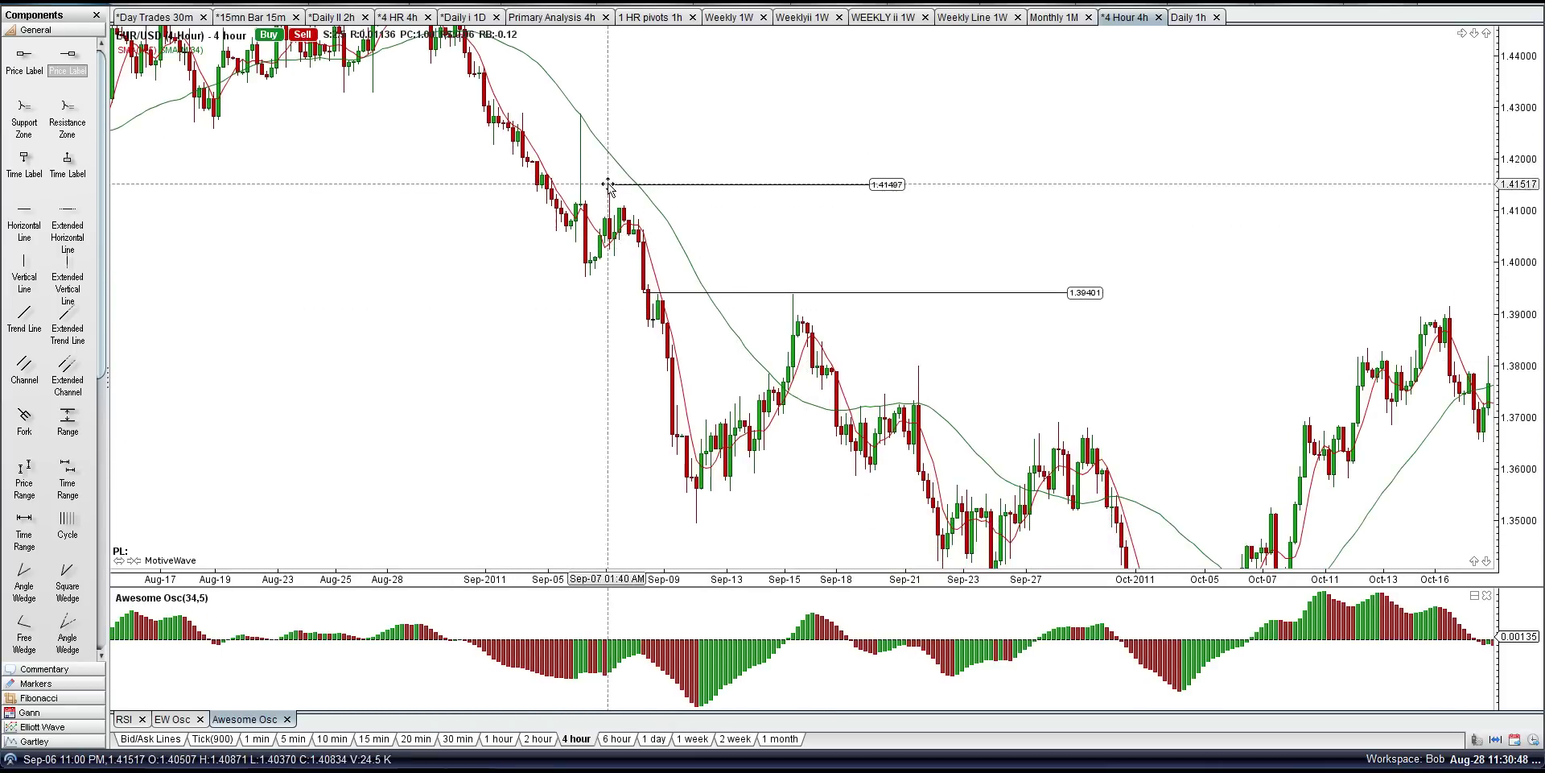
pyautogui.rightClick(883, 184)
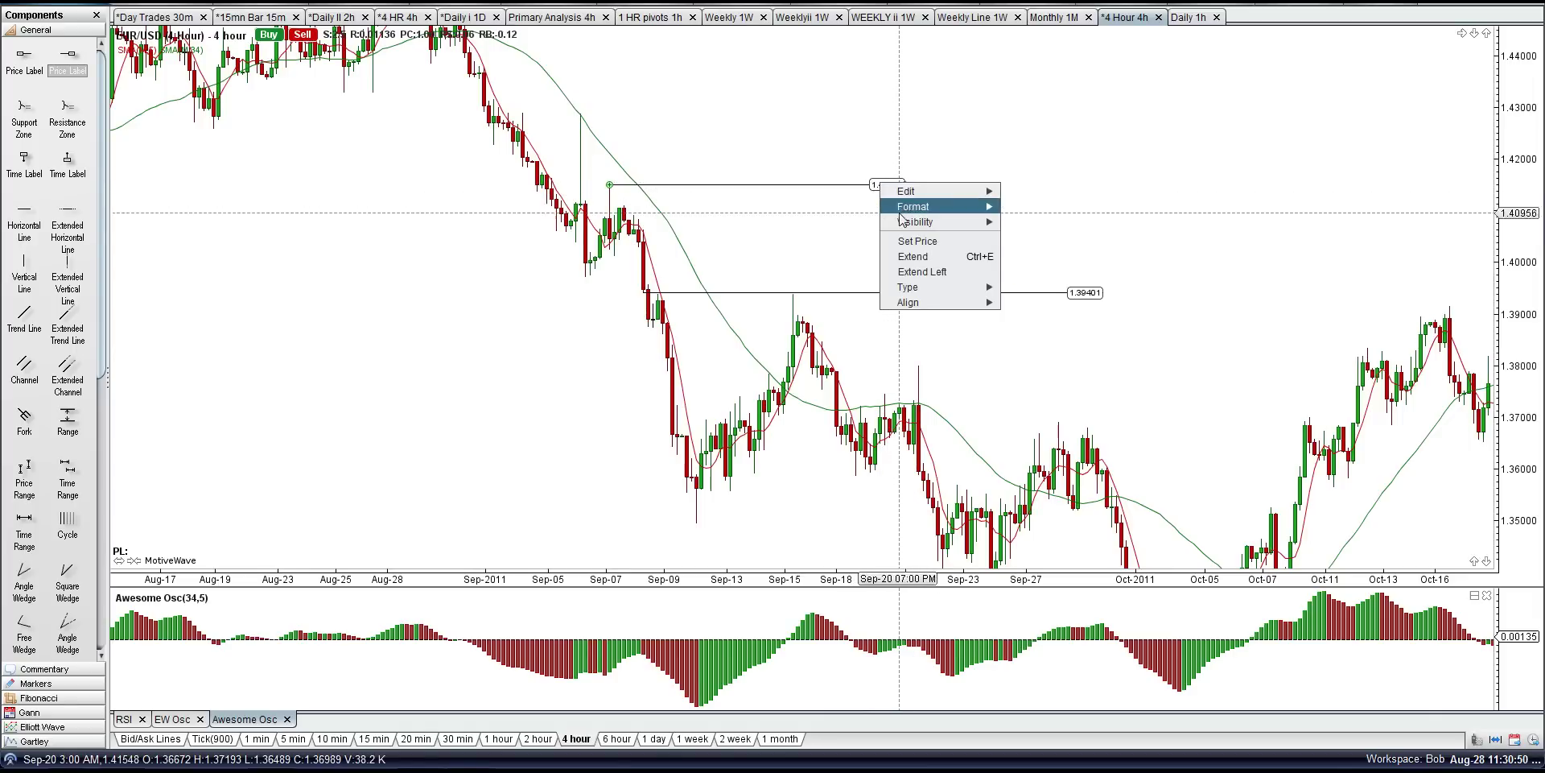
pyautogui.moveTo(989, 294)
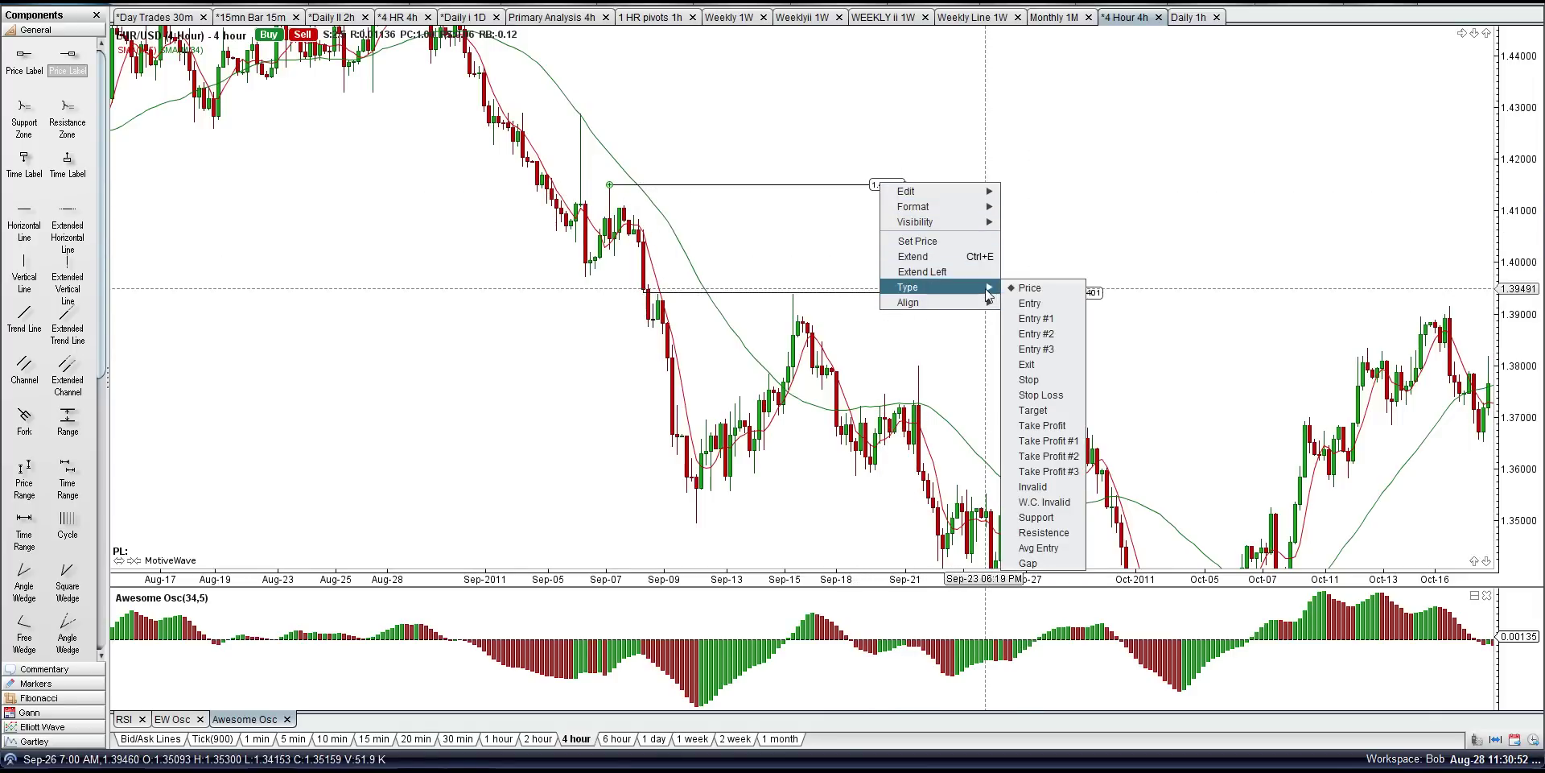
pyautogui.click(1031, 395)
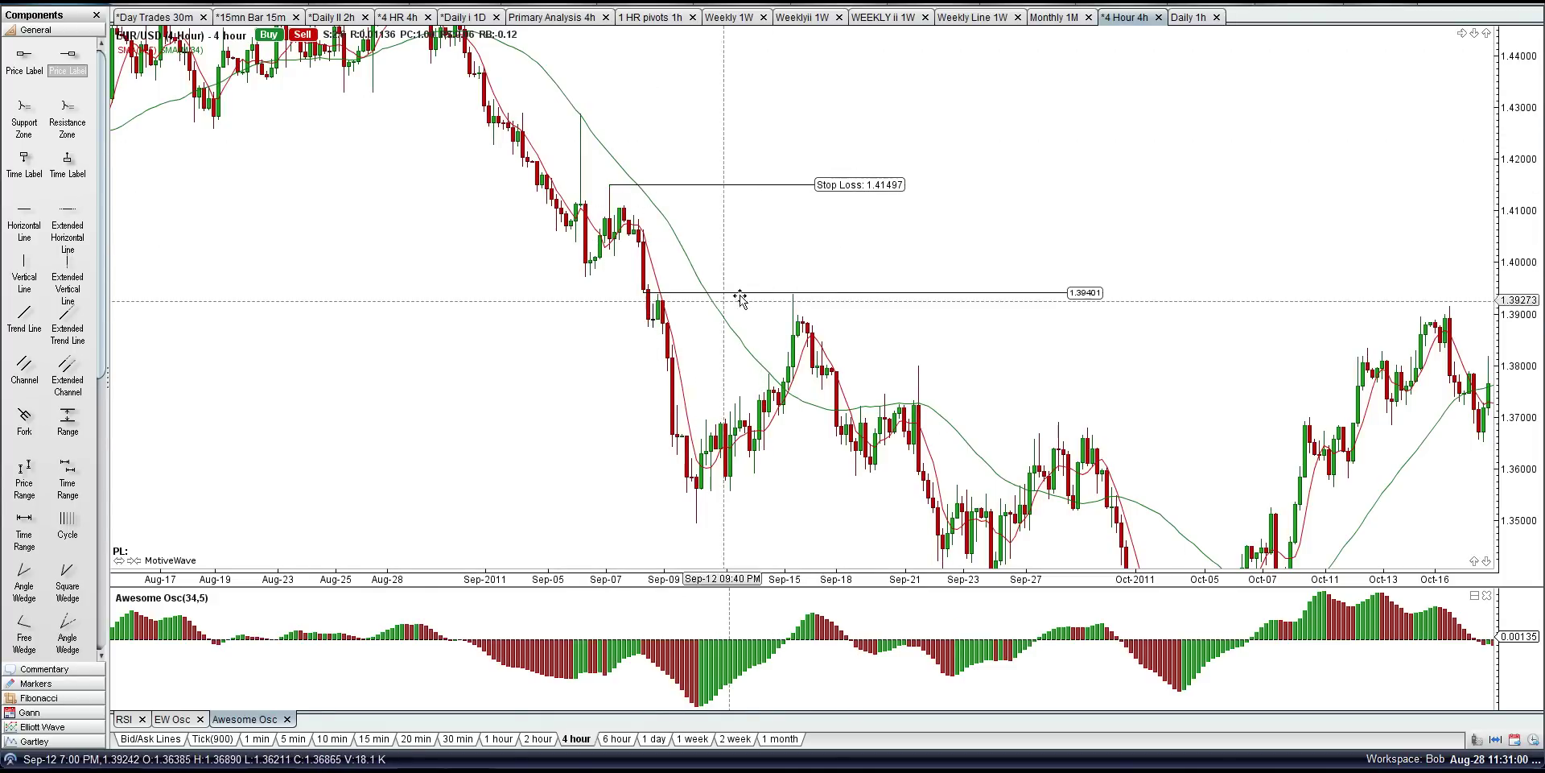
# - Move the lower price label to 1.38884, below the September 8 breakdown bars, and set its type to Entry
pyautogui.moveTo(688, 298); pyautogui.dragTo(631, 319)
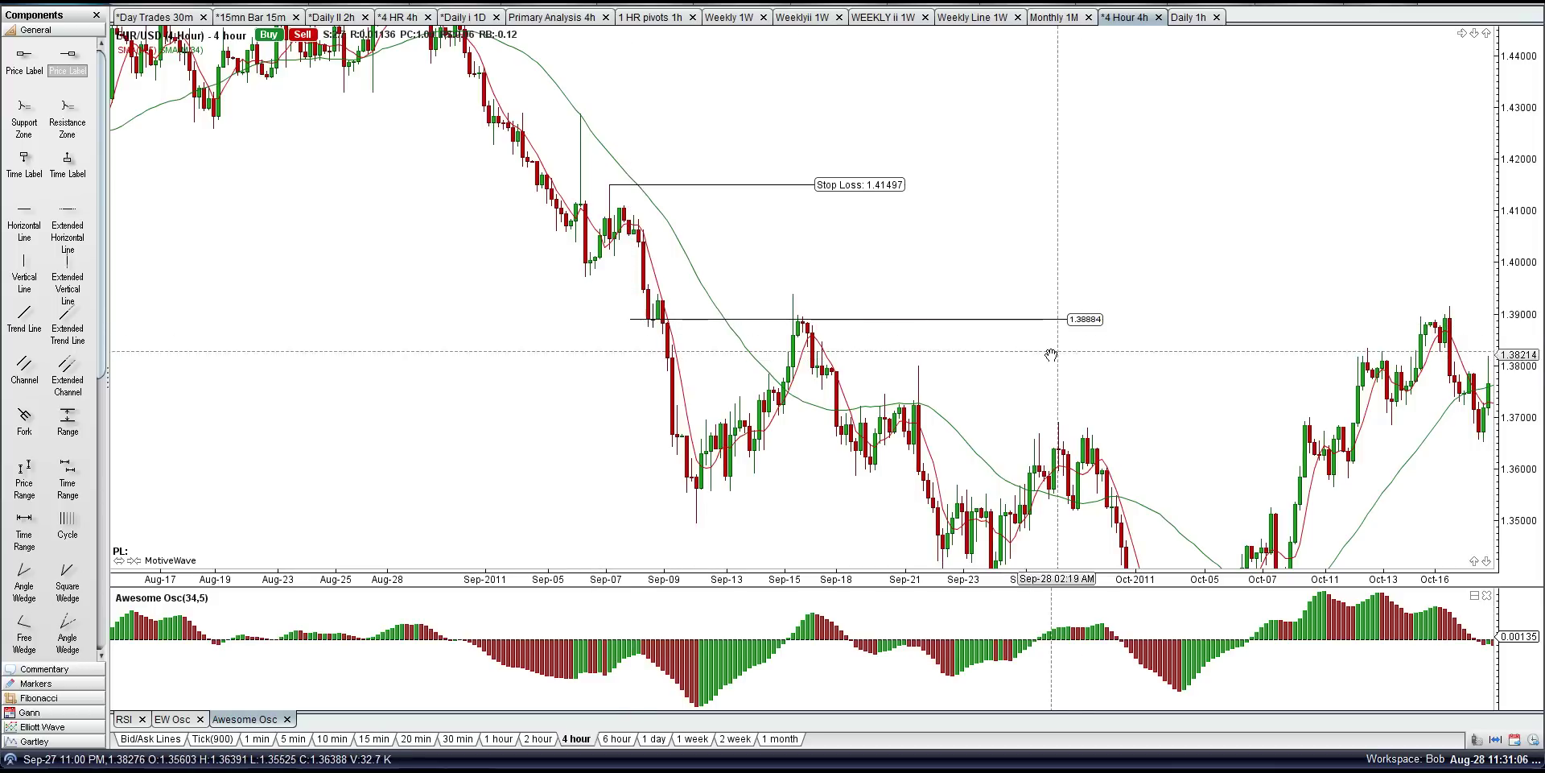
pyautogui.rightClick(1092, 332)
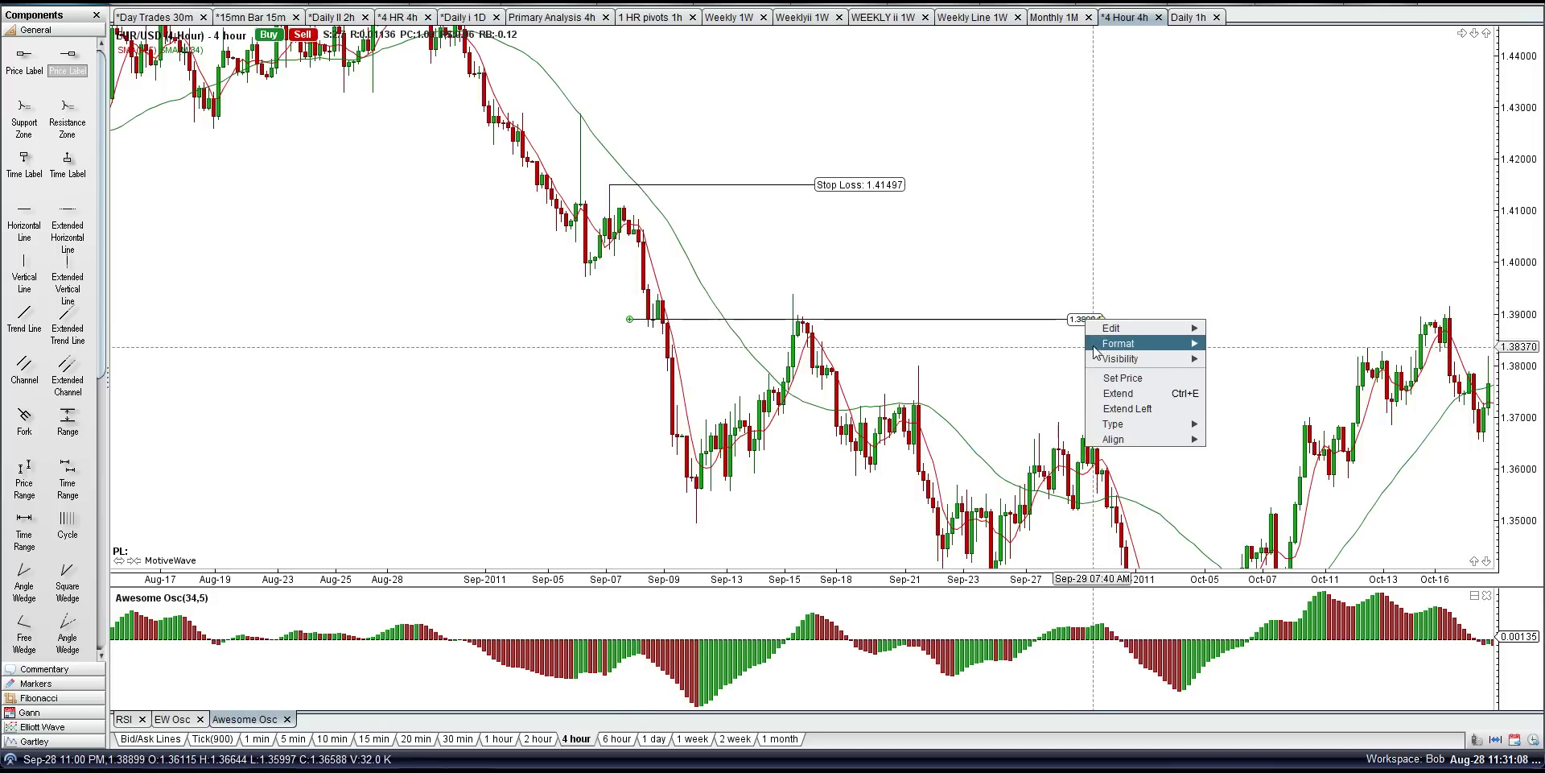
pyautogui.moveTo(1143, 441)
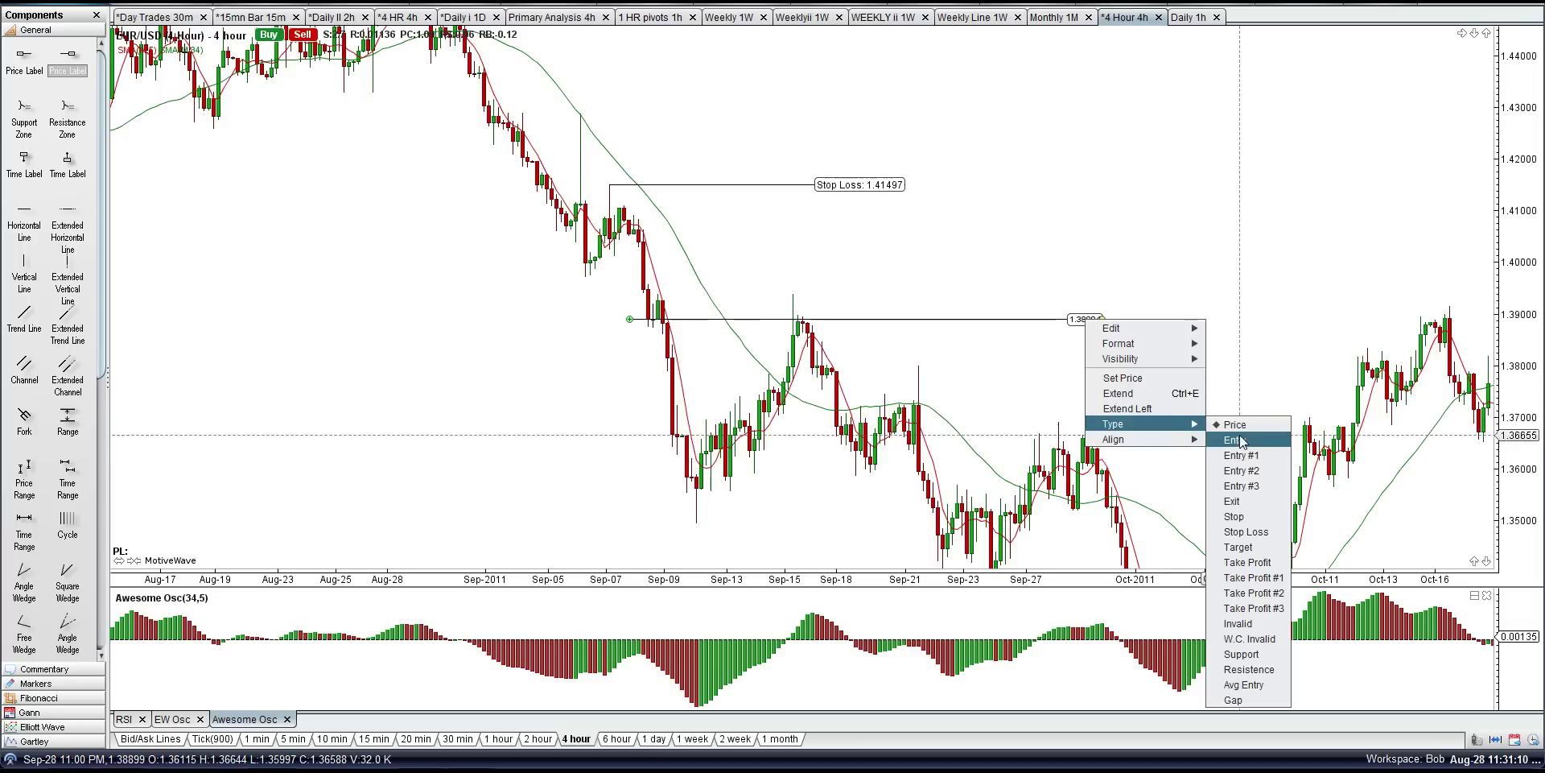
pyautogui.click(1243, 424)
# - Measure with the Ruler from the Entry level up to the Stop Loss level and down the decline to the September 11 bars
pyautogui.moveTo(1164, 393); pyautogui.dragTo(1154, 356)
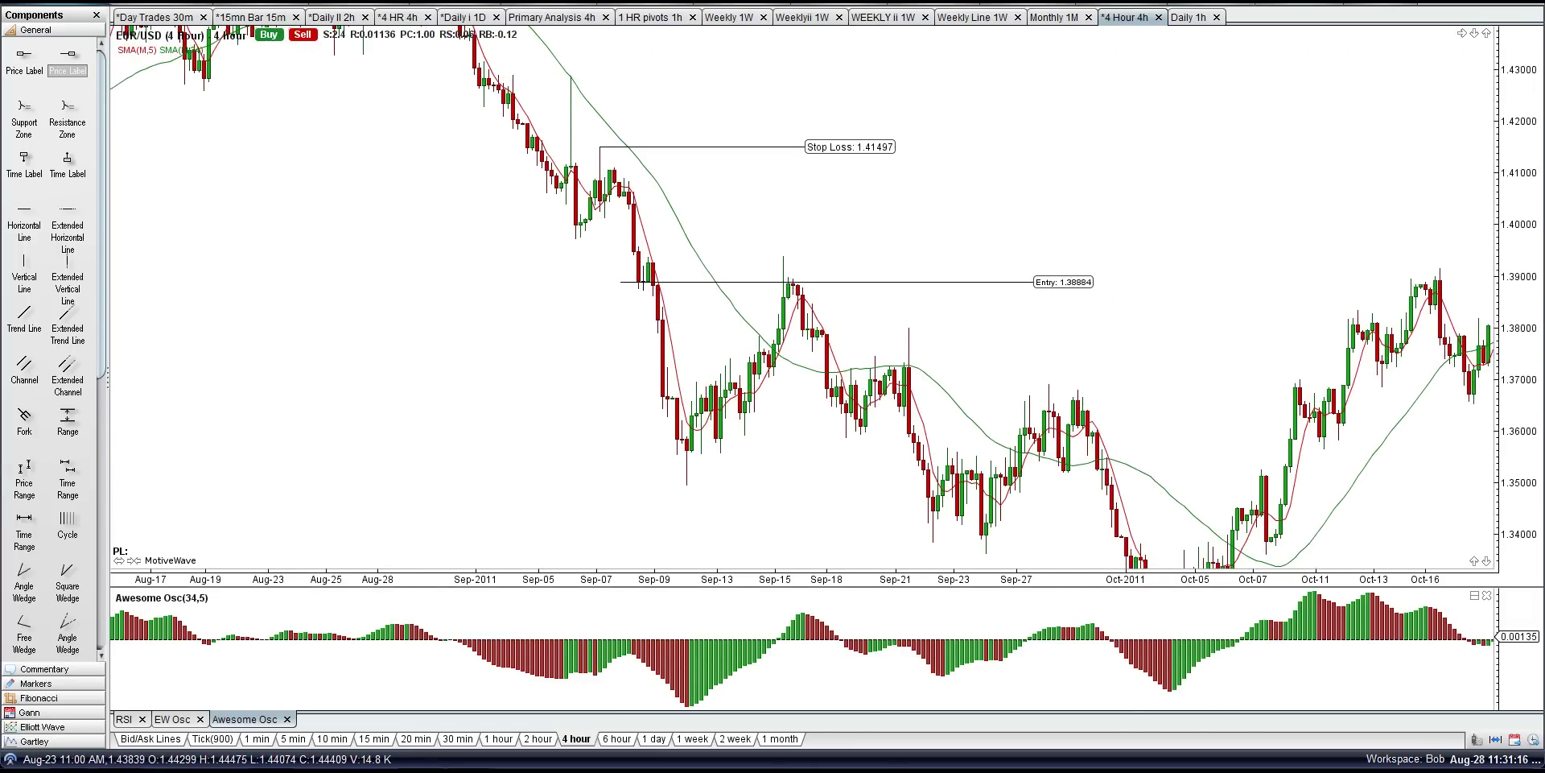
pyautogui.rightClick(276, 3)
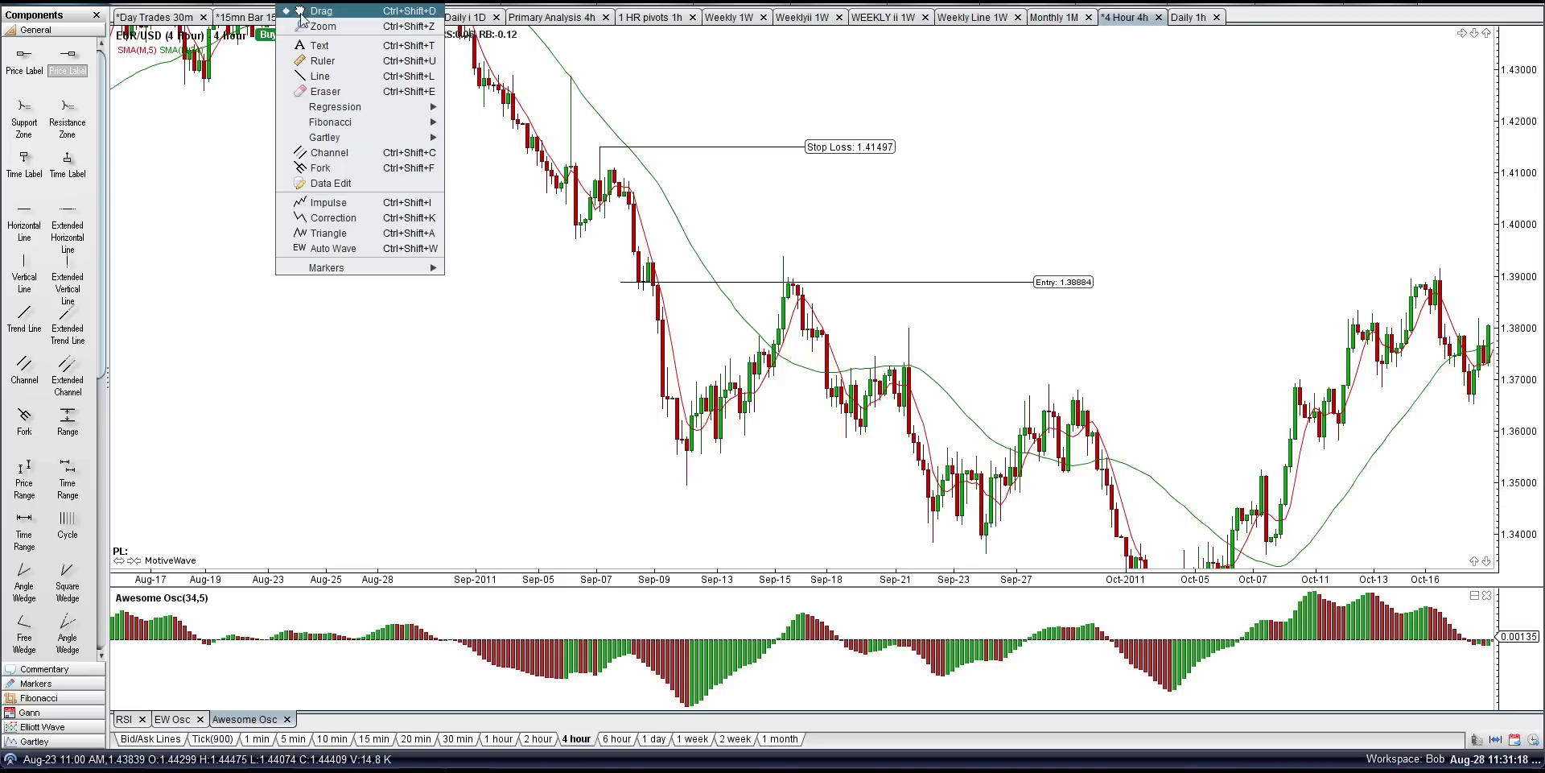
pyautogui.click(299, 61)
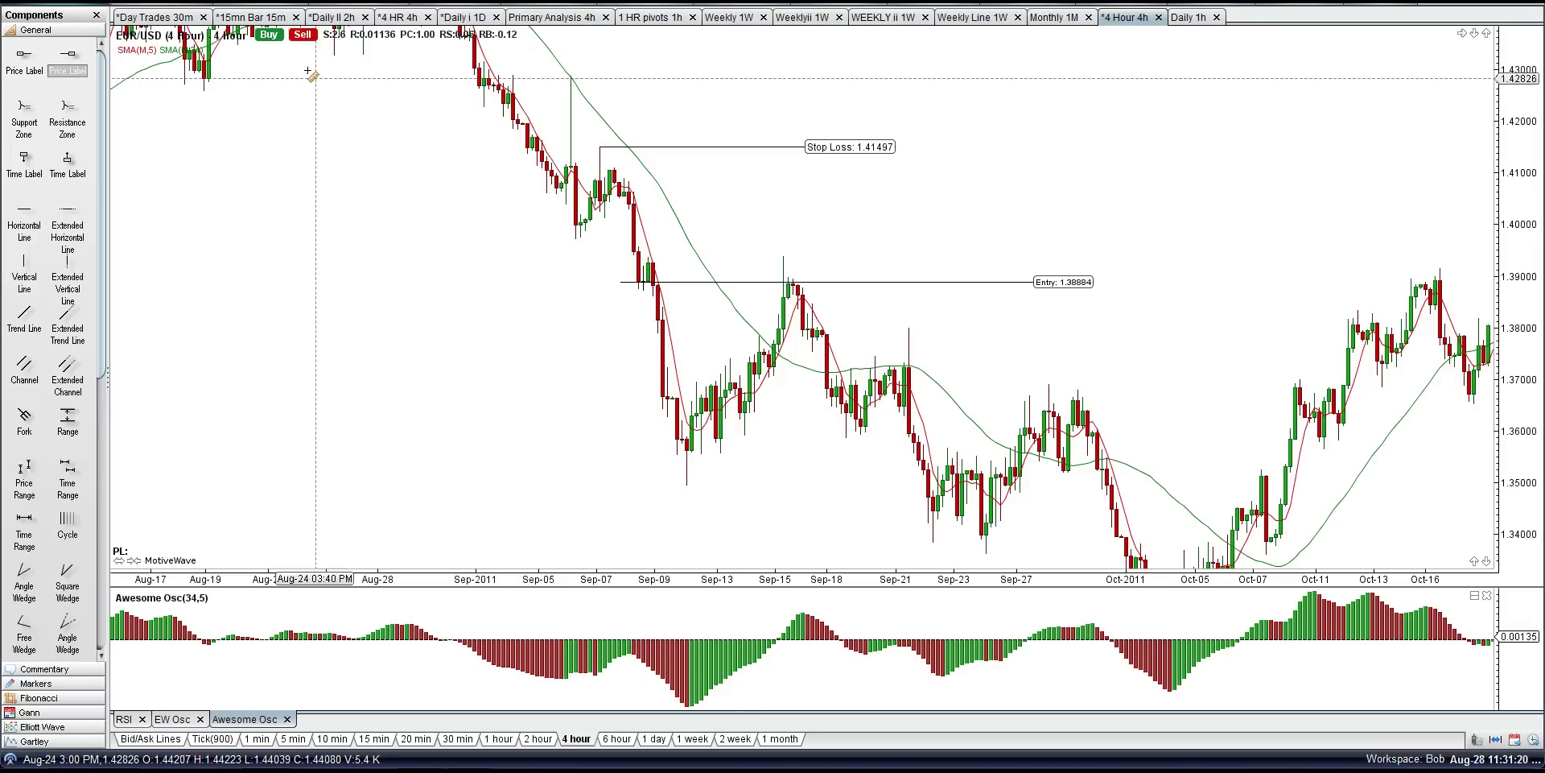
pyautogui.moveTo(601, 281); pyautogui.dragTo(675, 146)
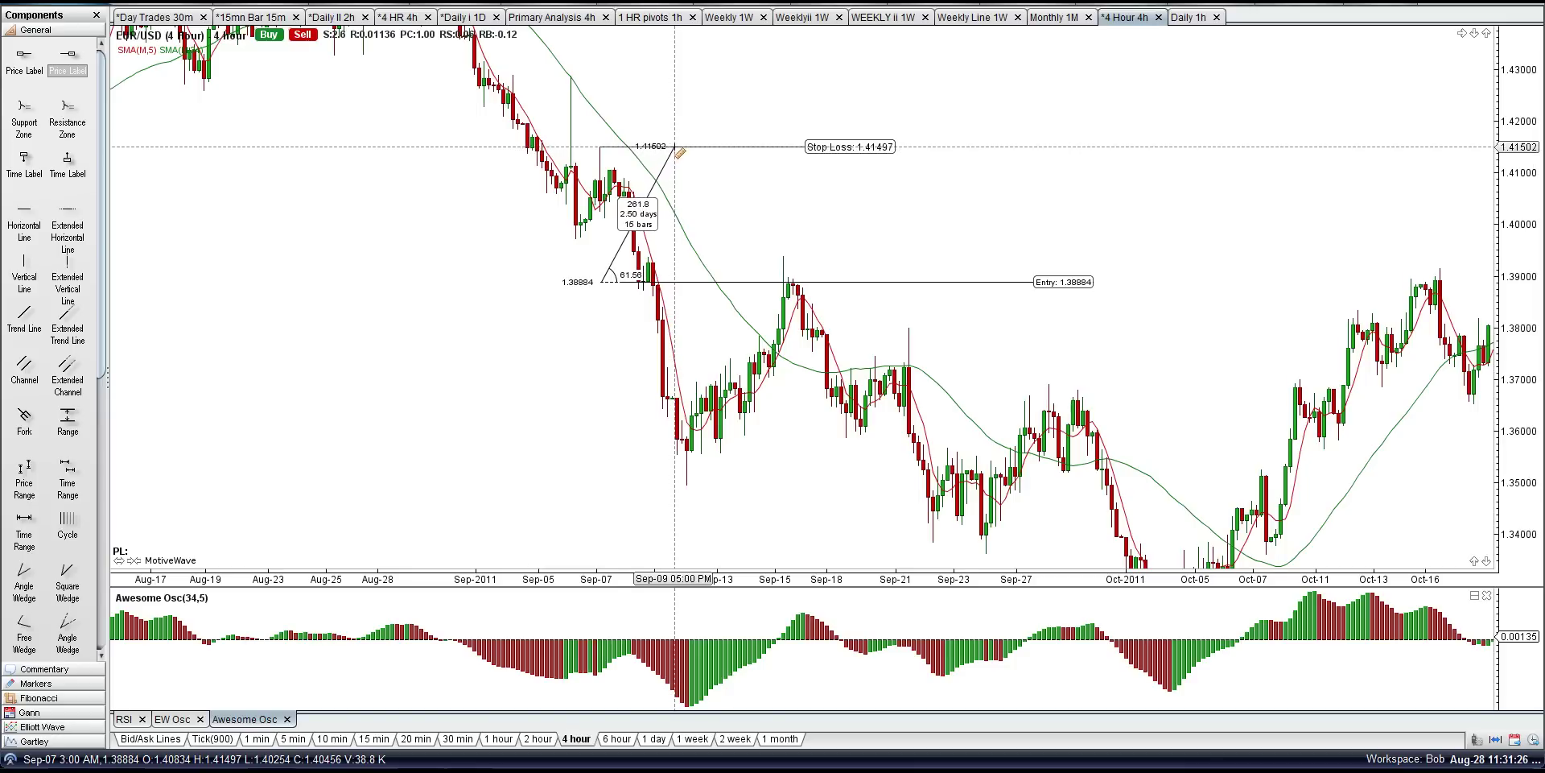
pyautogui.moveTo(675, 146); pyautogui.dragTo(677, 429)
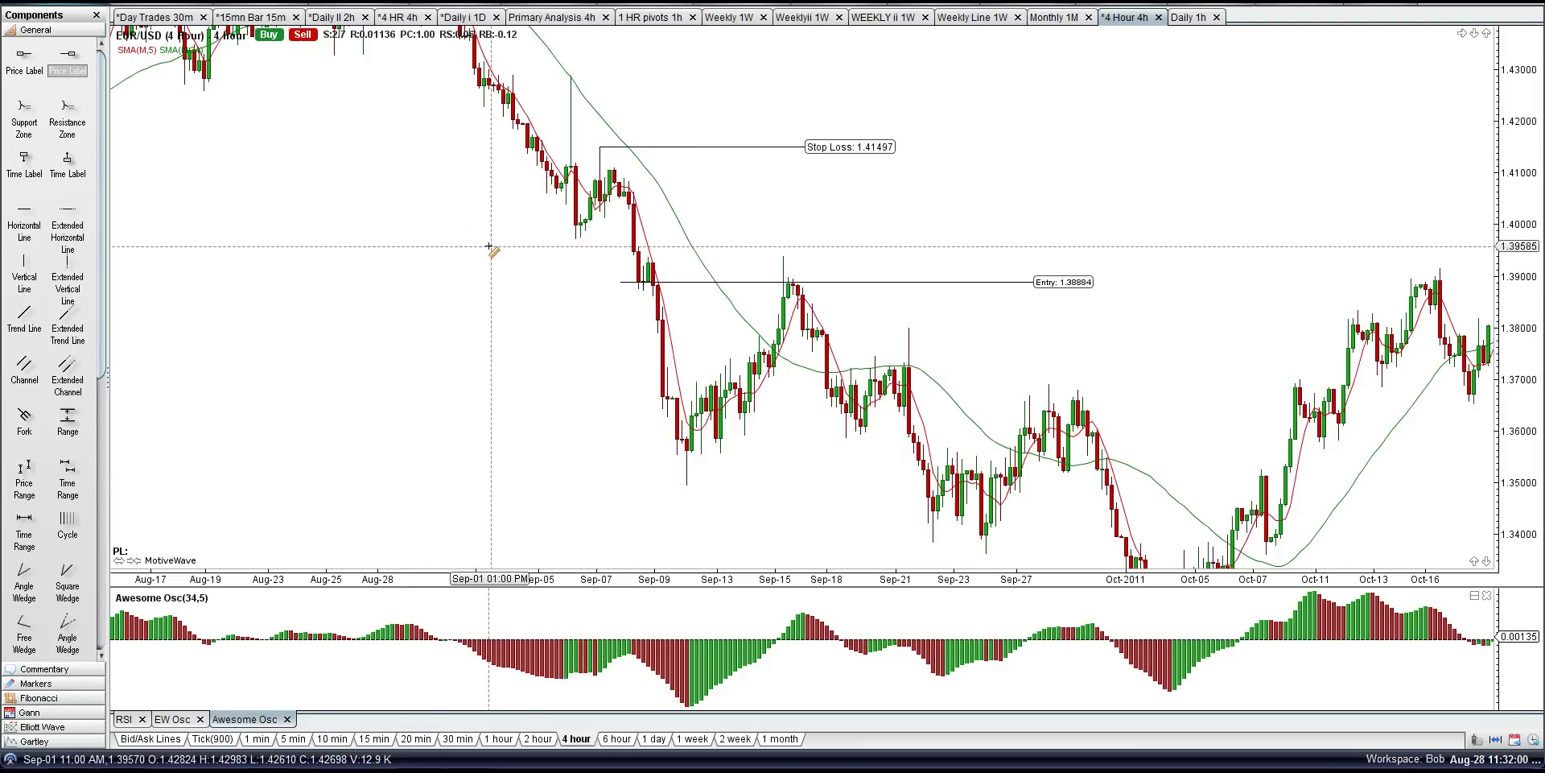
pyautogui.click(595, 283)
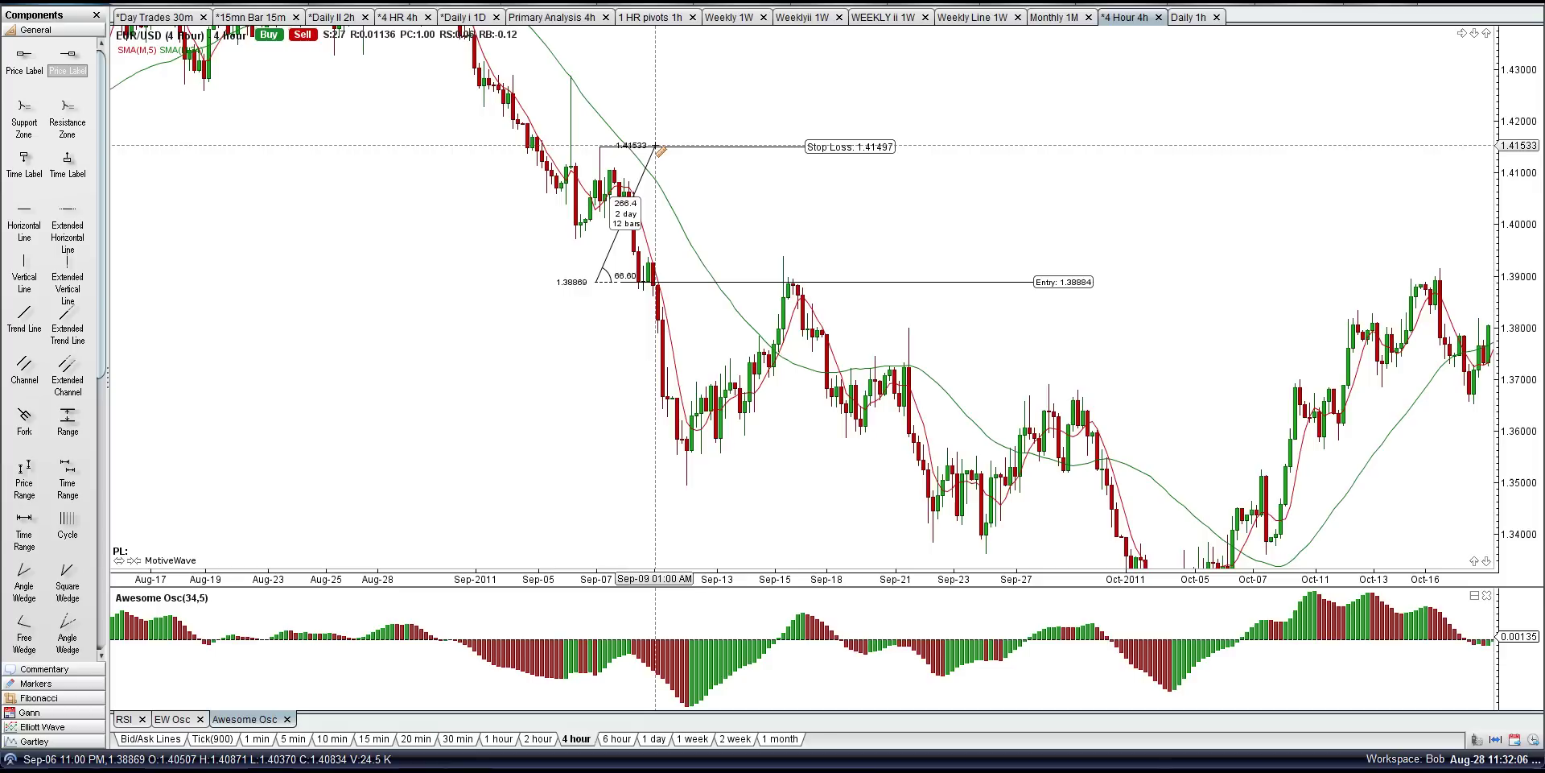
pyautogui.moveTo(657, 148); pyautogui.dragTo(650, 372)
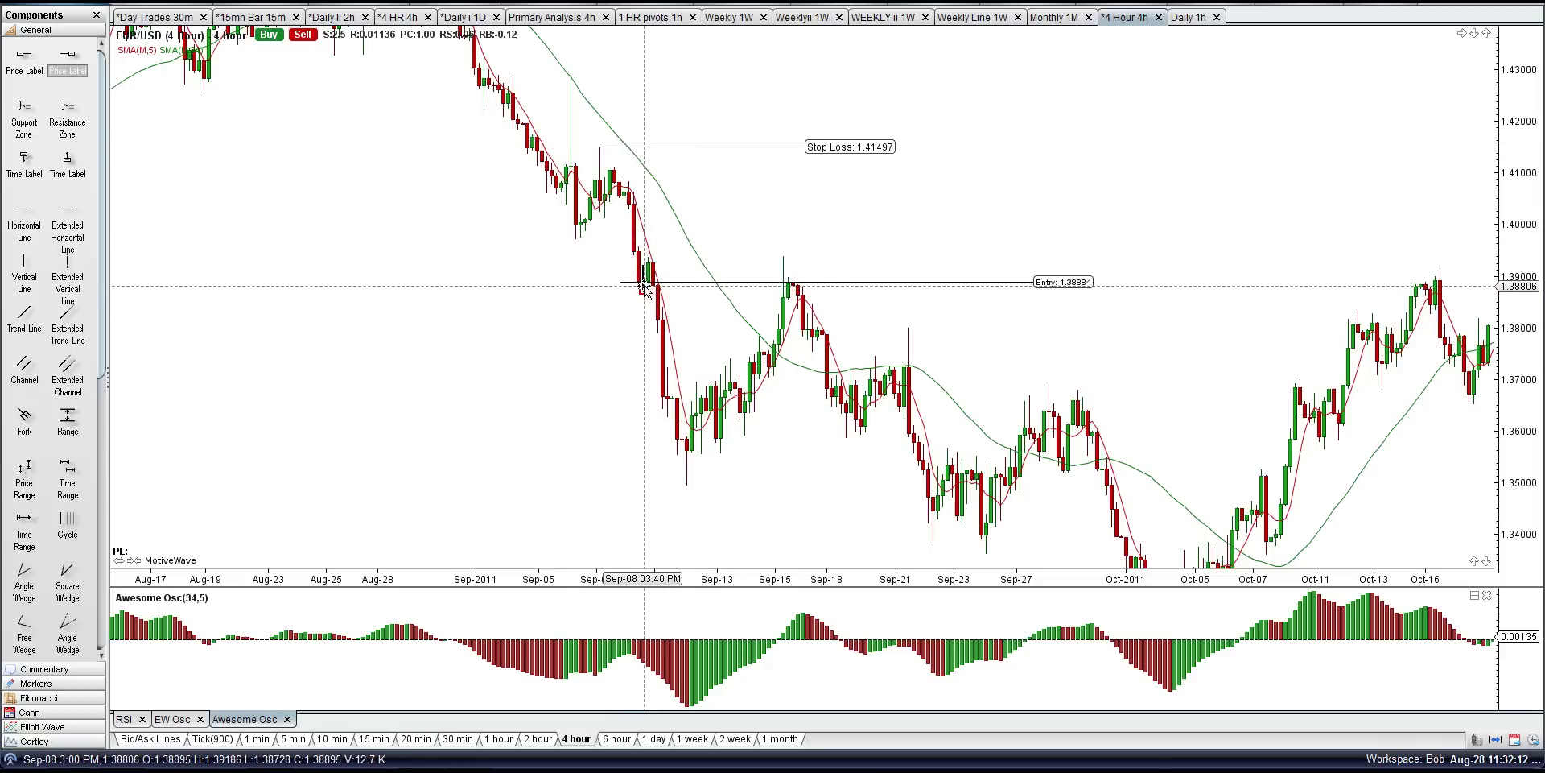
pyautogui.moveTo(649, 295); pyautogui.dragTo(681, 454)
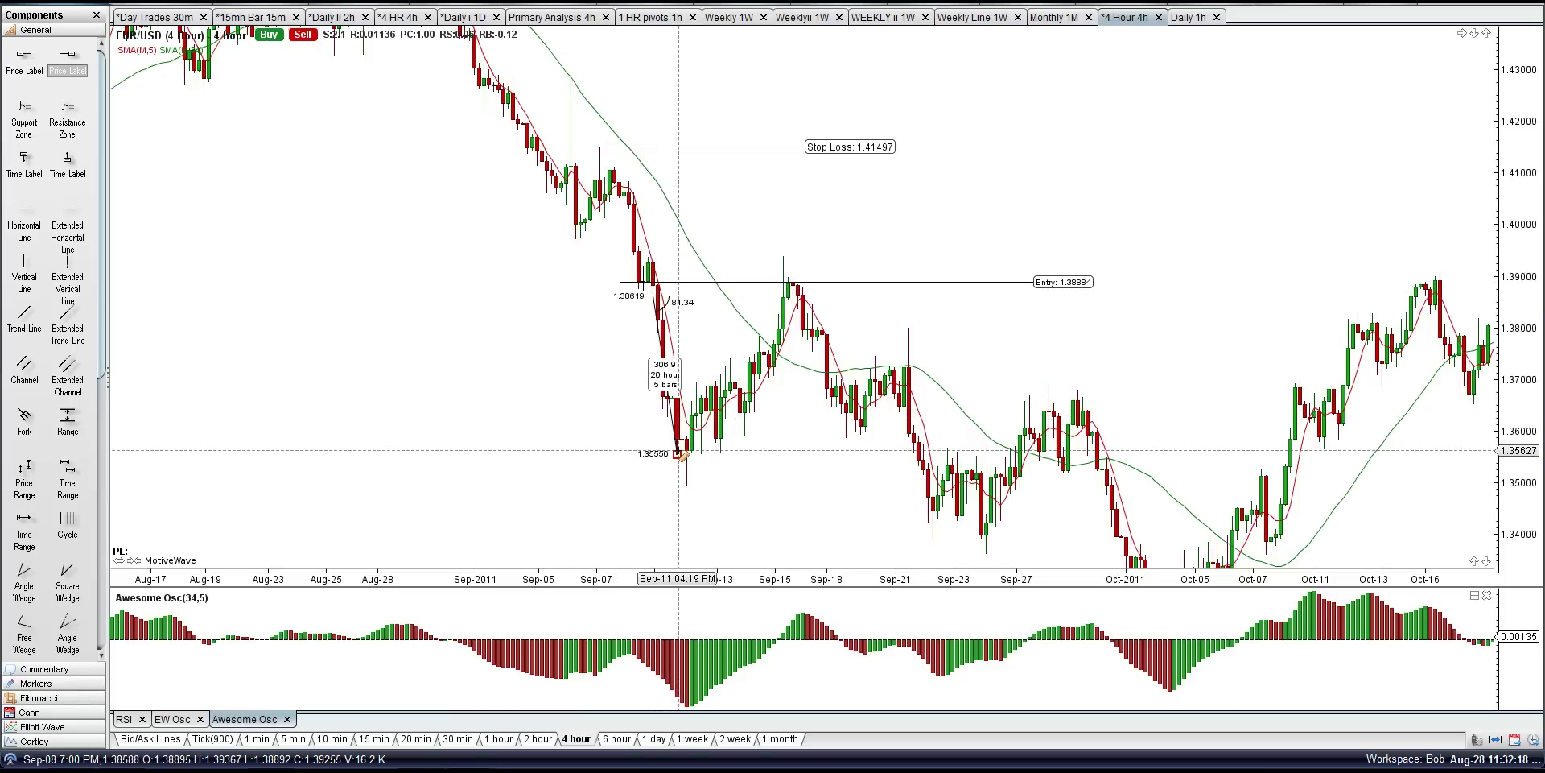
pyautogui.moveTo(681, 455); pyautogui.dragTo(681, 455)
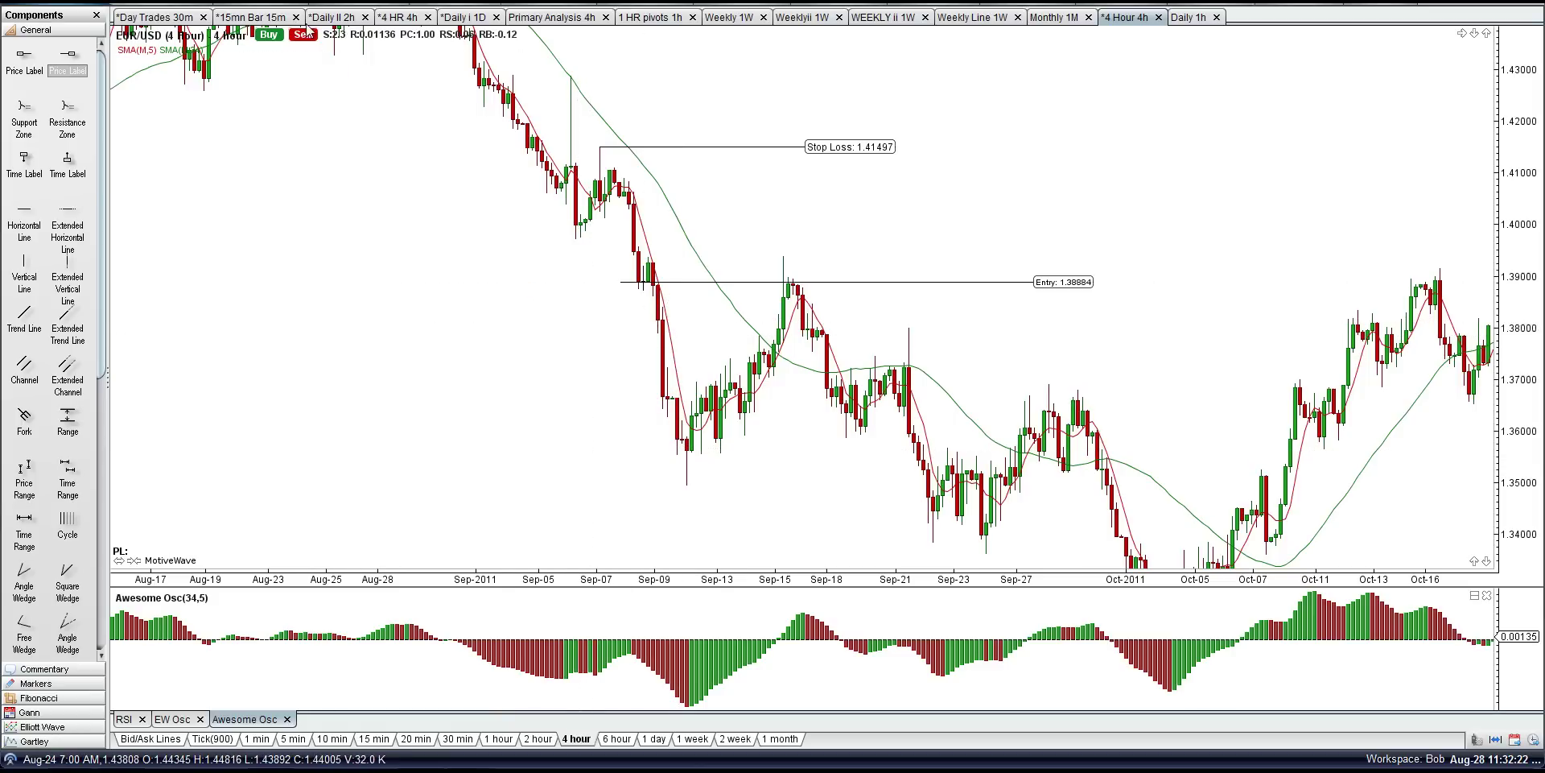
# - Move the Entry label to 1.35954 below the September 21 breakdown and the Stop Loss label to the September 21 high at 1.37985
pyautogui.rightClick(276, 3)
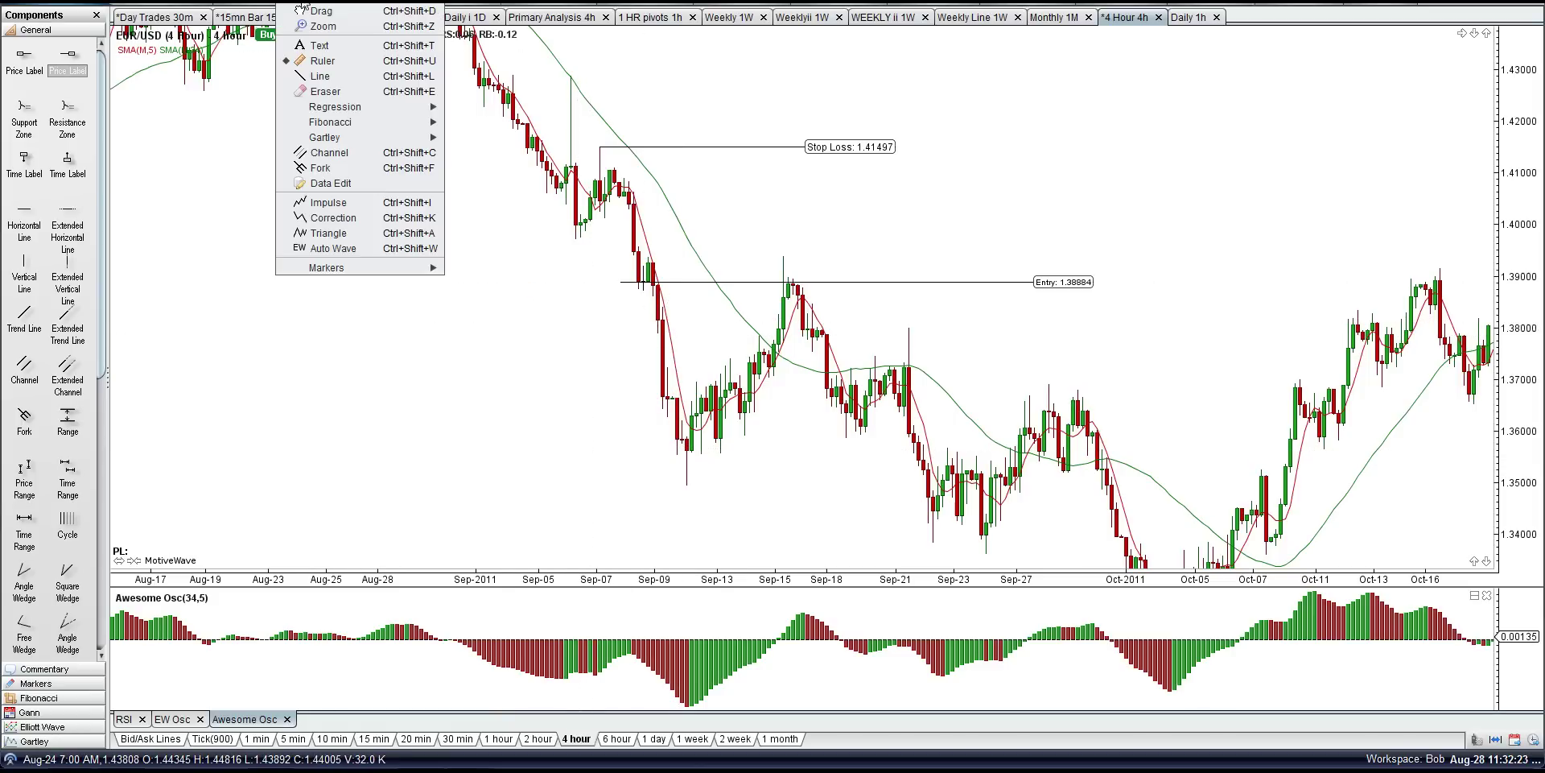
pyautogui.click(302, 11)
pyautogui.moveTo(732, 541); pyautogui.dragTo(549, 498)
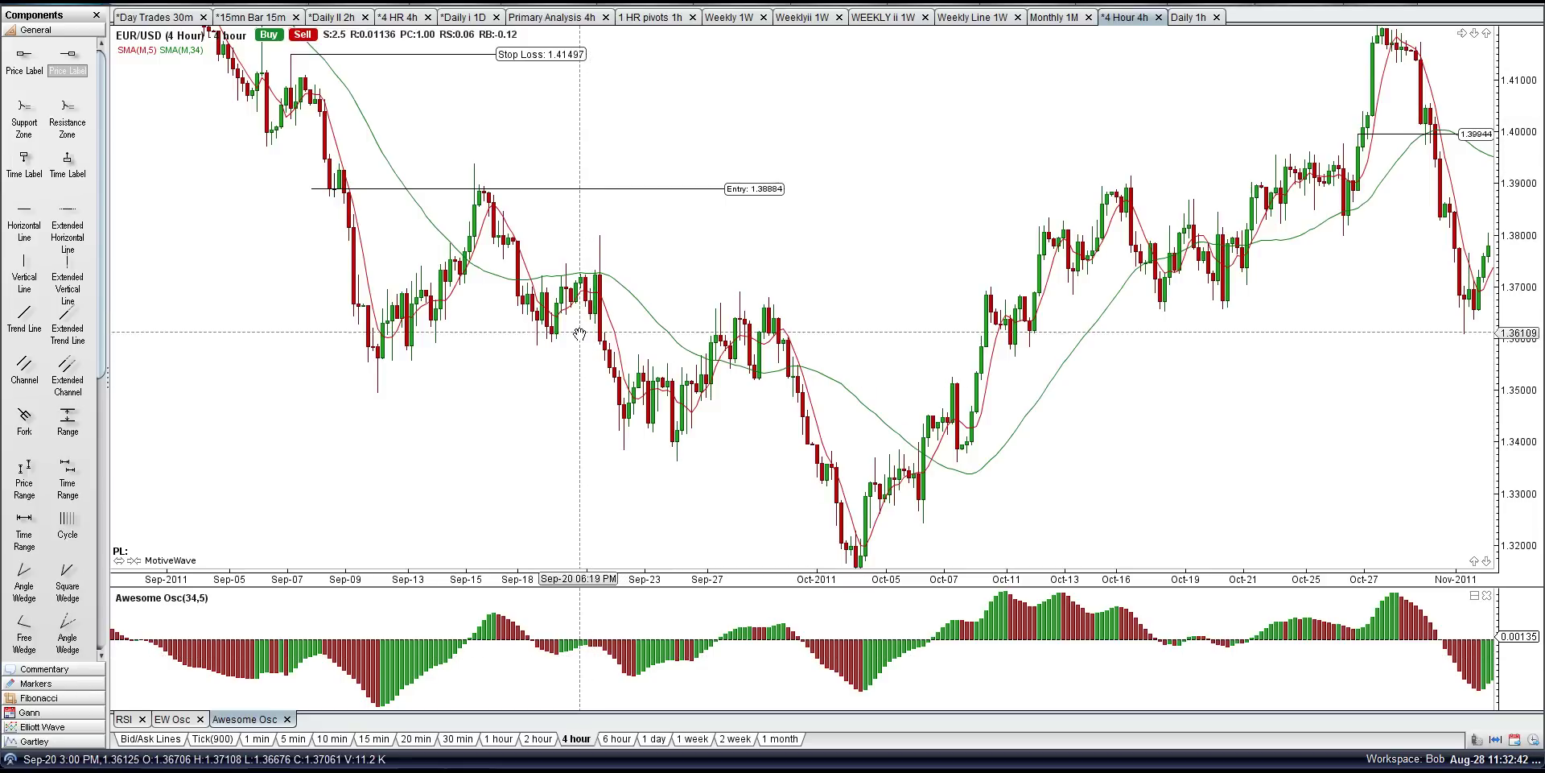
pyautogui.moveTo(316, 189); pyautogui.dragTo(590, 322)
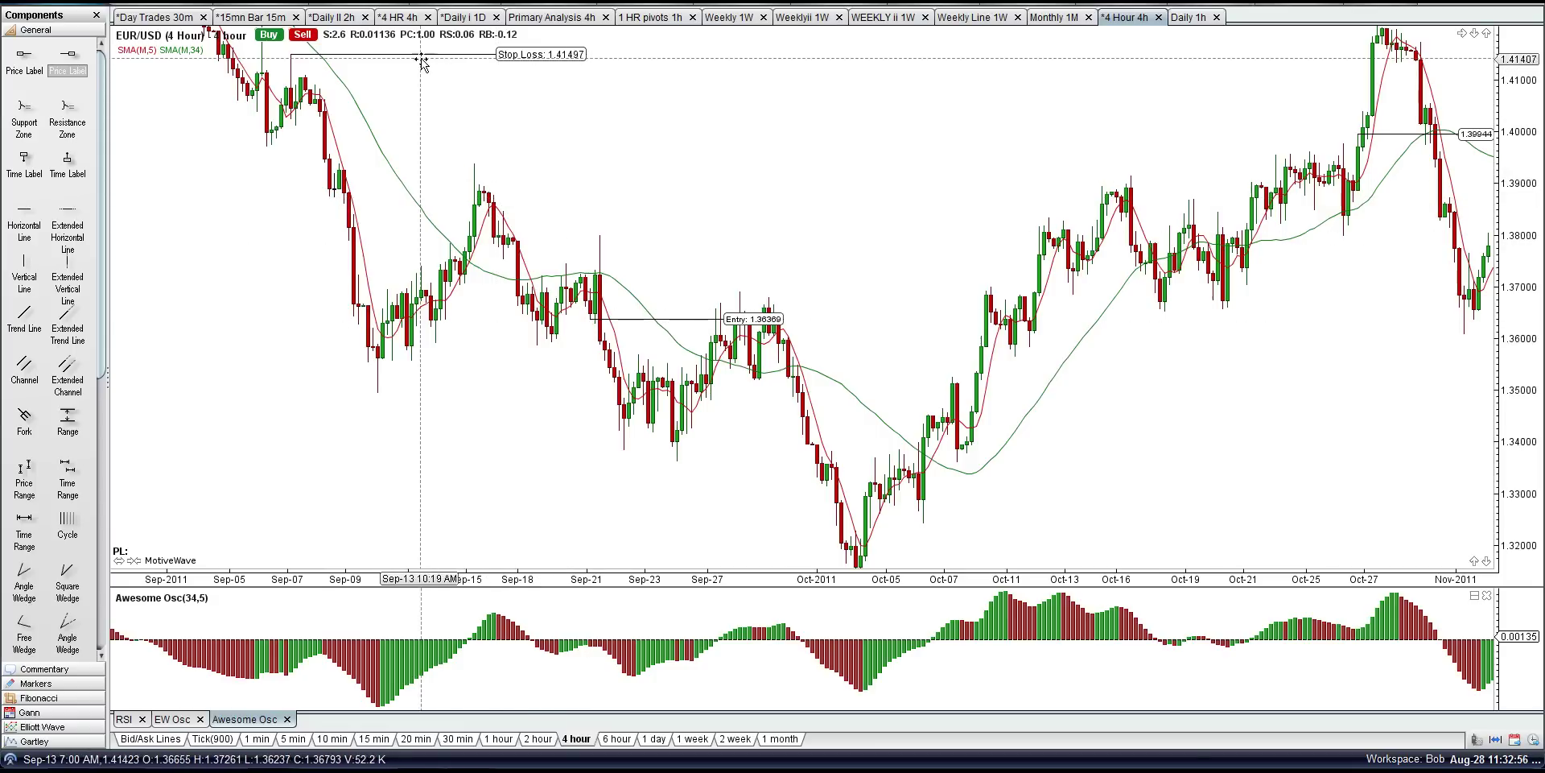
pyautogui.moveTo(288, 54); pyautogui.dragTo(600, 235)
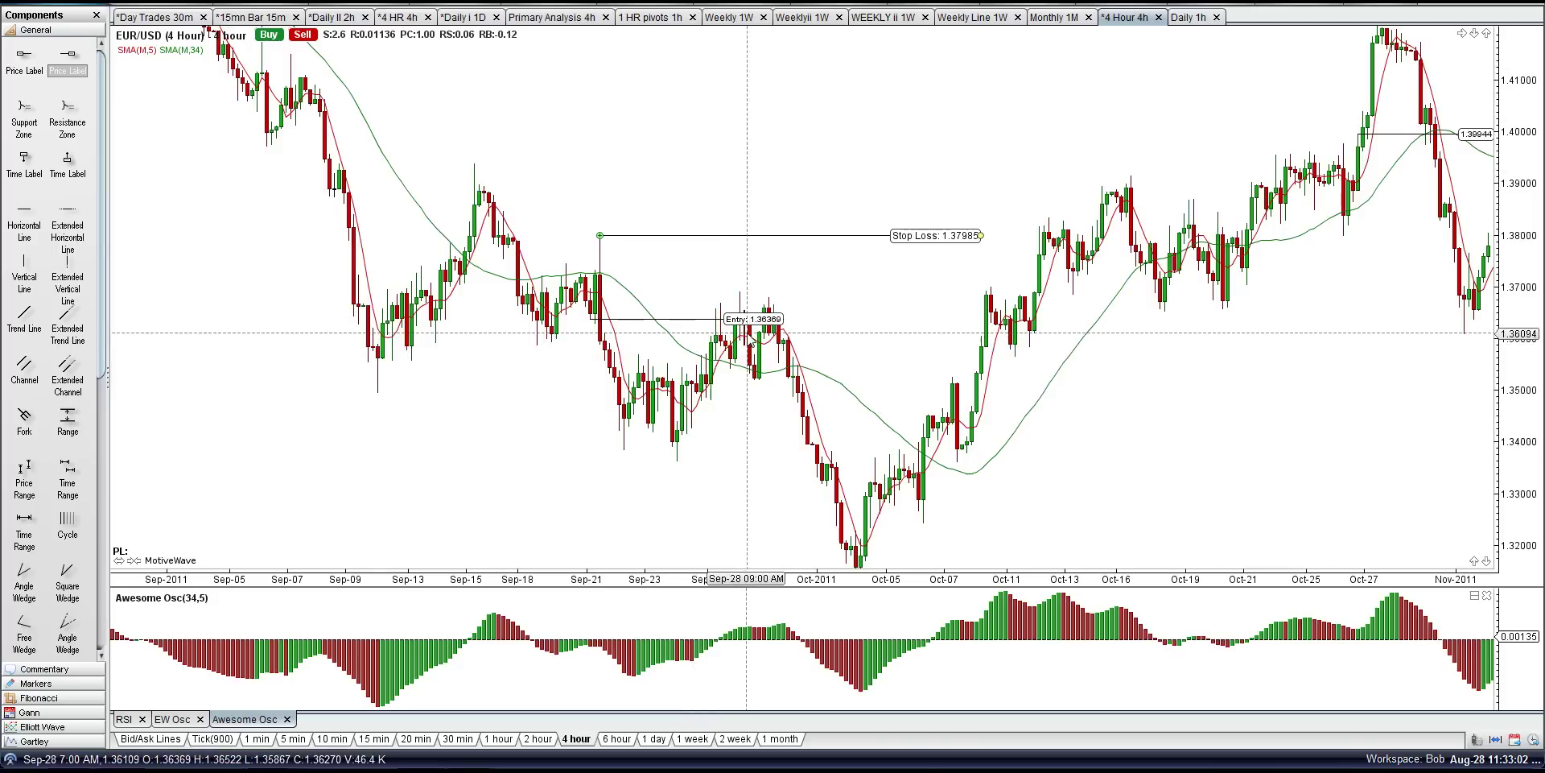
pyautogui.moveTo(587, 322); pyautogui.dragTo(588, 340)
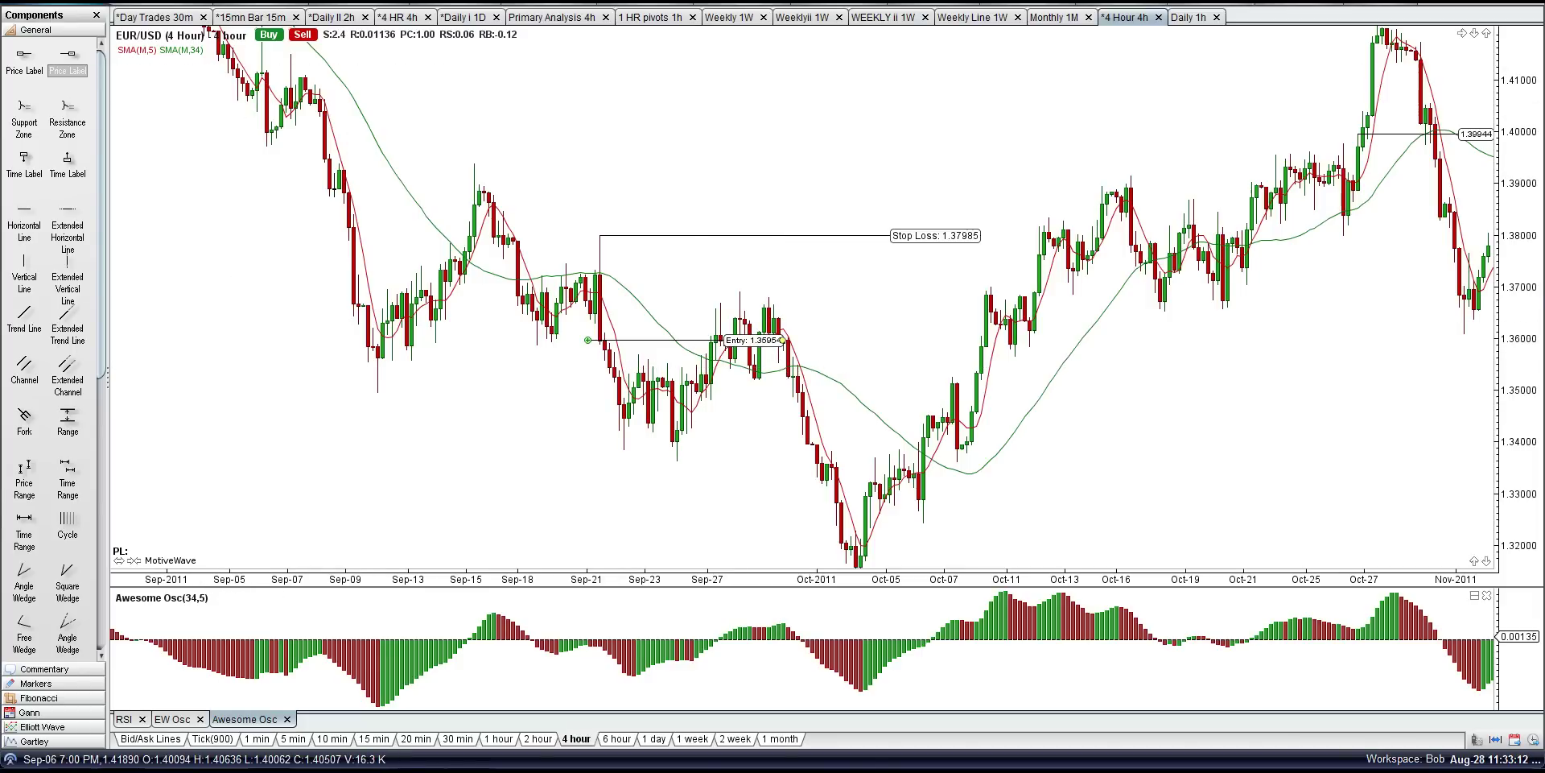
# - Measure with the Ruler from the Entry level down to the September 22 low and to the bars just after it
pyautogui.rightClick(277, 4)
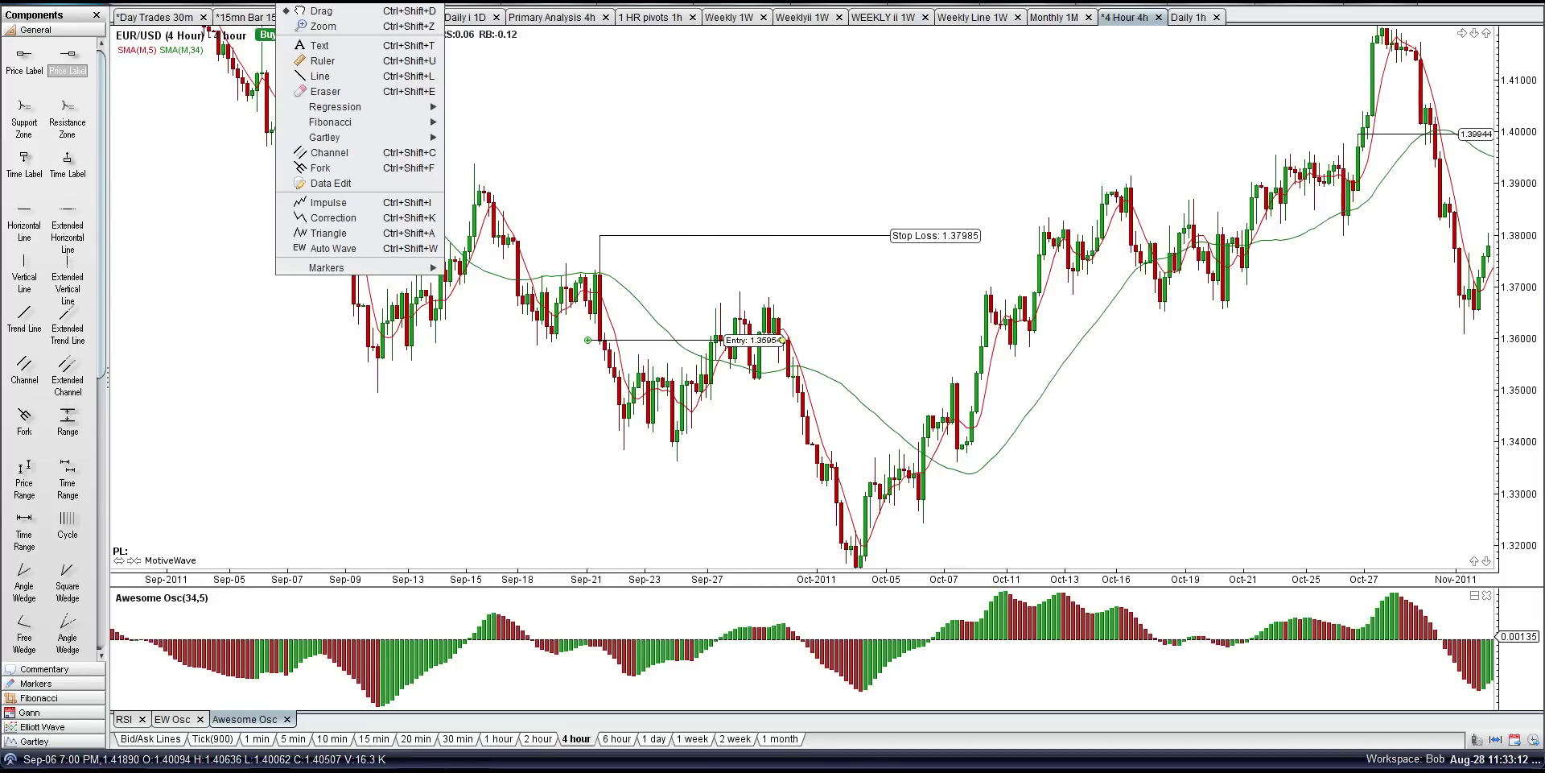
pyautogui.click(322, 61)
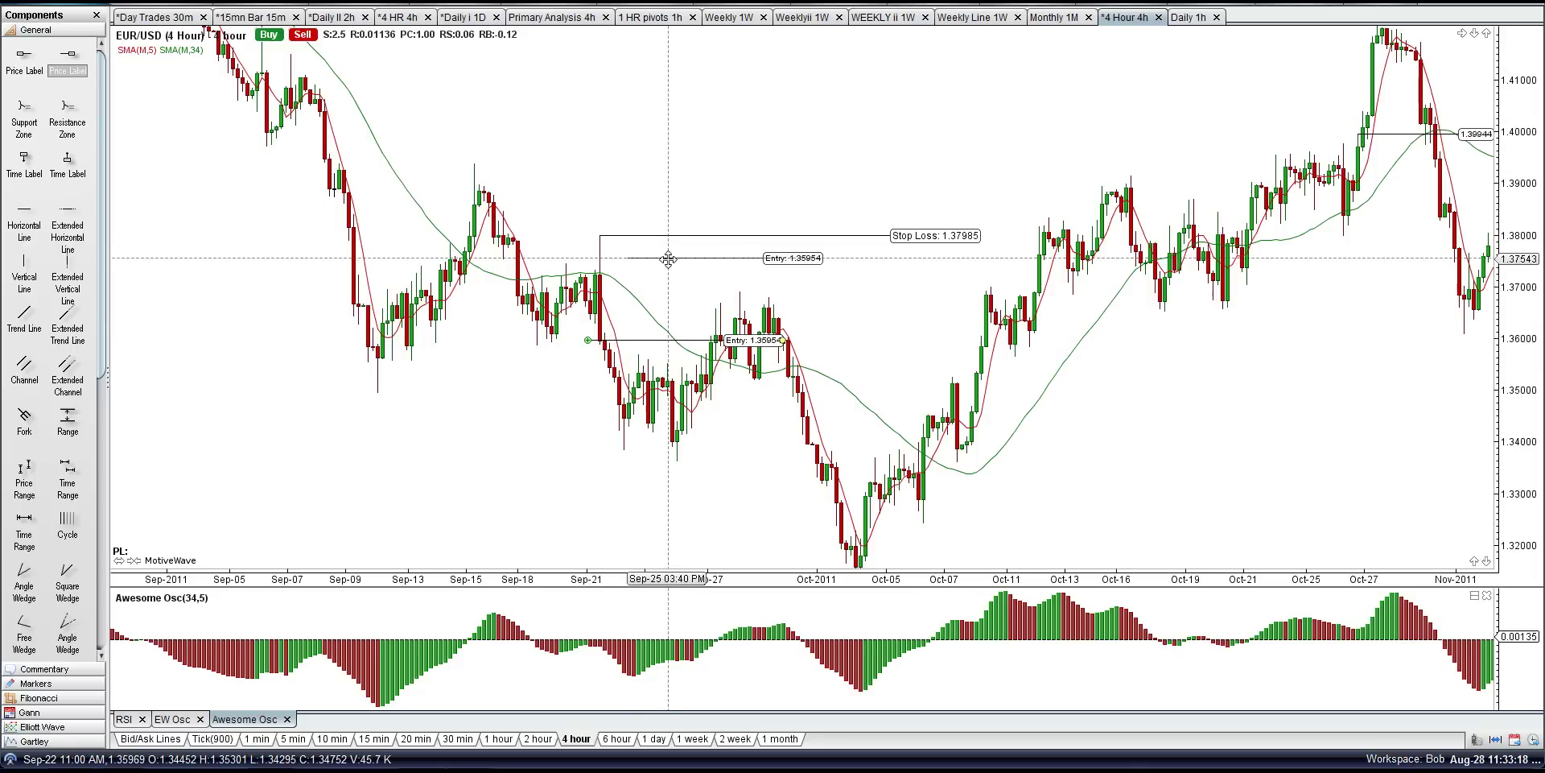
pyautogui.moveTo(630, 339); pyautogui.dragTo(628, 452)
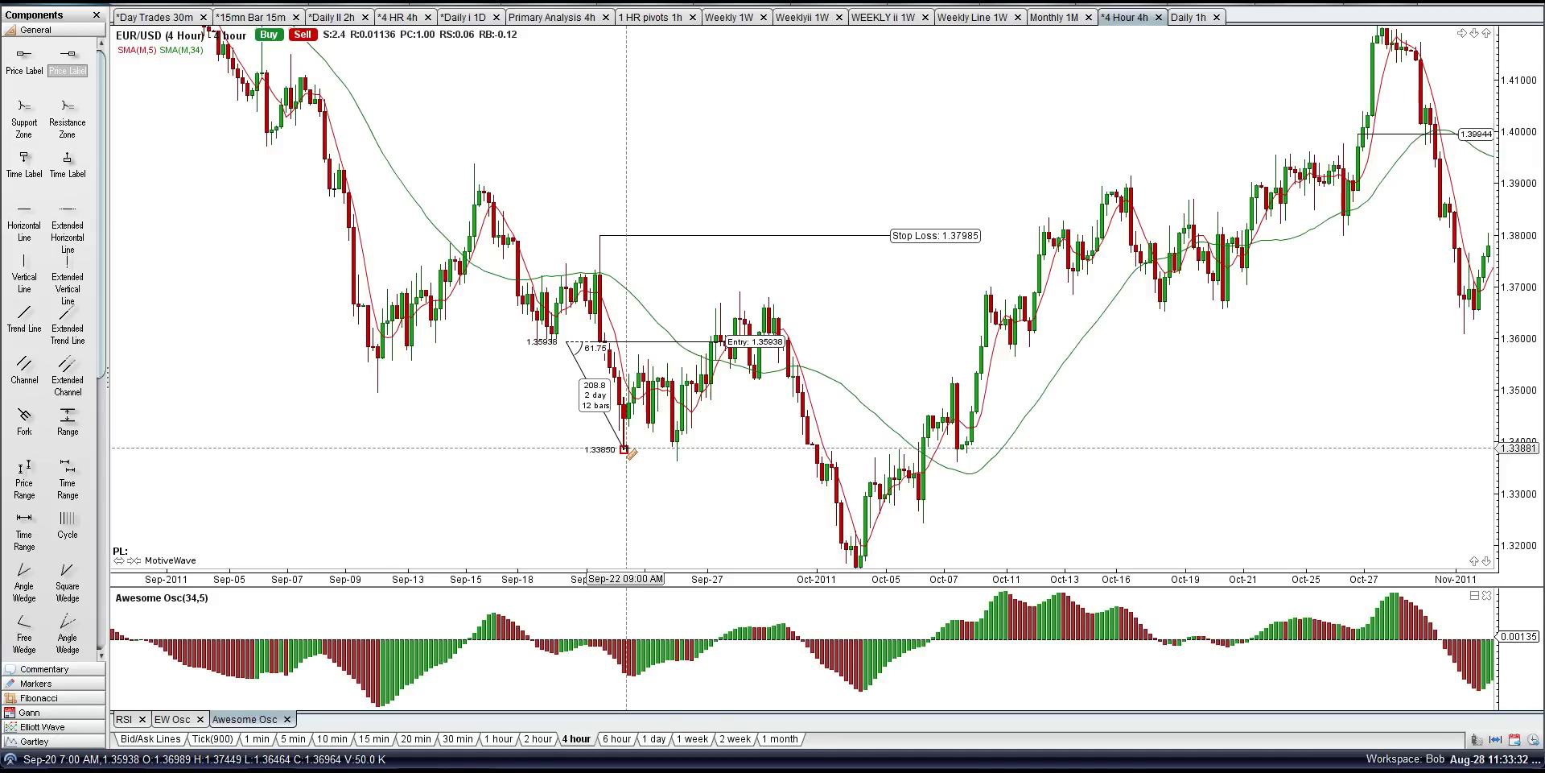
pyautogui.moveTo(627, 449); pyautogui.dragTo(631, 458)
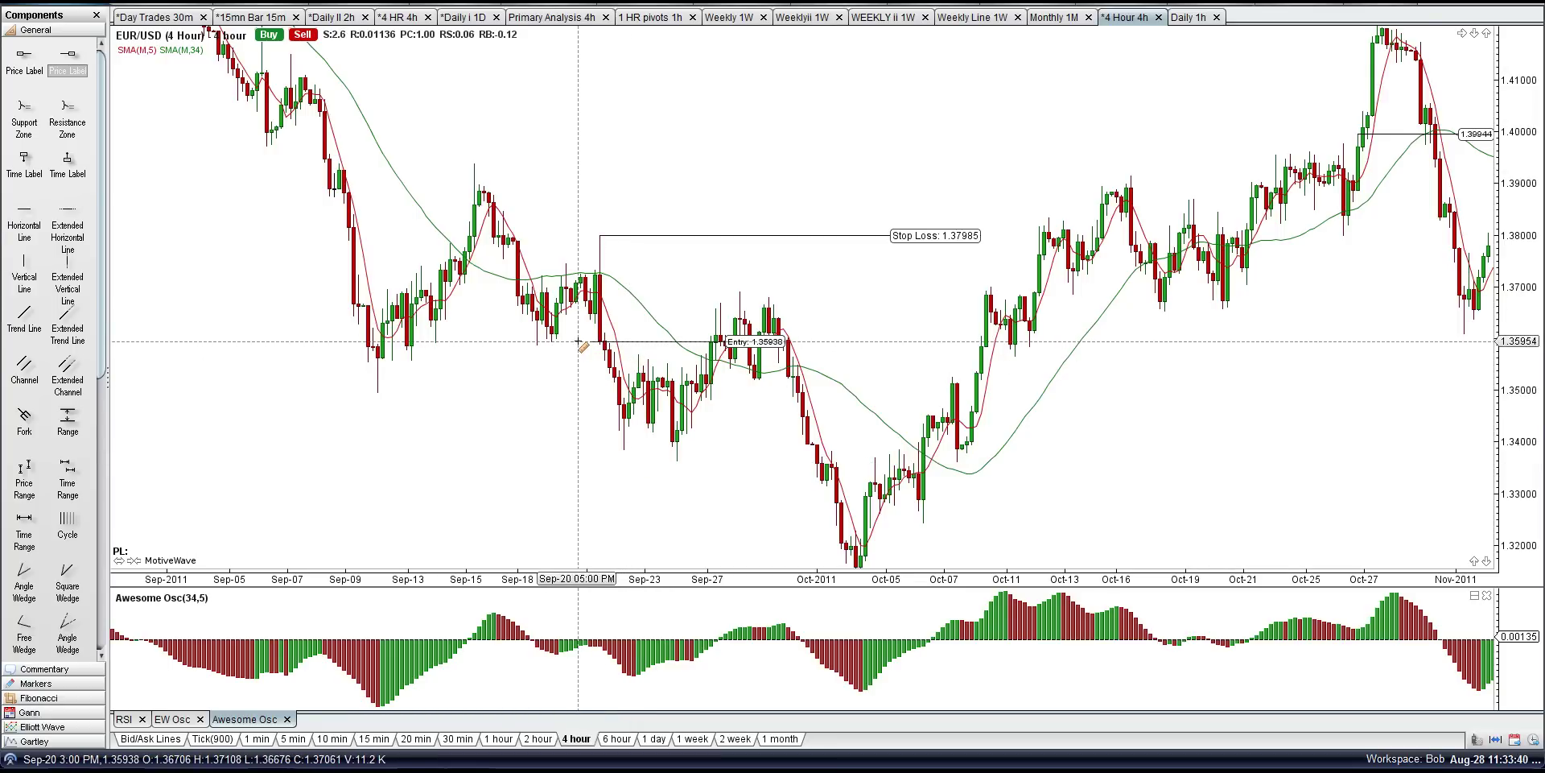
pyautogui.moveTo(578, 342); pyautogui.dragTo(636, 370)
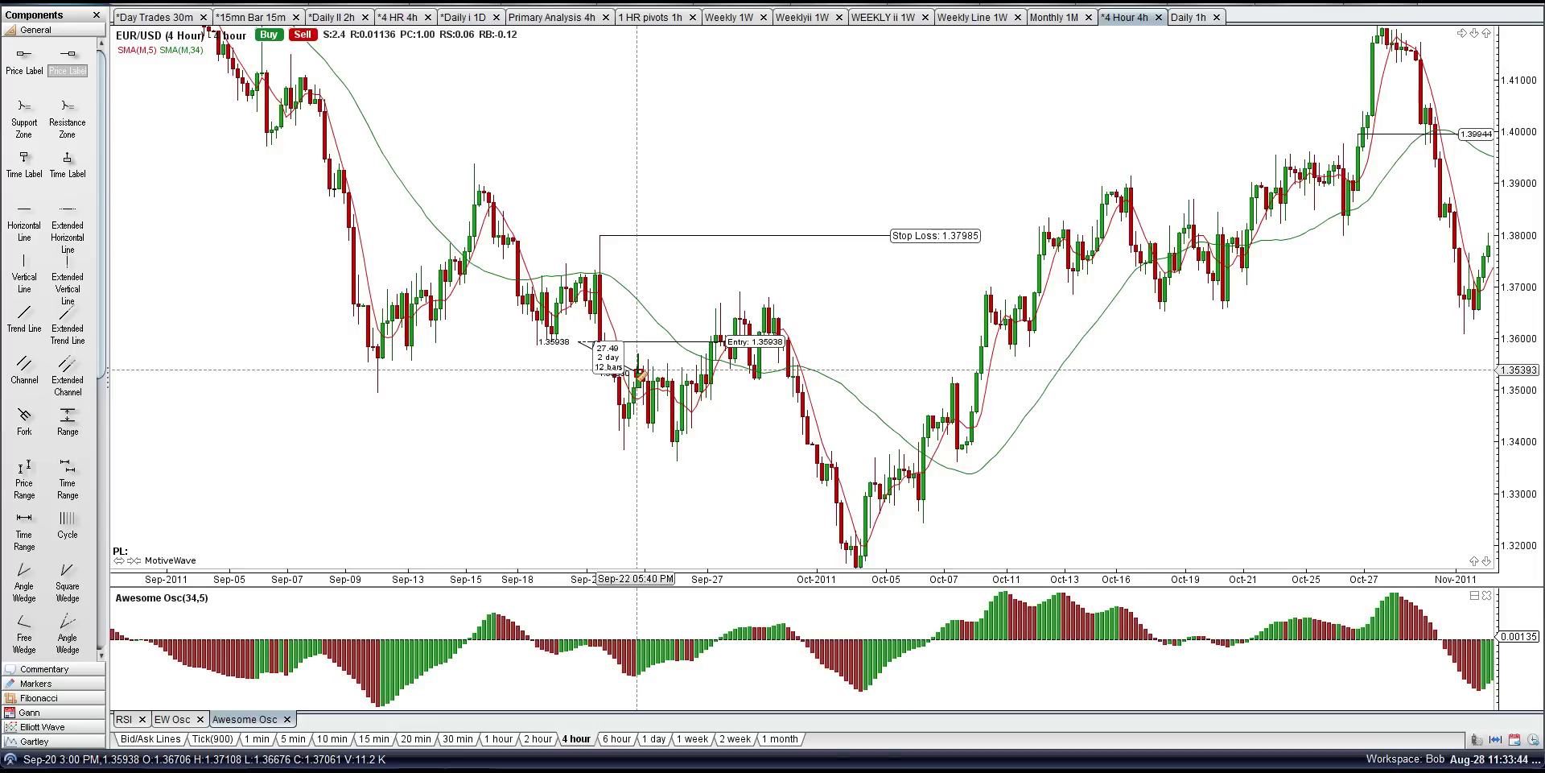
pyautogui.moveTo(638, 372); pyautogui.dragTo(639, 373)
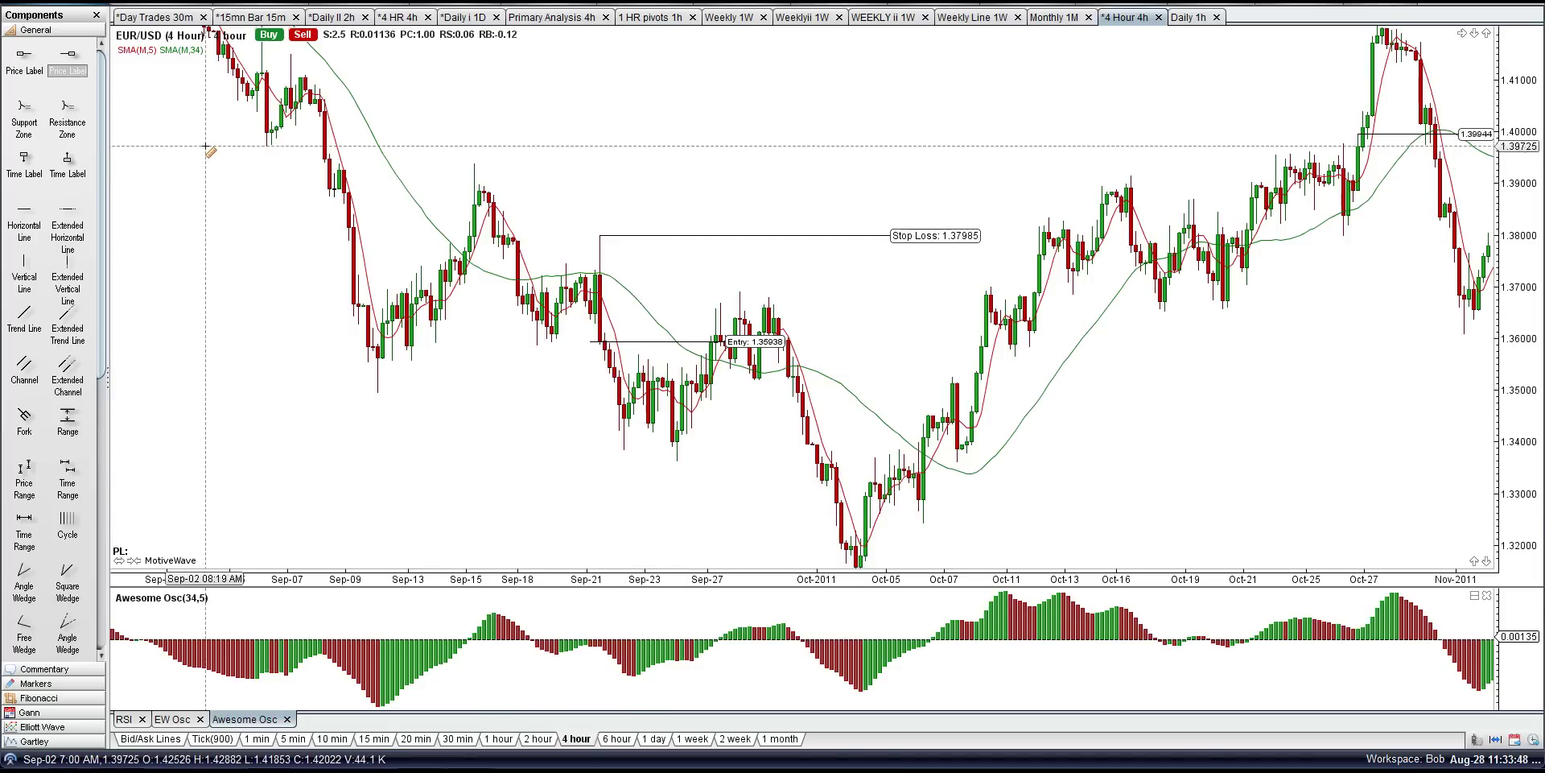
# - Move the Stop Loss label to the September 25 low at 1.33625, and from there to 1.34153
pyautogui.rightClick(277, 4)
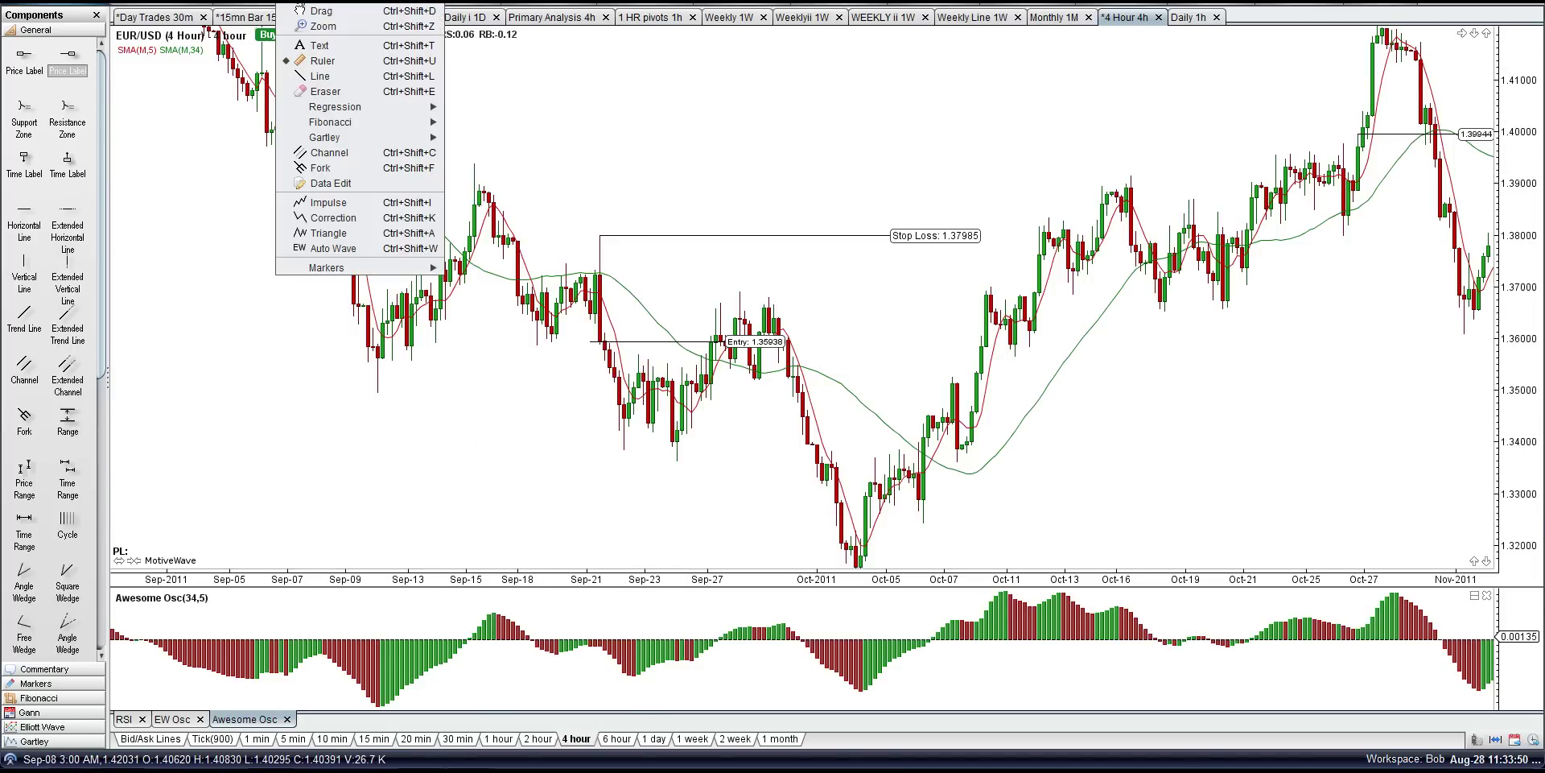
pyautogui.click(300, 11)
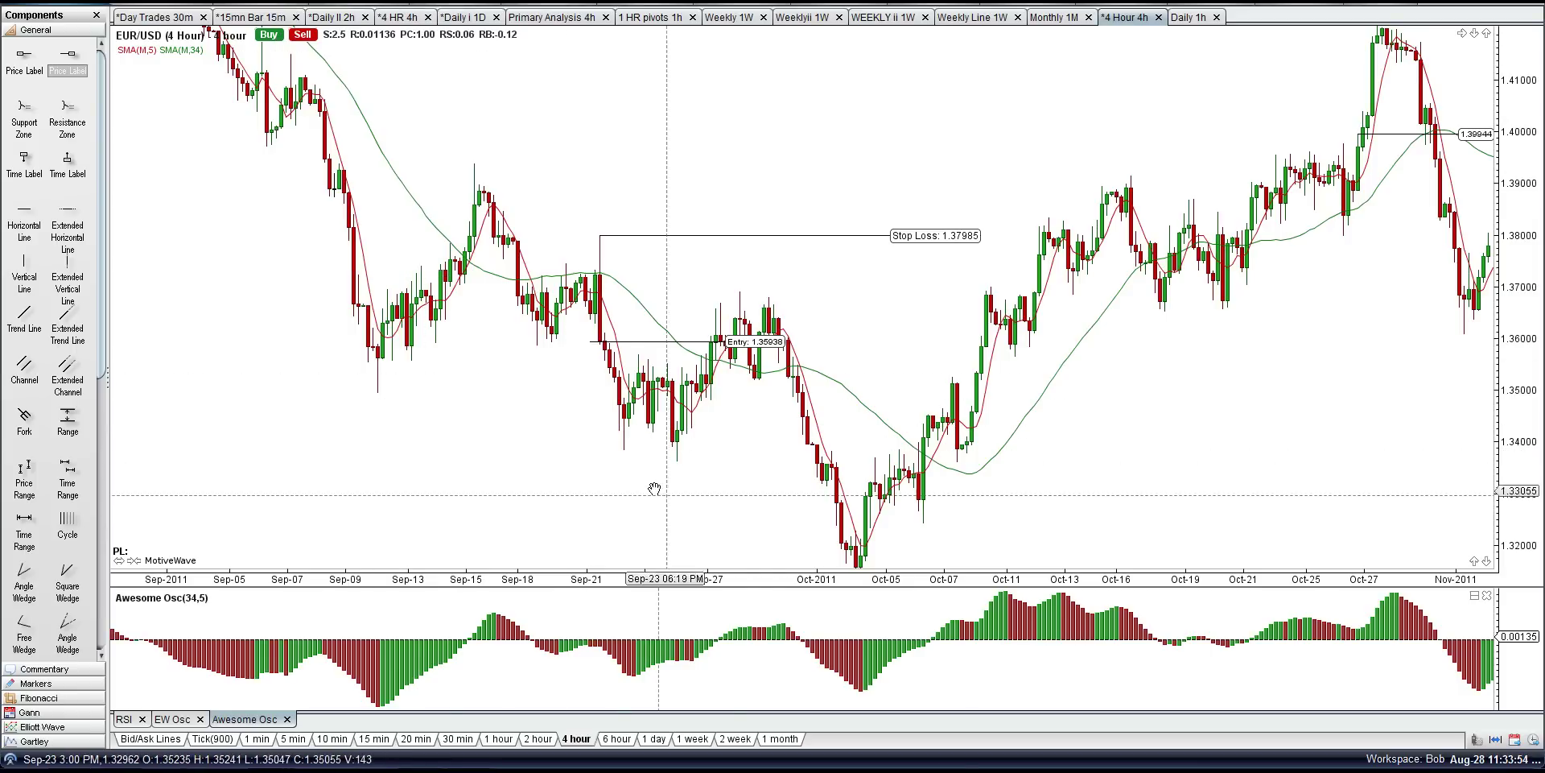
pyautogui.moveTo(735, 500); pyautogui.dragTo(476, 423)
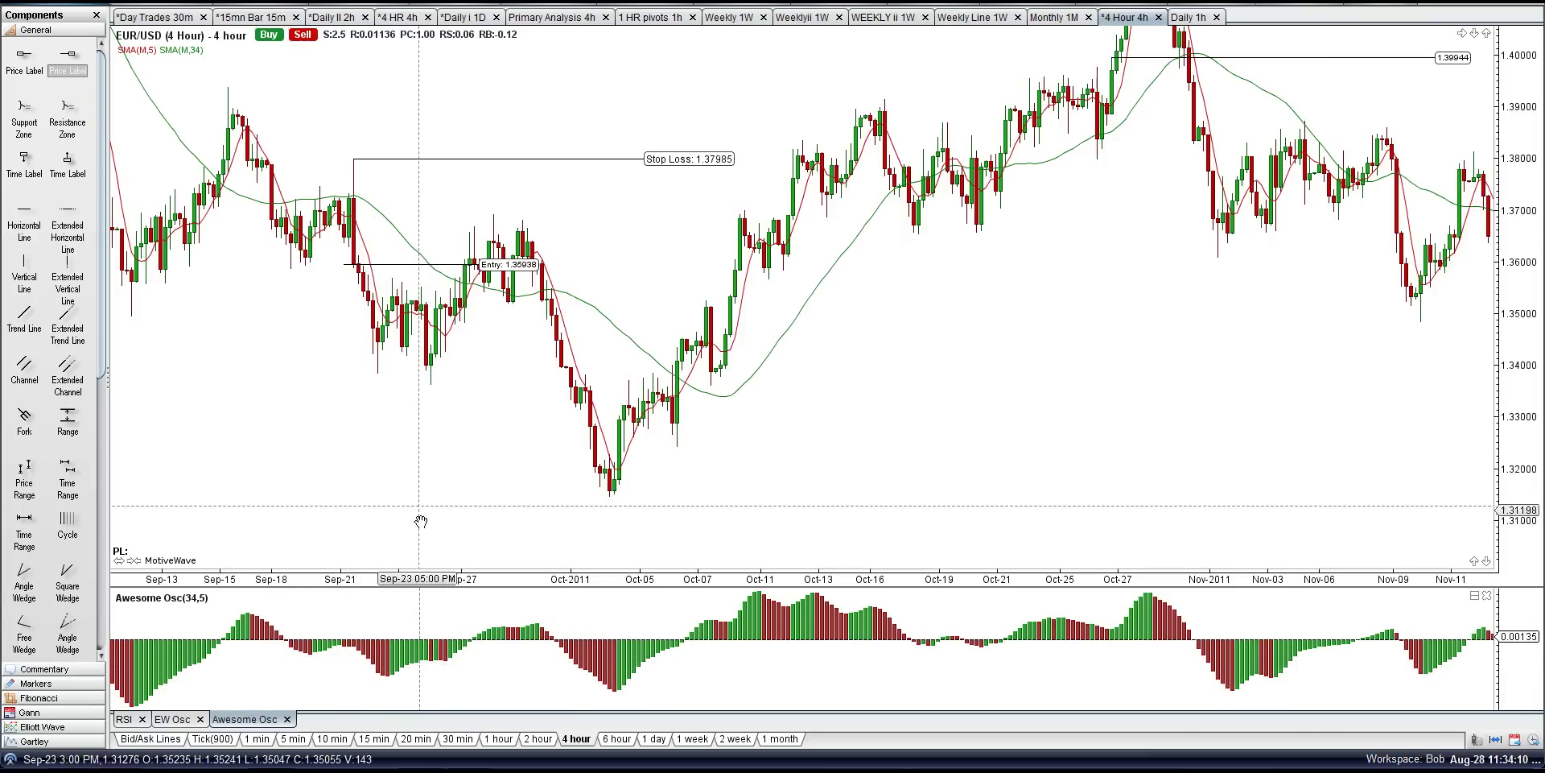
pyautogui.moveTo(355, 159); pyautogui.dragTo(431, 384)
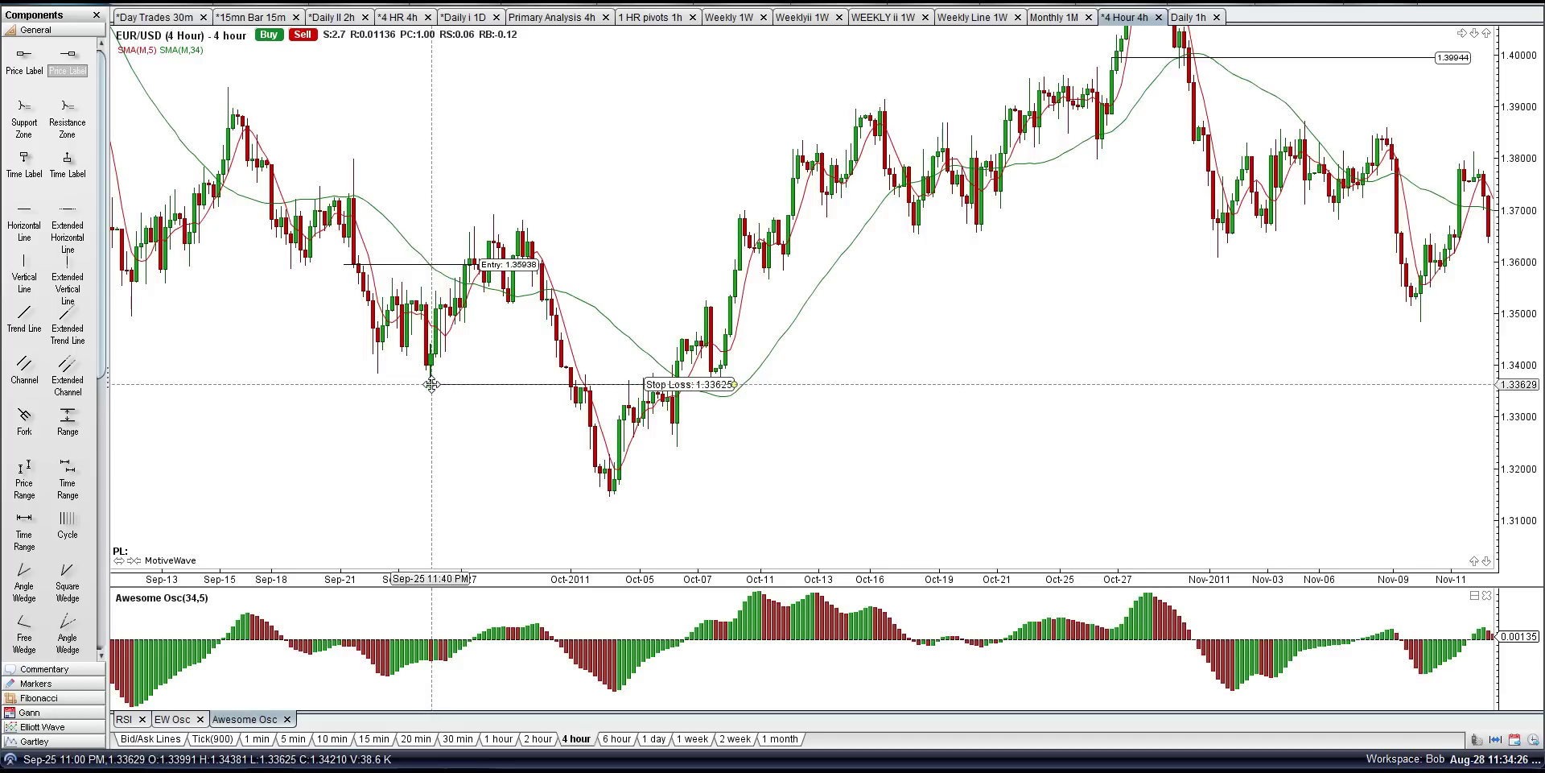
pyautogui.moveTo(432, 383); pyautogui.dragTo(442, 359)
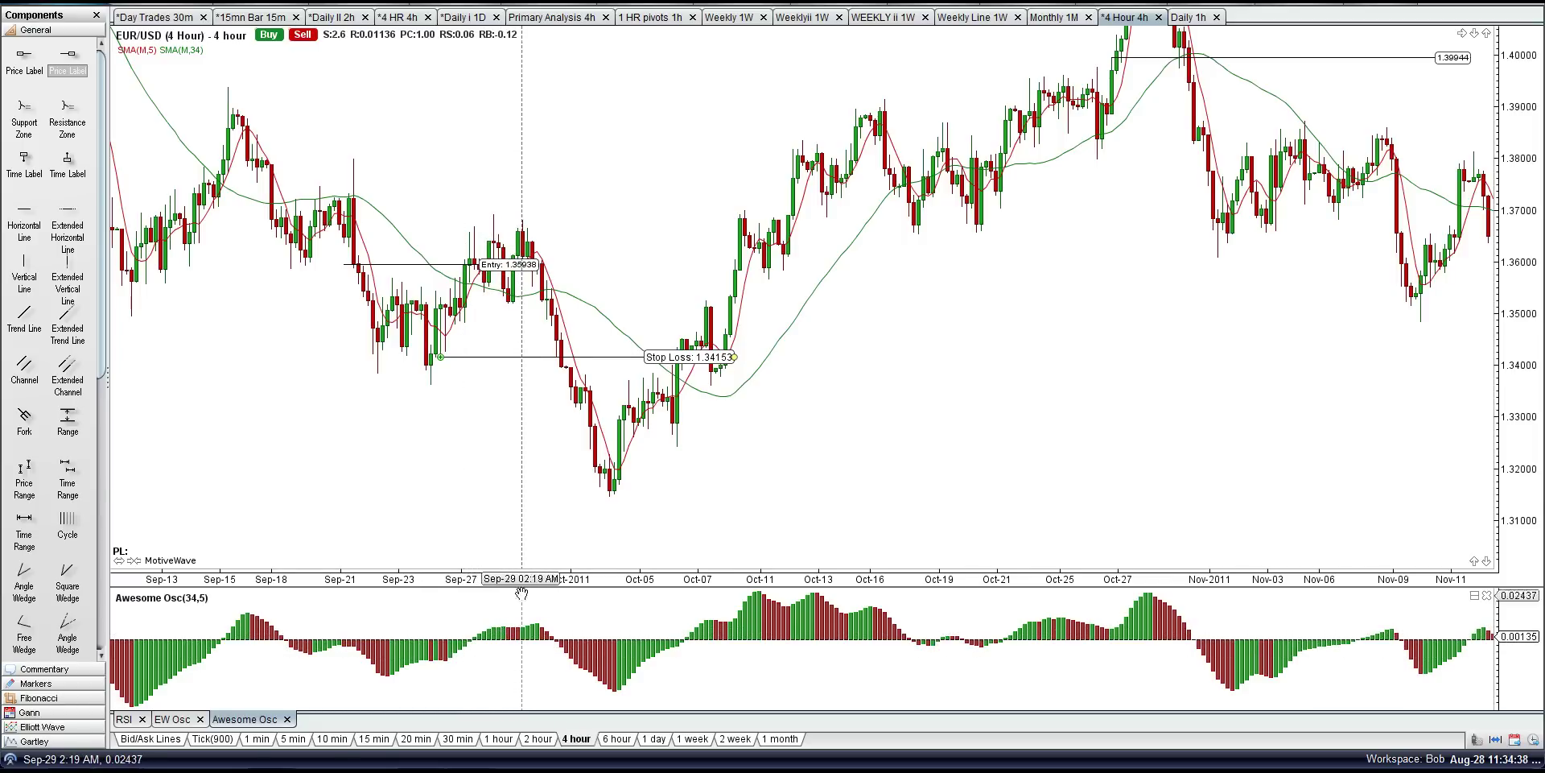
# - Move the Stop Loss label to the September 29 high at 1.36795, then up to 1.38571, and place the Entry label on that high
pyautogui.moveTo(440, 356); pyautogui.dragTo(523, 219)
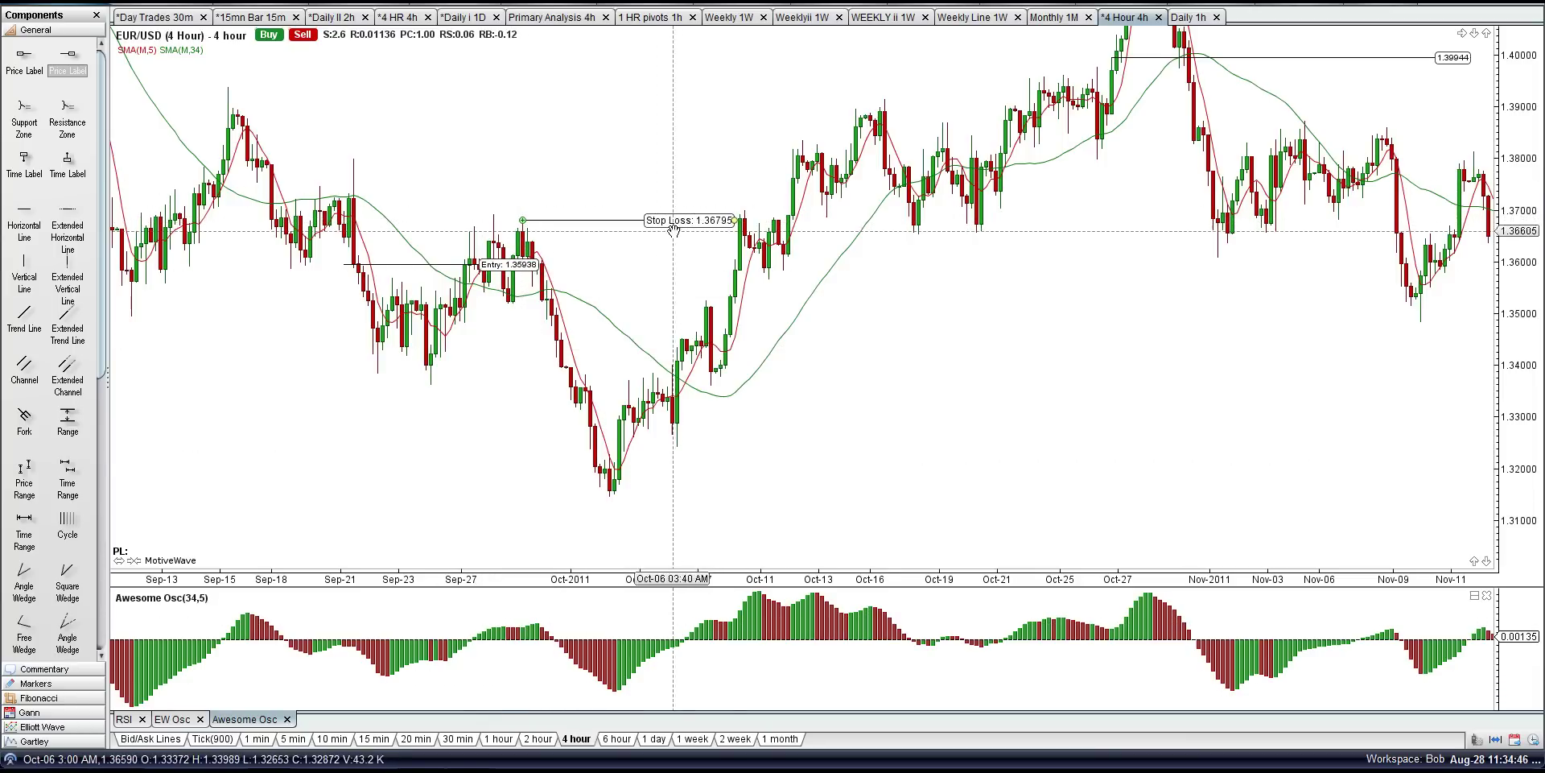
pyautogui.moveTo(615, 219); pyautogui.dragTo(590, 128)
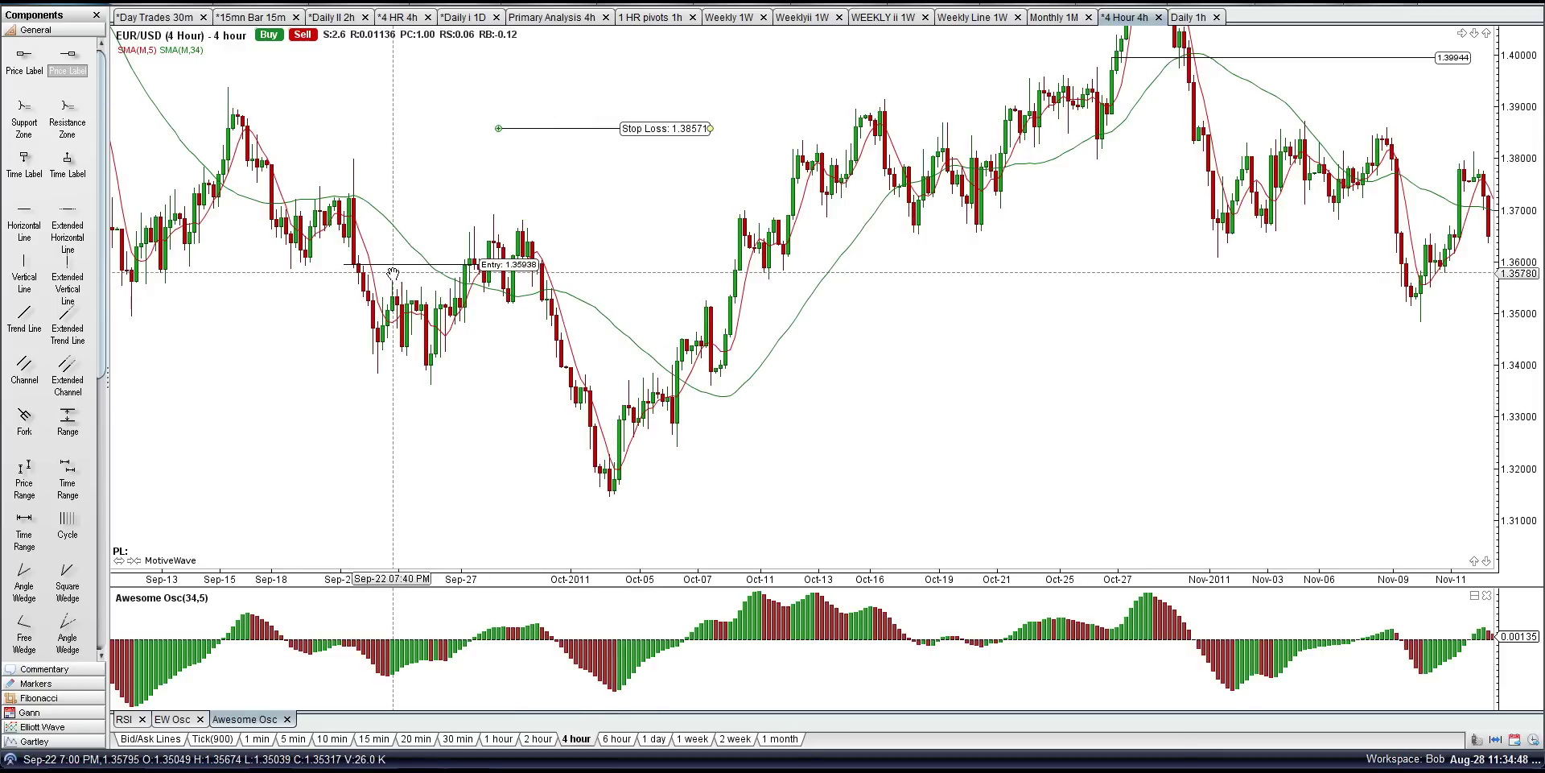
pyautogui.moveTo(366, 267); pyautogui.dragTo(521, 218)
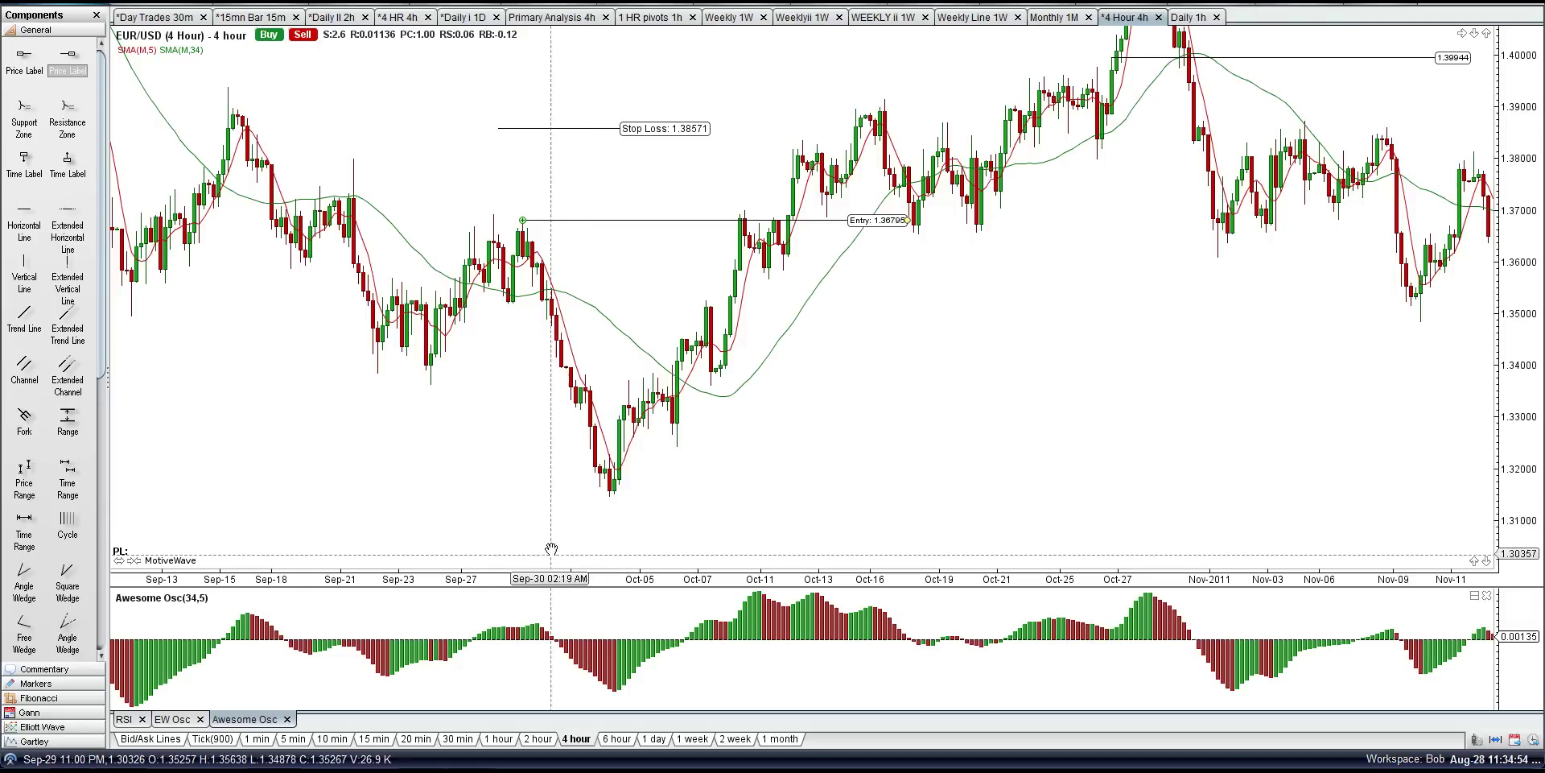
# - Place the Entry label at 1.35843 on the October rally and the Stop Loss label on the October 7 low at 1.33613, shortening its line
pyautogui.scroll(-3, 600, 523)
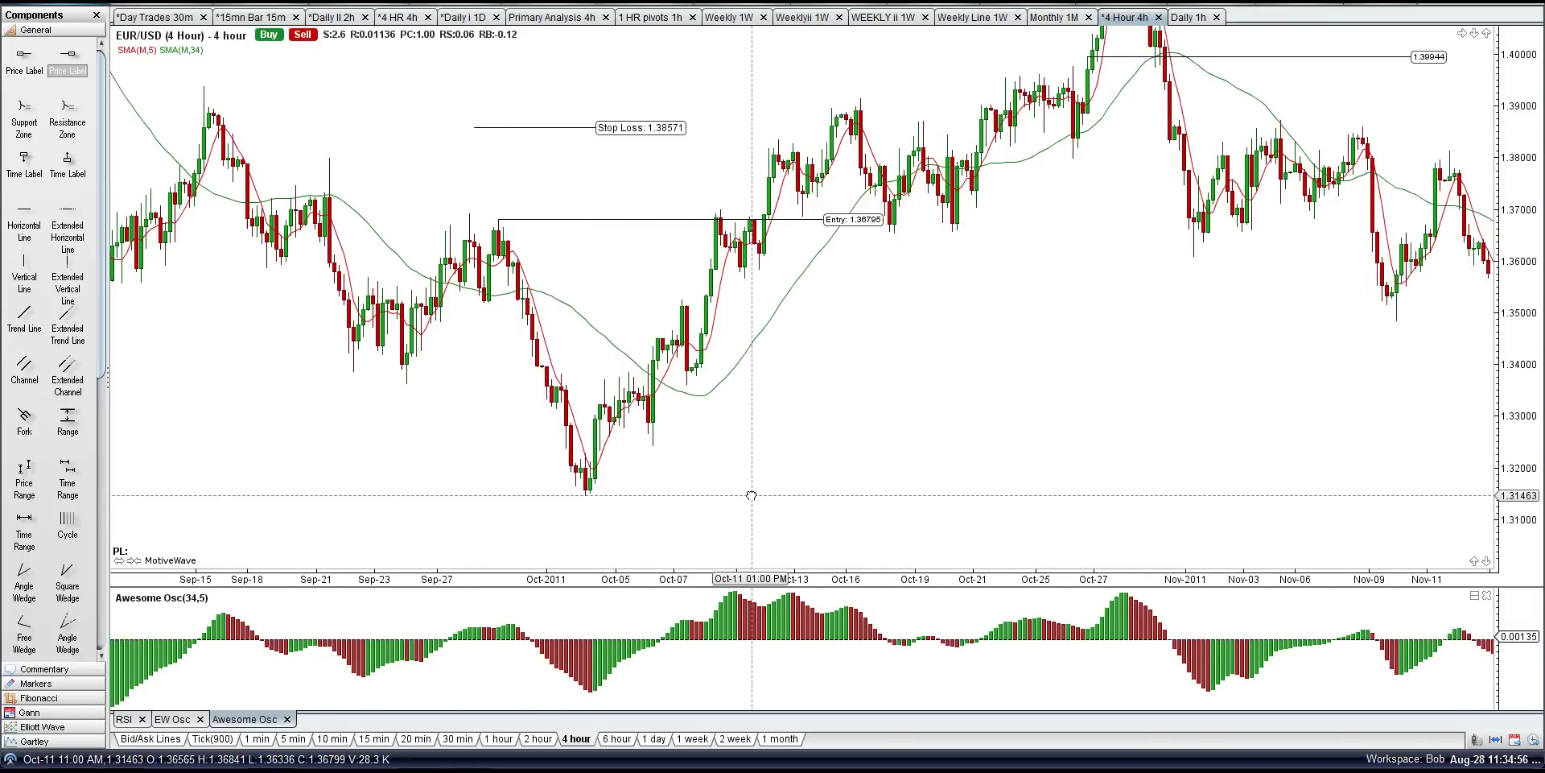
pyautogui.scroll(-2, 601, 531)
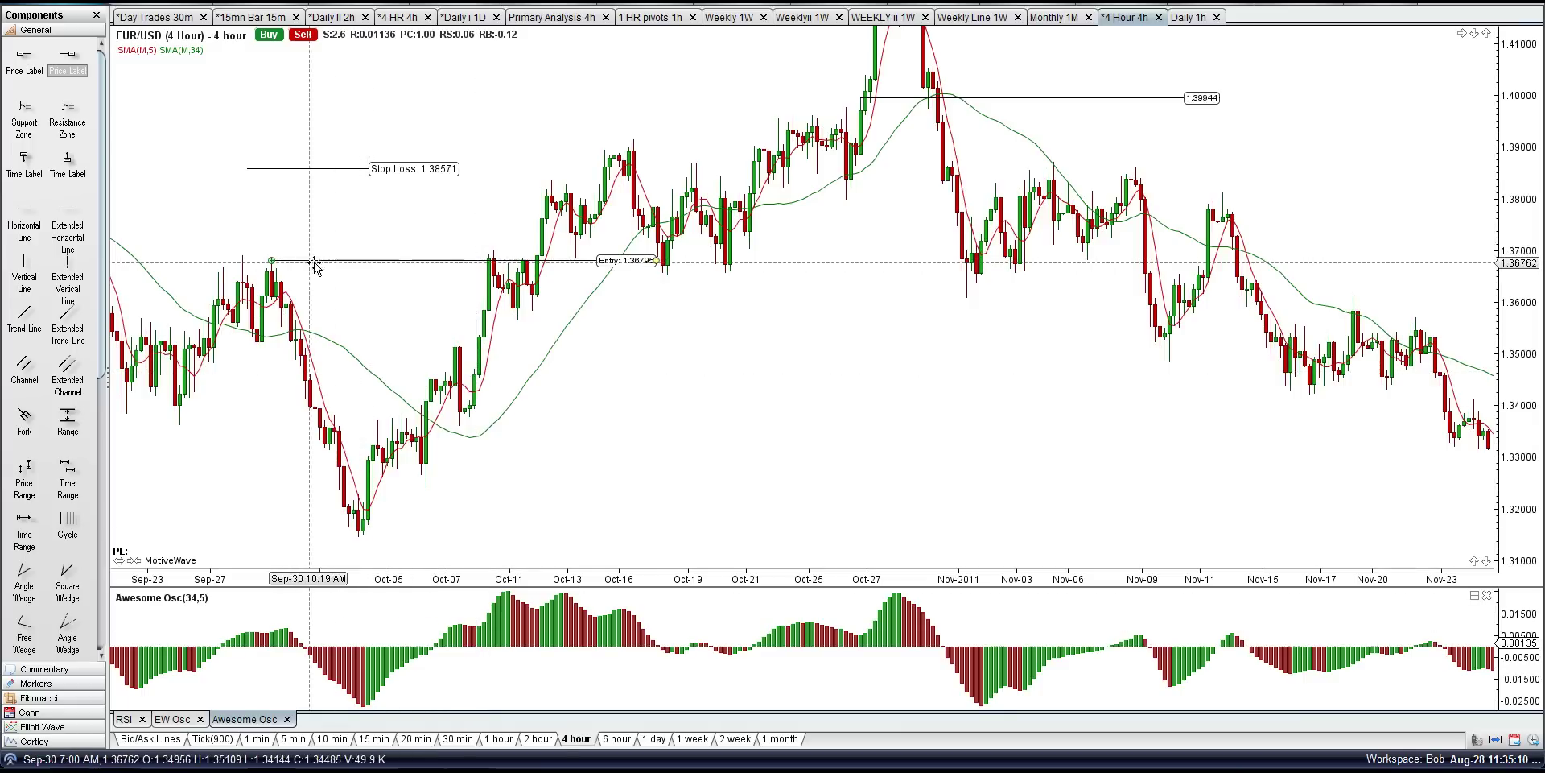
pyautogui.moveTo(271, 261); pyautogui.dragTo(478, 330)
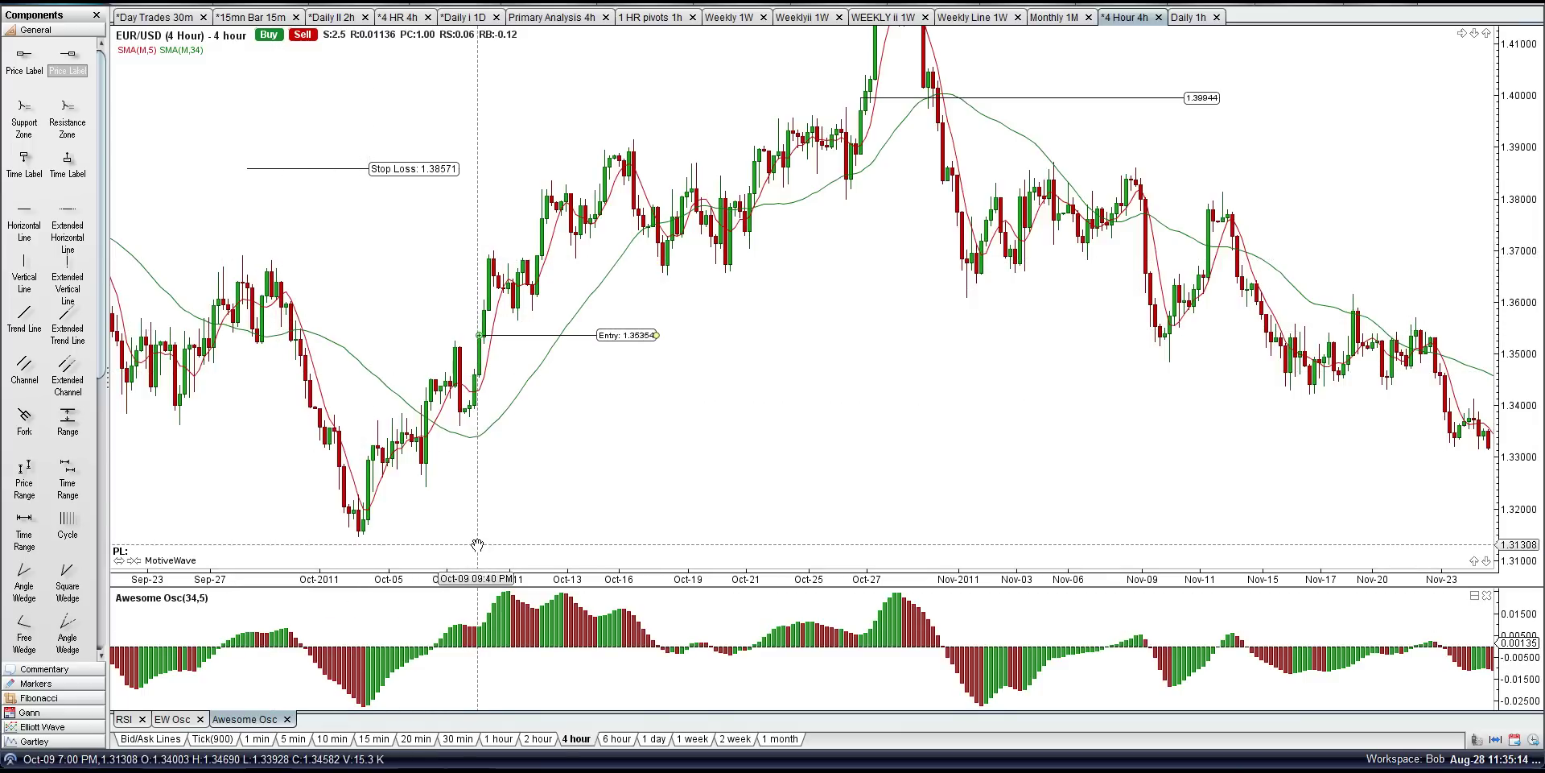
pyautogui.moveTo(471, 335); pyautogui.dragTo(452, 309)
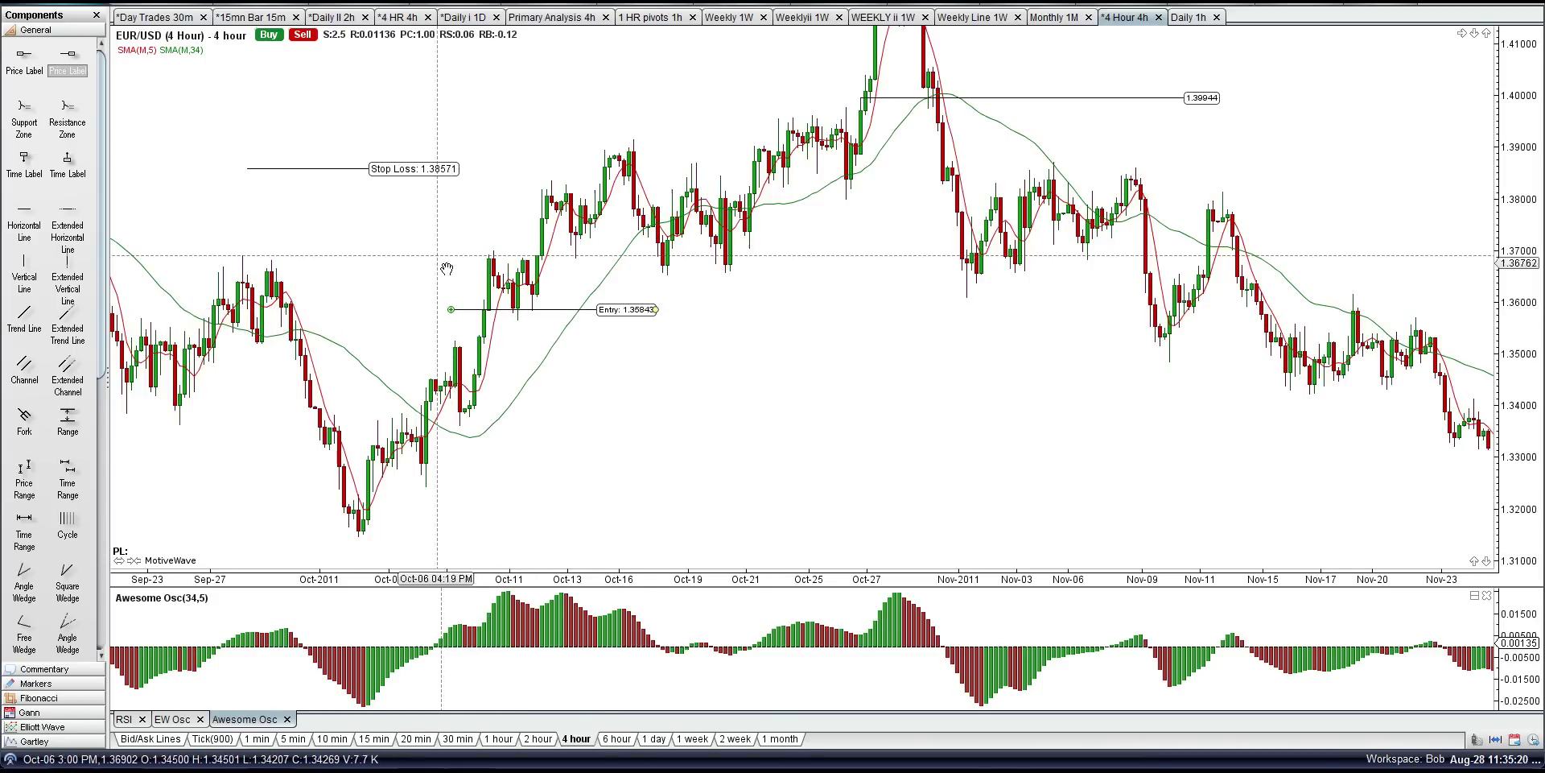
pyautogui.moveTo(248, 169); pyautogui.dragTo(459, 425)
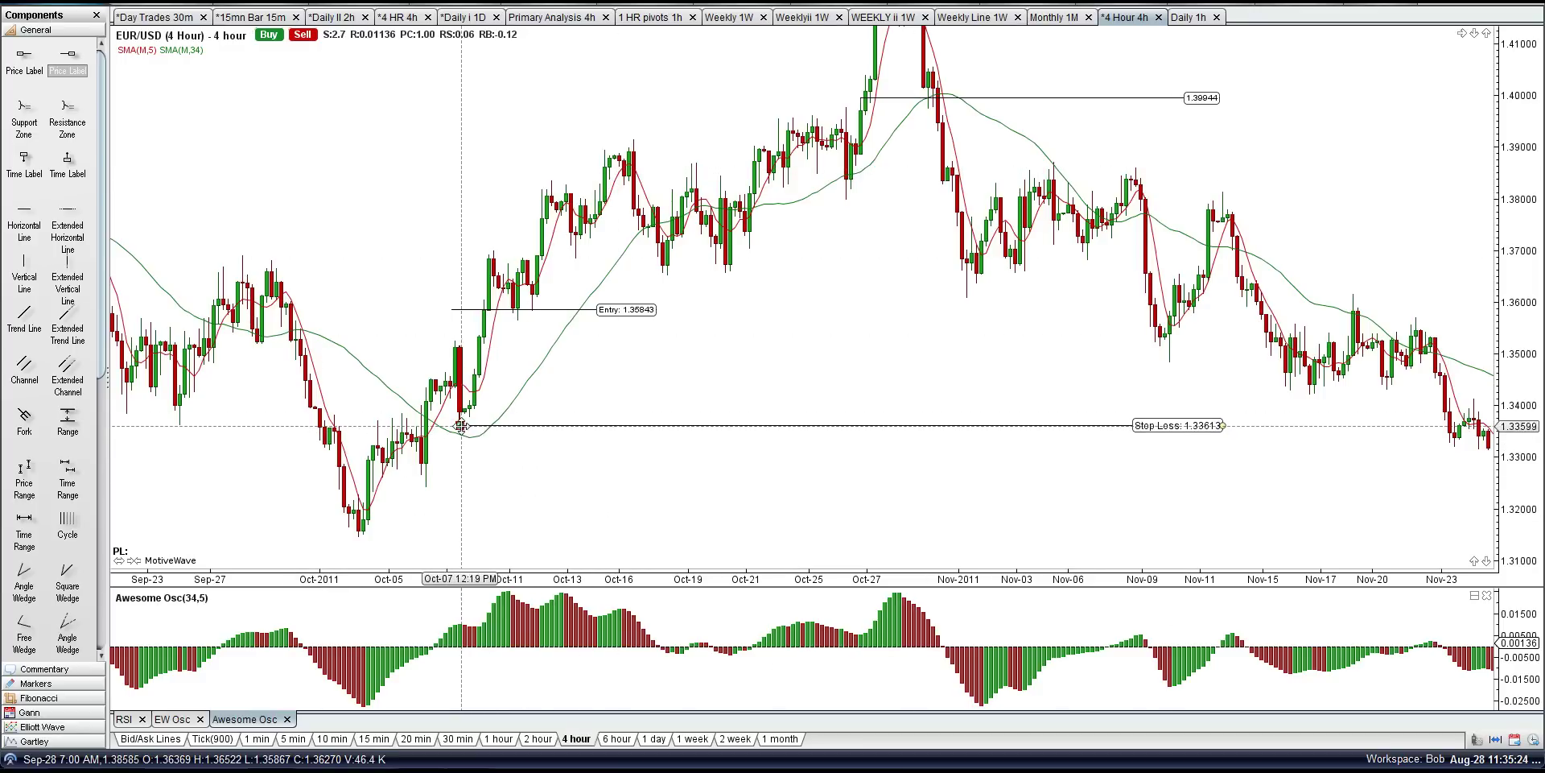
pyautogui.moveTo(1224, 425); pyautogui.dragTo(838, 434)
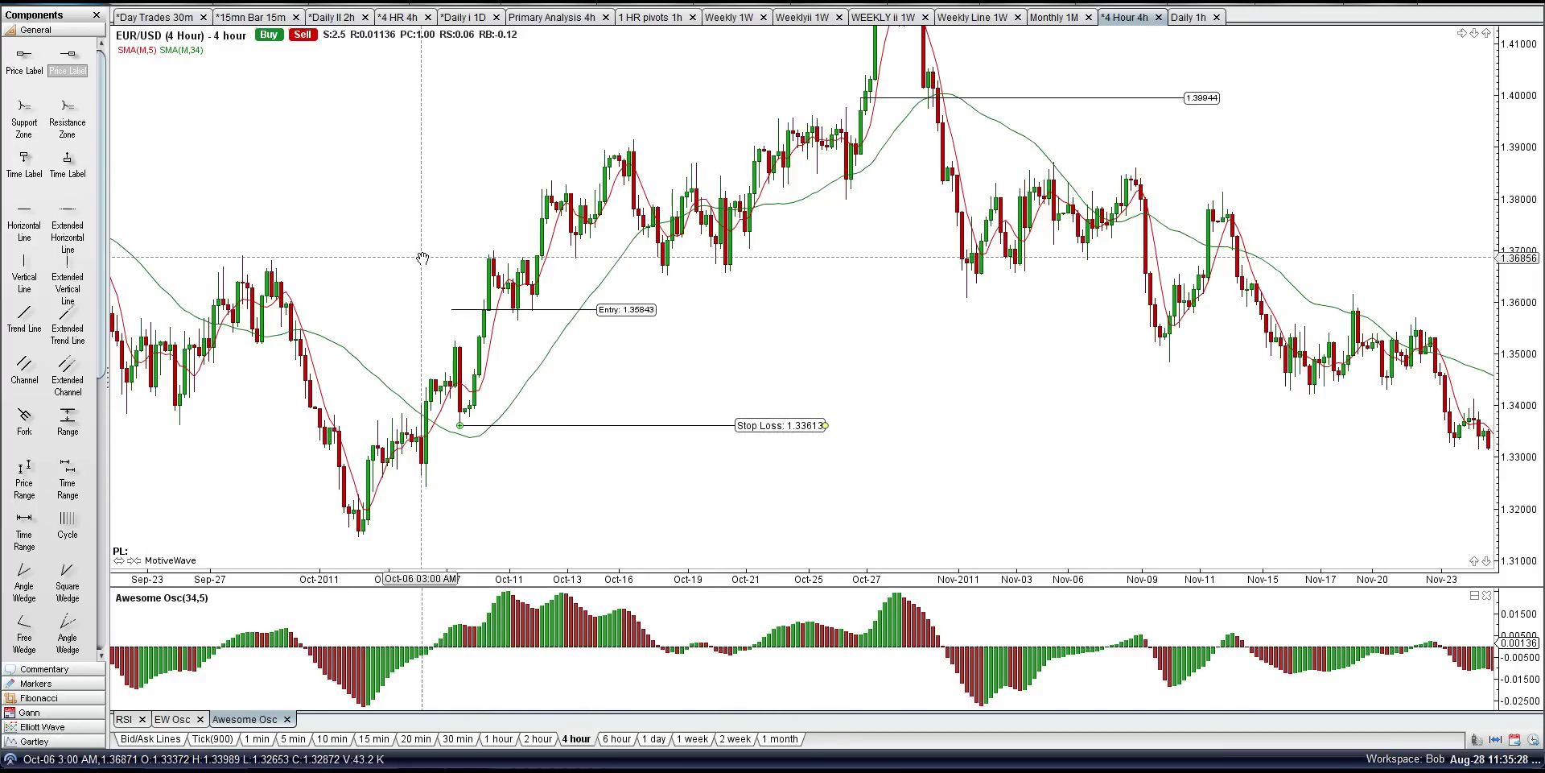
# - Measure with the Ruler from the Entry level down to the Stop Loss level and up the rally to the October 12 bars
pyautogui.rightClick(277, 4)
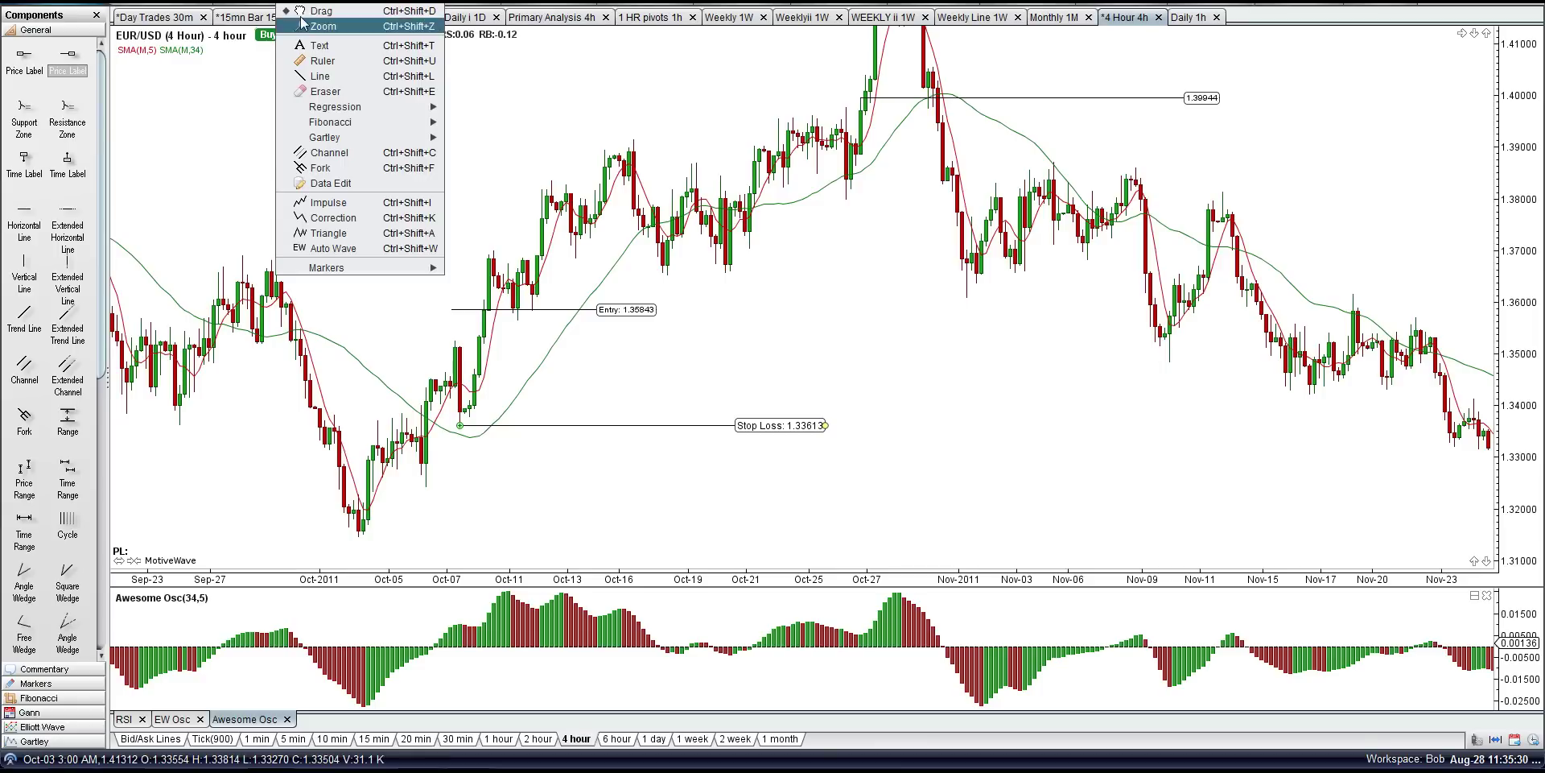
pyautogui.click(302, 62)
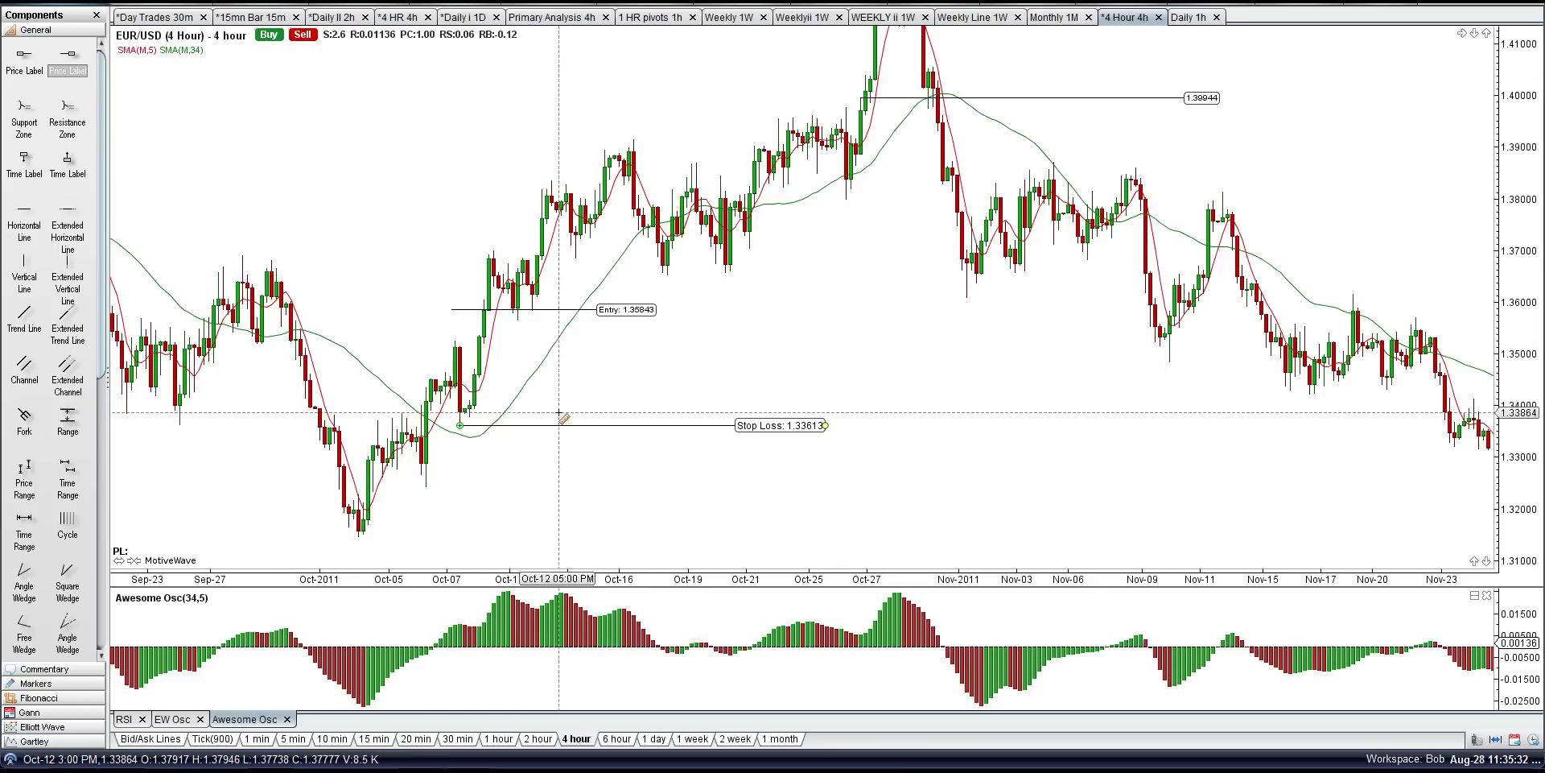
pyautogui.click(446, 432)
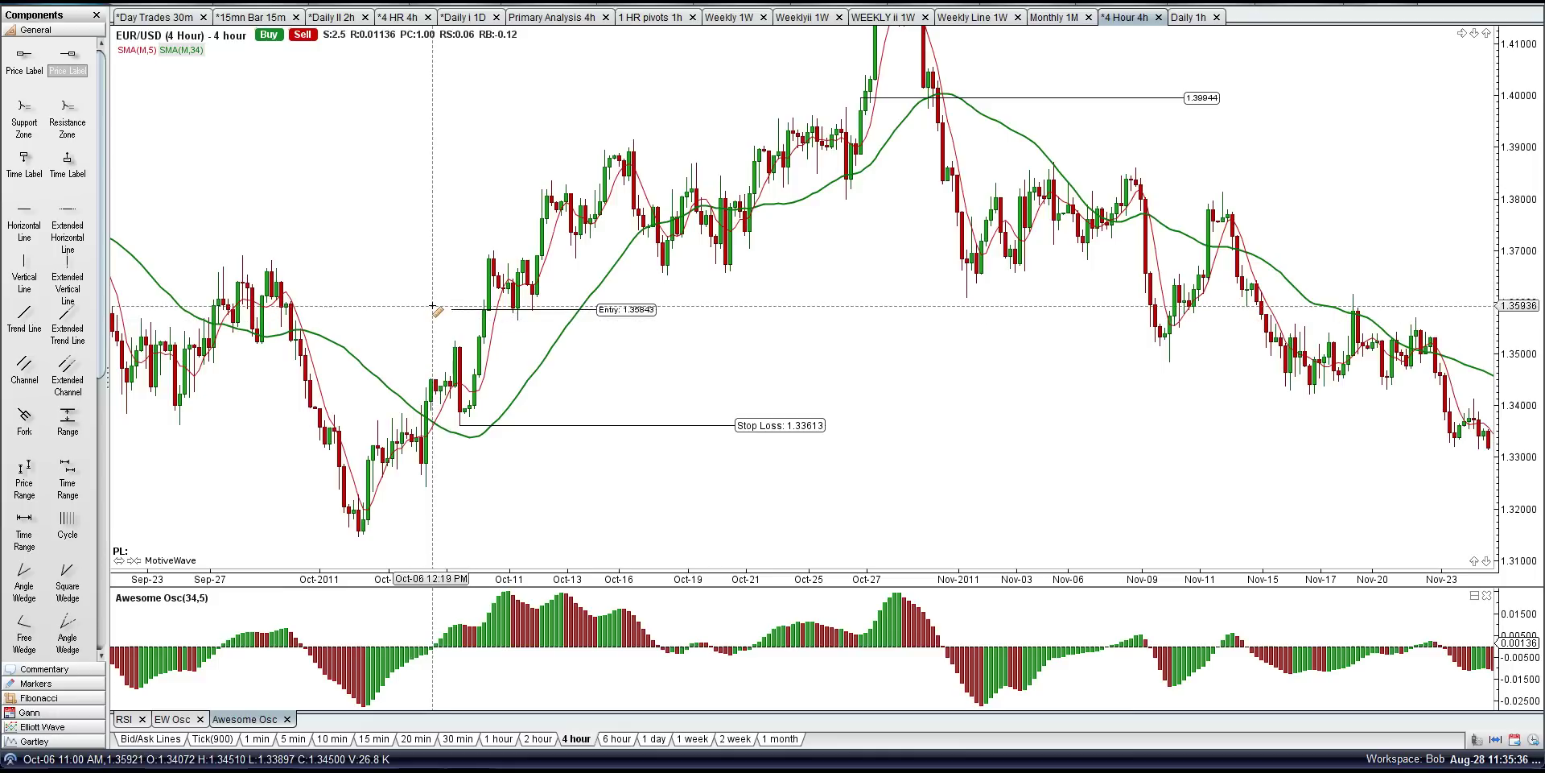
pyautogui.moveTo(433, 310); pyautogui.dragTo(486, 424)
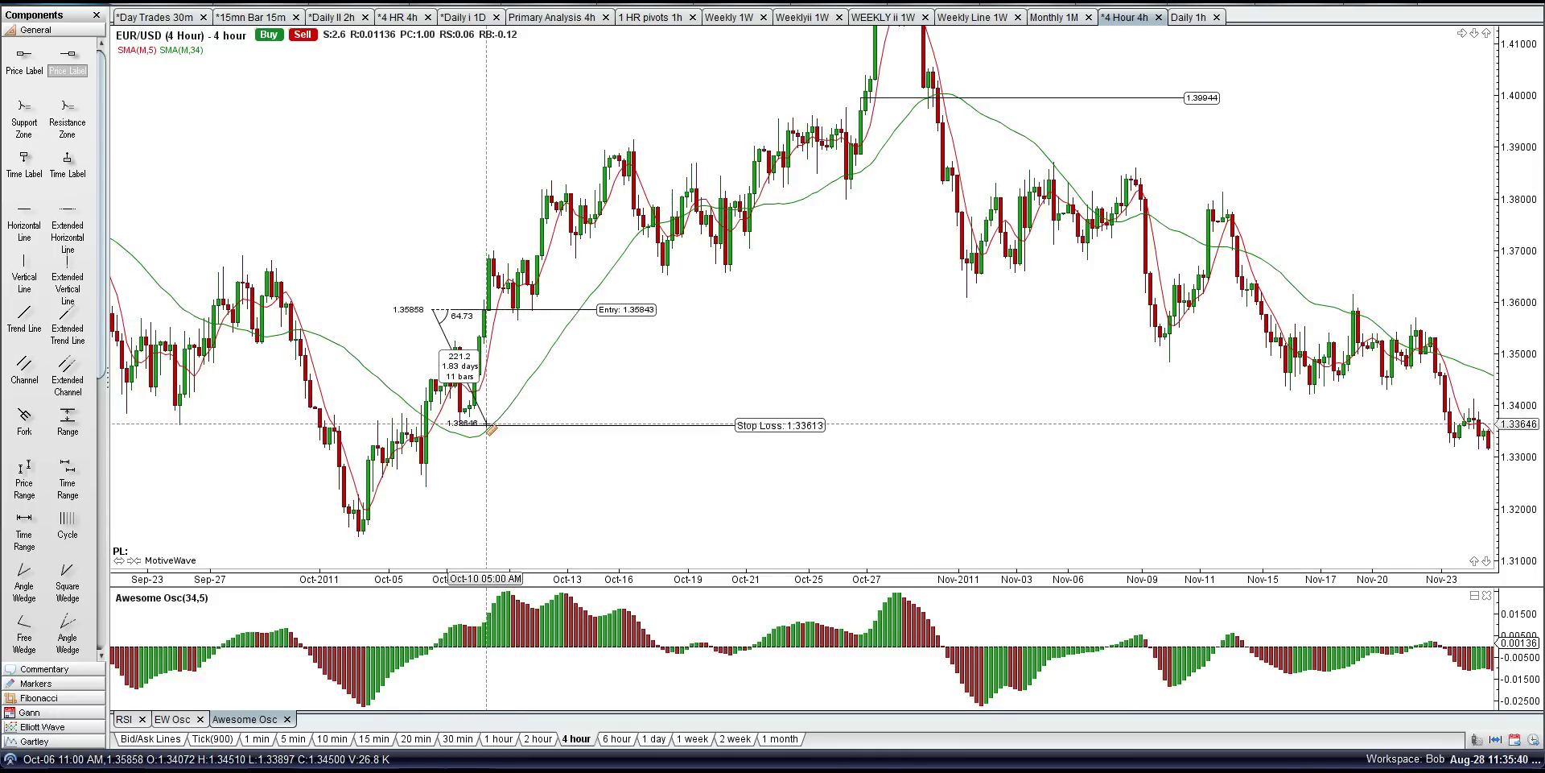
pyautogui.moveTo(490, 429); pyautogui.dragTo(548, 190)
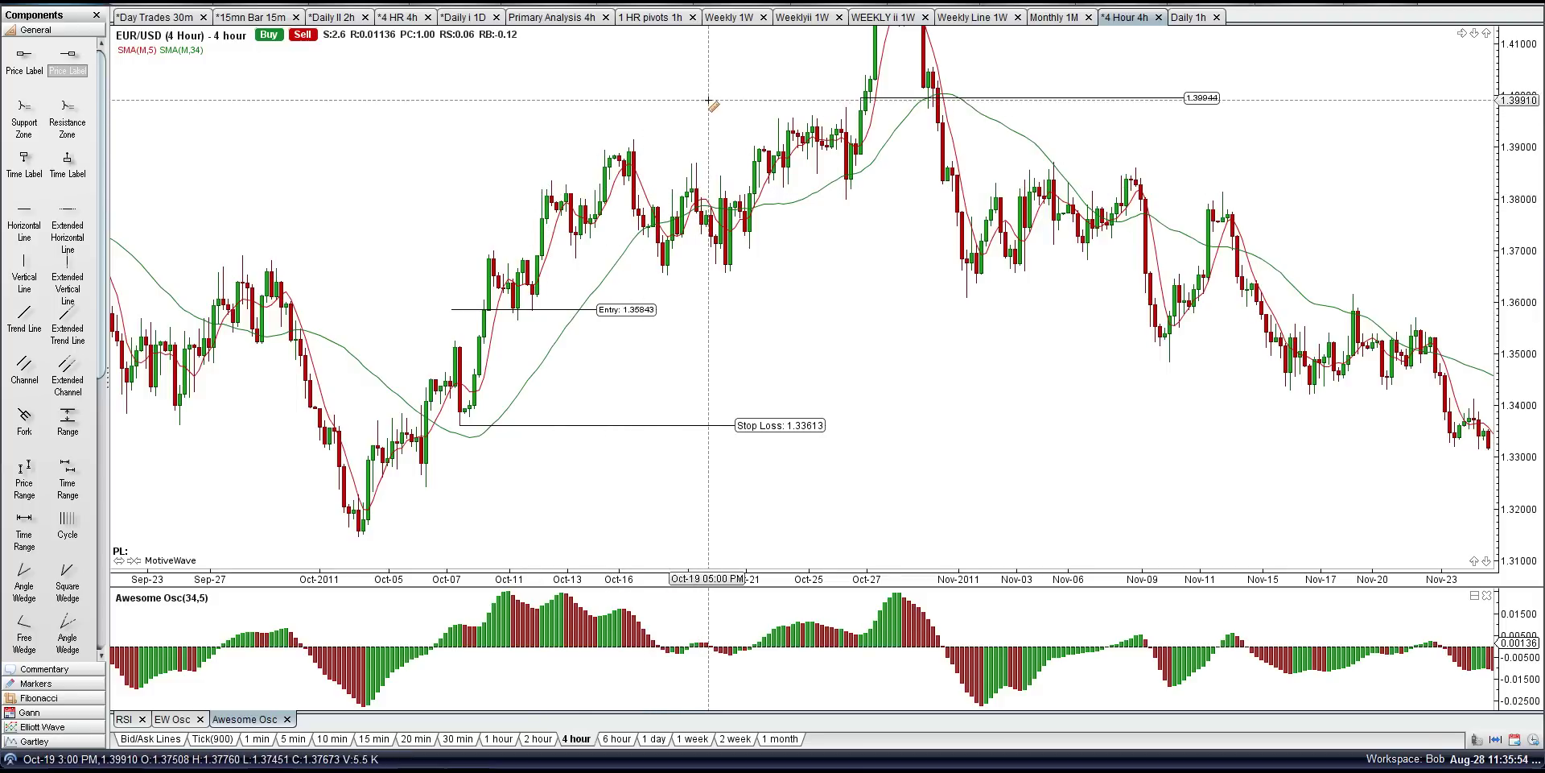
# - Measure with the Ruler from the Entry level up to the late-October peak
pyautogui.rightClick(294, 12)
pyautogui.moveTo(768, 189); pyautogui.dragTo(648, 189)
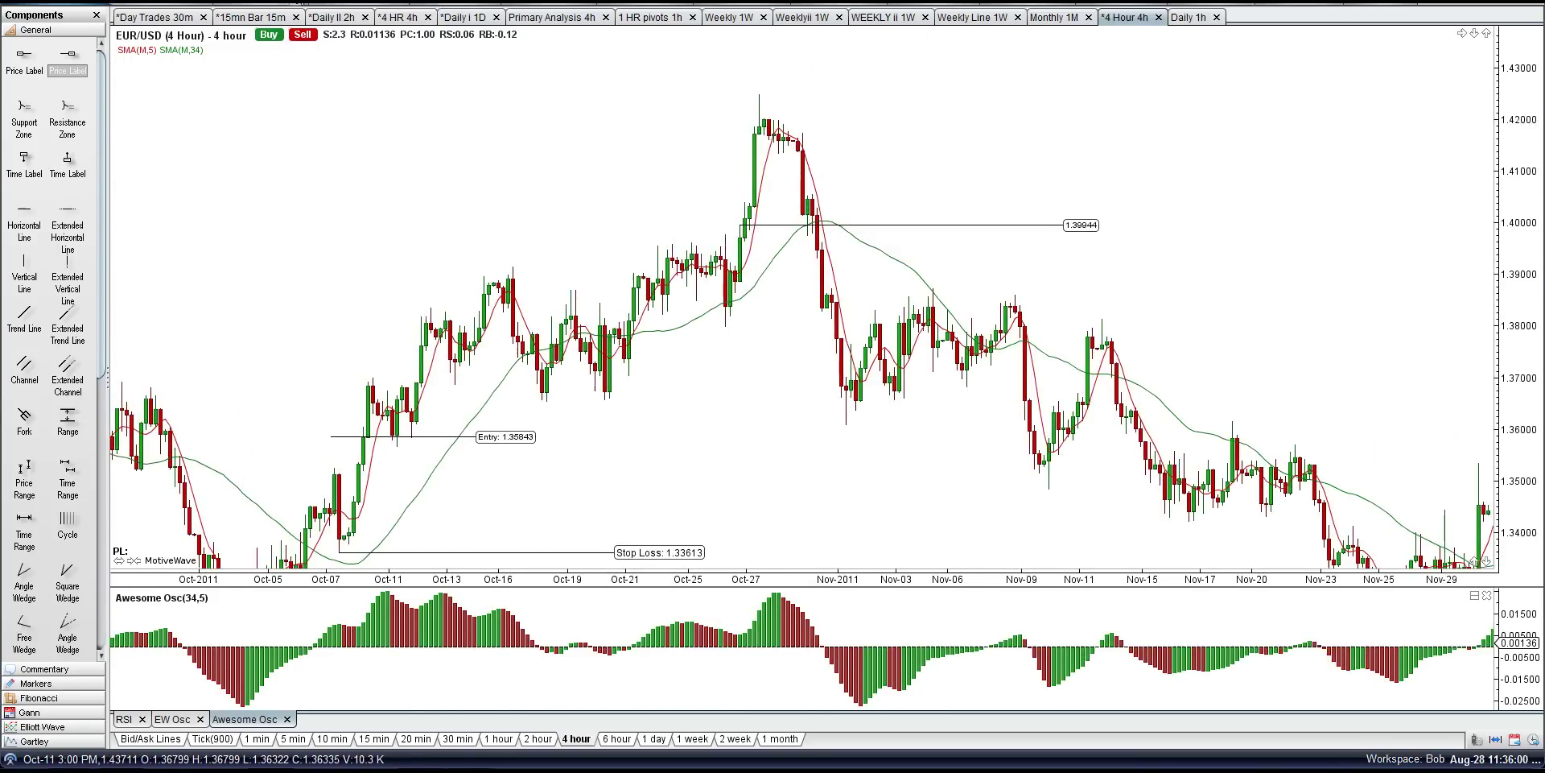
pyautogui.rightClick(277, 5)
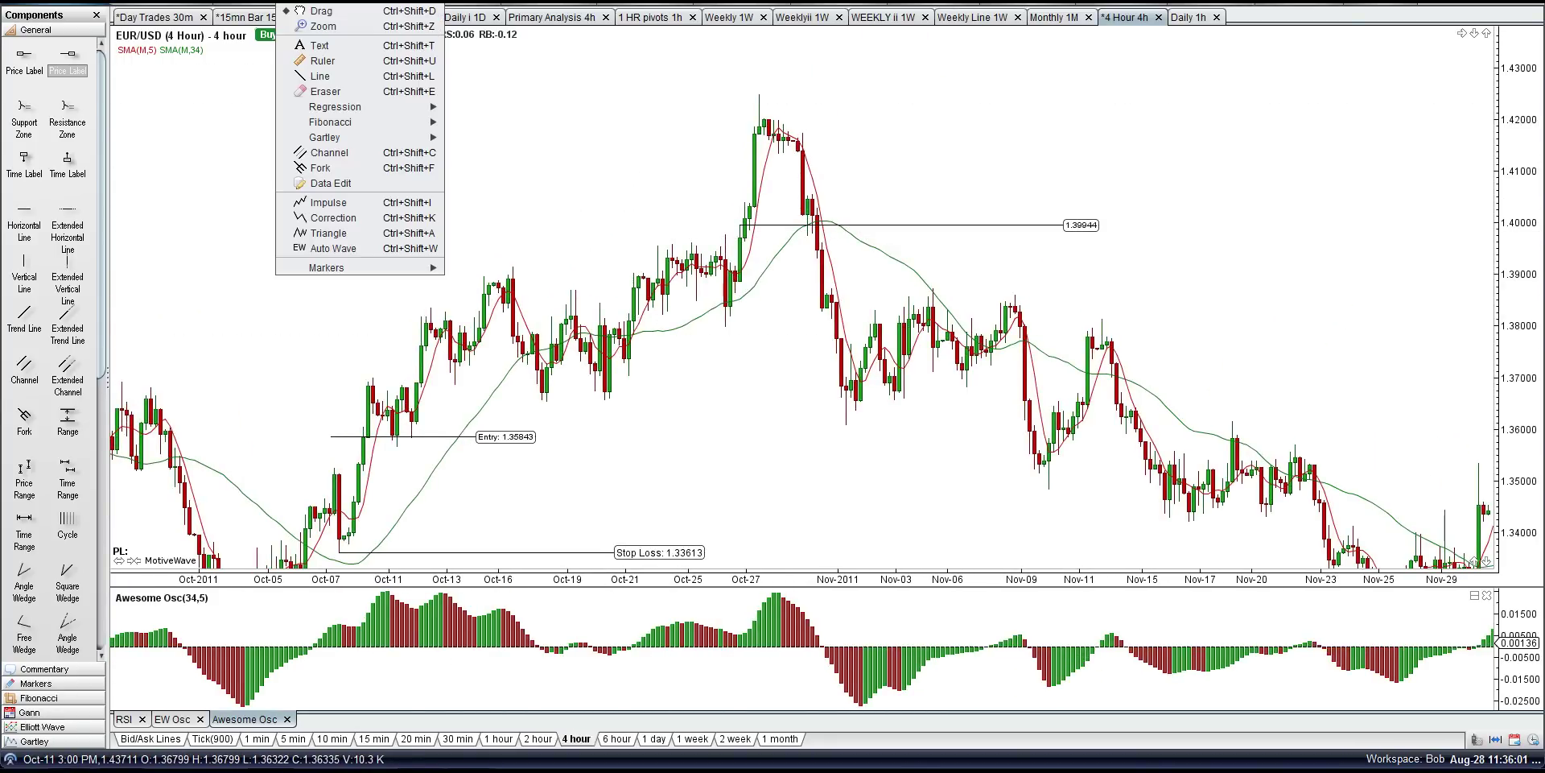
pyautogui.click(321, 60)
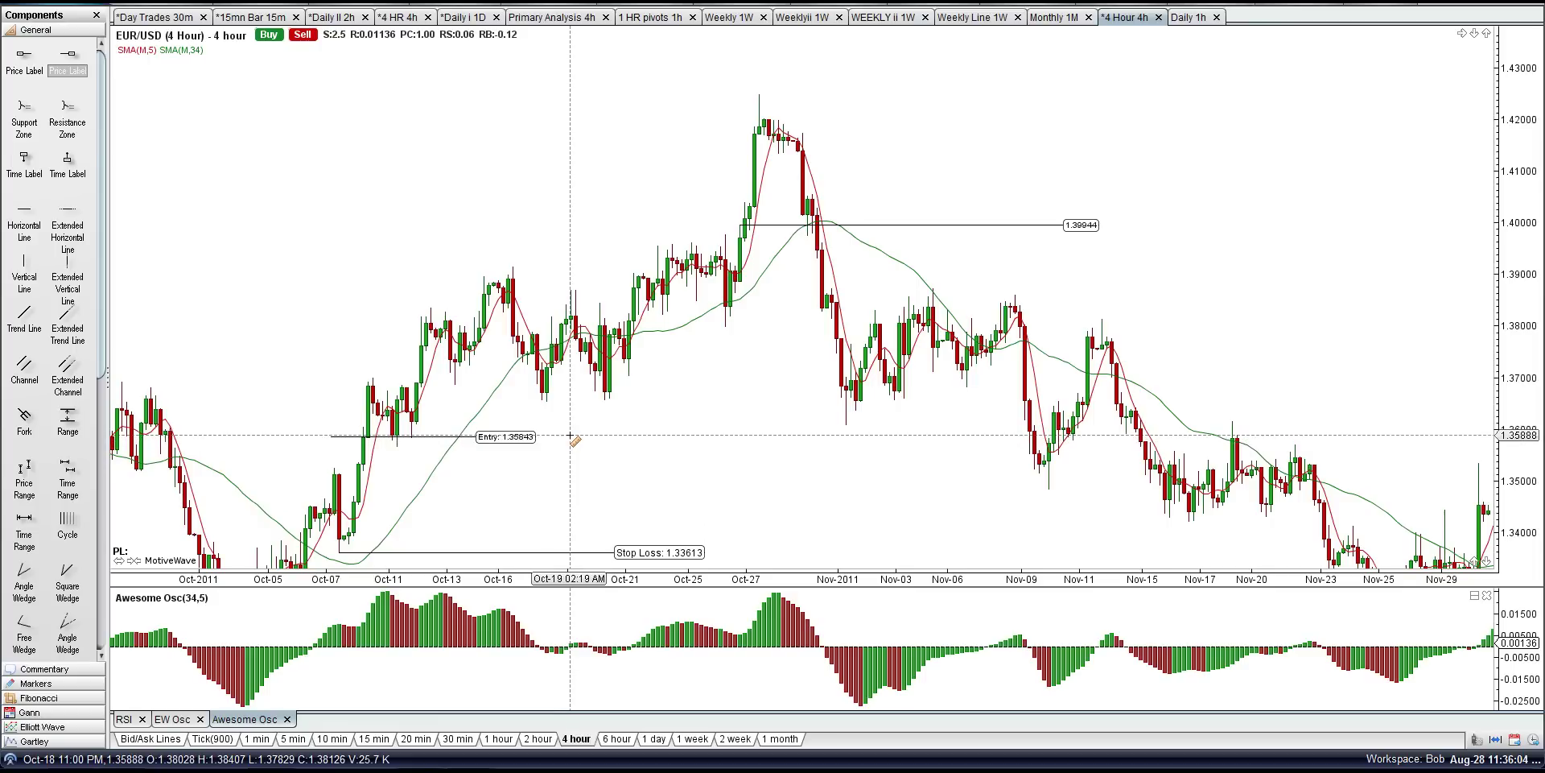
pyautogui.moveTo(571, 436); pyautogui.dragTo(806, 97)
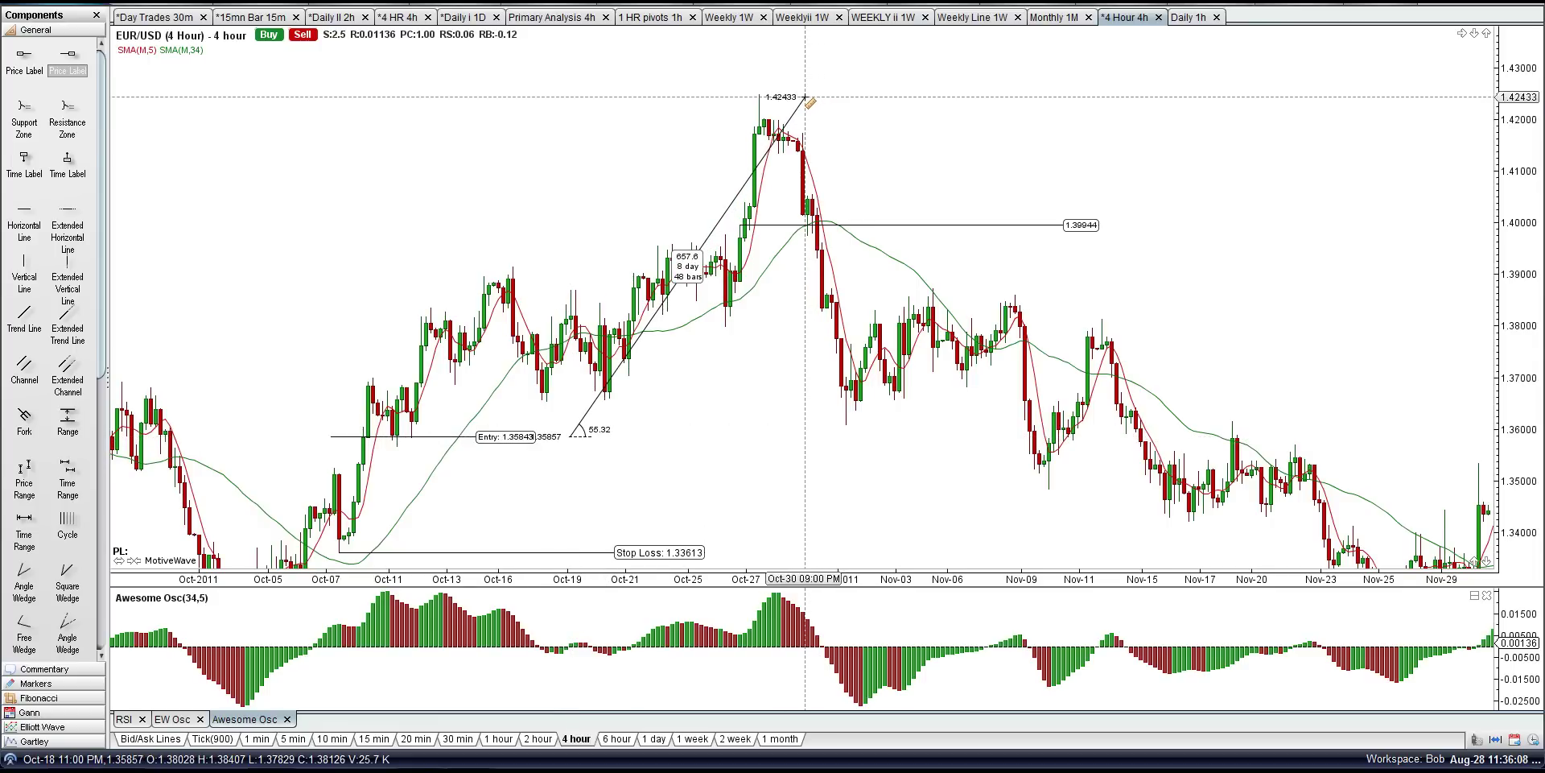
pyautogui.moveTo(806, 97); pyautogui.dragTo(804, 96)
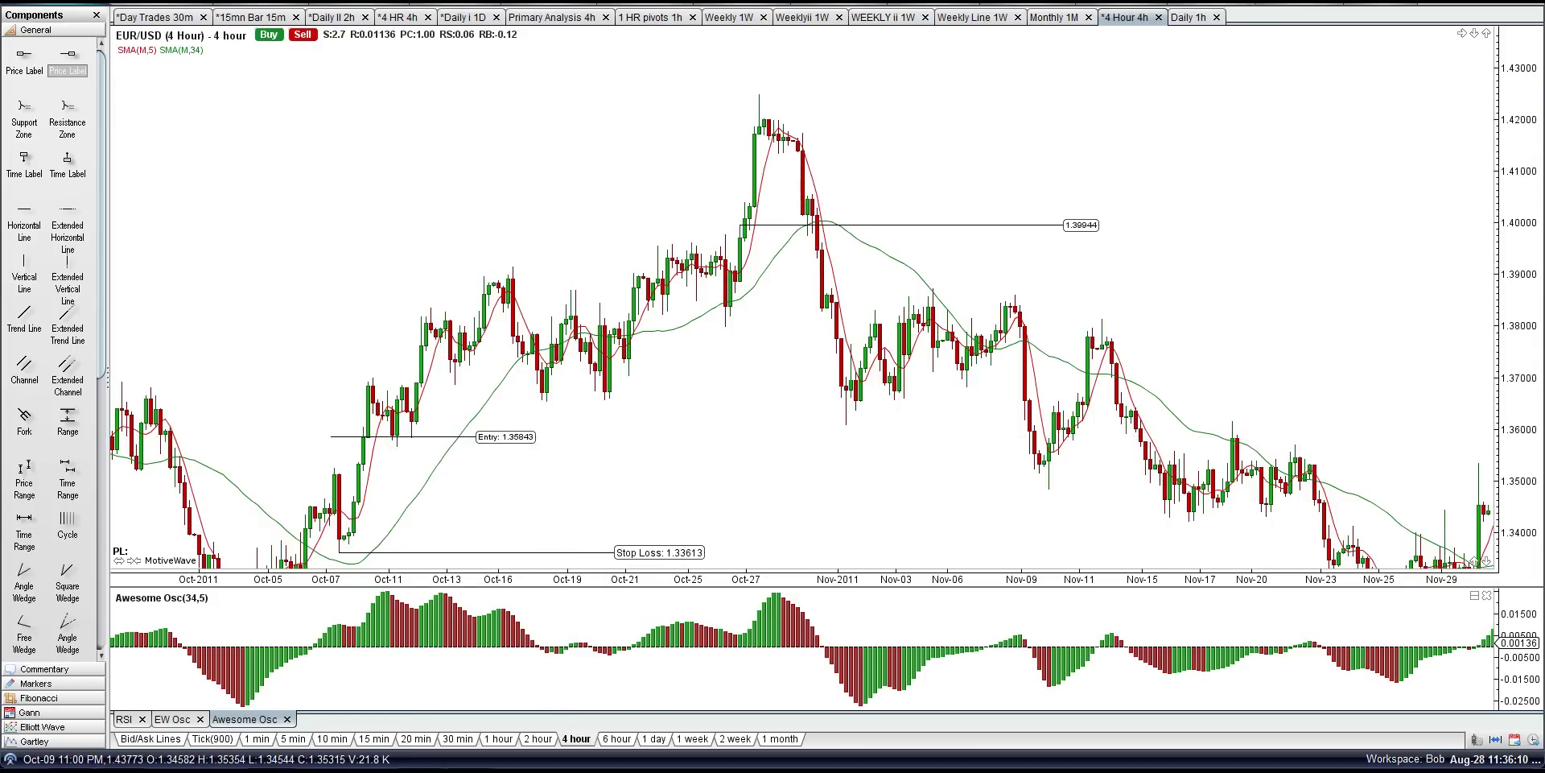
# - Move the Entry label to the October 12 high at 1.38337, lower it to 1.38165, and shift it to the mid-October rally at 1.38279
pyautogui.rightClick(276, 4)
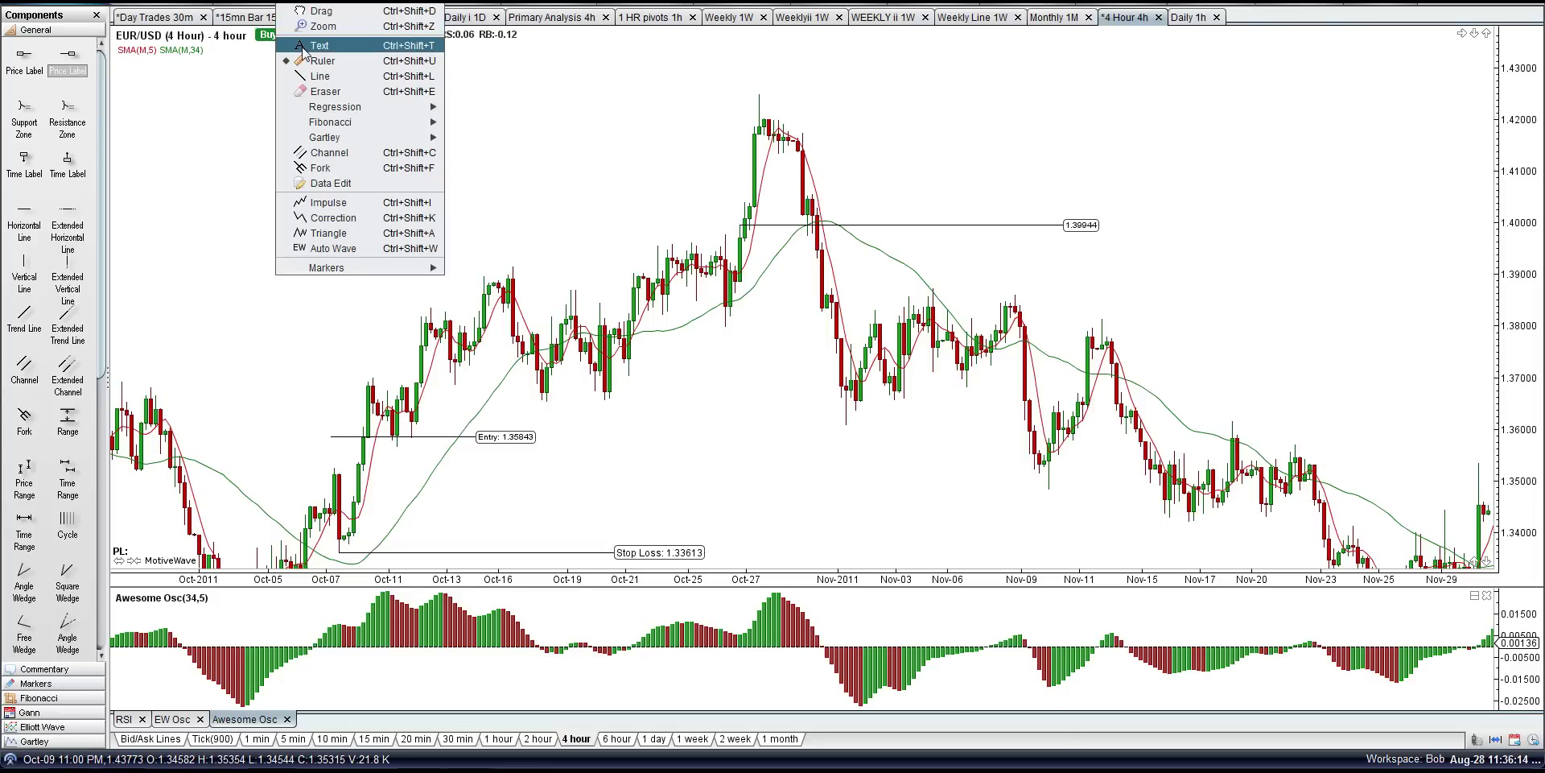
pyautogui.click(308, 10)
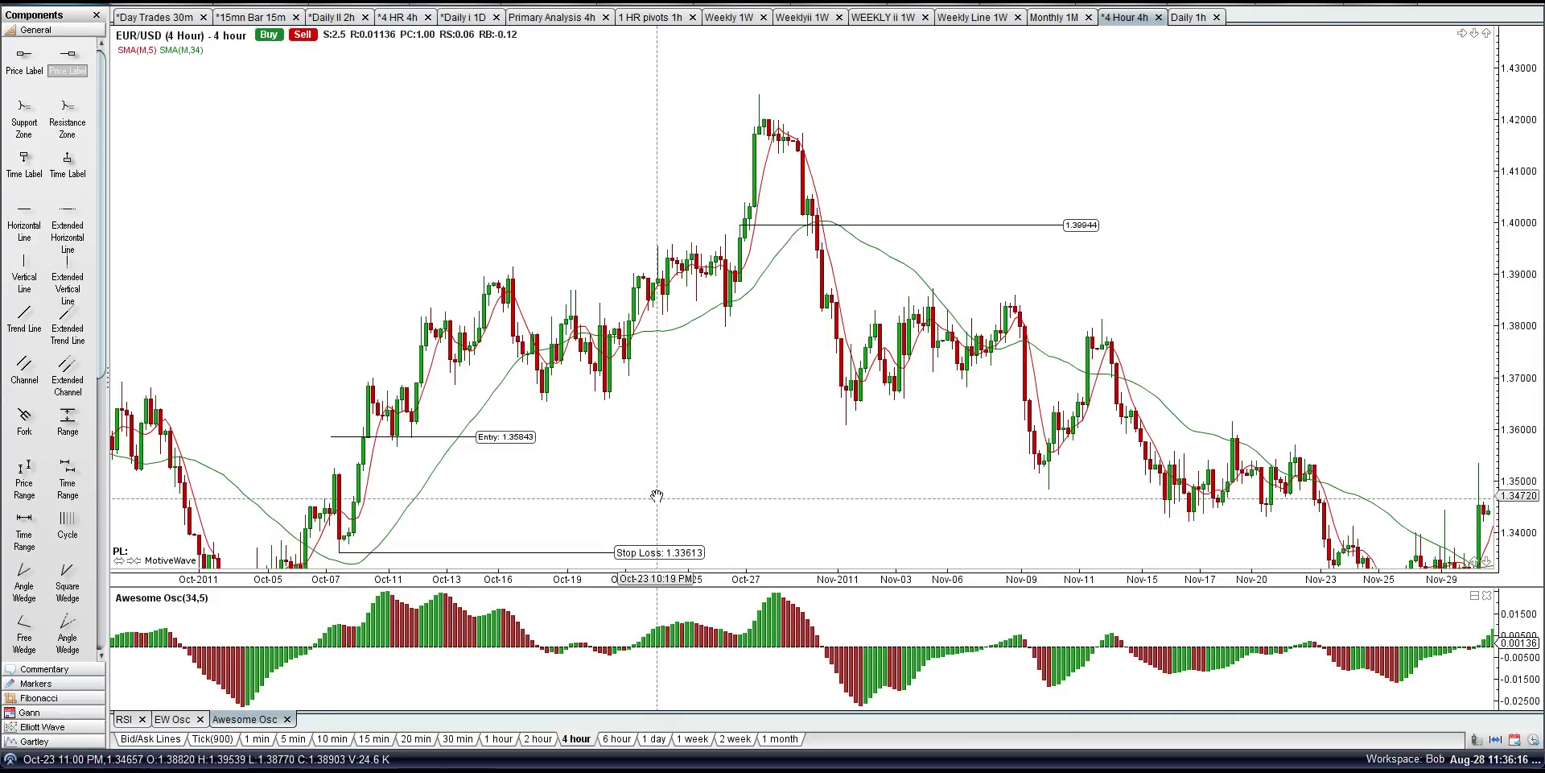
pyautogui.moveTo(655, 500); pyautogui.dragTo(626, 392)
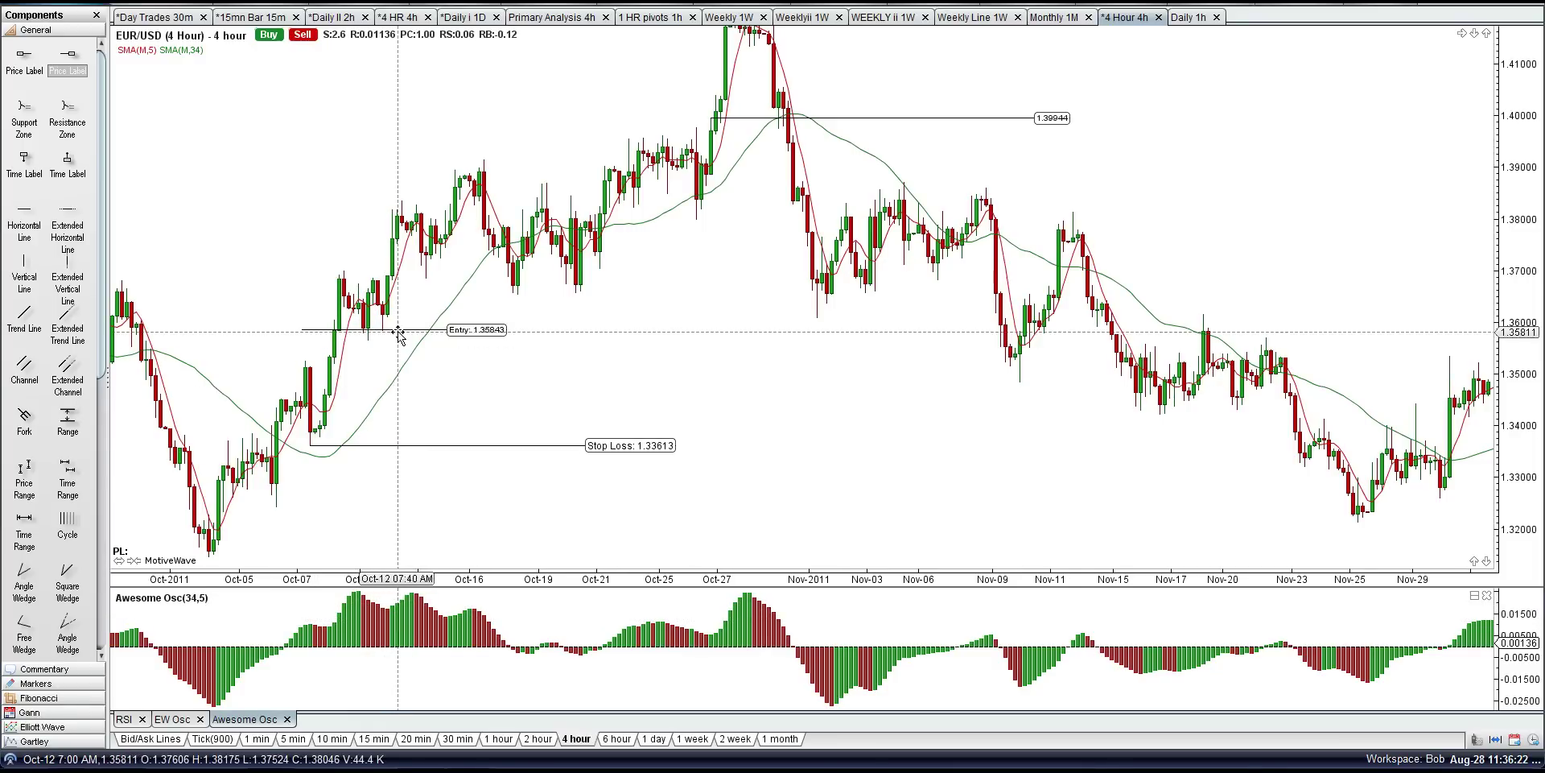
pyautogui.moveTo(303, 330); pyautogui.dragTo(563, 295)
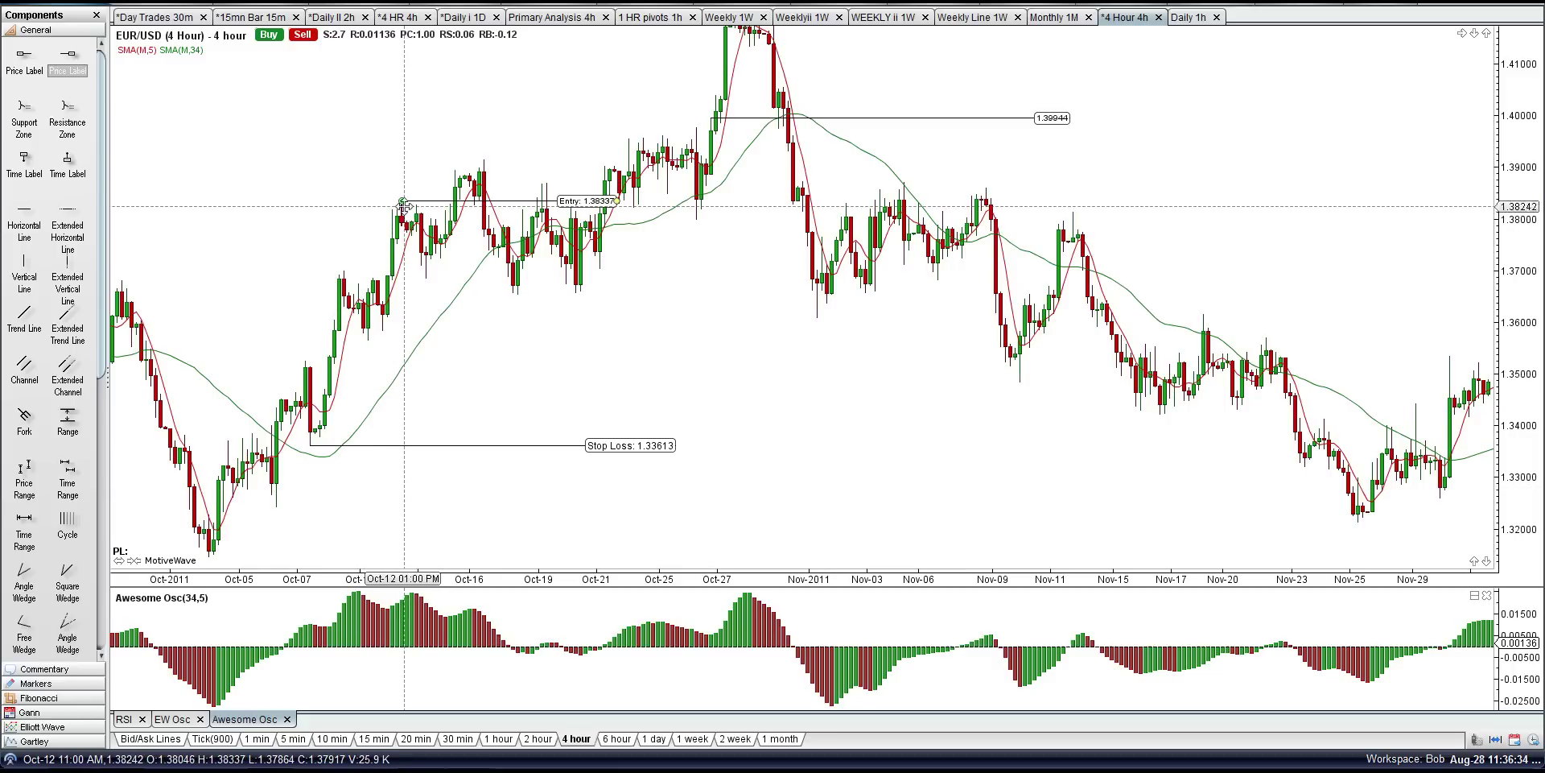
pyautogui.moveTo(401, 201); pyautogui.dragTo(395, 204)
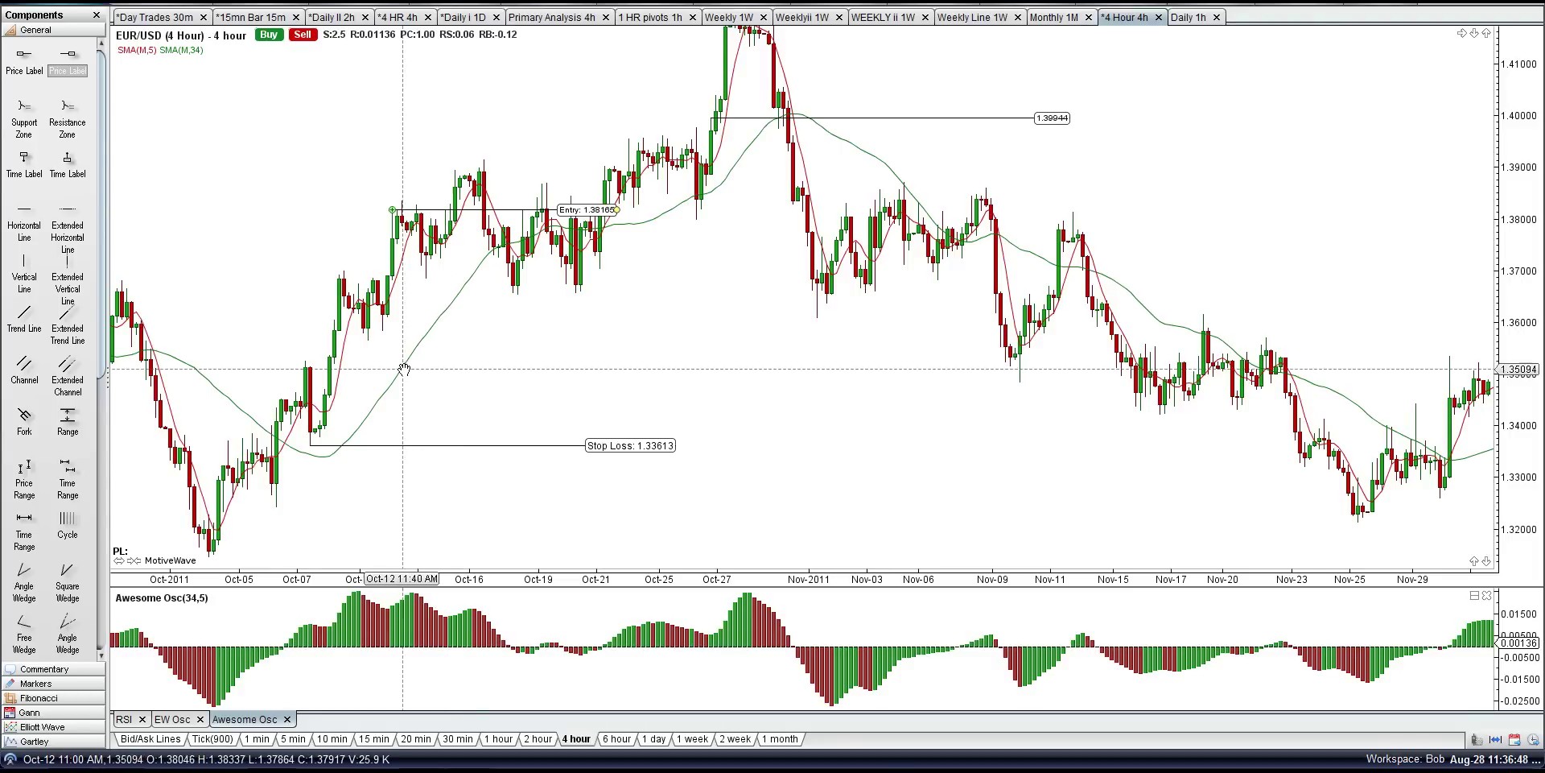
pyautogui.moveTo(418, 210); pyautogui.dragTo(450, 203)
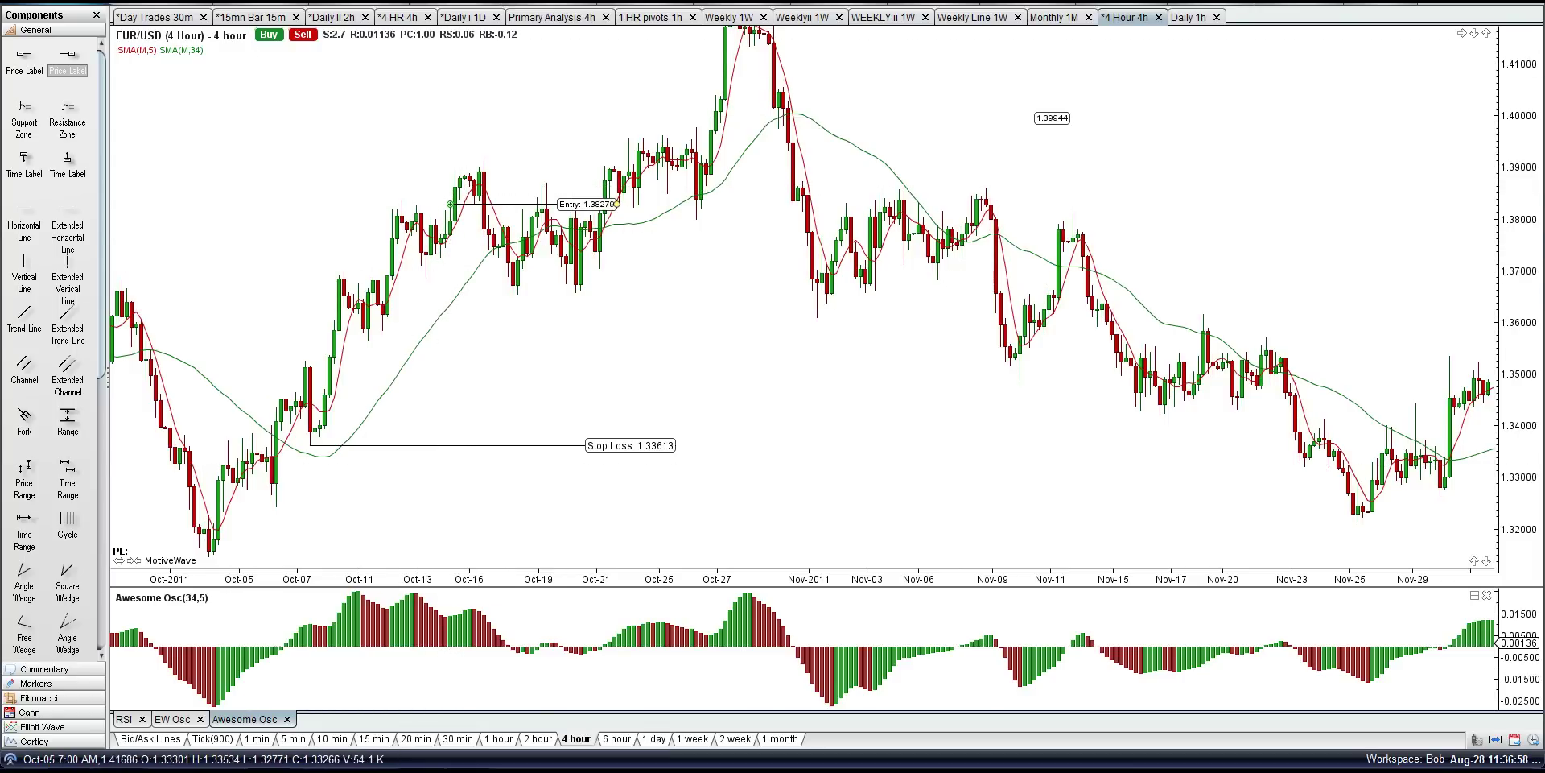
# - Measure with the Ruler across the Entry level at the mid-October rally, then return to Drag mode
pyautogui.click(289, 4)
pyautogui.click(335, 120)
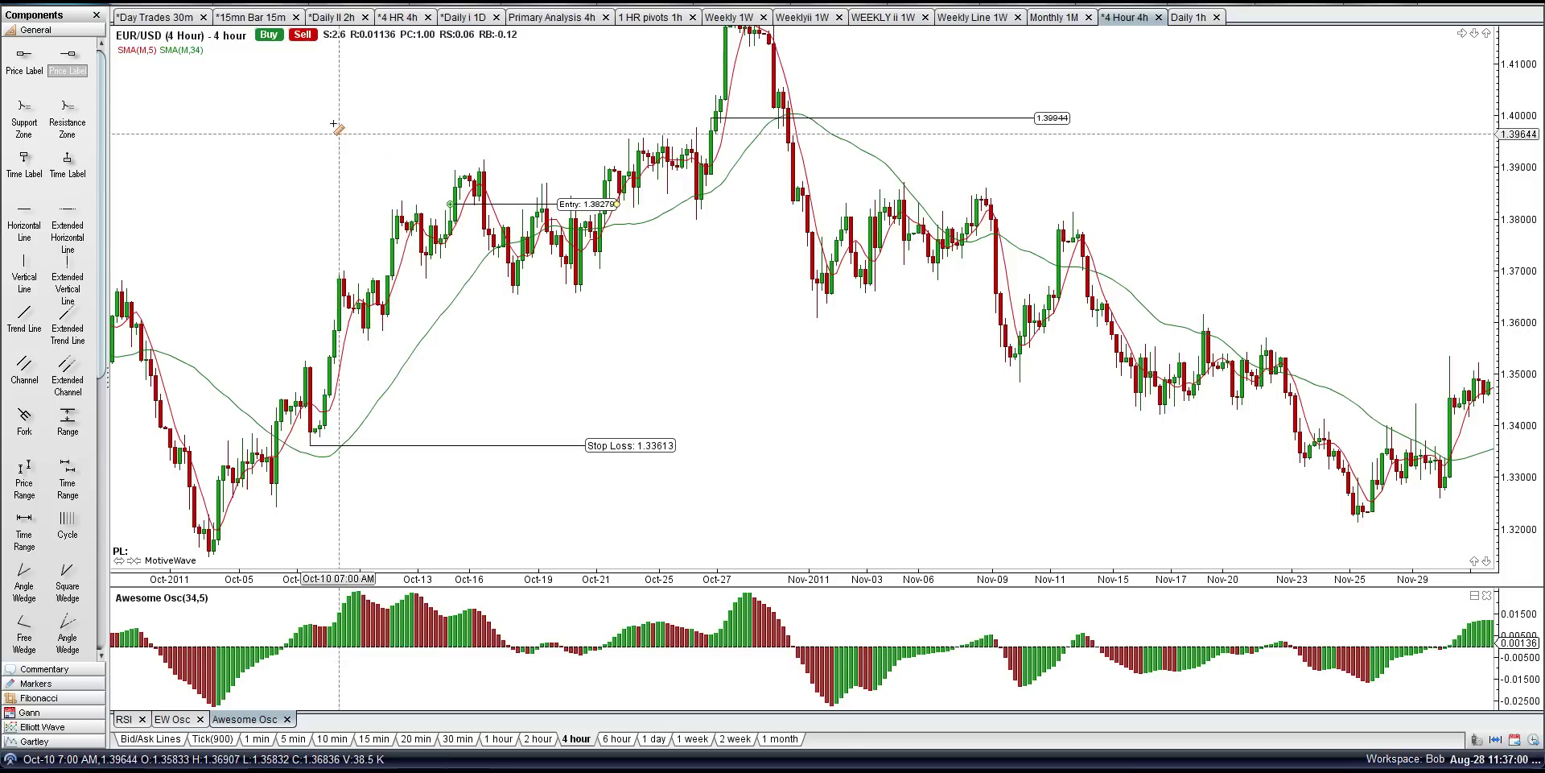
pyautogui.moveTo(437, 186); pyautogui.dragTo(424, 279)
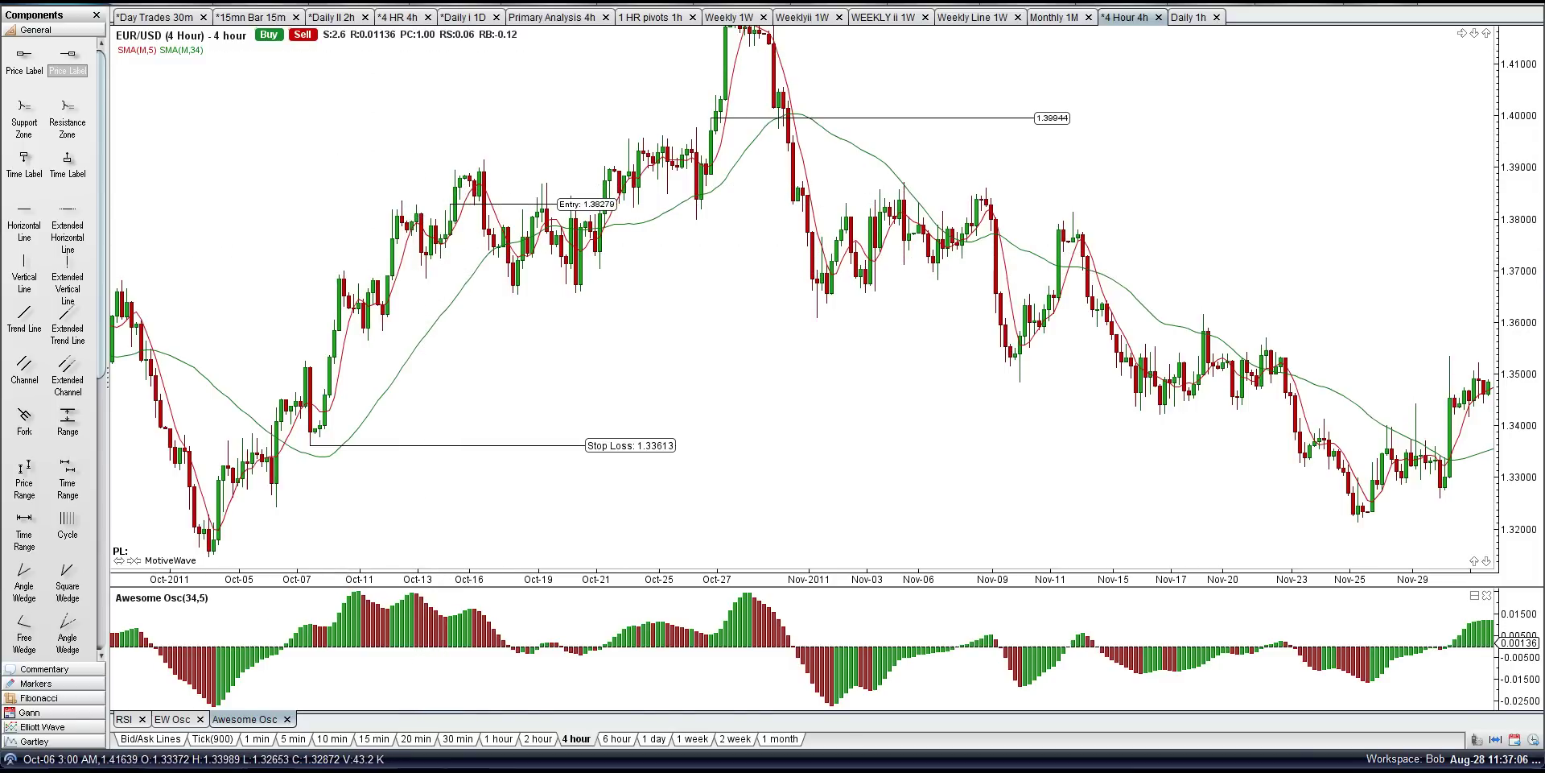
pyautogui.rightClick(277, 4)
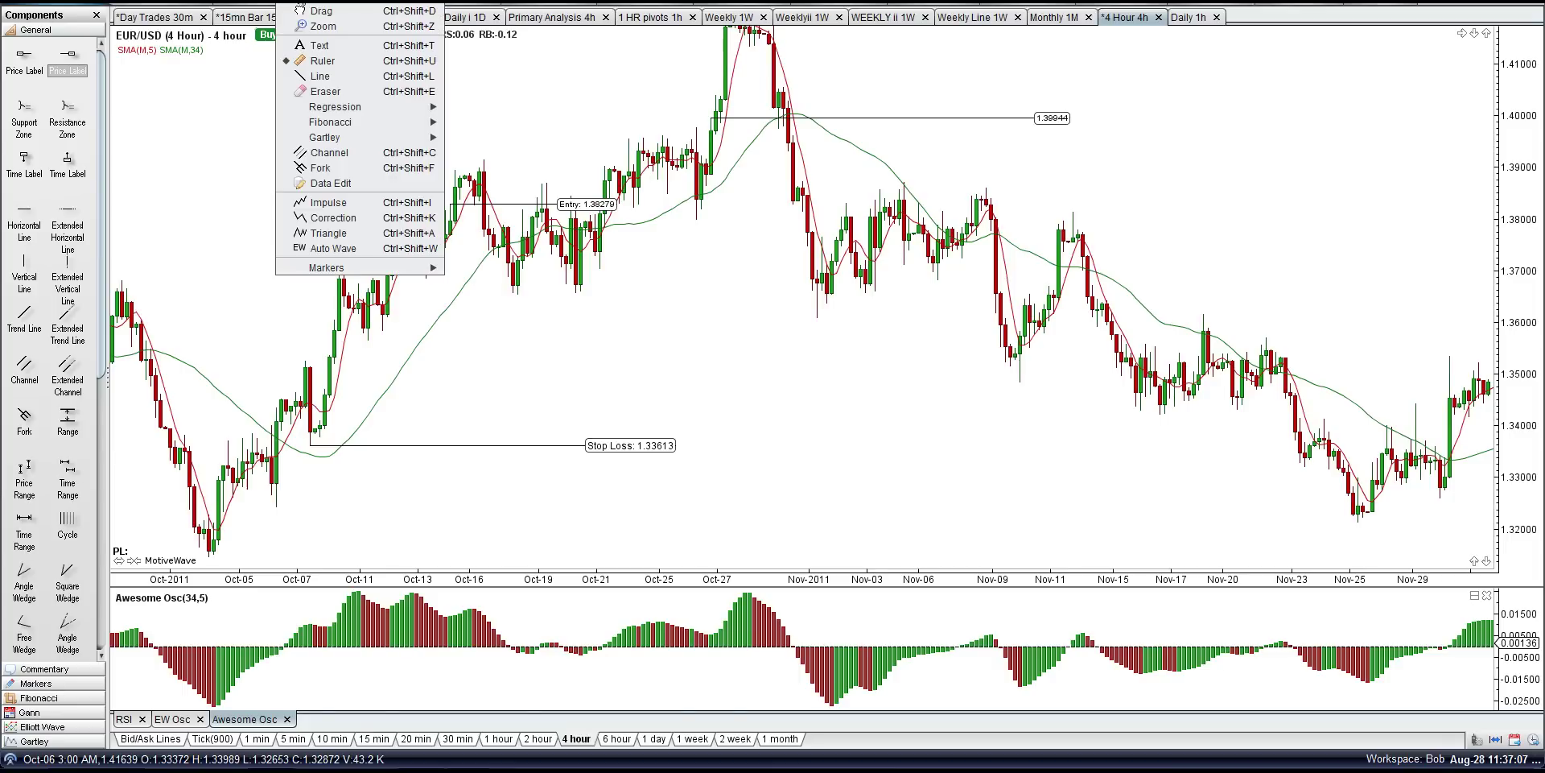
pyautogui.click(299, 10)
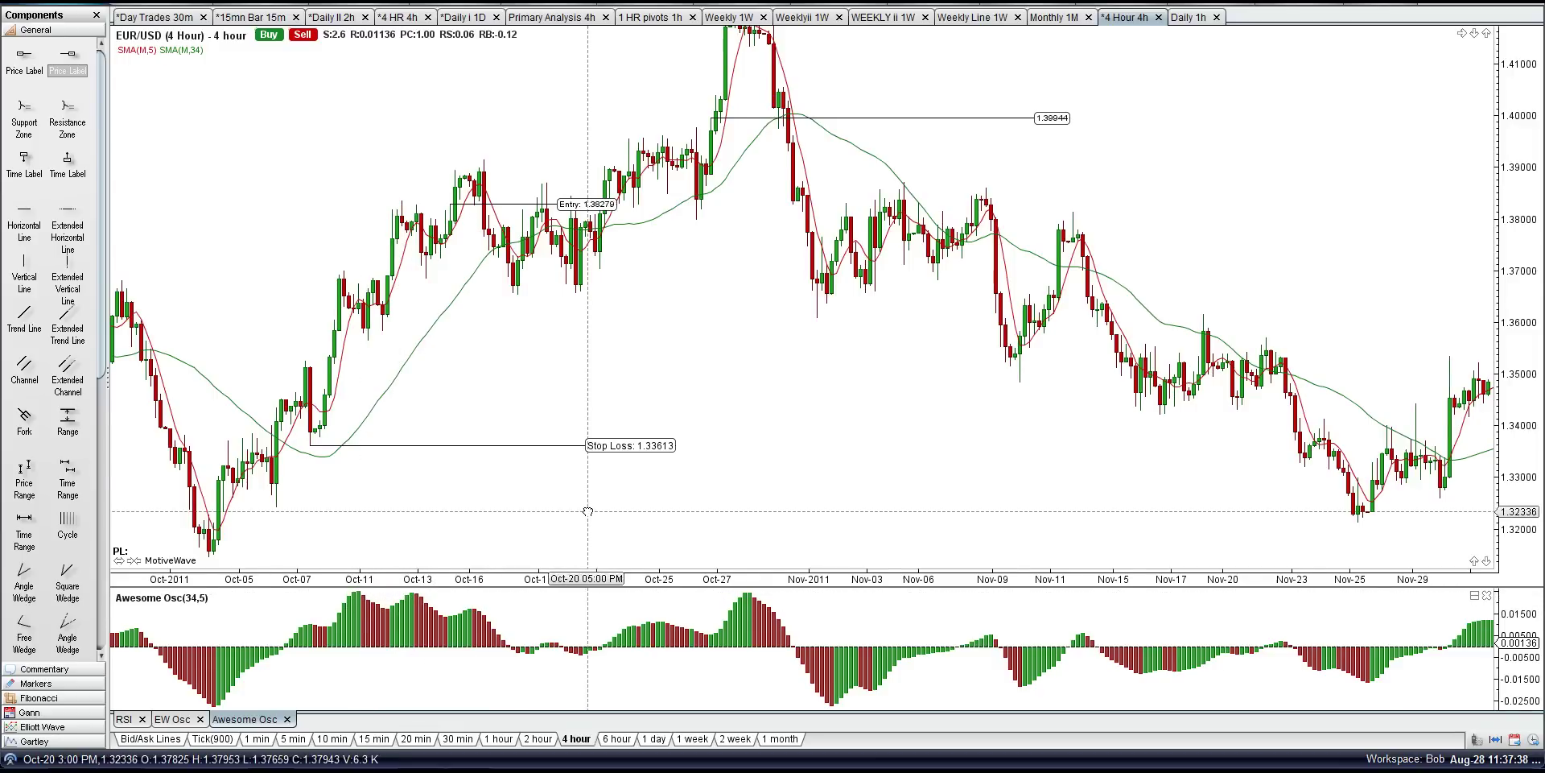
# - Move the Entry label up to 1.39832 above the late-October highs, then refine it to 1.39566 and 1.39525 at the October 25 bars
pyautogui.scroll(-5, 587, 512)
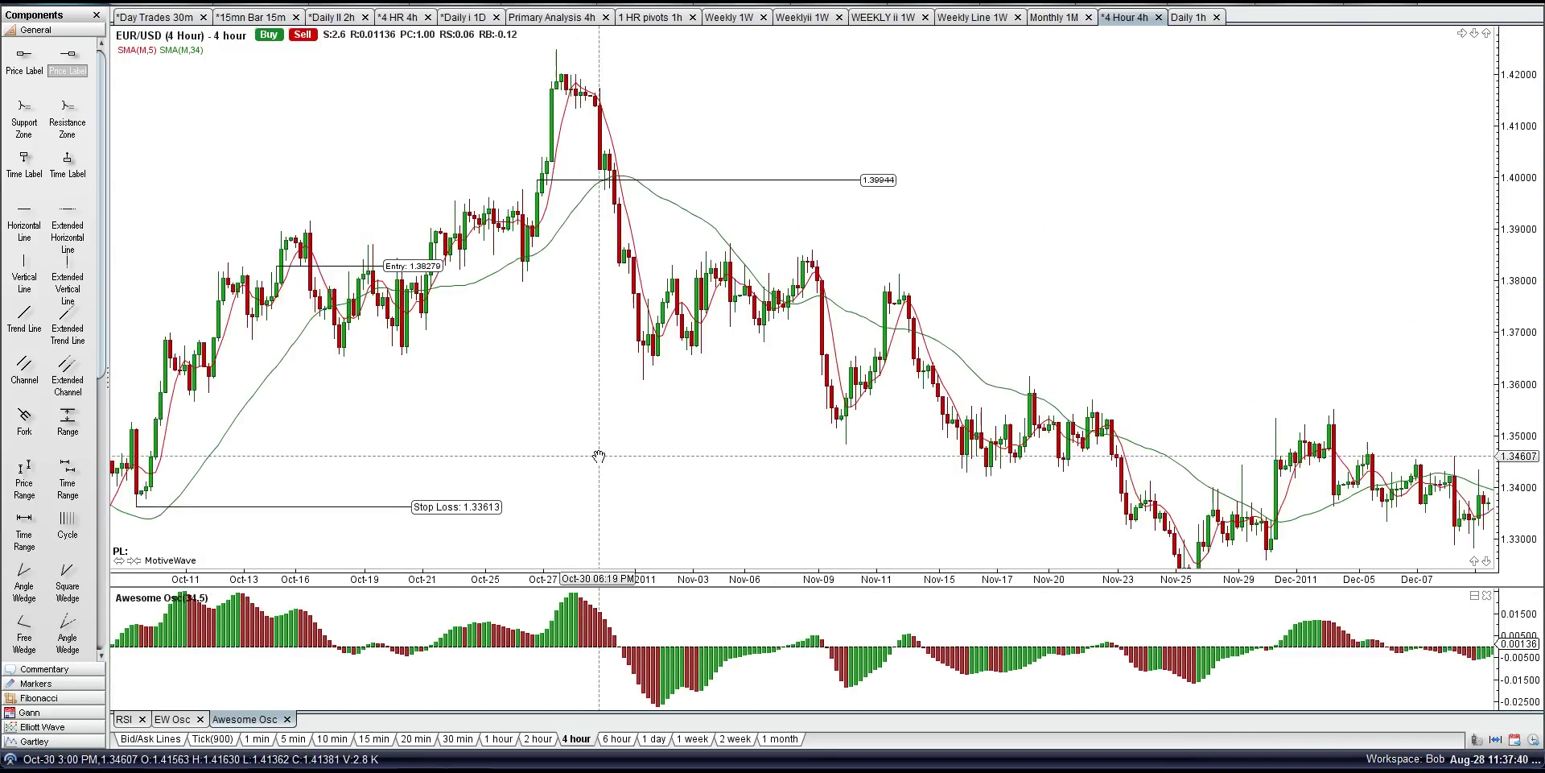
pyautogui.moveTo(570, 449); pyautogui.dragTo(521, 473)
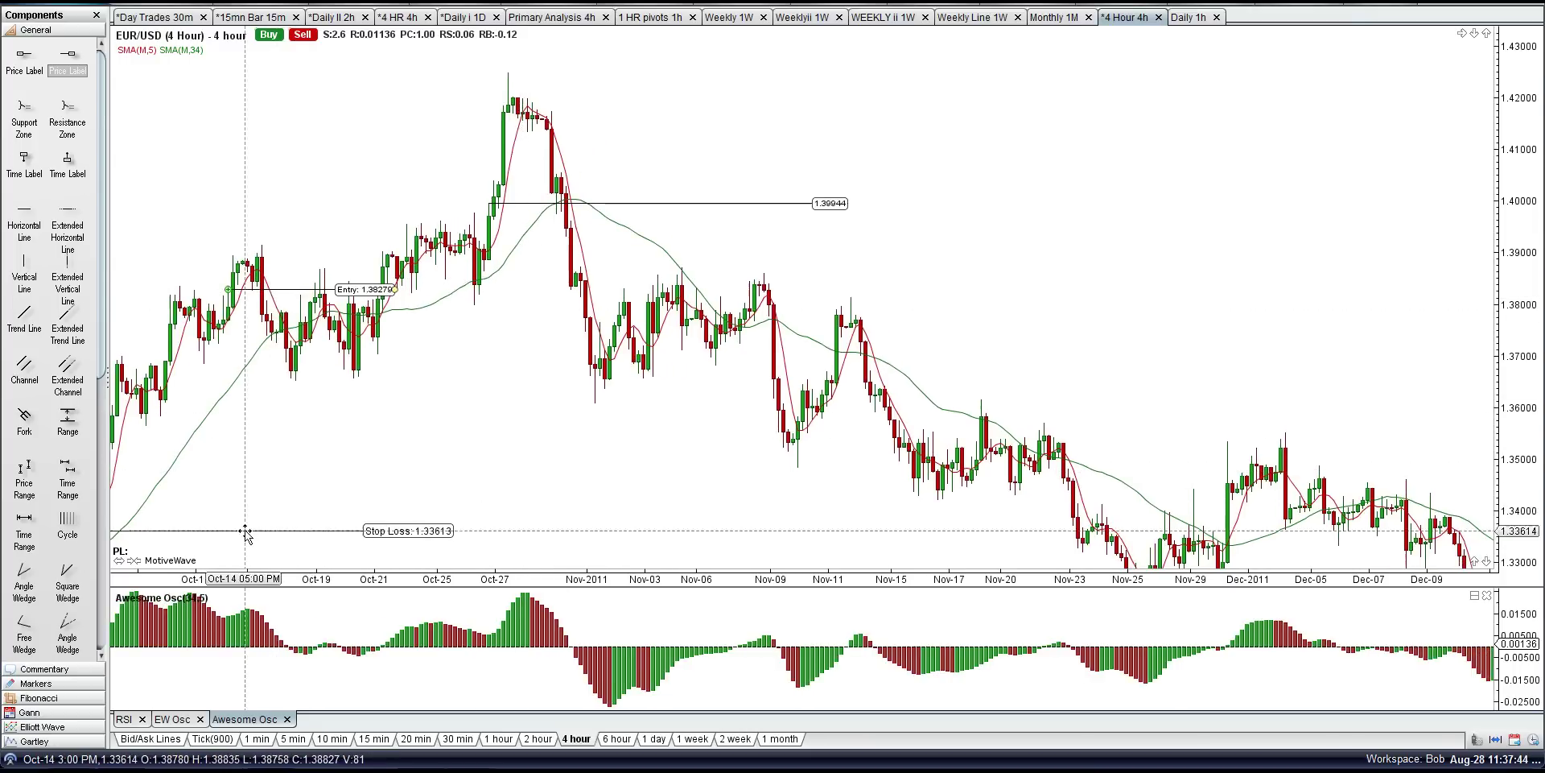
pyautogui.scroll(5, 246, 532)
pyautogui.click(270, 483)
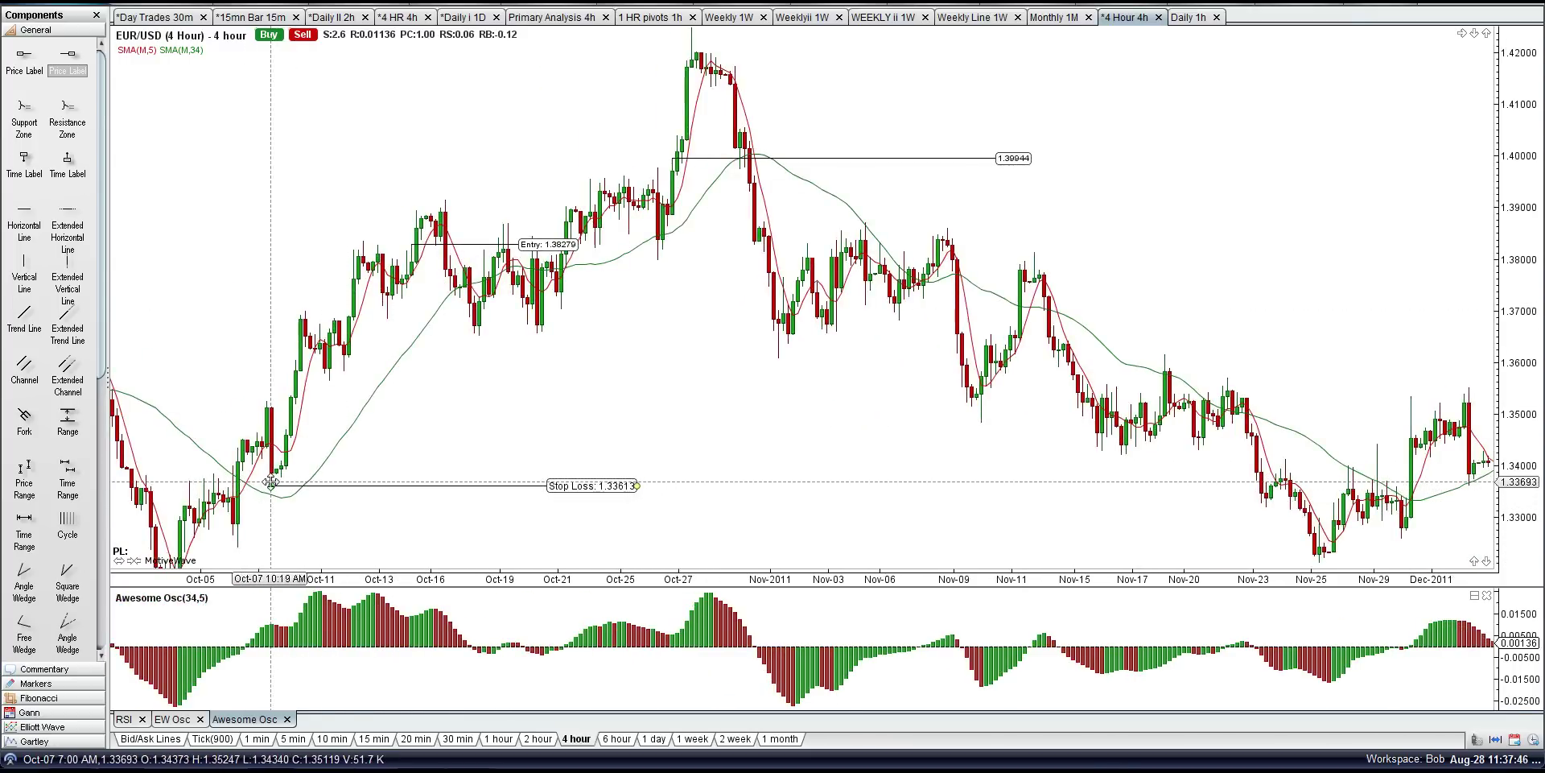
pyautogui.moveTo(412, 244); pyautogui.dragTo(591, 164)
pyautogui.moveTo(698, 388); pyautogui.dragTo(648, 441)
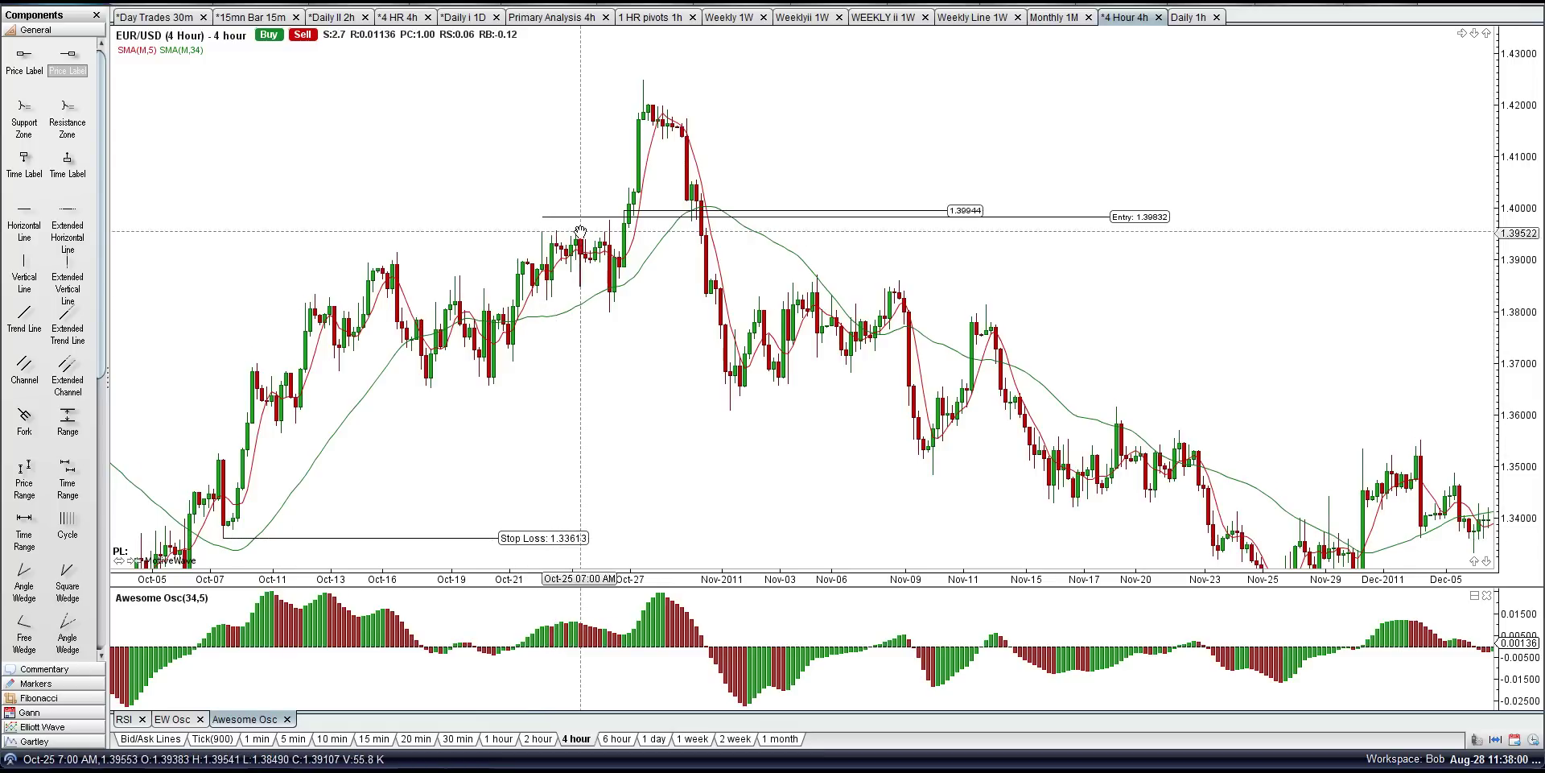
pyautogui.moveTo(537, 218); pyautogui.dragTo(558, 226)
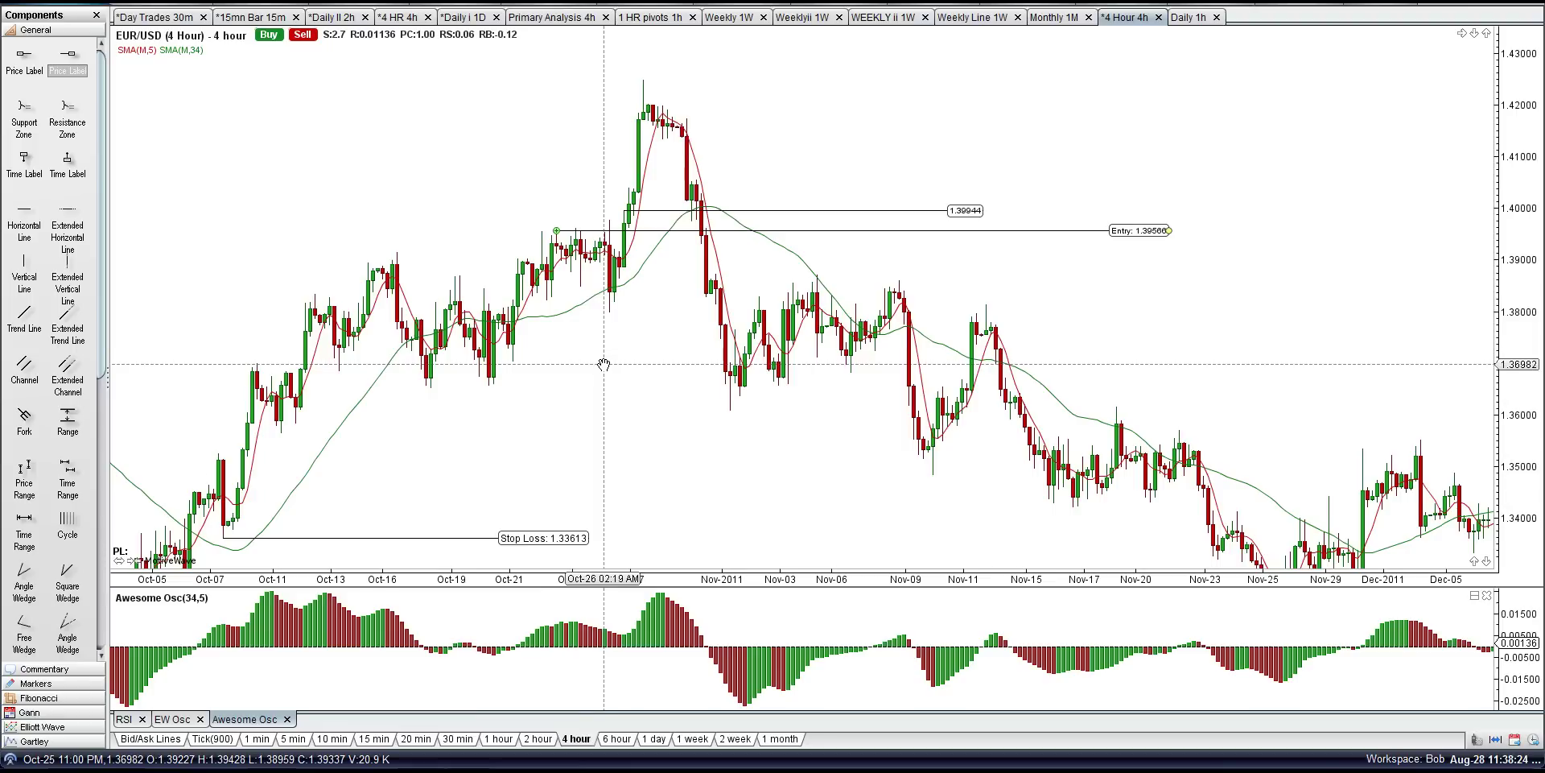
pyautogui.moveTo(604, 231); pyautogui.dragTo(604, 229)
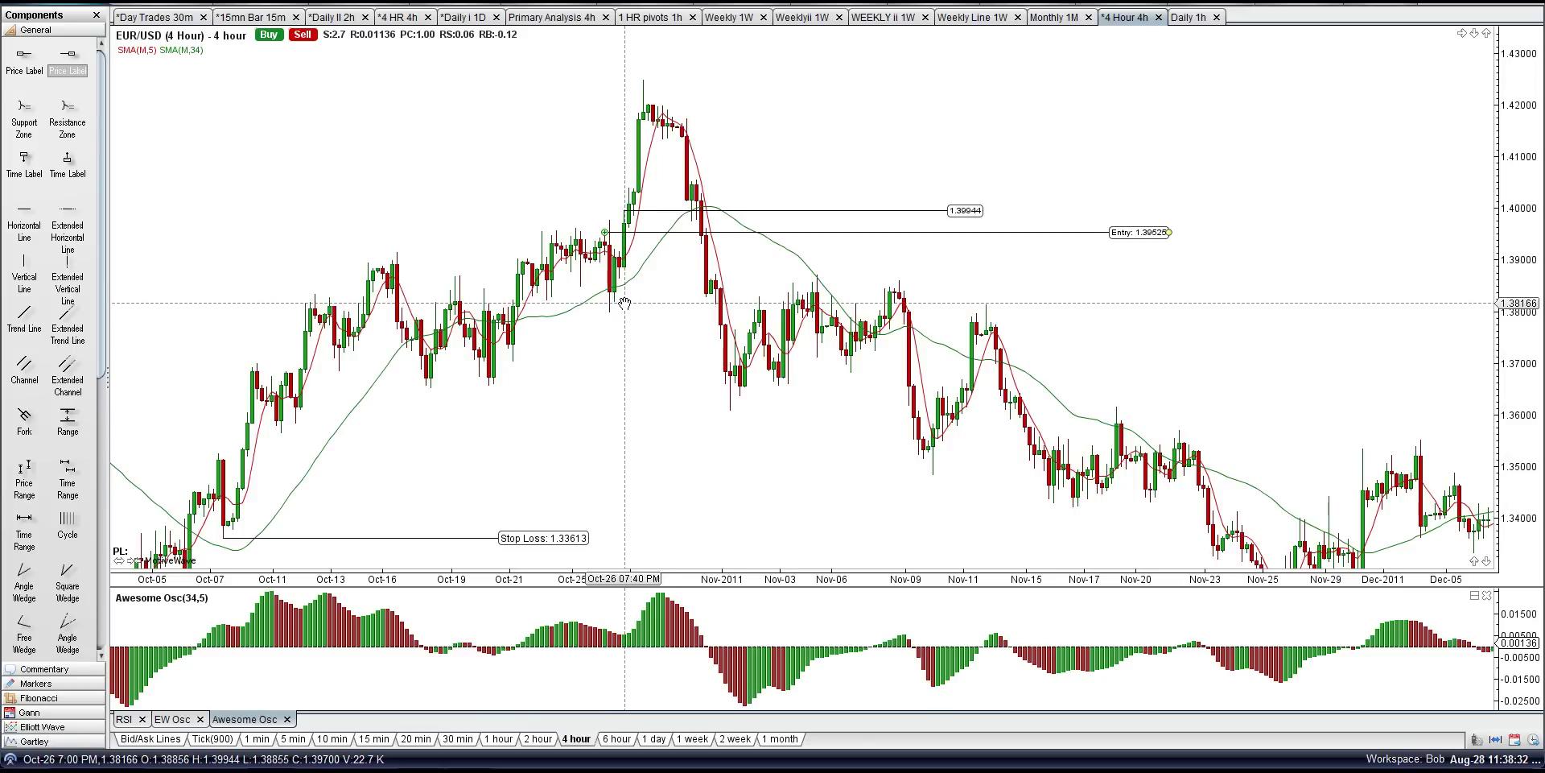
# - Raise the unnamed price line to 1.41846 near the late-October peak and set the Entry label on the October 26 high at 1.39944
pyautogui.moveTo(841, 210); pyautogui.dragTo(817, 148)
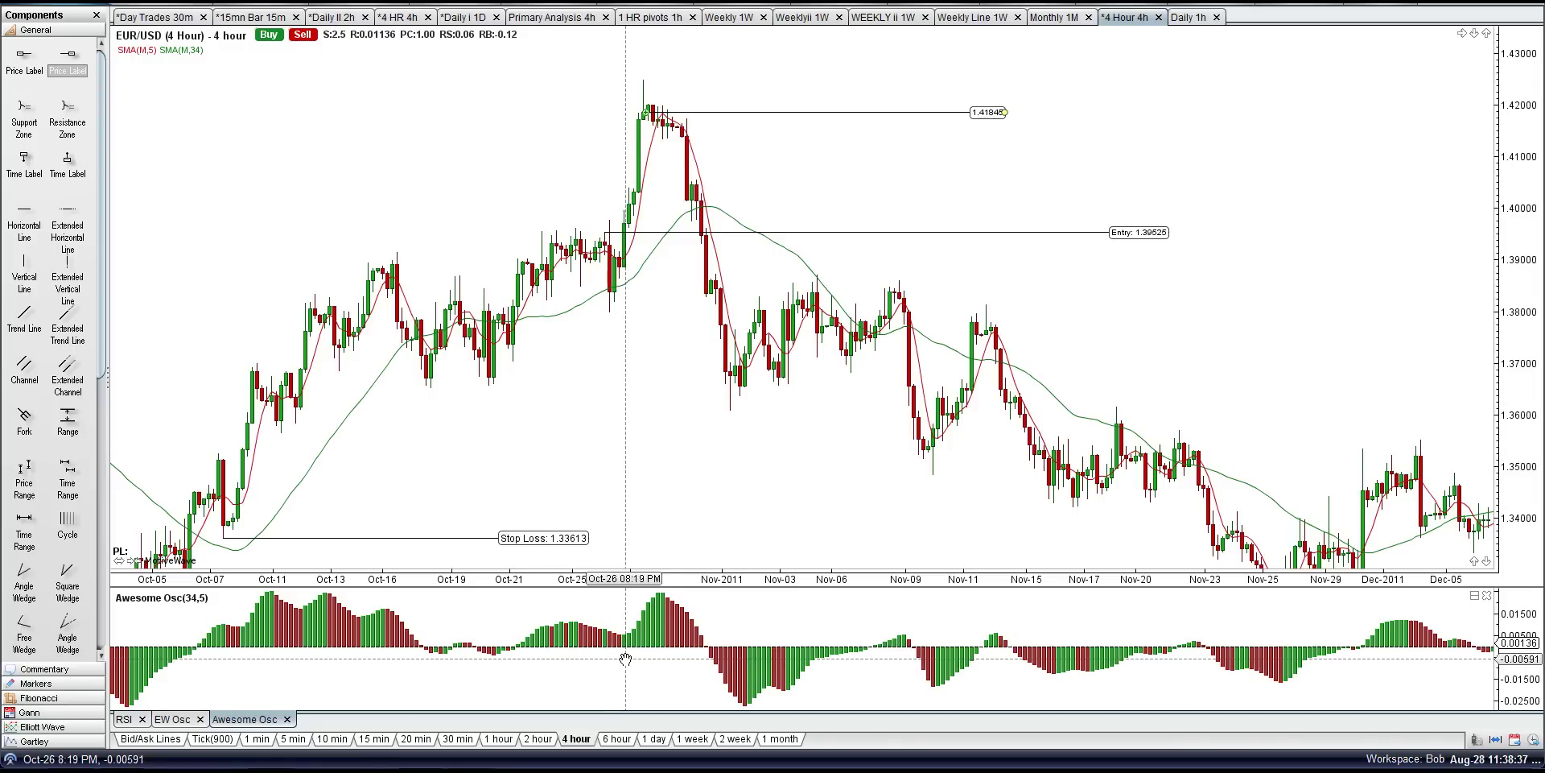
pyautogui.click(604, 232)
pyautogui.moveTo(604, 231); pyautogui.dragTo(616, 205)
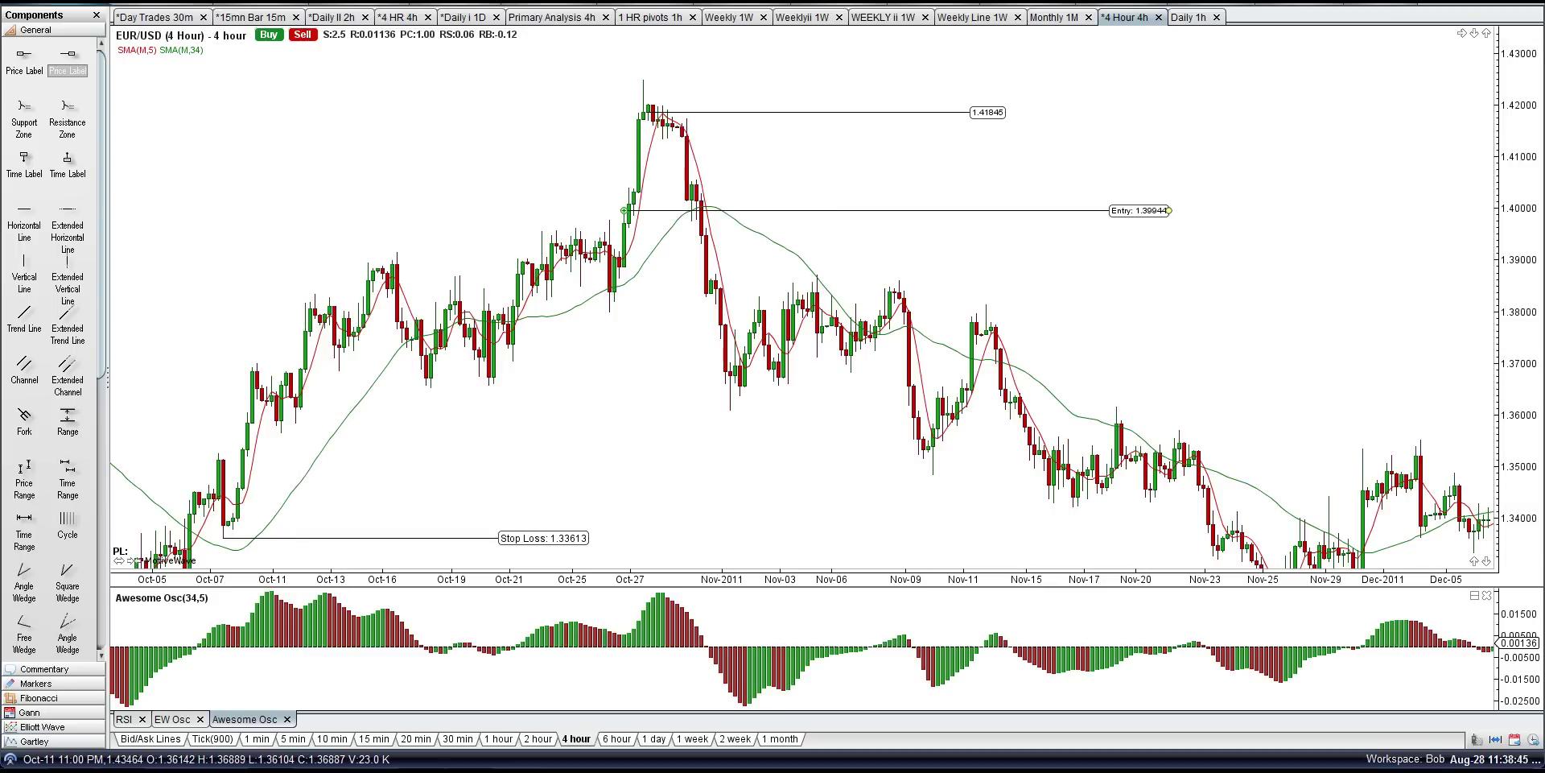
# - Measure with the Ruler from the 1.39944 Entry level up to the late-October peak, then return to Drag mode
pyautogui.click(290, 1)
pyautogui.click(314, 61)
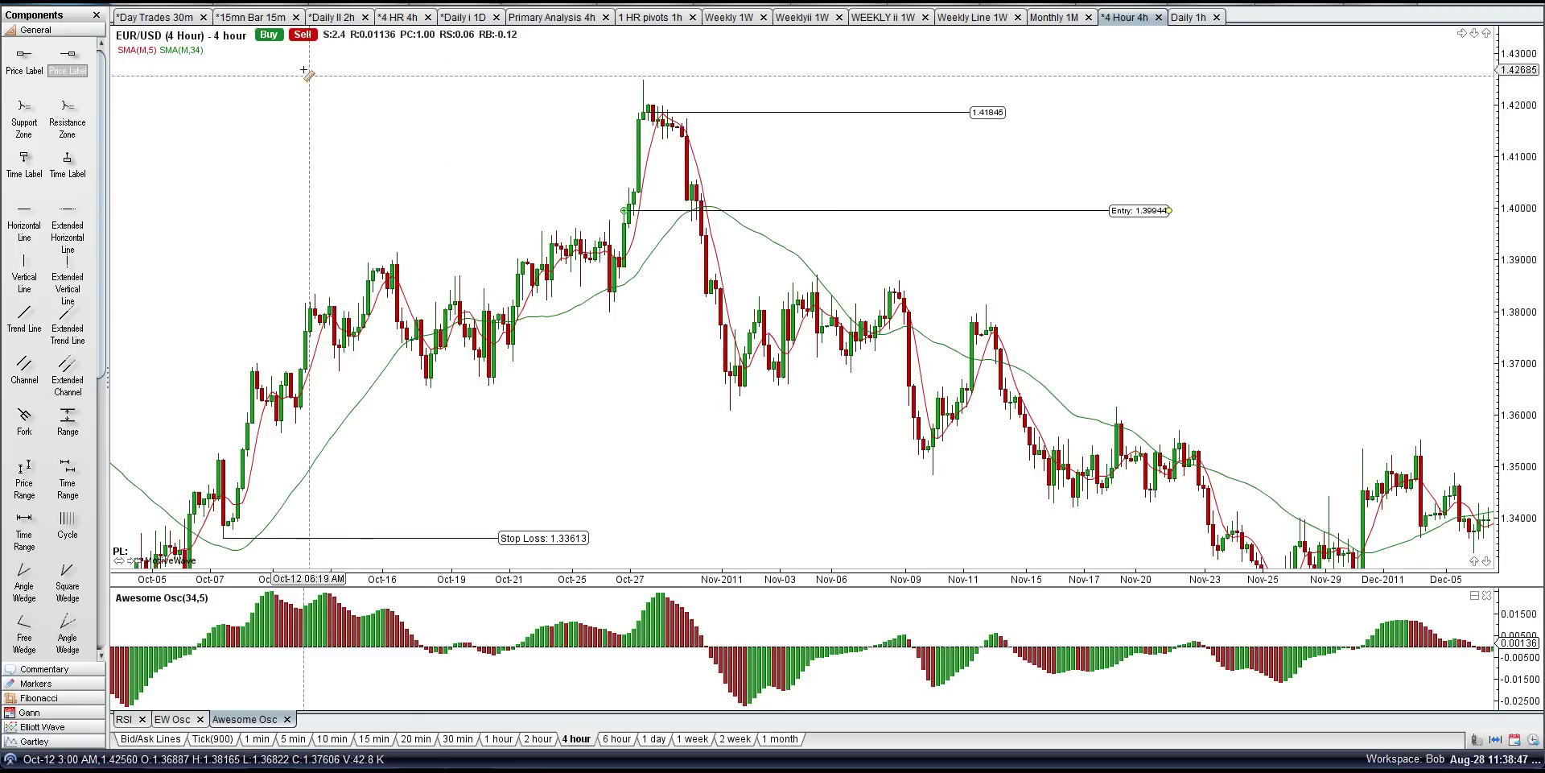
pyautogui.moveTo(603, 211)
pyautogui.mouseDown()
pyautogui.moveTo(614, 312)
pyautogui.moveTo(644, 81)
pyautogui.mouseUp()
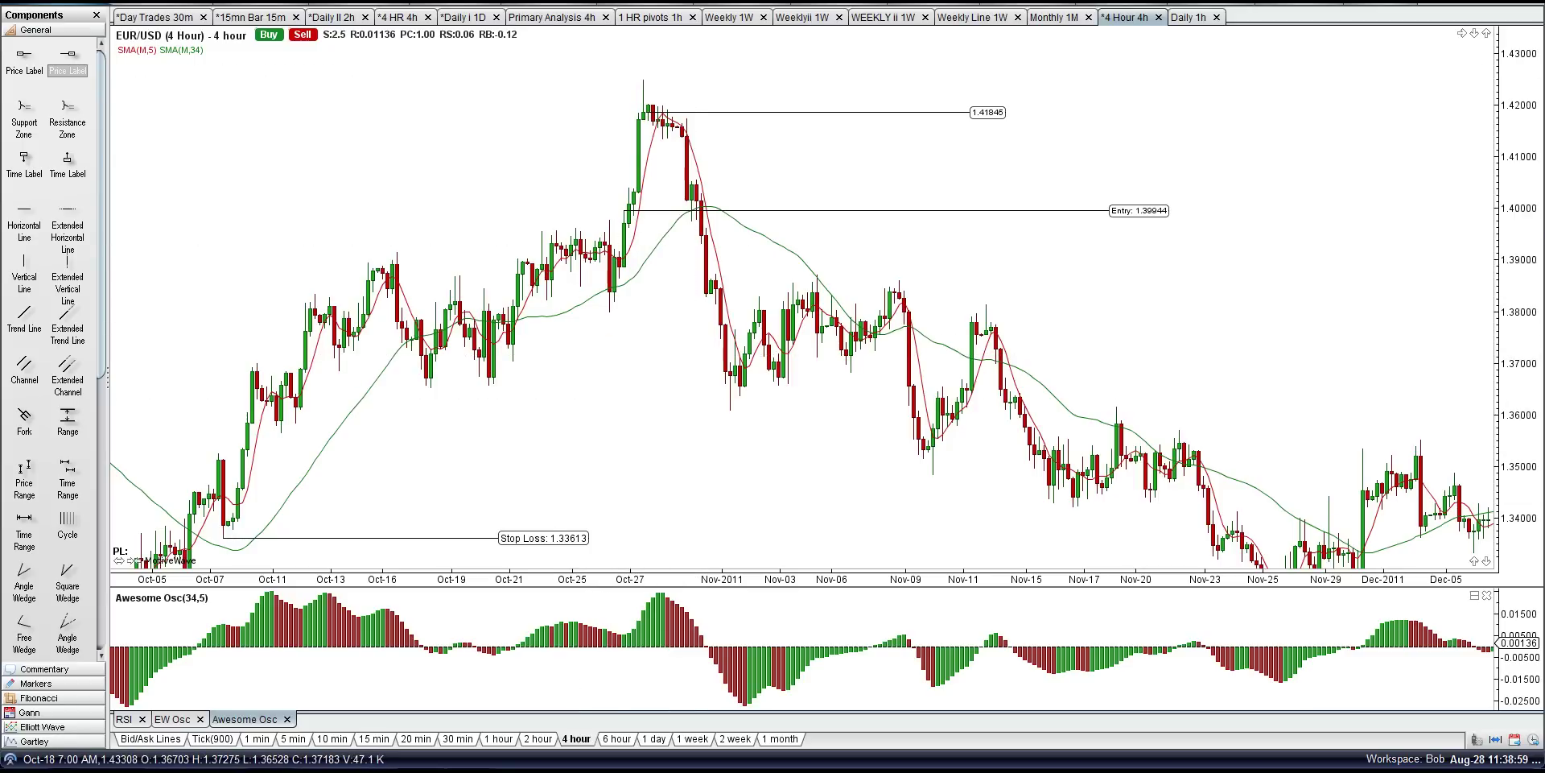
pyautogui.rightClick(277, 4)
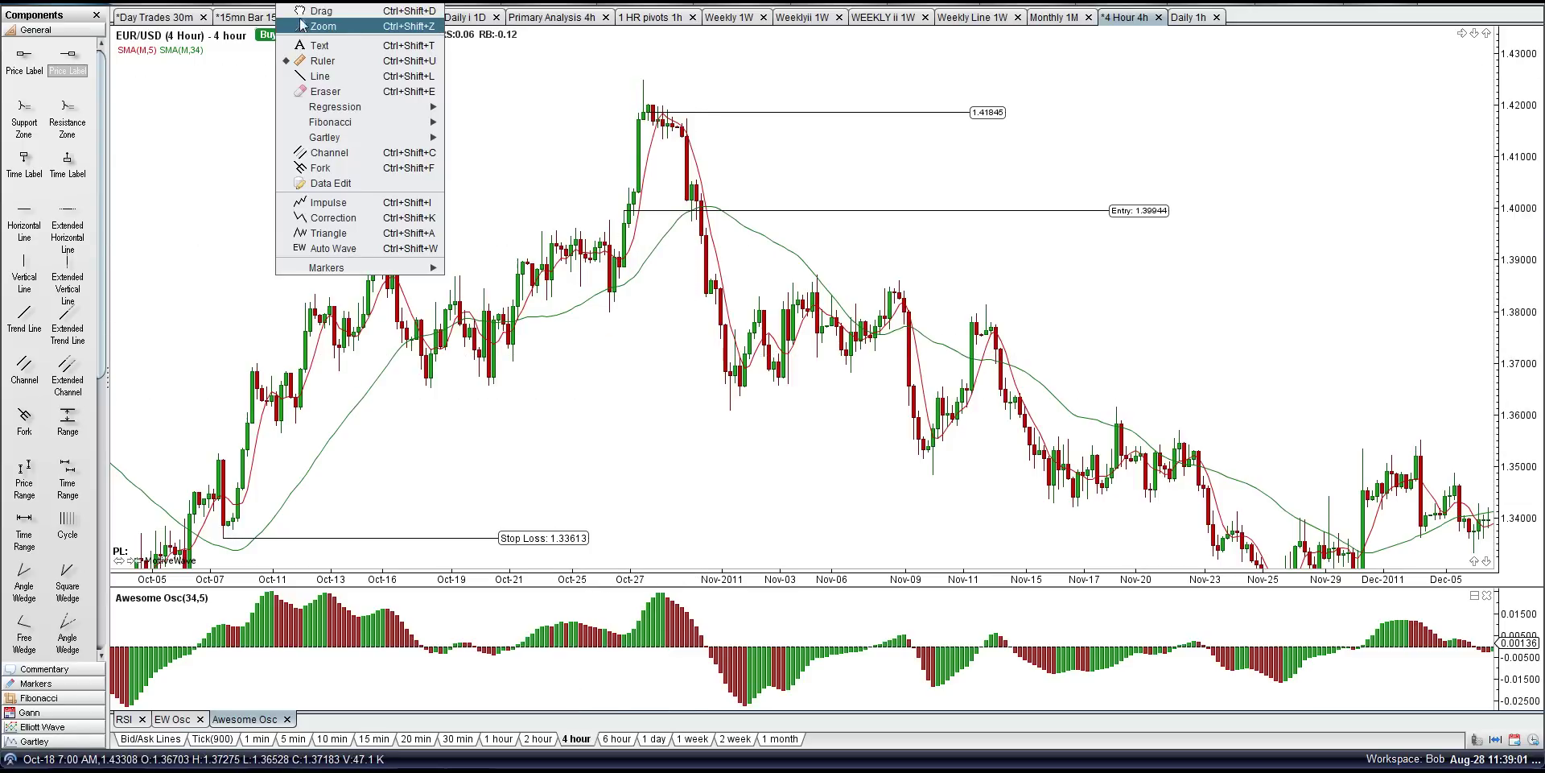
pyautogui.click(299, 10)
# - Add a price label on the December section of the chart and anchor it to the November 30 high at 1.35334
pyautogui.moveTo(844, 506); pyautogui.dragTo(419, 435)
pyautogui.moveTo(1050, 557); pyautogui.dragTo(434, 381)
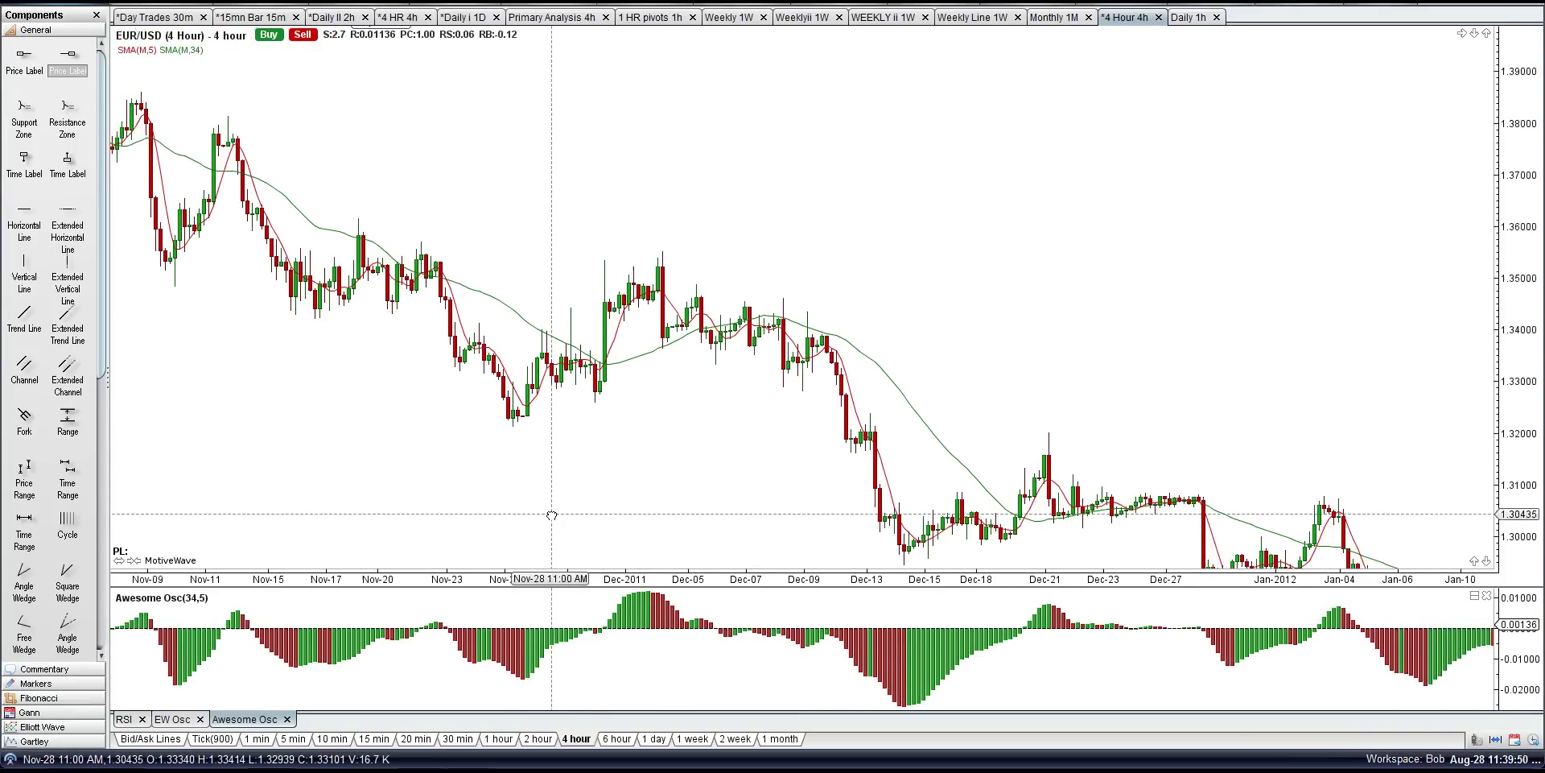
pyautogui.scroll(-1, 562, 519)
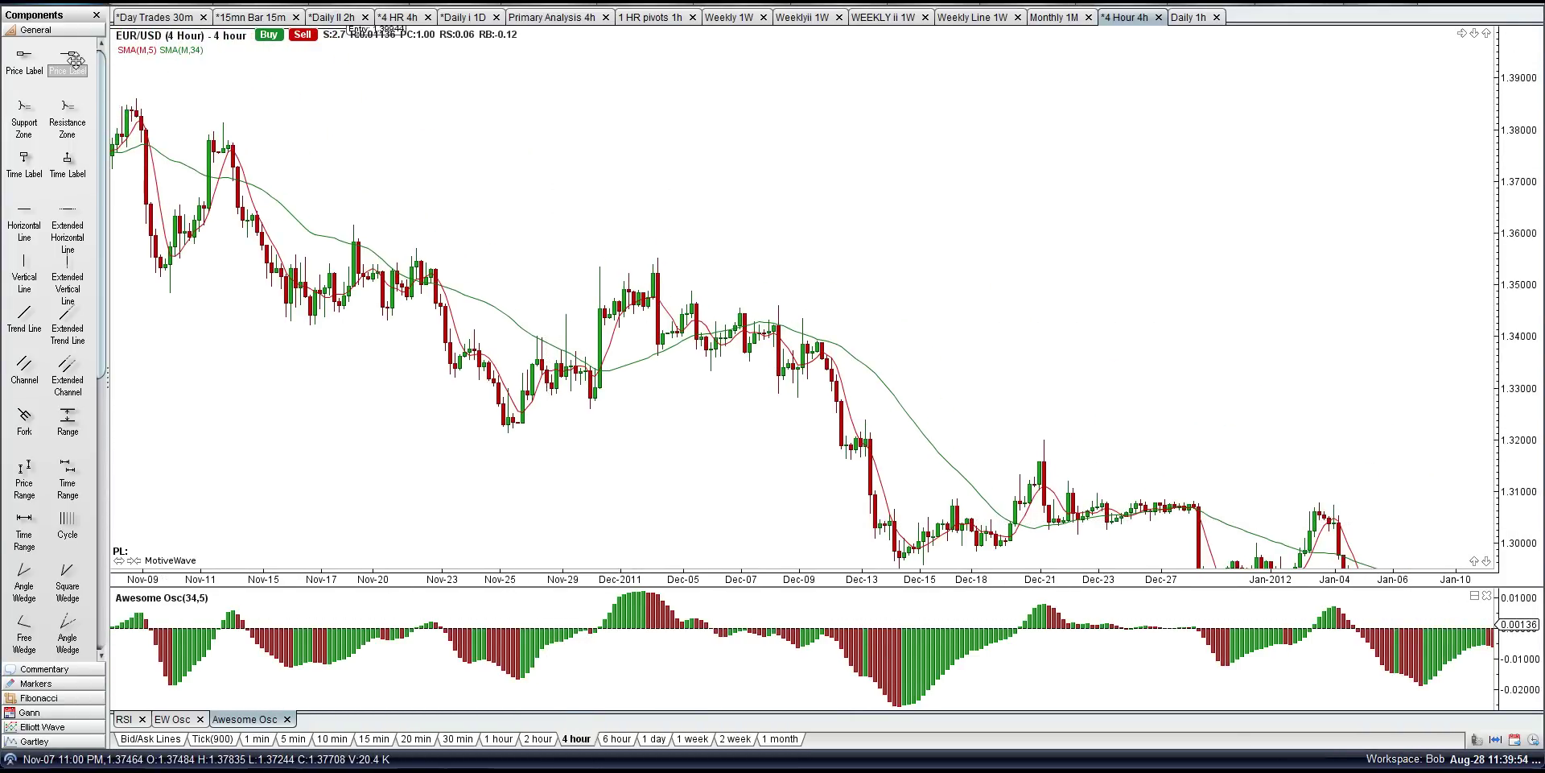
pyautogui.click(713, 208)
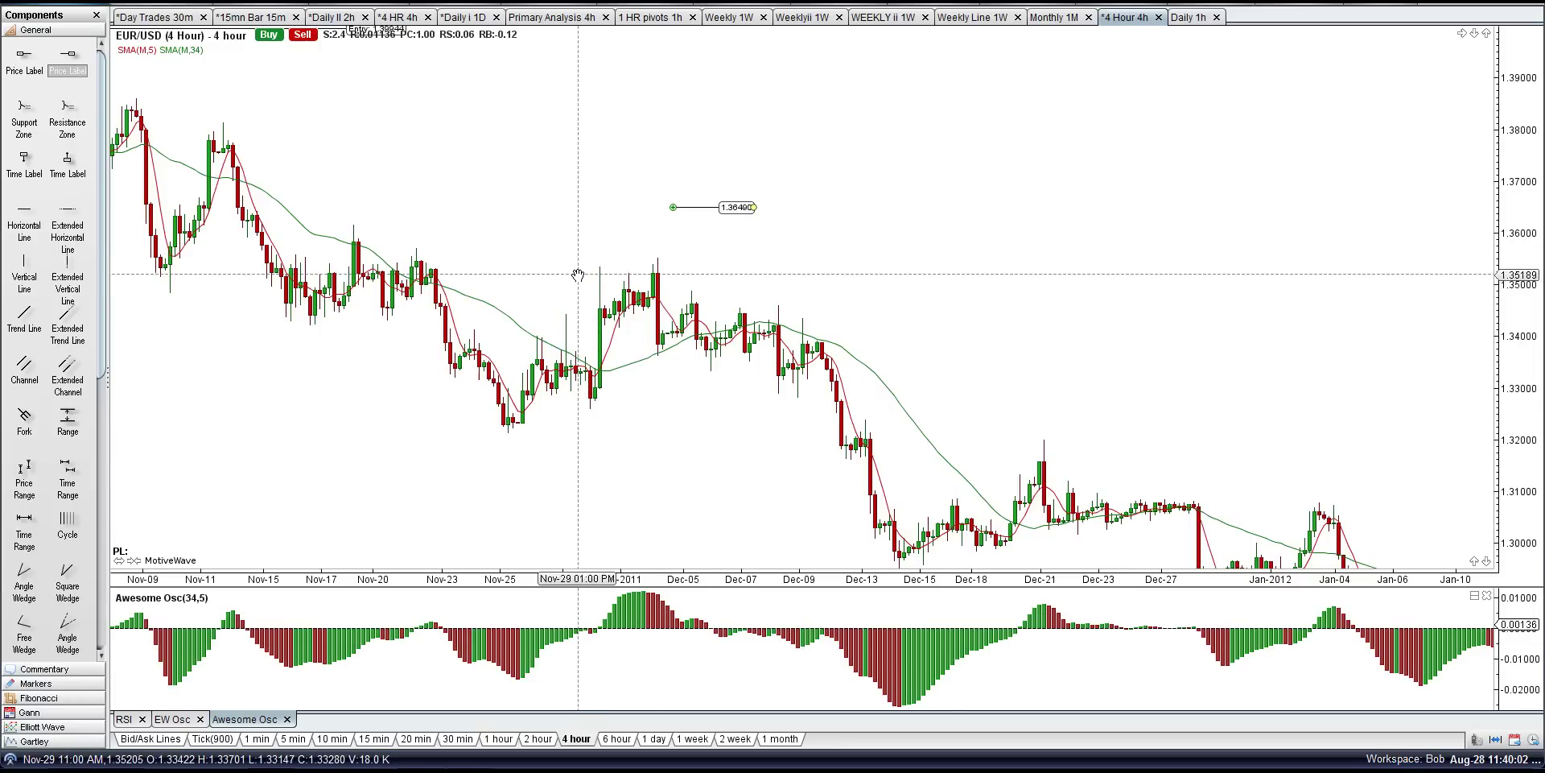
pyautogui.moveTo(673, 207); pyautogui.dragTo(599, 266)
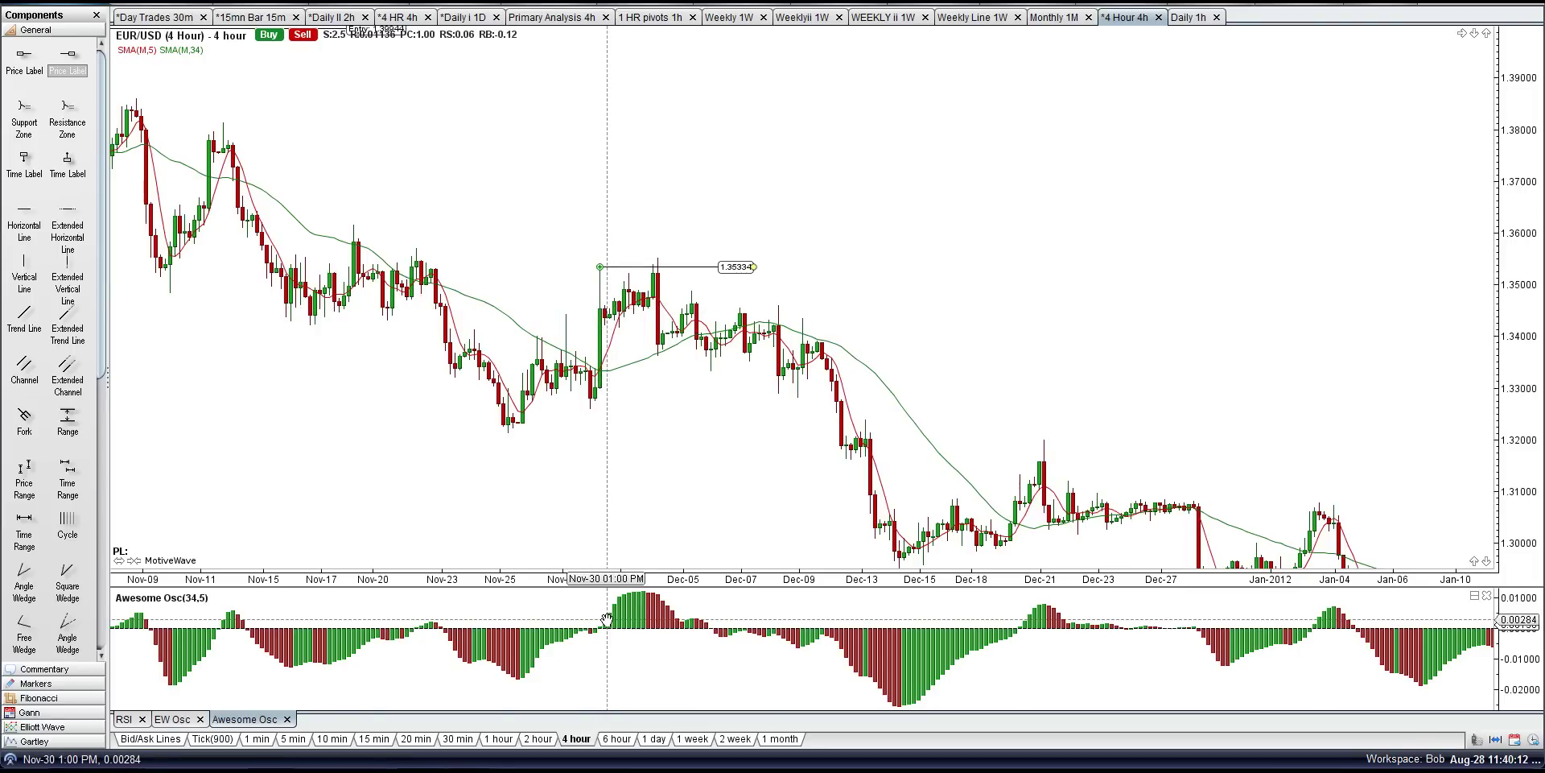
# - Set a long price line on the December 6 low at 1.33599 and place a second one below it at 1.33240
pyautogui.moveTo(714, 451); pyautogui.dragTo(550, 468)
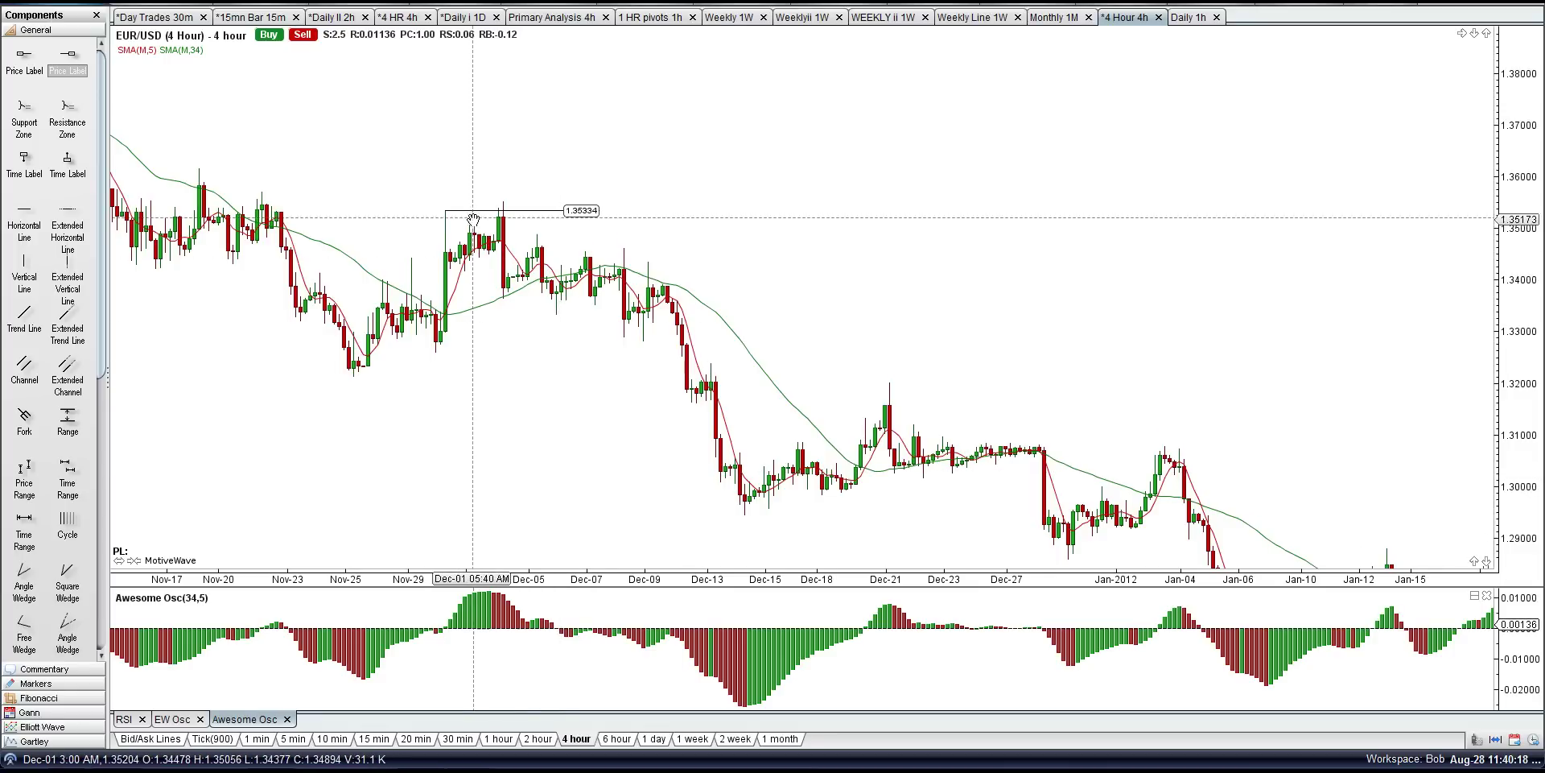
pyautogui.click(1096, 287)
pyautogui.moveTo(597, 251); pyautogui.dragTo(561, 300)
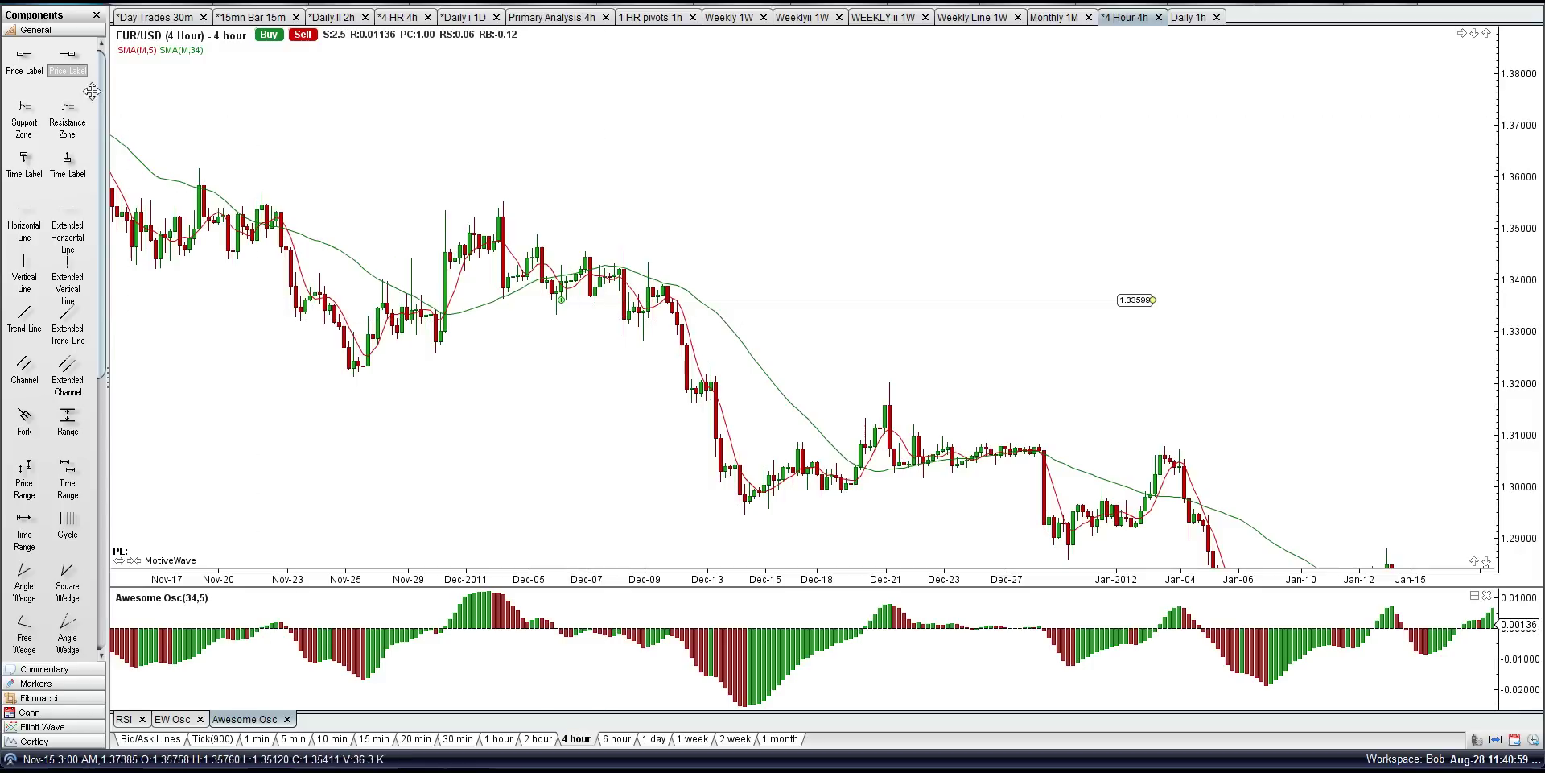
pyautogui.moveTo(926, 339); pyautogui.dragTo(599, 319)
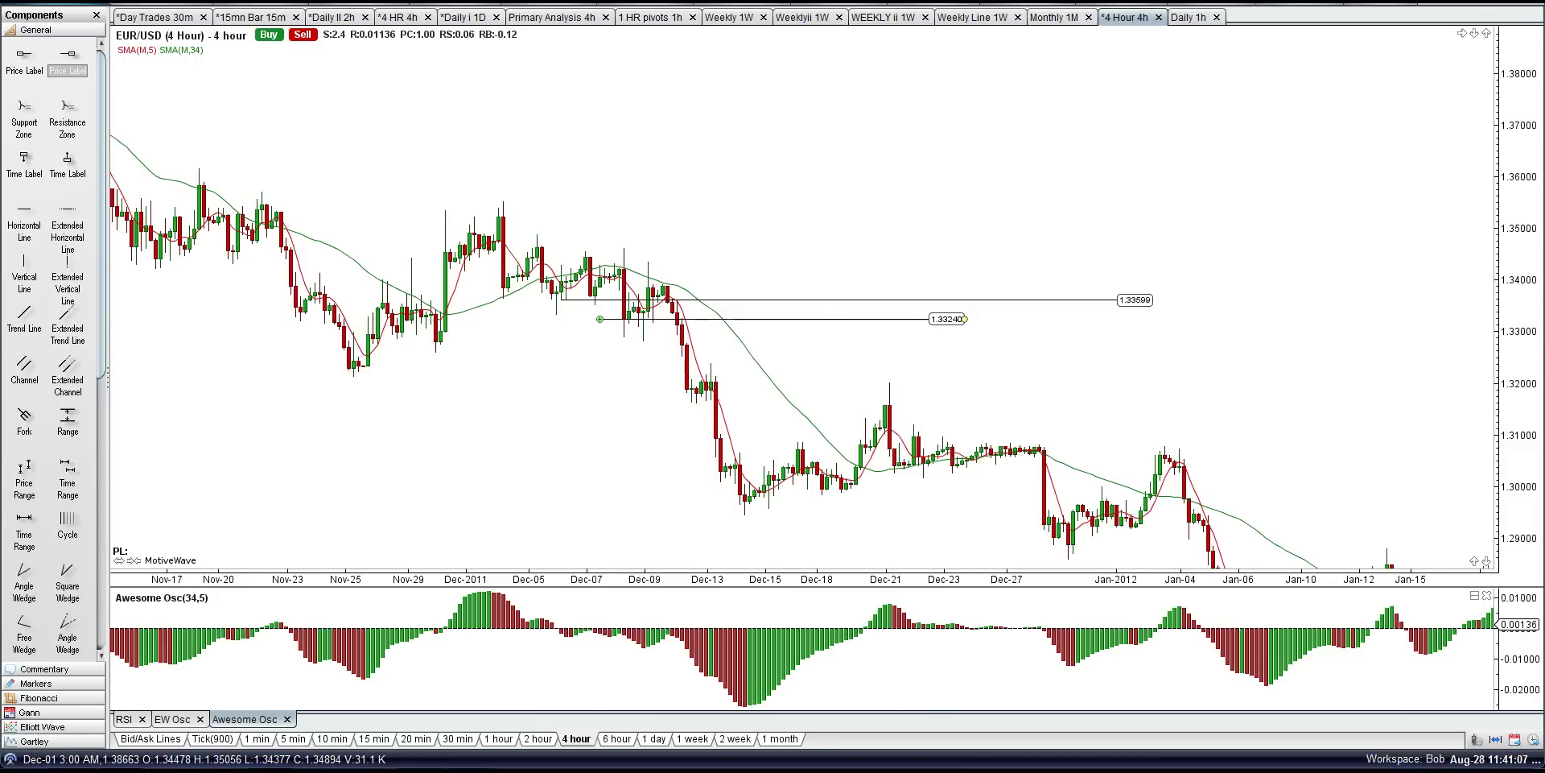
# - Measure with the Ruler from the lower price line down the decline to the December 13 bars, then return to Drag mode
pyautogui.rightClick(276, 3)
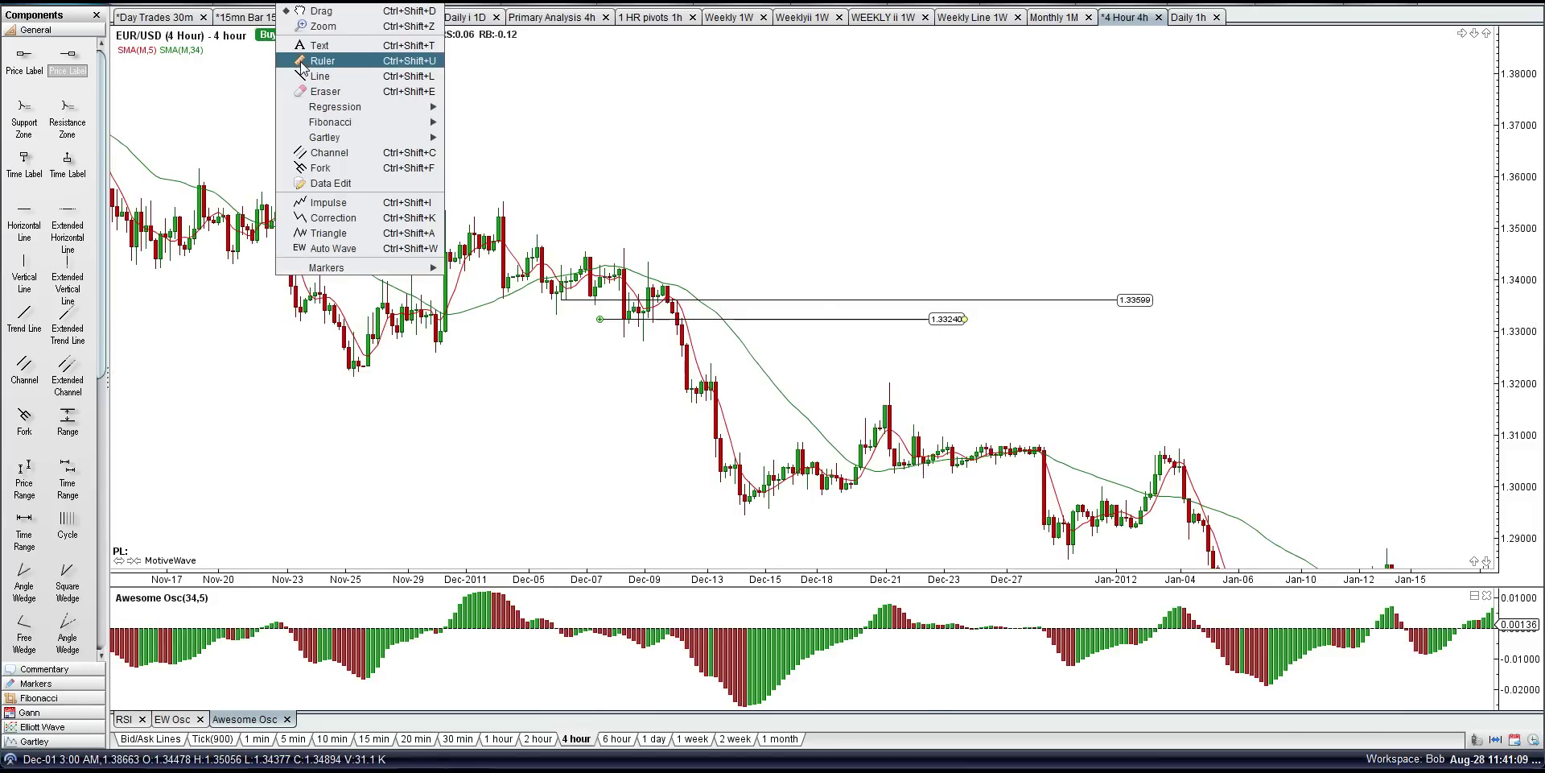
pyautogui.click(322, 27)
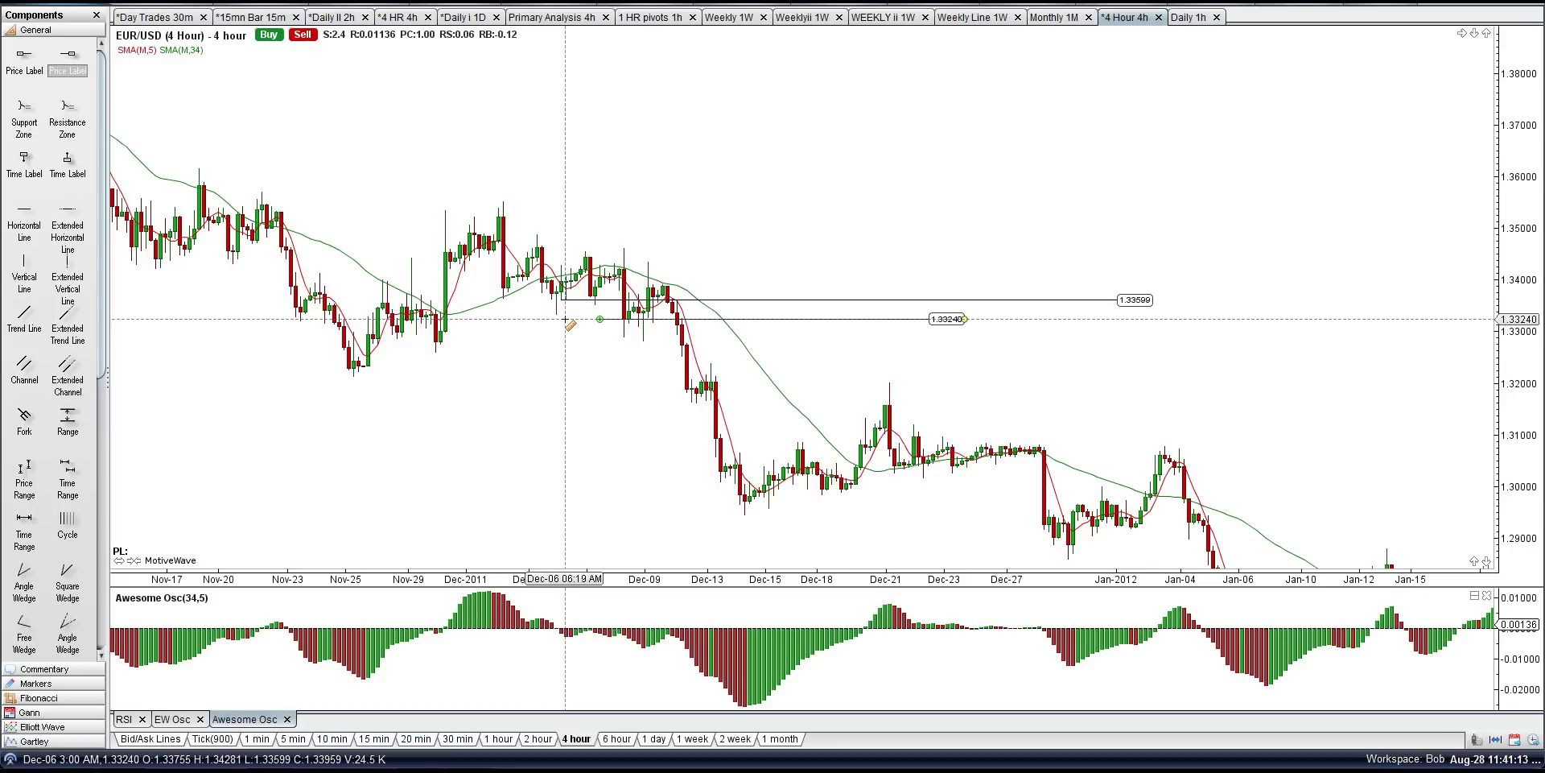
pyautogui.moveTo(566, 319); pyautogui.dragTo(717, 423)
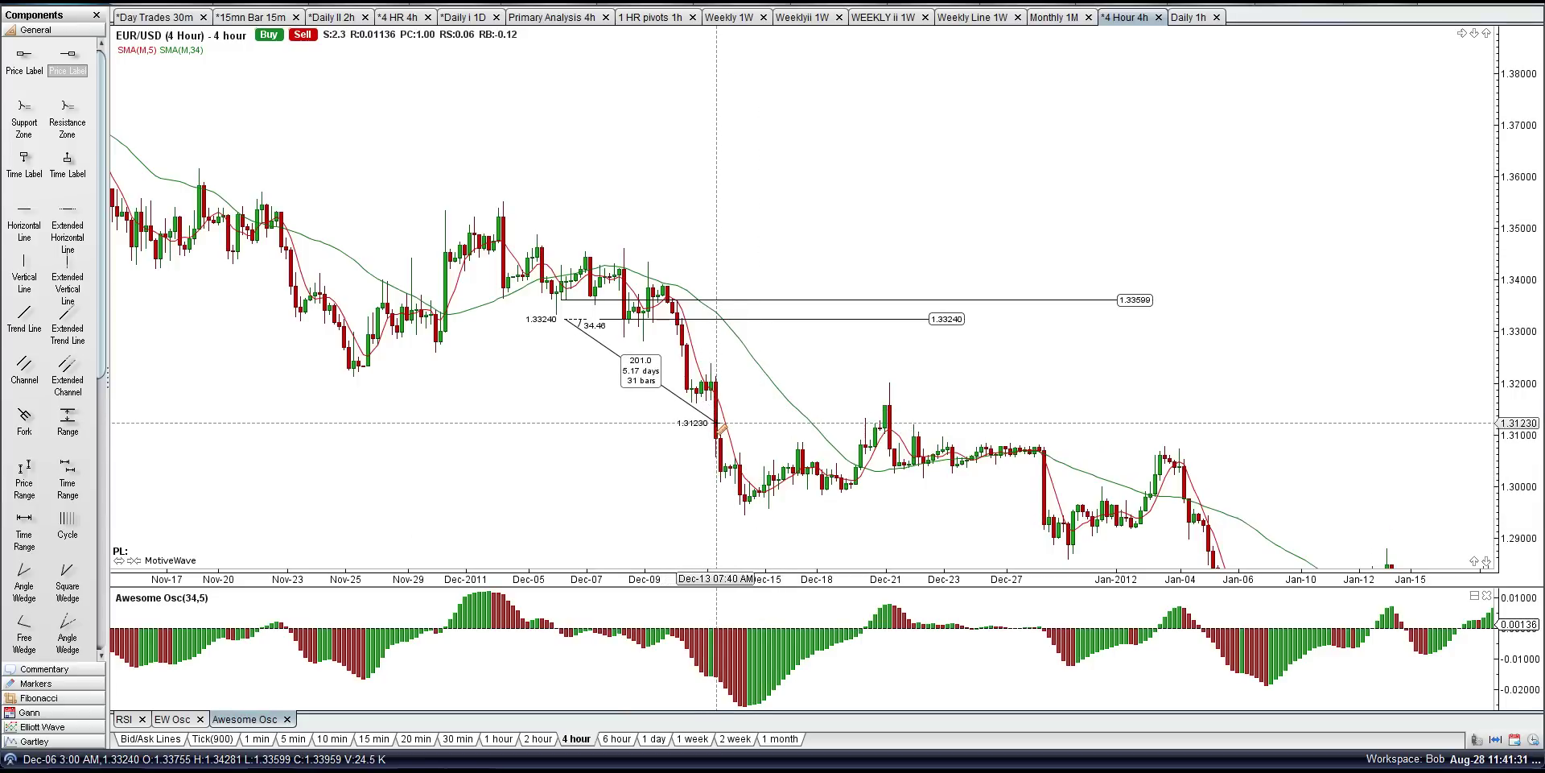
pyautogui.moveTo(717, 422); pyautogui.dragTo(853, 450)
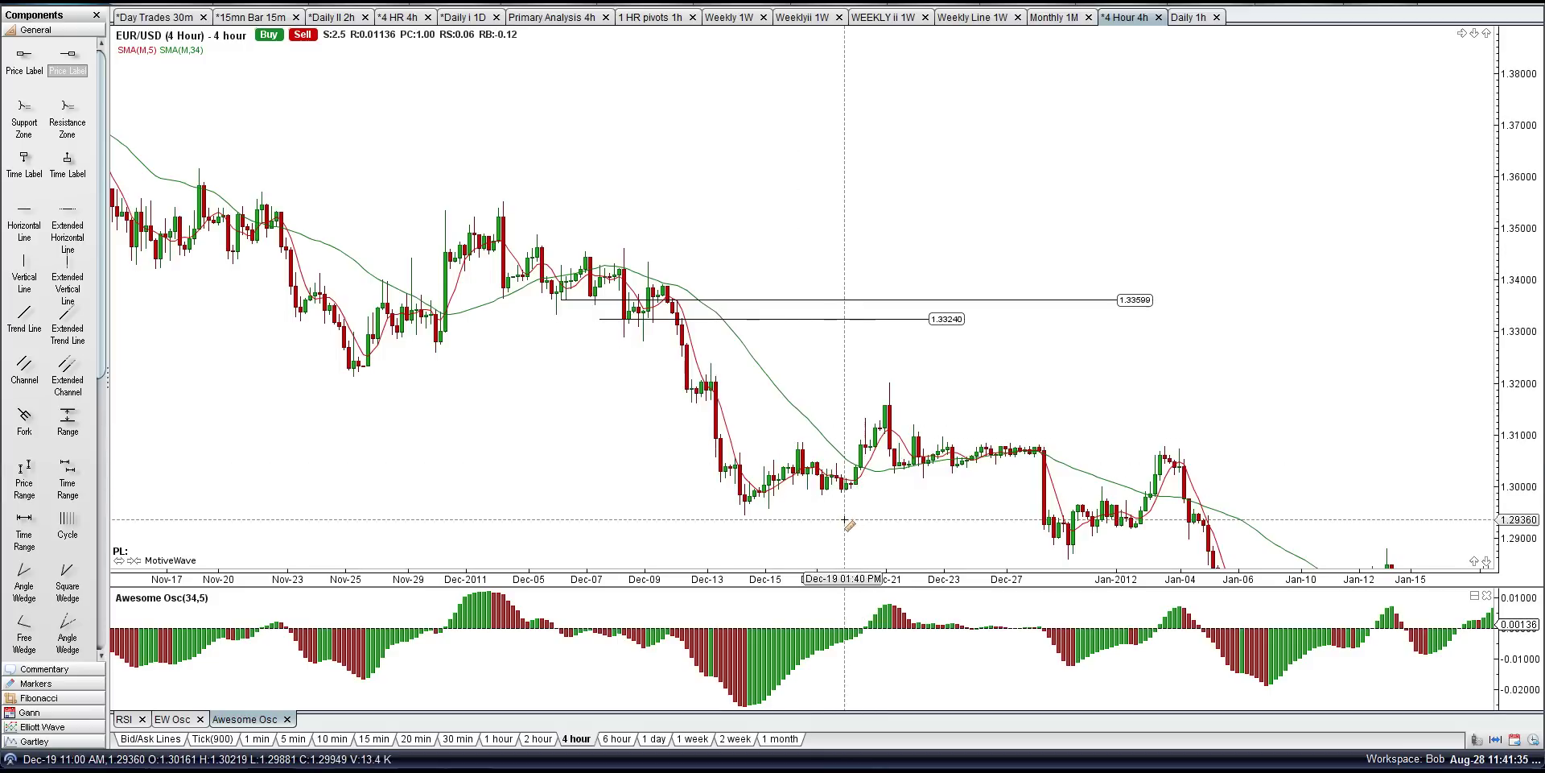
pyautogui.click(281, 1)
pyautogui.click(300, 10)
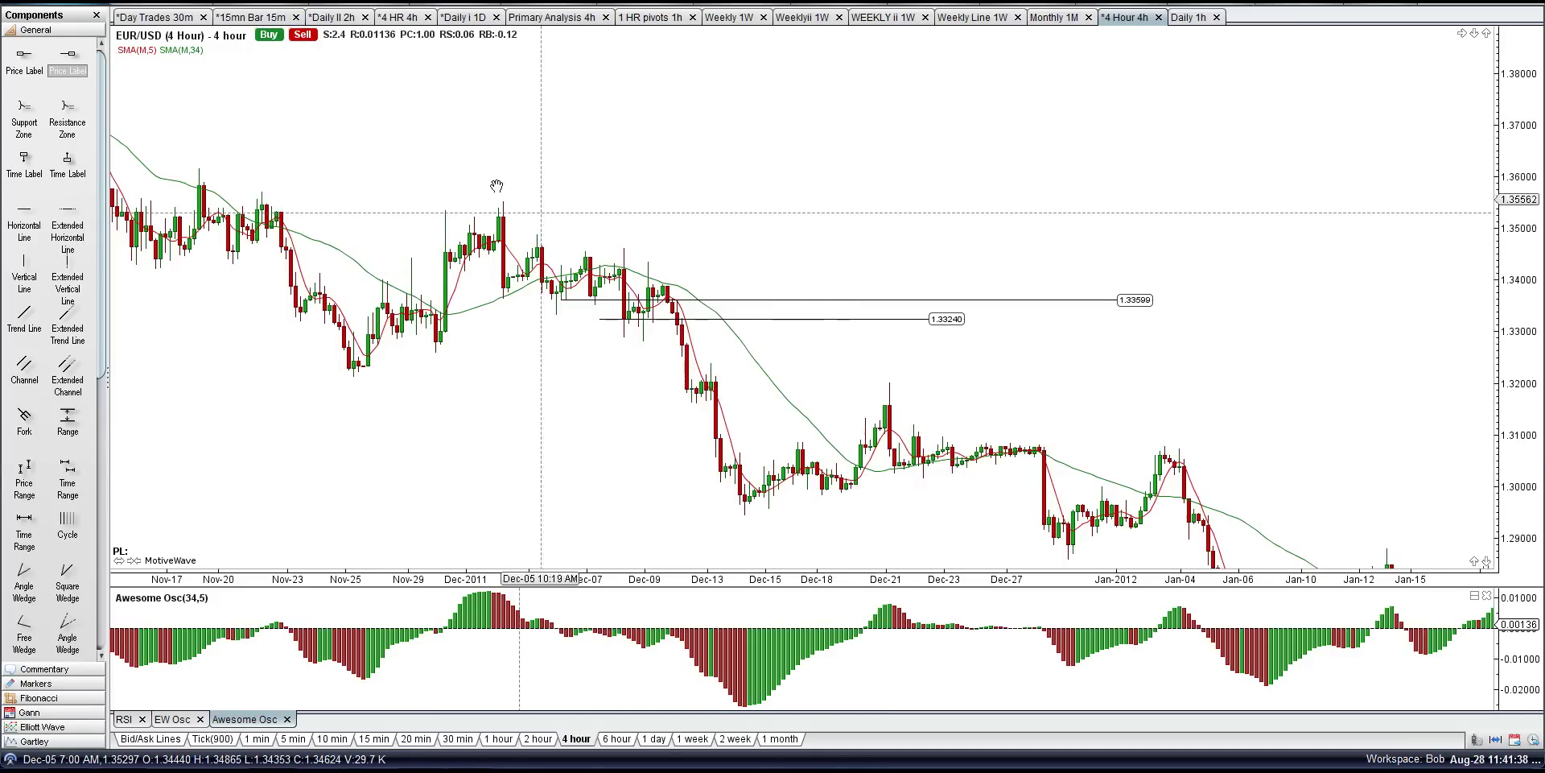
pyautogui.moveTo(749, 249); pyautogui.dragTo(592, 140)
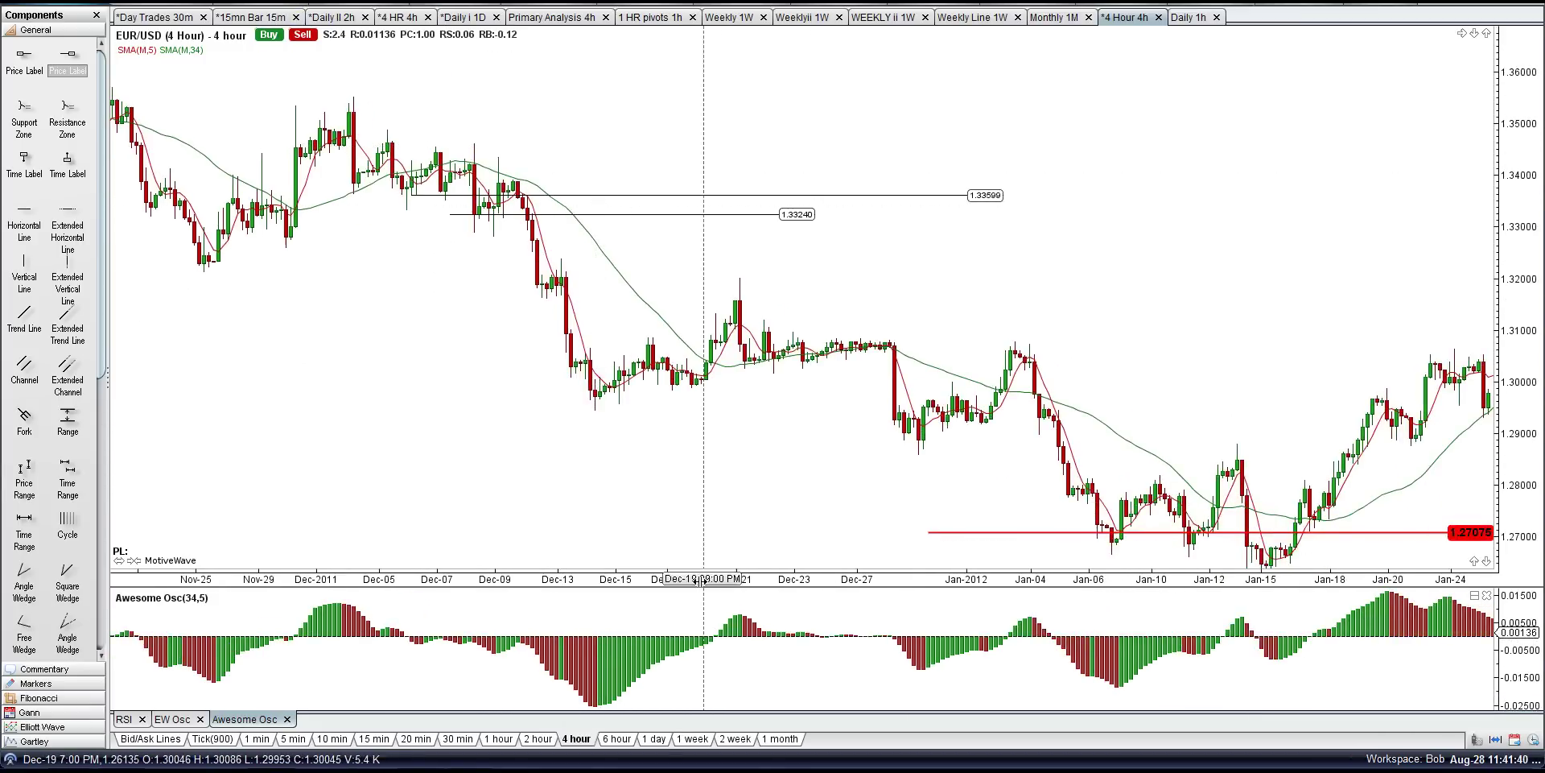
pyautogui.moveTo(752, 512); pyautogui.dragTo(636, 554)
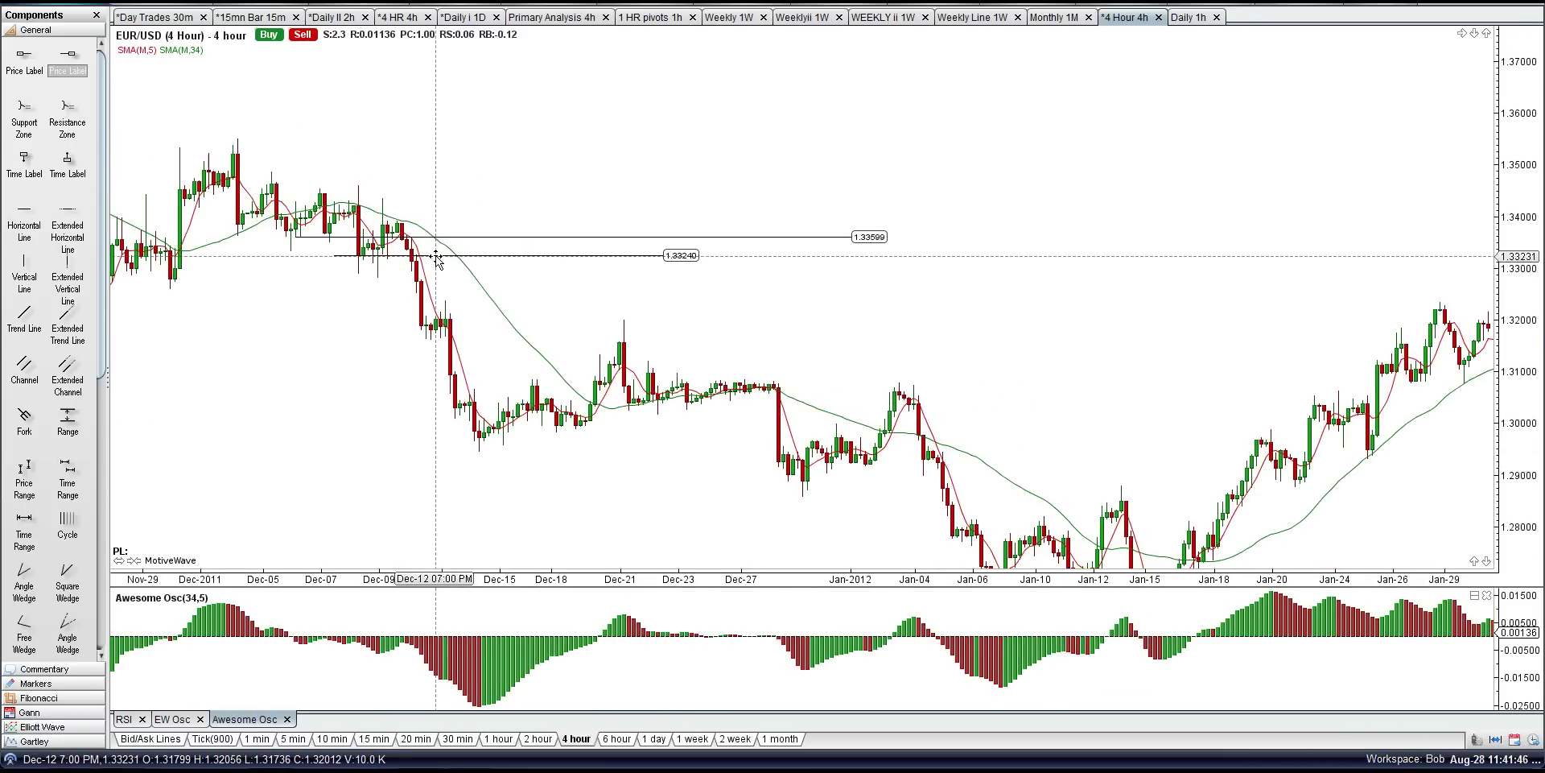
# - Move the lower price line to 1.31318 near December 21 and measure with the Ruler from it down to the December 19 lows
pyautogui.moveTo(338, 252); pyautogui.dragTo(600, 354)
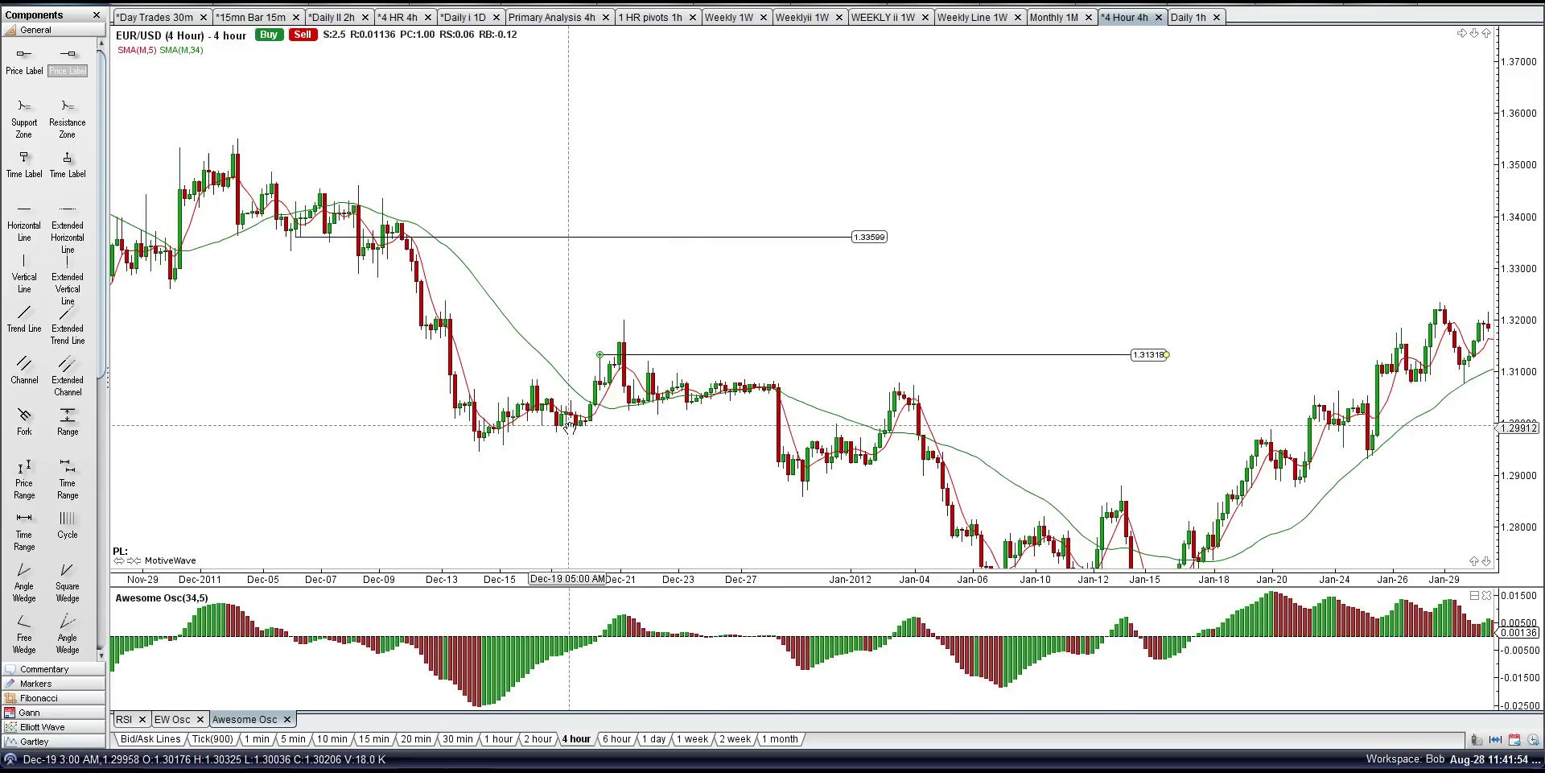
pyautogui.rightClick(275, 32)
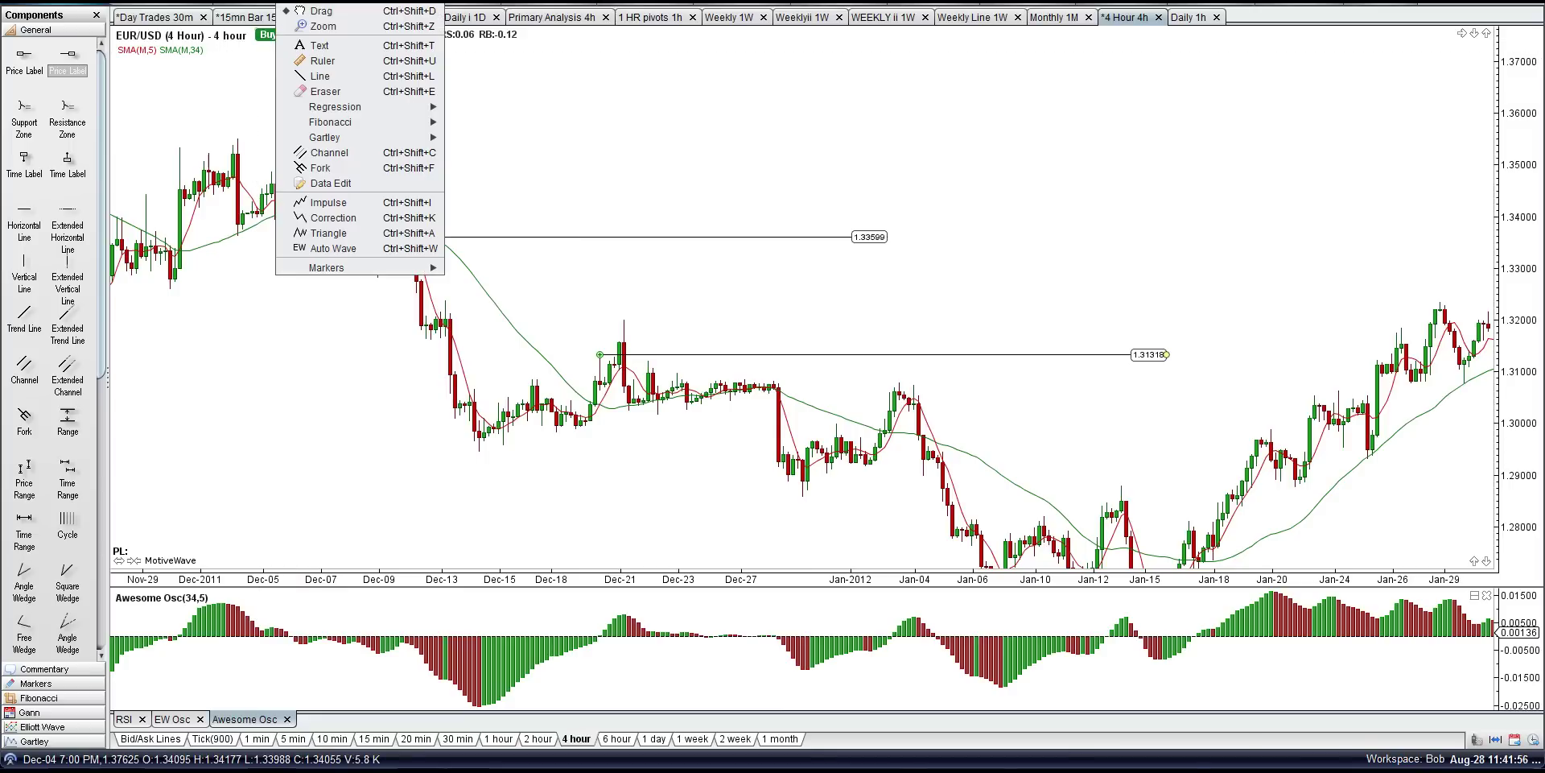
pyautogui.click(306, 62)
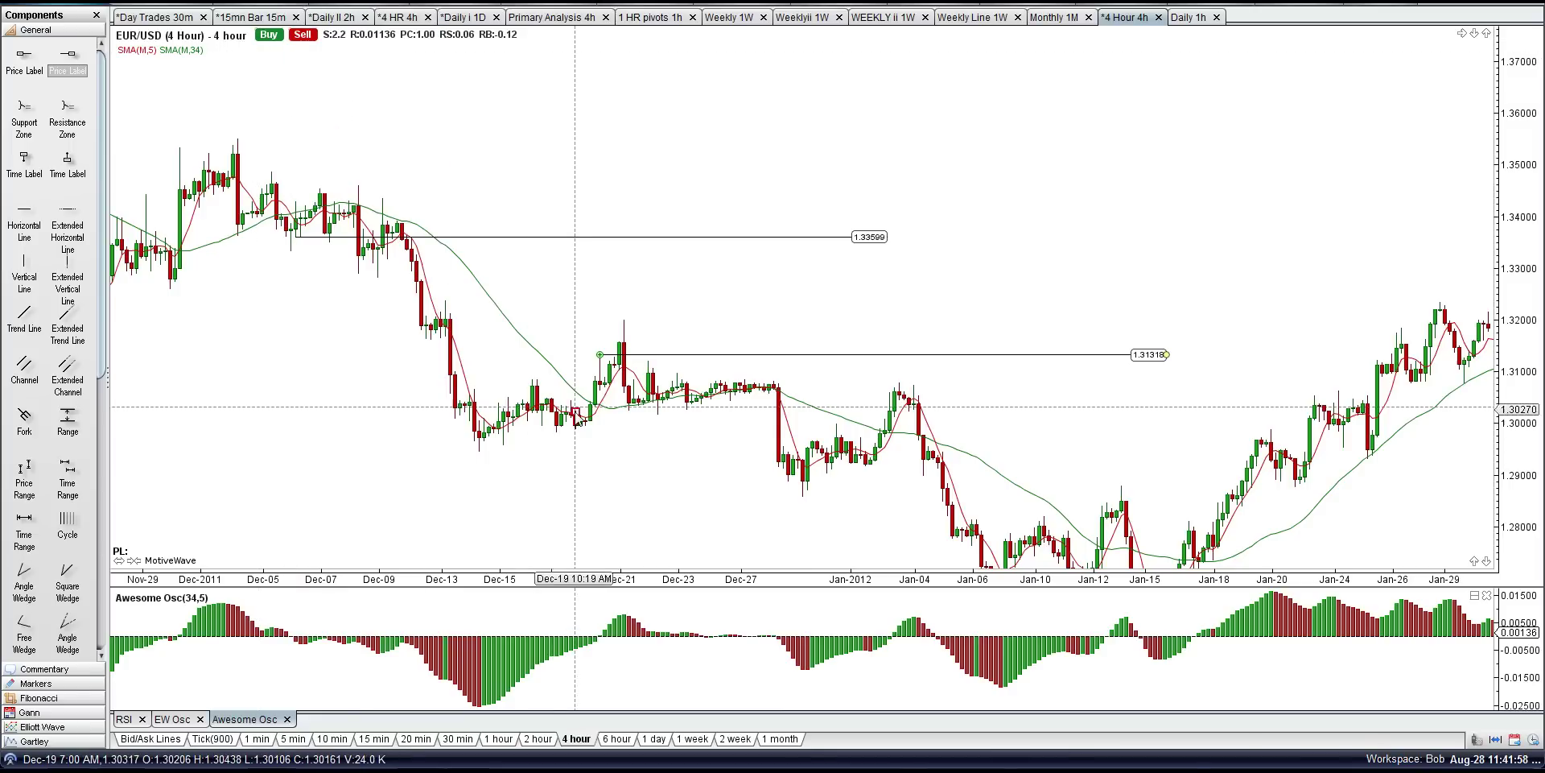
pyautogui.moveTo(581, 354); pyautogui.dragTo(581, 424)
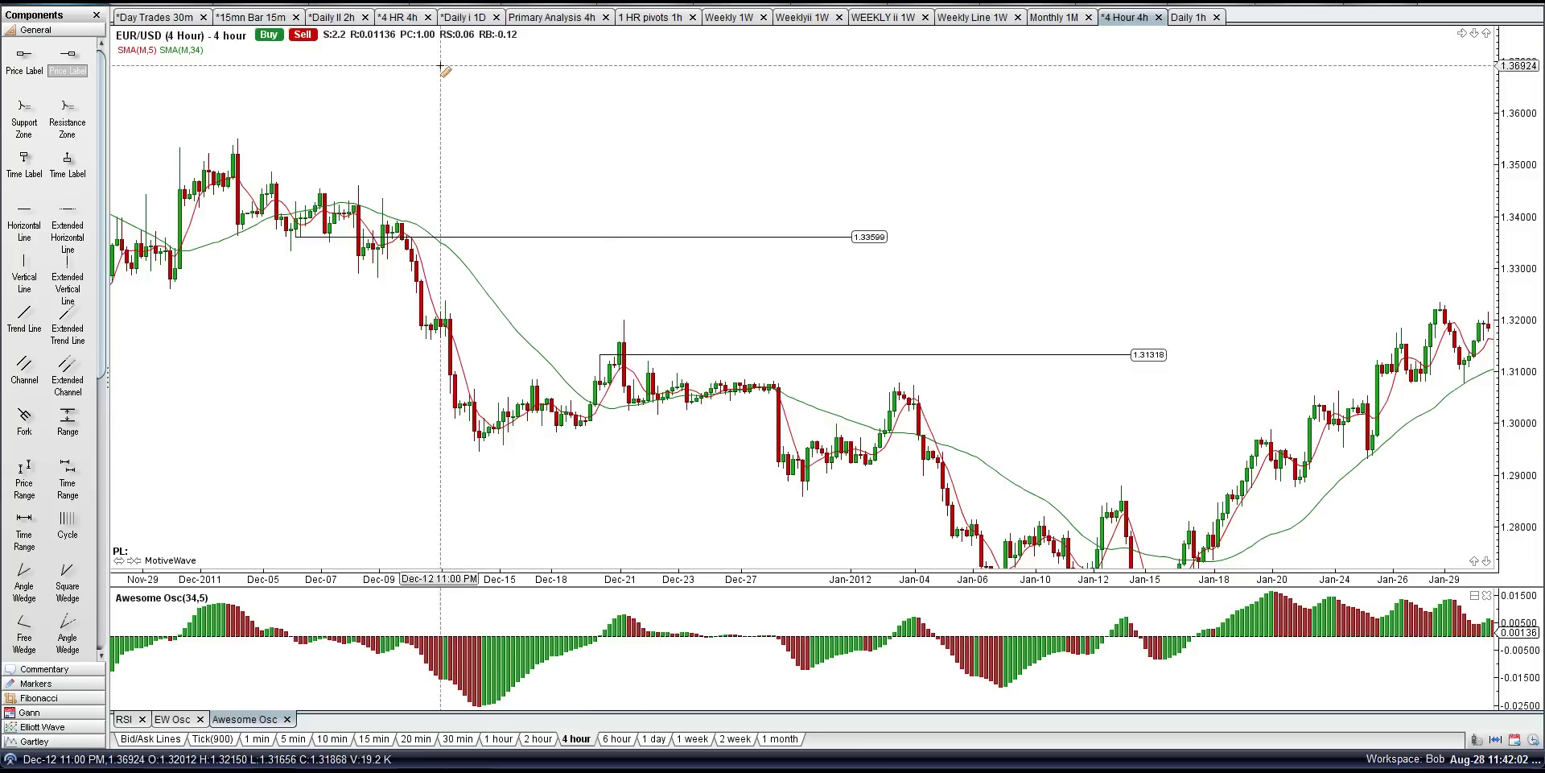
pyautogui.rightClick(277, 5)
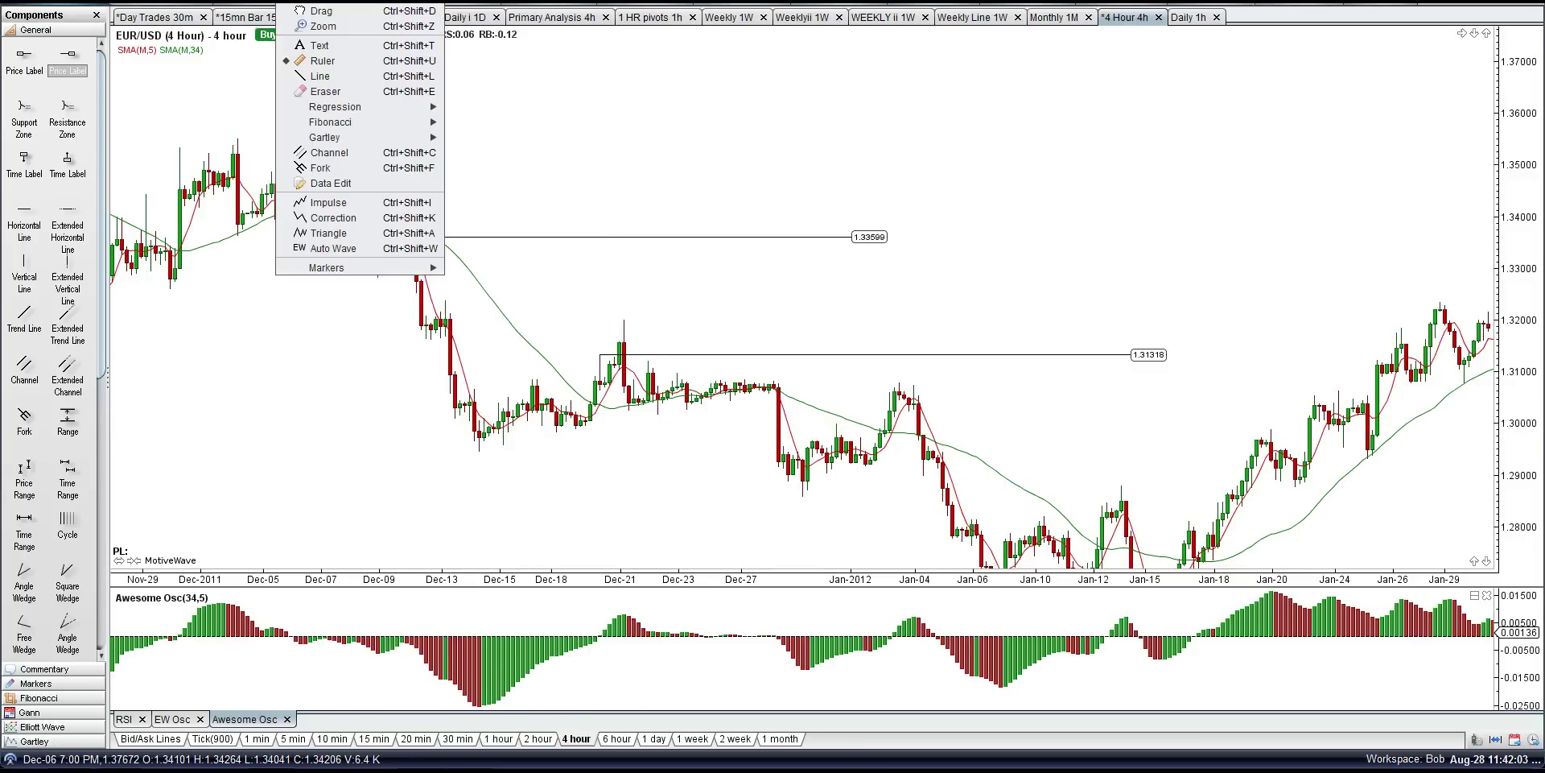
pyautogui.click(299, 10)
# - Enlarge the Awesome Oscillator pane below the price chart
pyautogui.moveTo(676, 276); pyautogui.dragTo(474, 348)
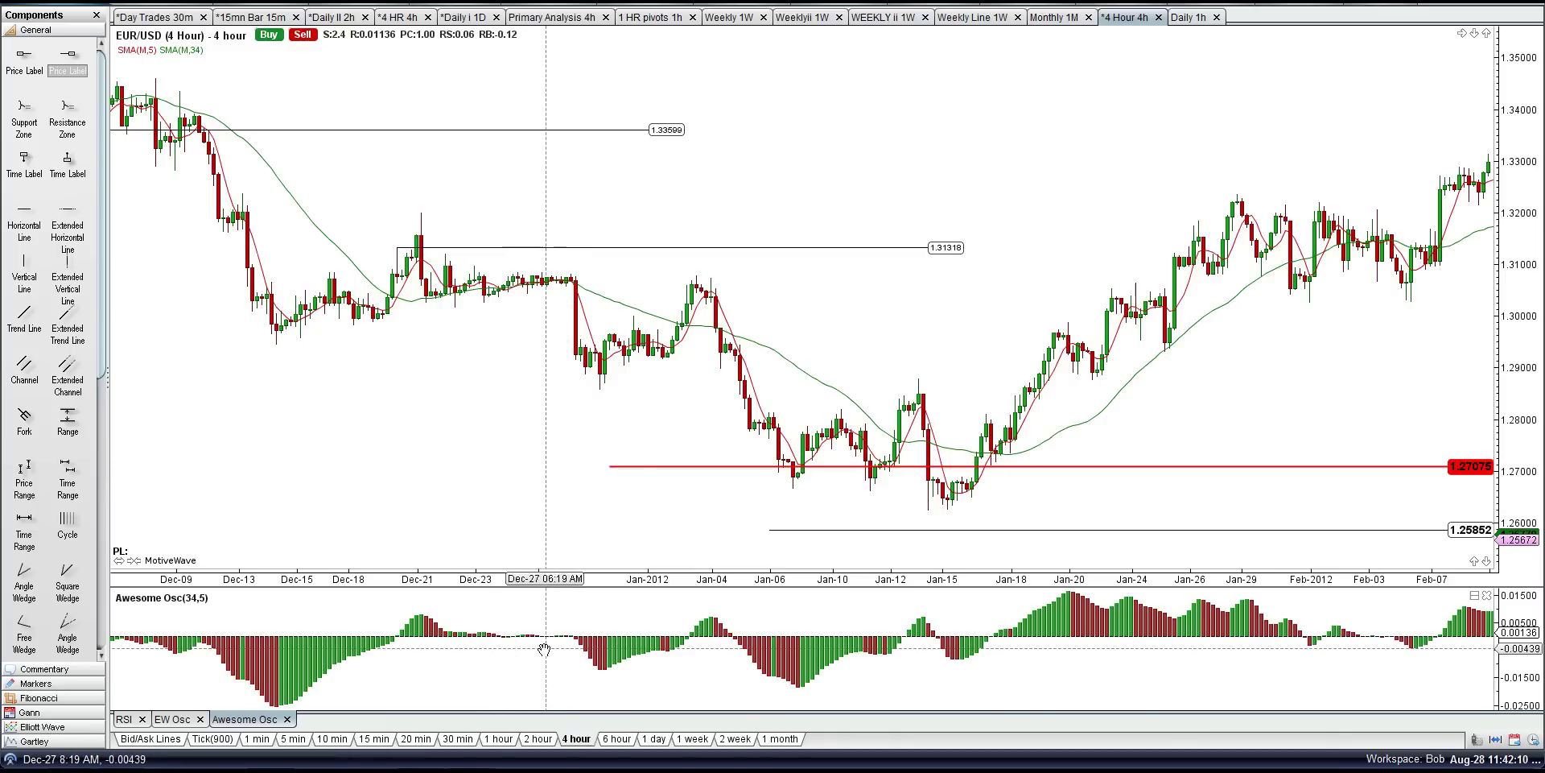
pyautogui.moveTo(537, 588); pyautogui.dragTo(552, 515)
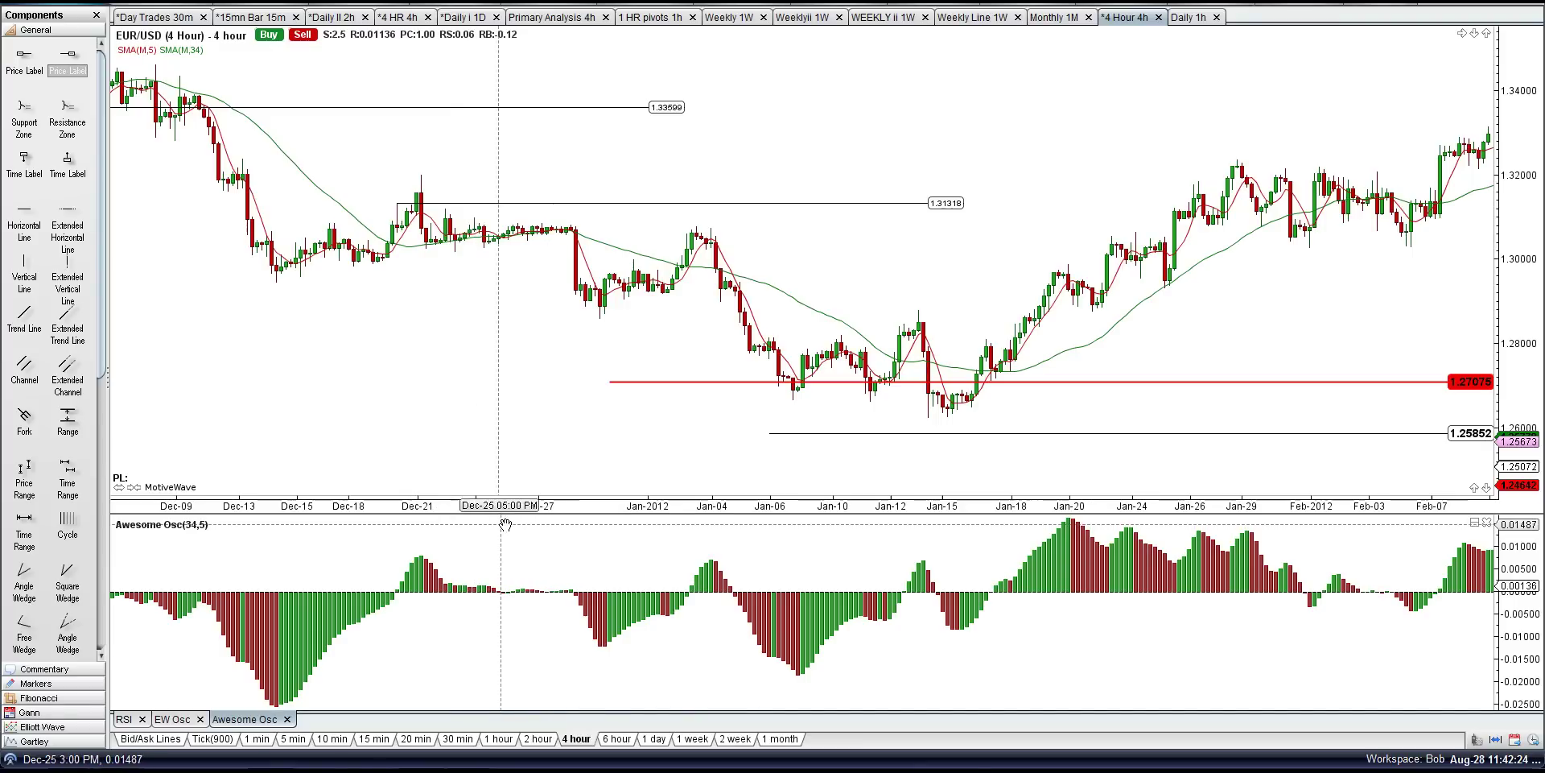
# - Move the 1.31318 price line down to the December 28 bar's low at 1.29162
pyautogui.moveTo(510, 370); pyautogui.dragTo(469, 451)
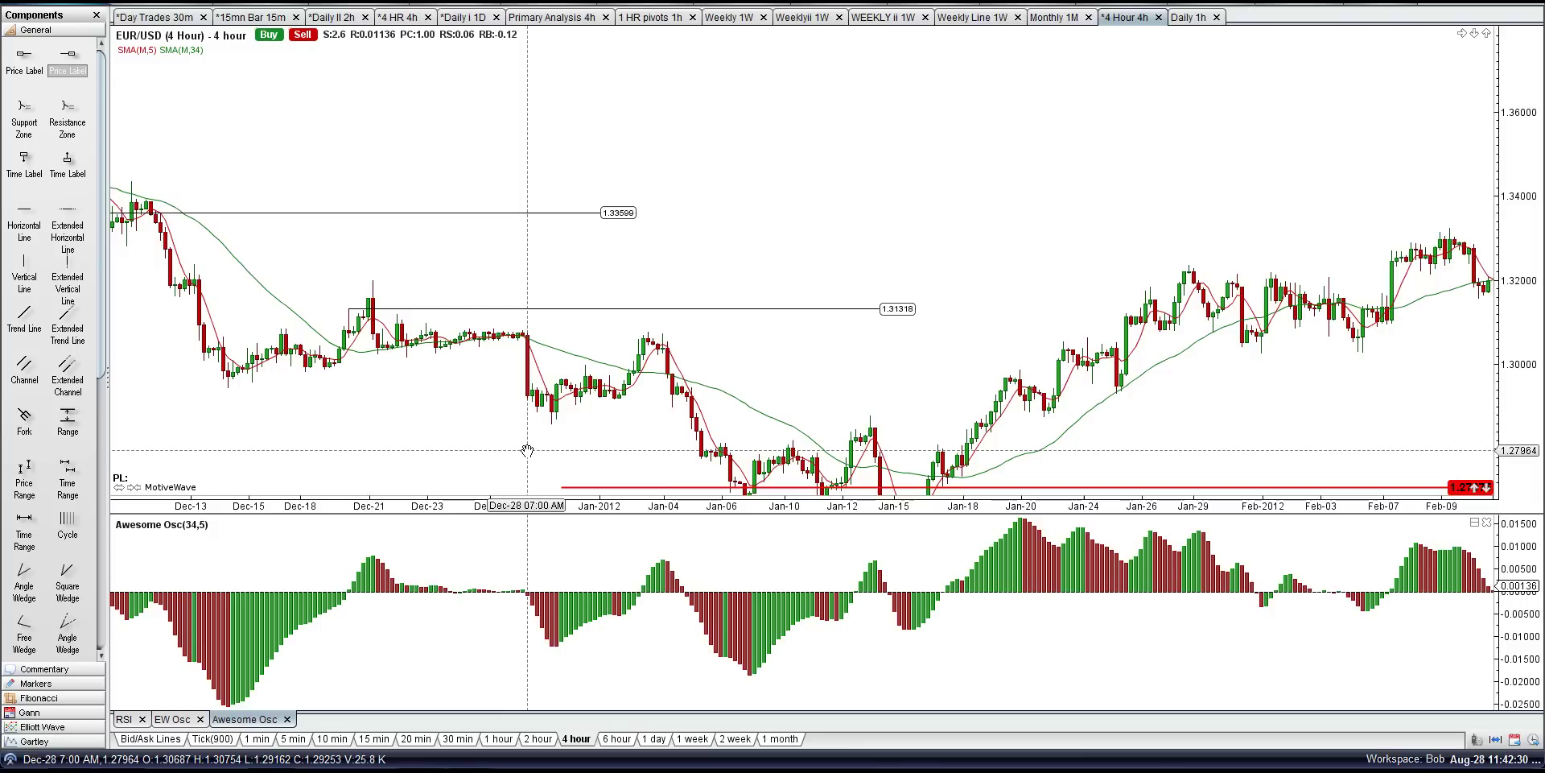
pyautogui.moveTo(527, 450); pyautogui.dragTo(538, 276)
pyautogui.moveTo(1521, 255); pyautogui.dragTo(1018, 410)
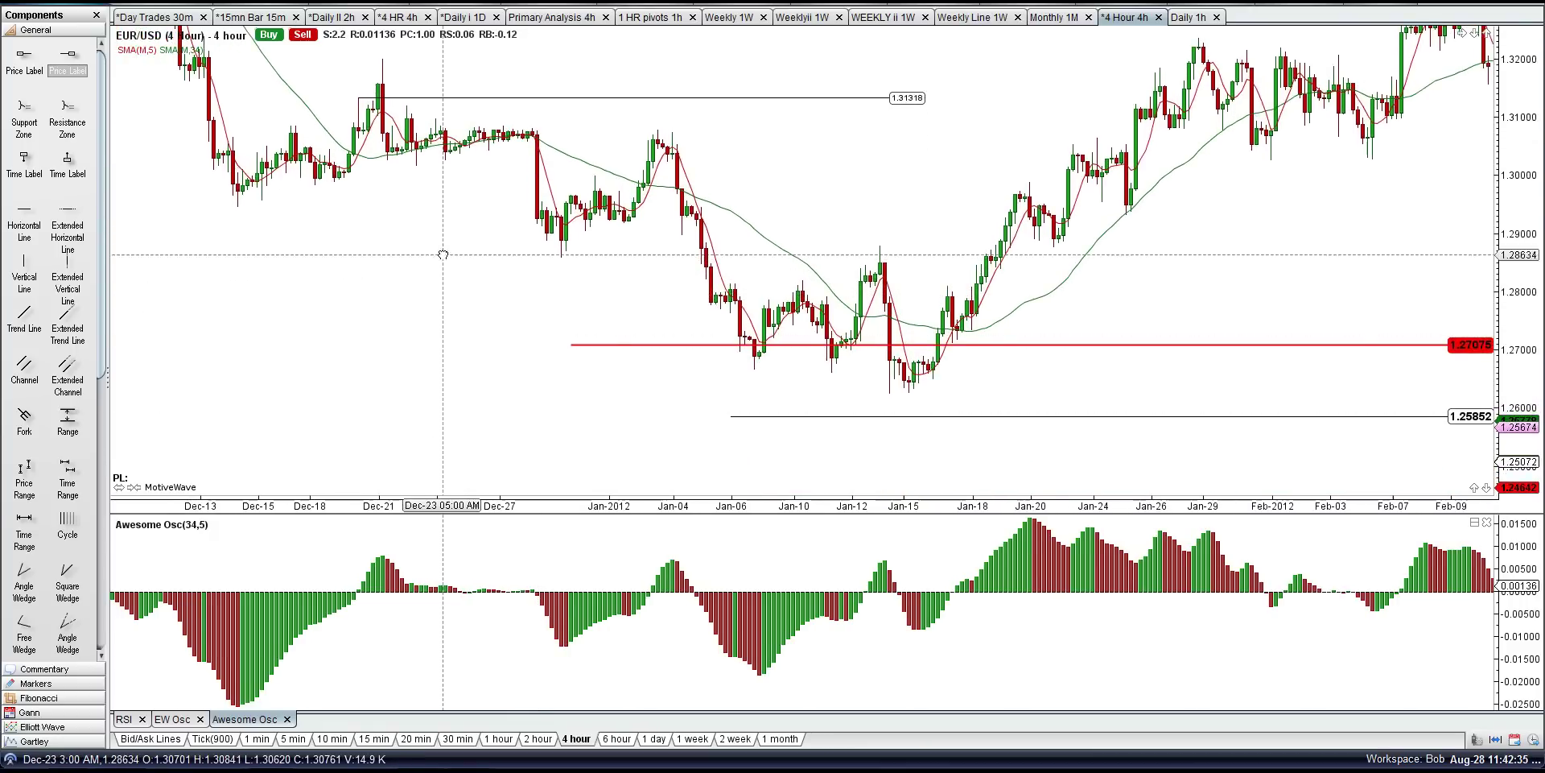
pyautogui.scroll(3, 346, 442)
pyautogui.moveTo(348, 223); pyautogui.dragTo(532, 352)
pyautogui.moveTo(532, 430)
pyautogui.mouseDown()
pyautogui.moveTo(517, 375)
pyautogui.moveTo(515, 438)
pyautogui.mouseUp()
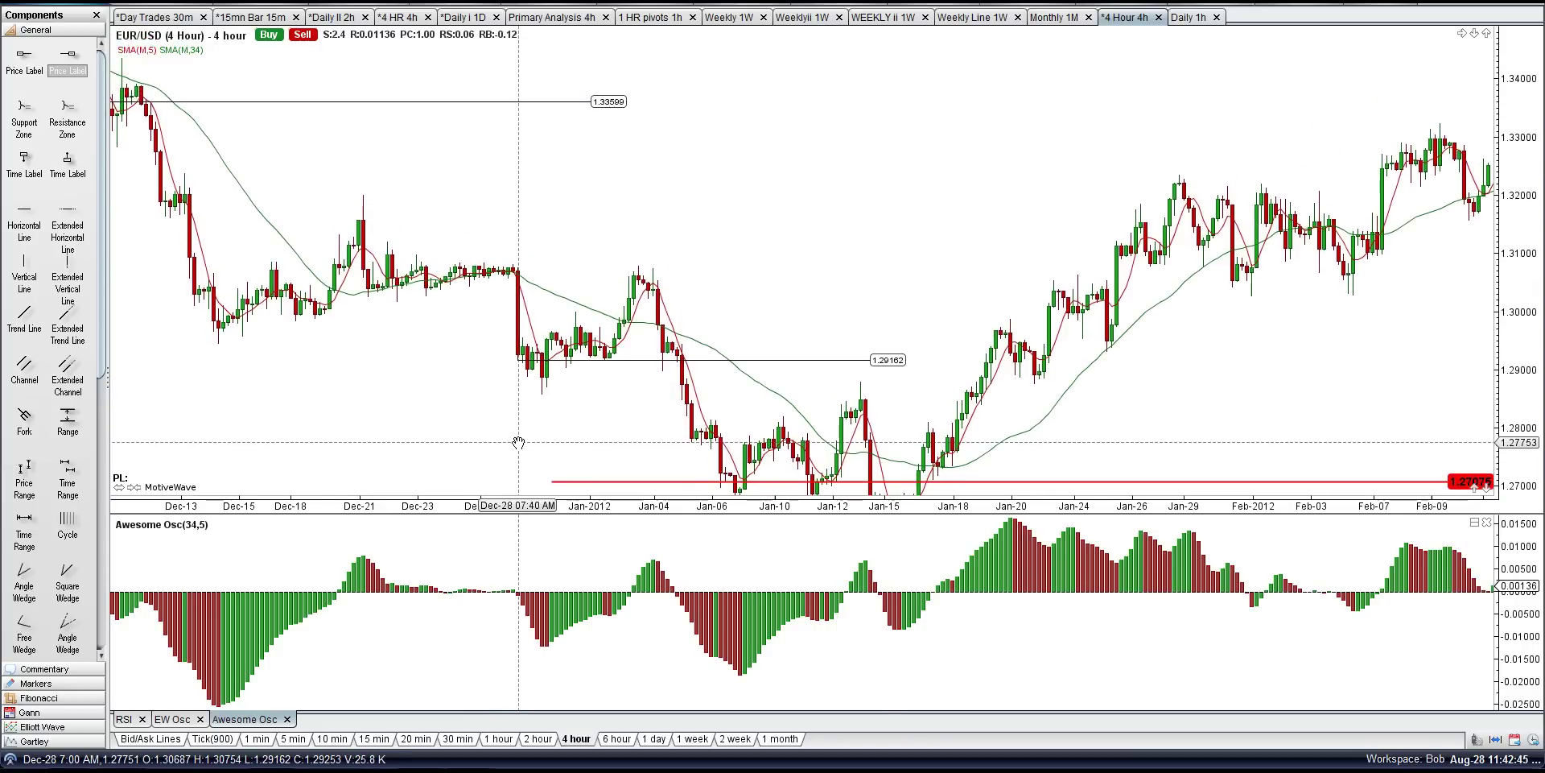
# - Move the 1.33599 price line down to 1.29006, just below the line on the December 28 low
pyautogui.moveTo(327, 102); pyautogui.dragTo(601, 378)
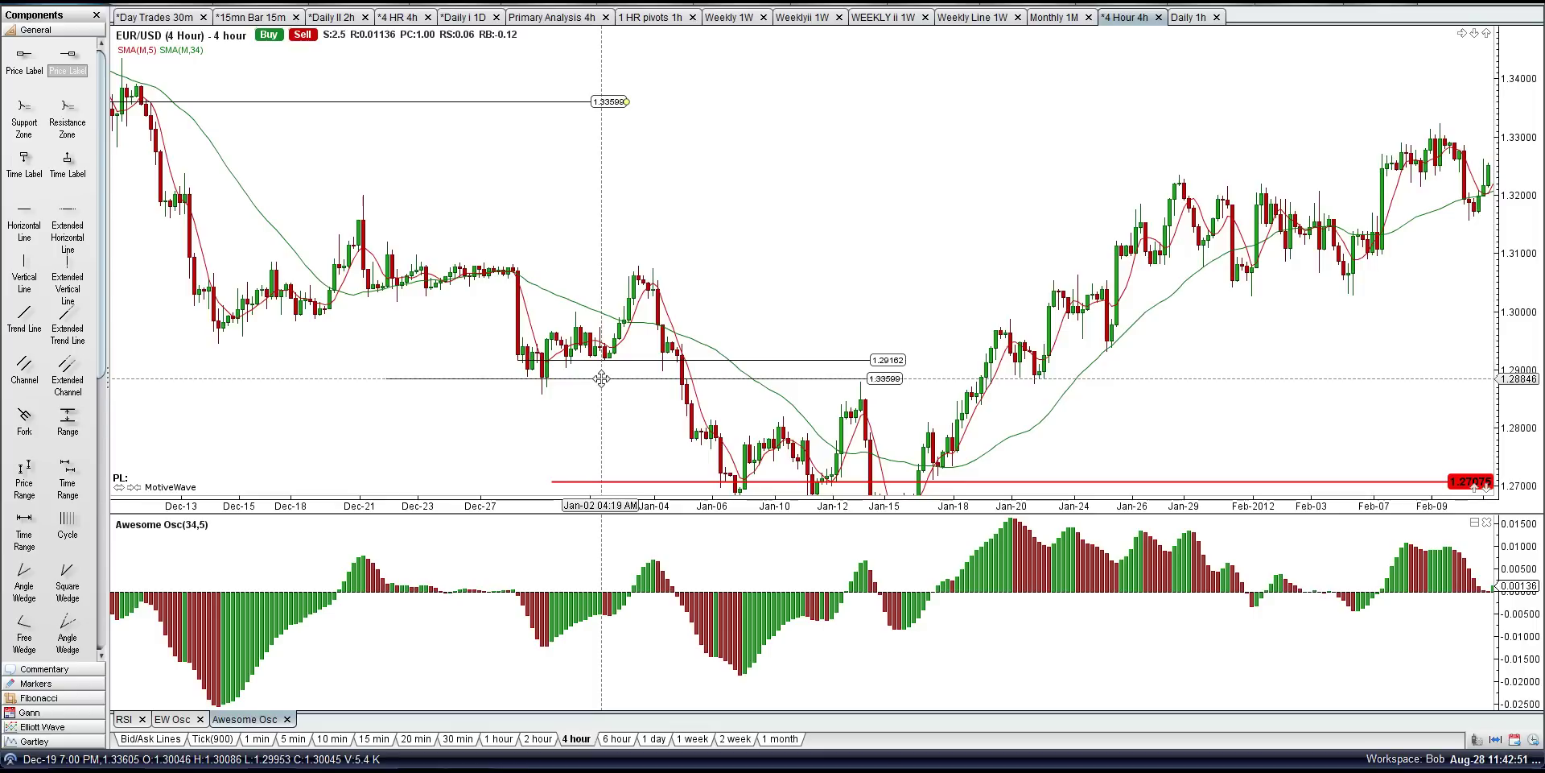
pyautogui.moveTo(601, 378); pyautogui.dragTo(601, 378)
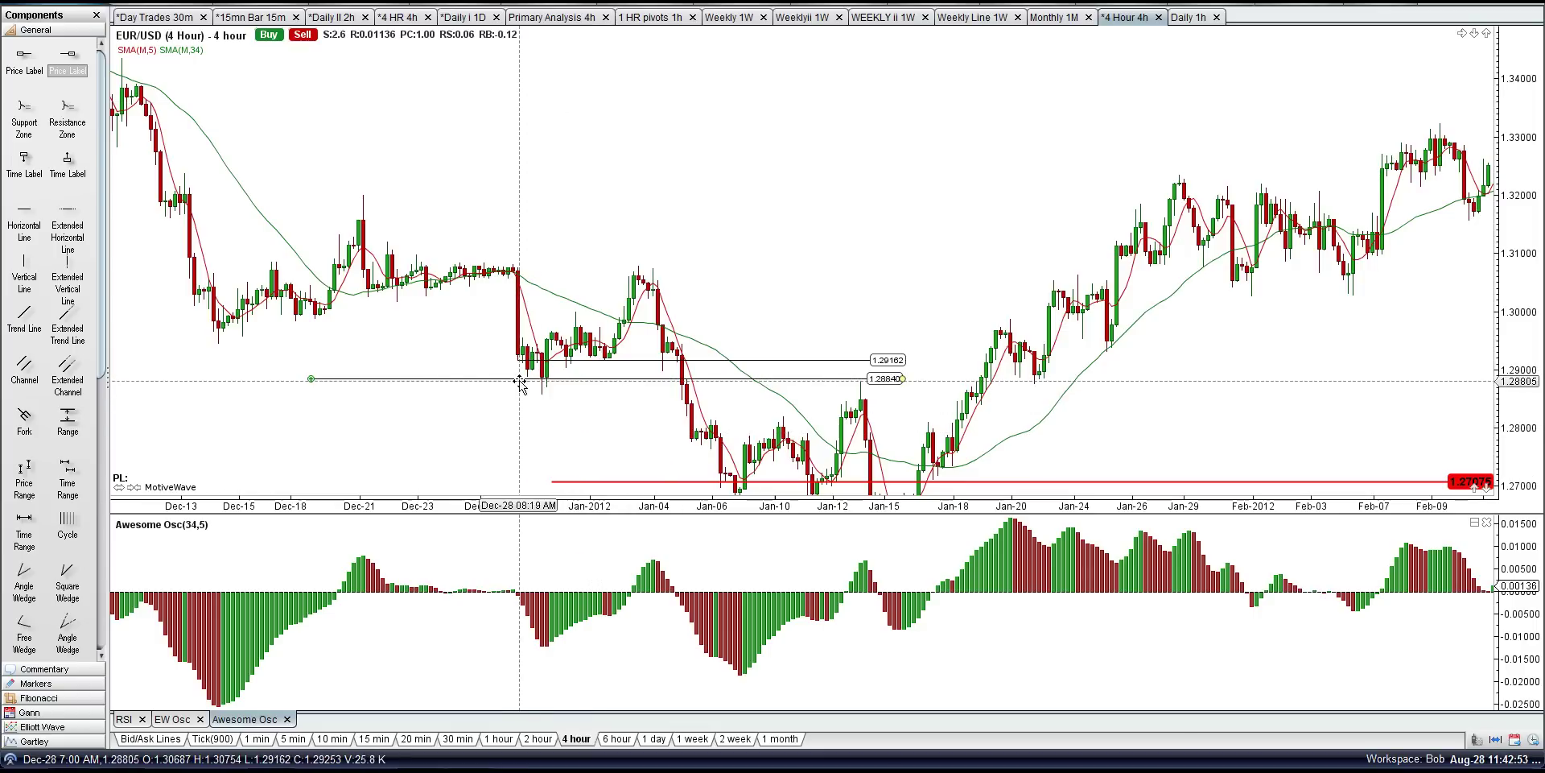
pyautogui.moveTo(513, 376); pyautogui.dragTo(516, 367)
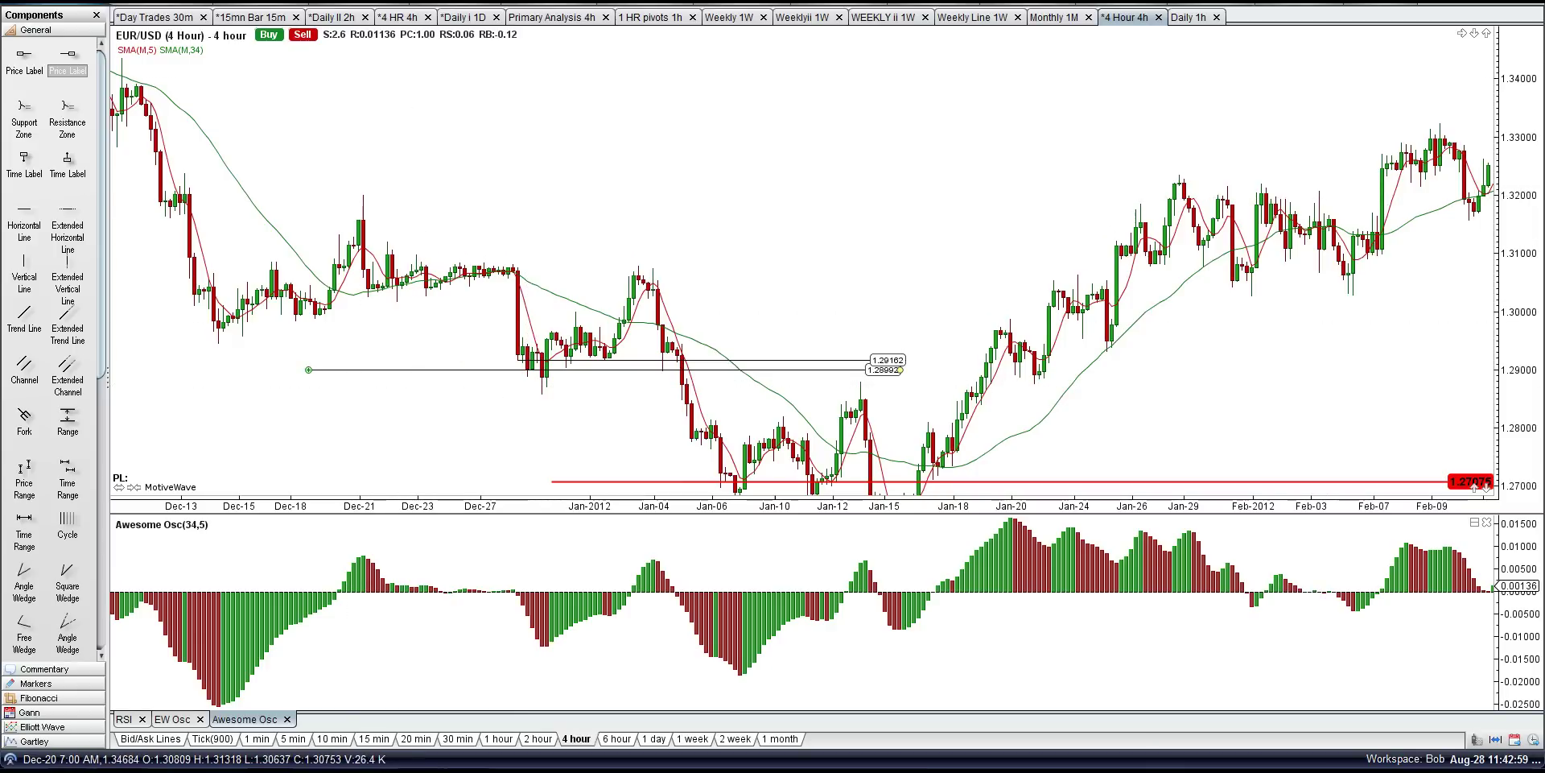
pyautogui.rightClick(276, 4)
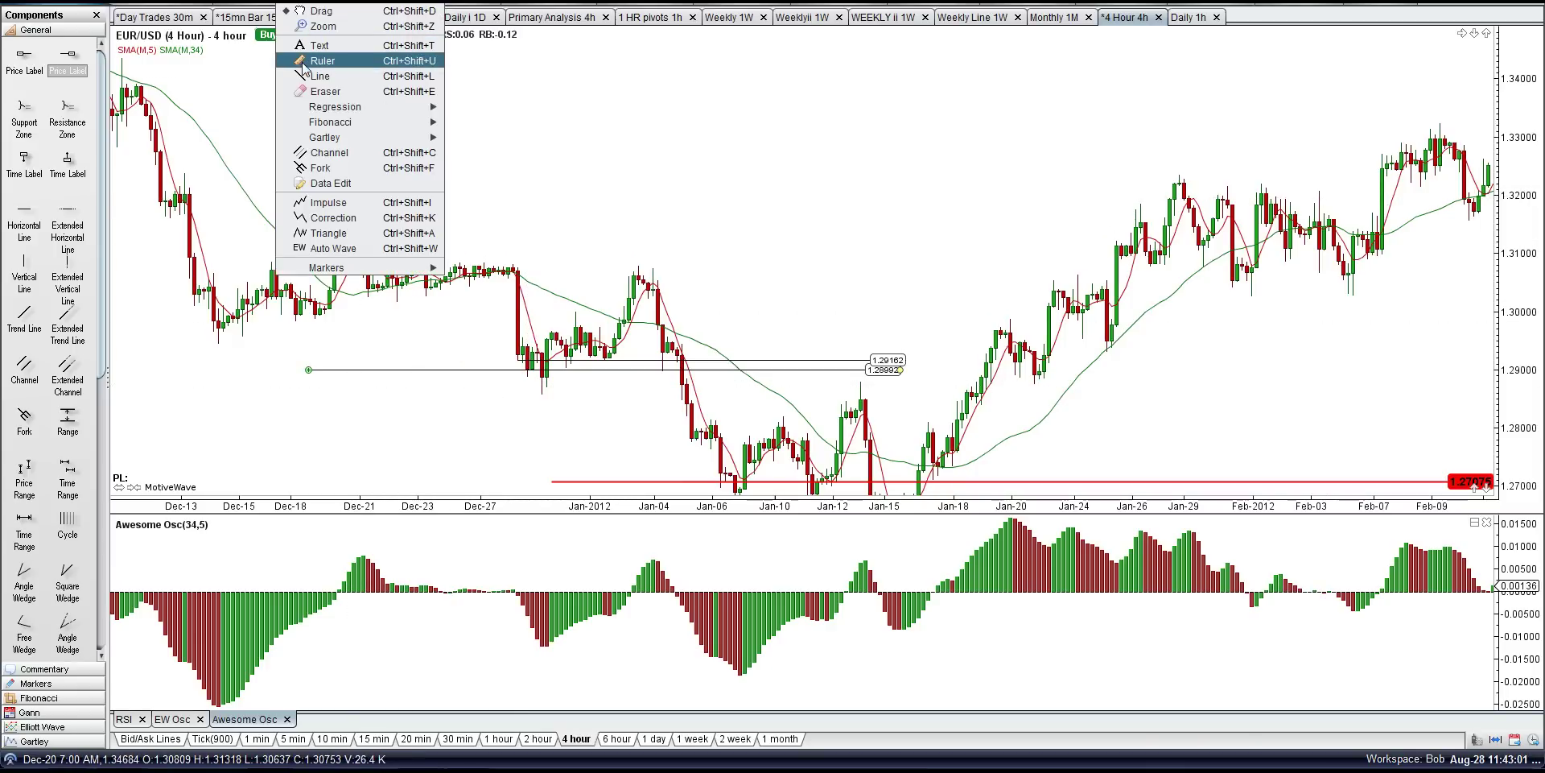
pyautogui.click(334, 61)
pyautogui.moveTo(483, 368)
pyautogui.mouseDown()
pyautogui.moveTo(397, 214)
pyautogui.moveTo(486, 370)
pyautogui.mouseUp()
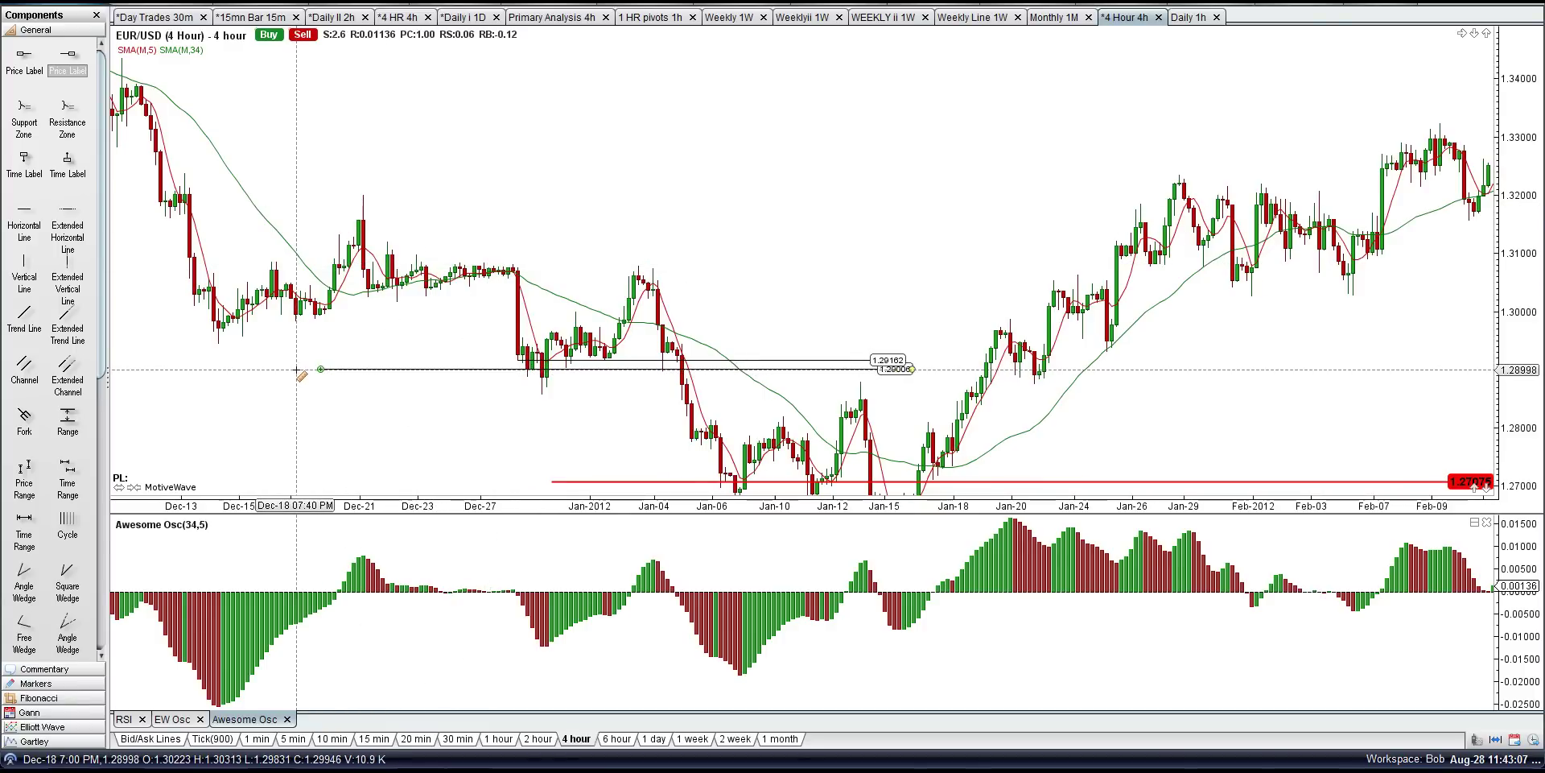
# - Measure with the Ruler from the 1.29006 line down to the January 9 lows, then return to Drag mode
pyautogui.moveTo(297, 367); pyautogui.dragTo(750, 489)
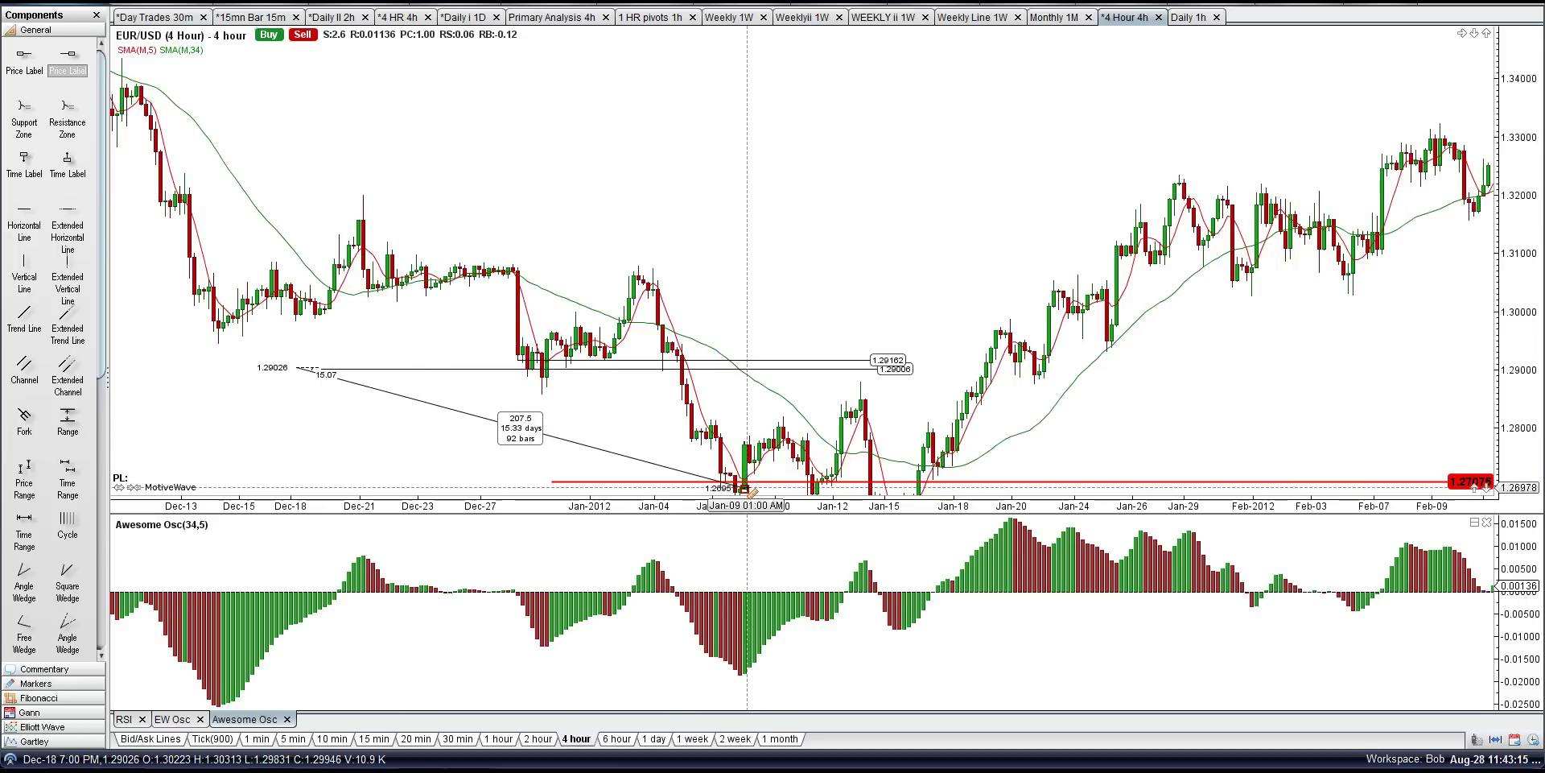
pyautogui.press('Escape')
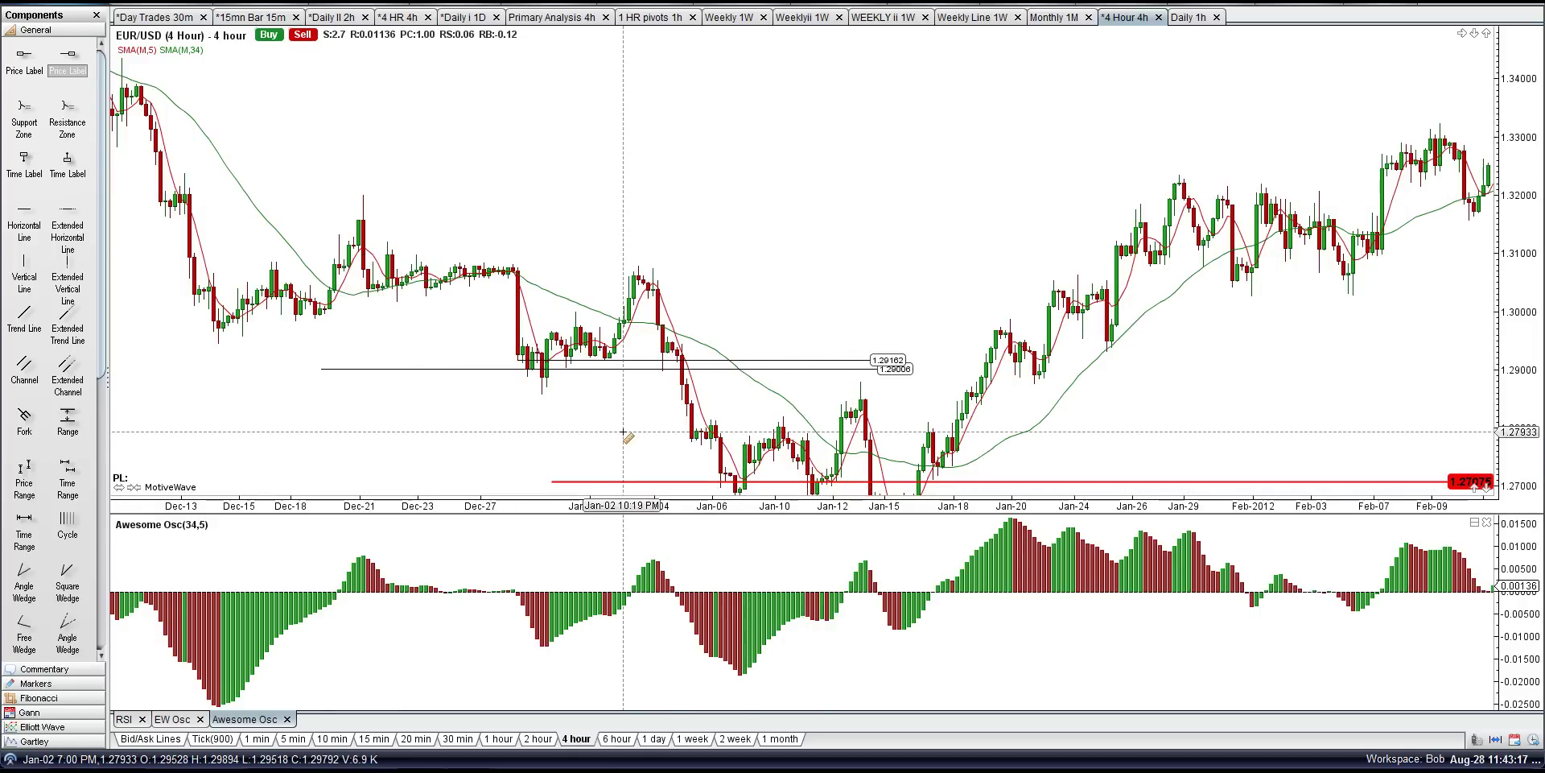
pyautogui.rightClick(624, 432)
pyautogui.press('Escape')
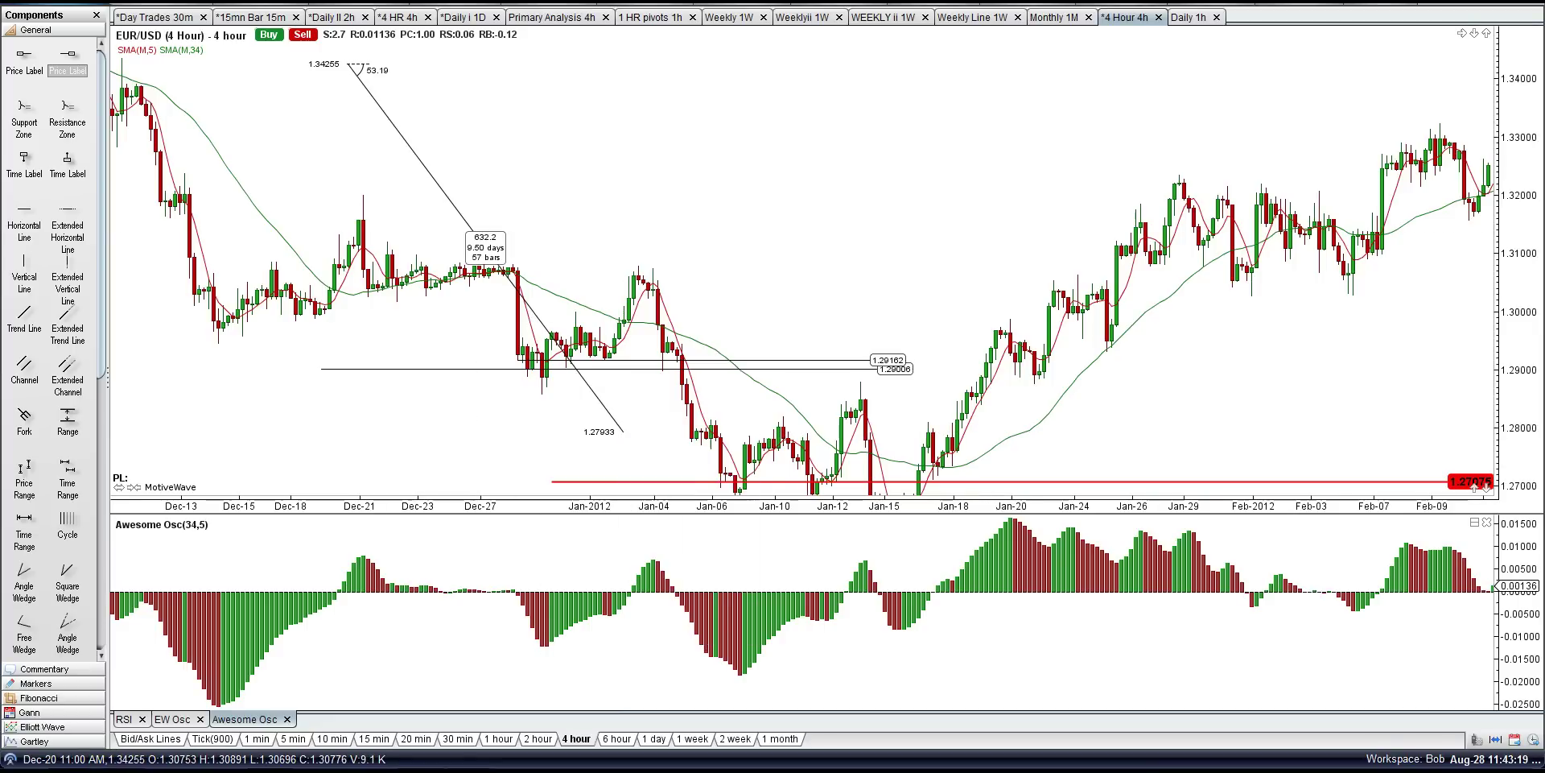
pyautogui.rightClick(347, 65)
pyautogui.click(346, 56)
# - Measure with the Ruler from the 1.29006 line down to the mid-January low, then return to Drag mode
pyautogui.moveTo(763, 277); pyautogui.dragTo(696, 145)
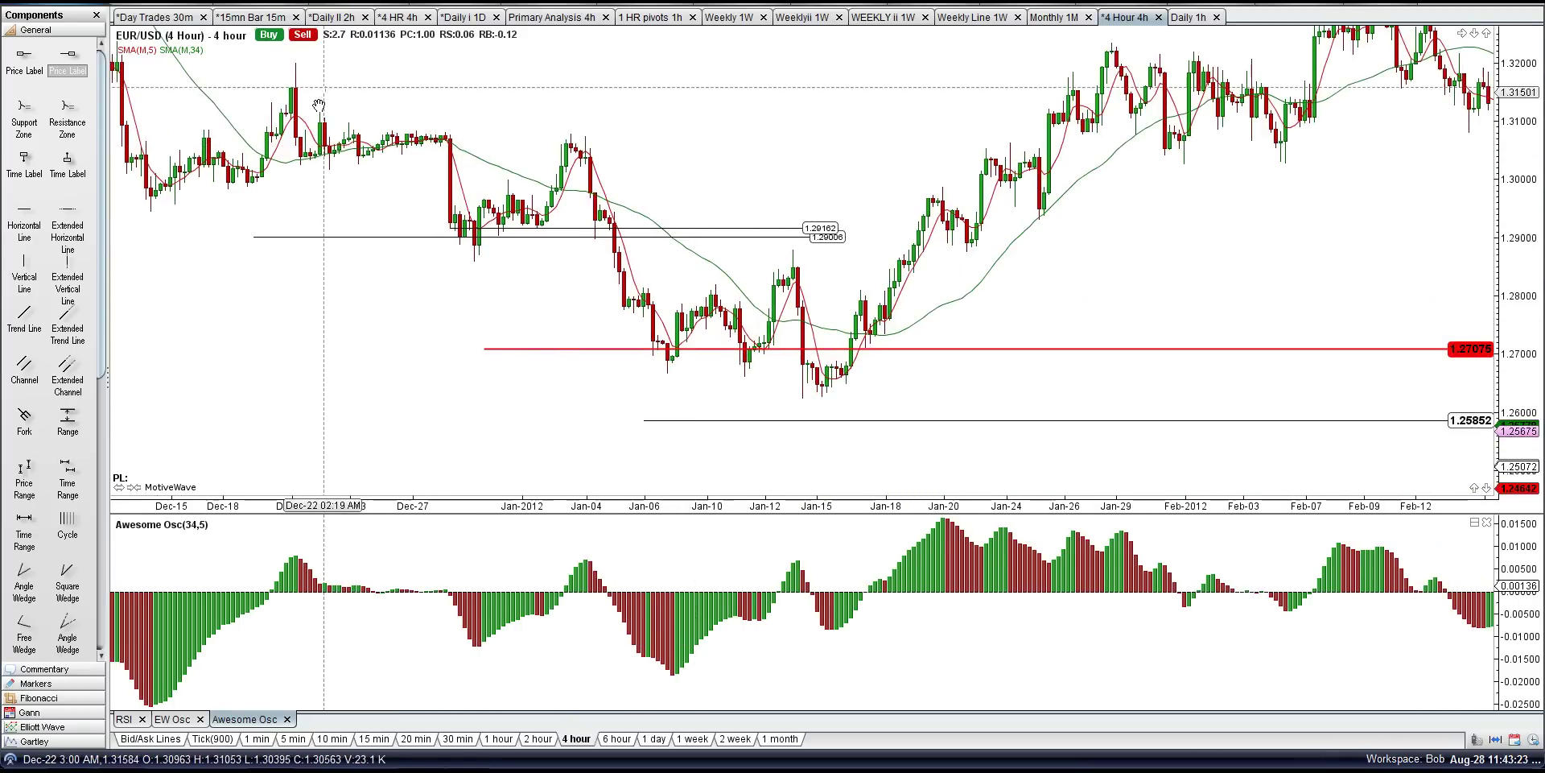
pyautogui.rightClick(277, 4)
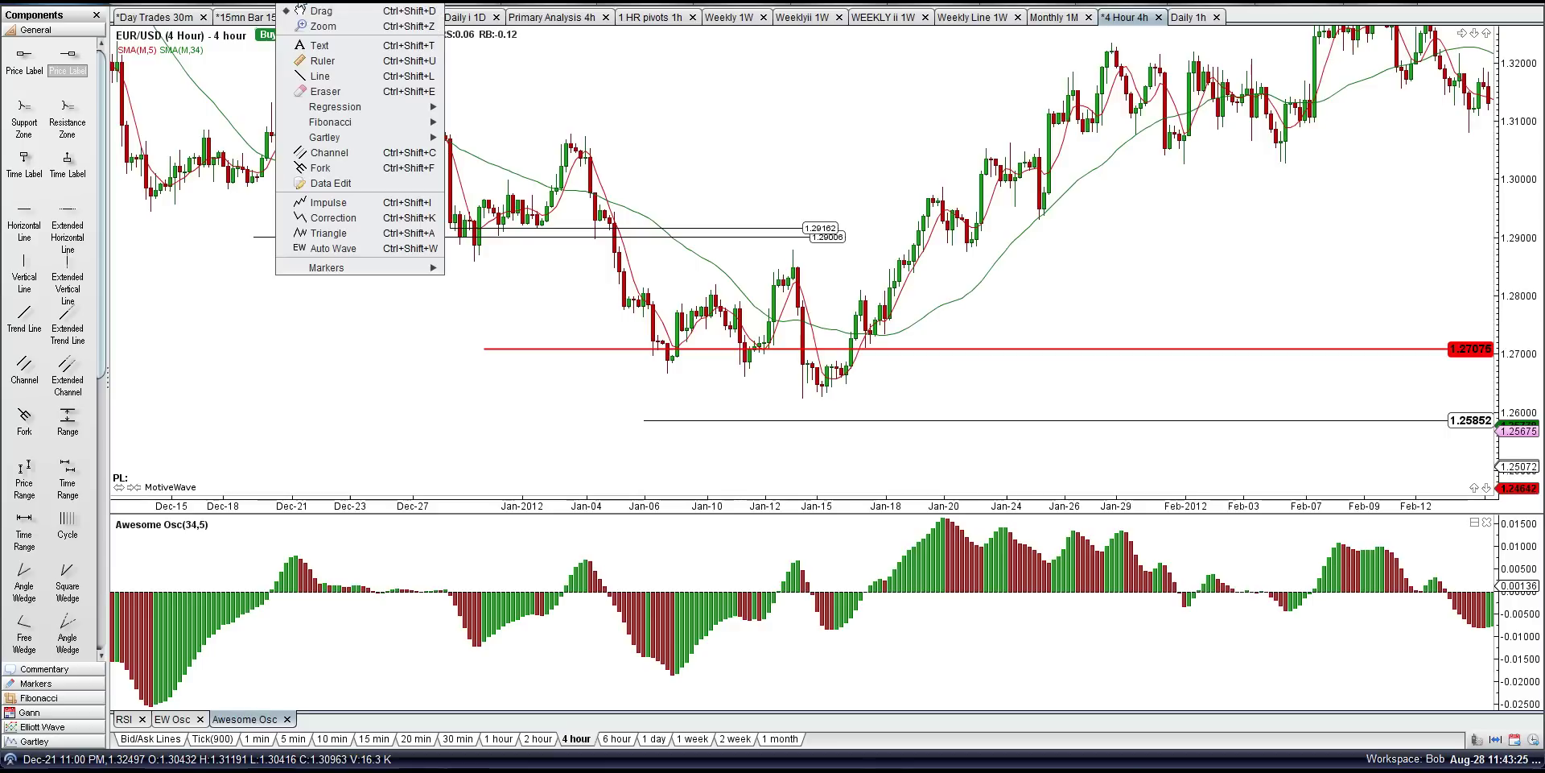
pyautogui.click(322, 60)
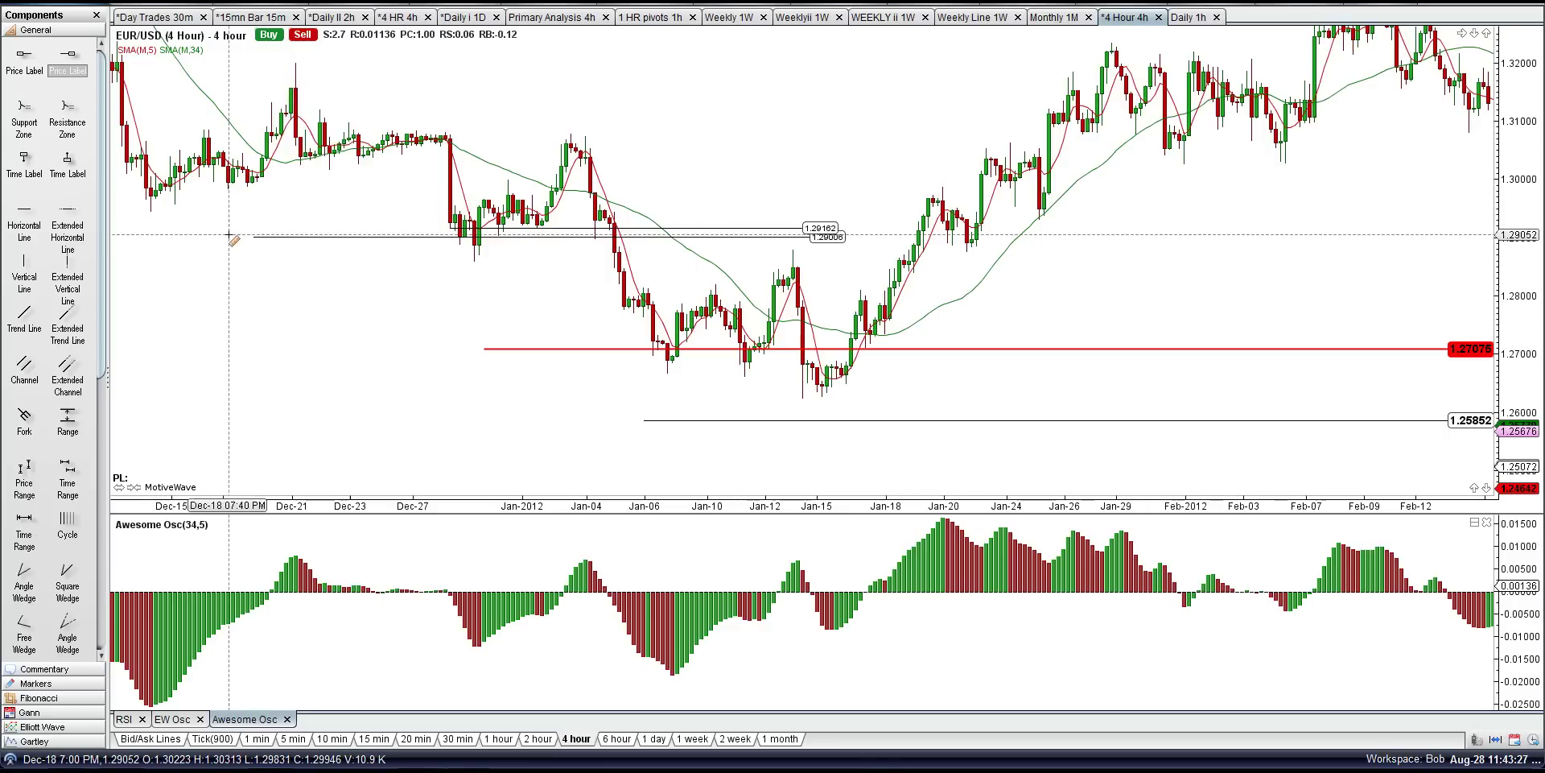
pyautogui.moveTo(231, 235)
pyautogui.mouseDown()
pyautogui.moveTo(308, 130)
pyautogui.moveTo(324, 61)
pyautogui.moveTo(676, 350)
pyautogui.moveTo(788, 397)
pyautogui.mouseUp()
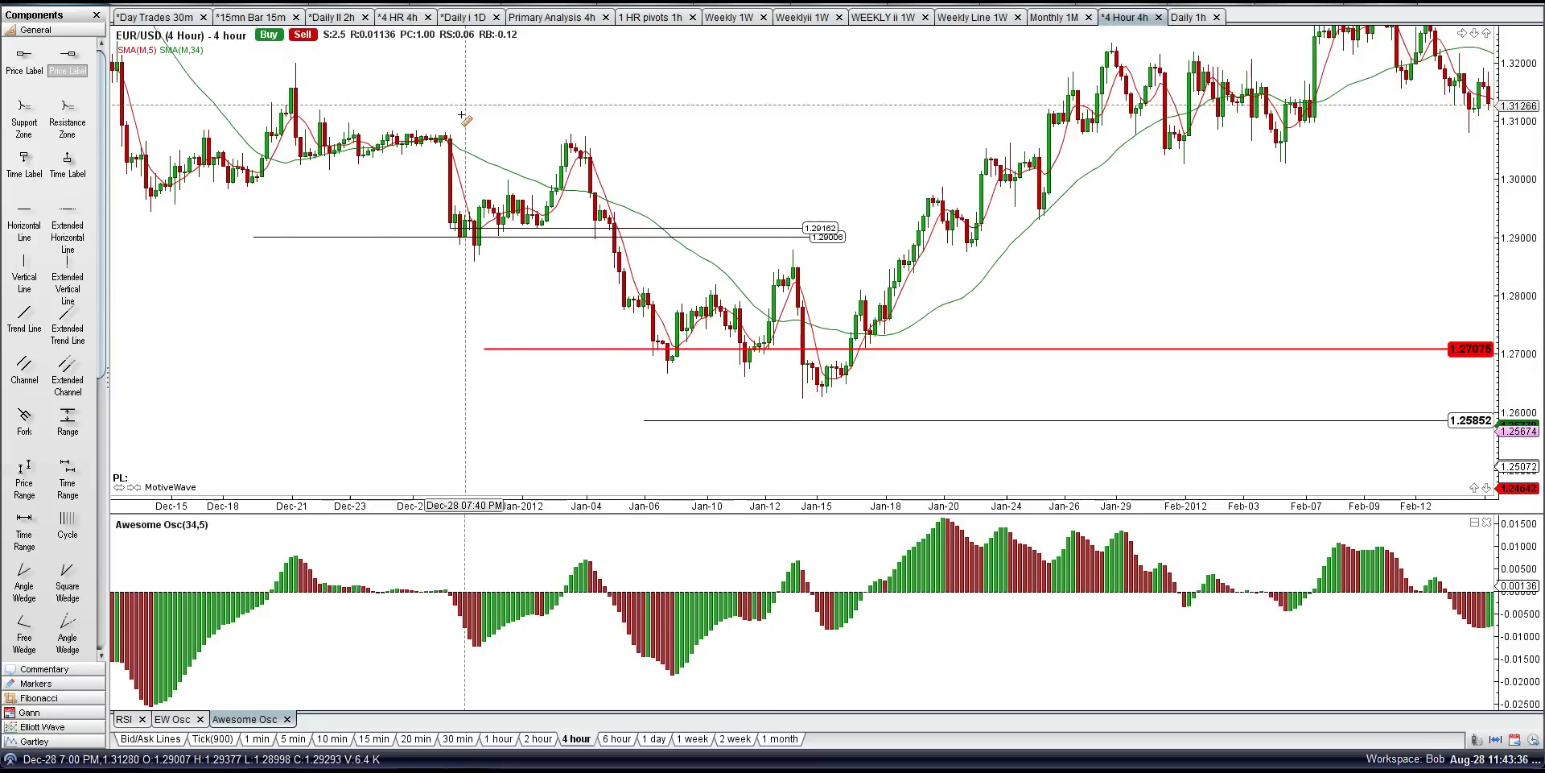
pyautogui.rightClick(277, 4)
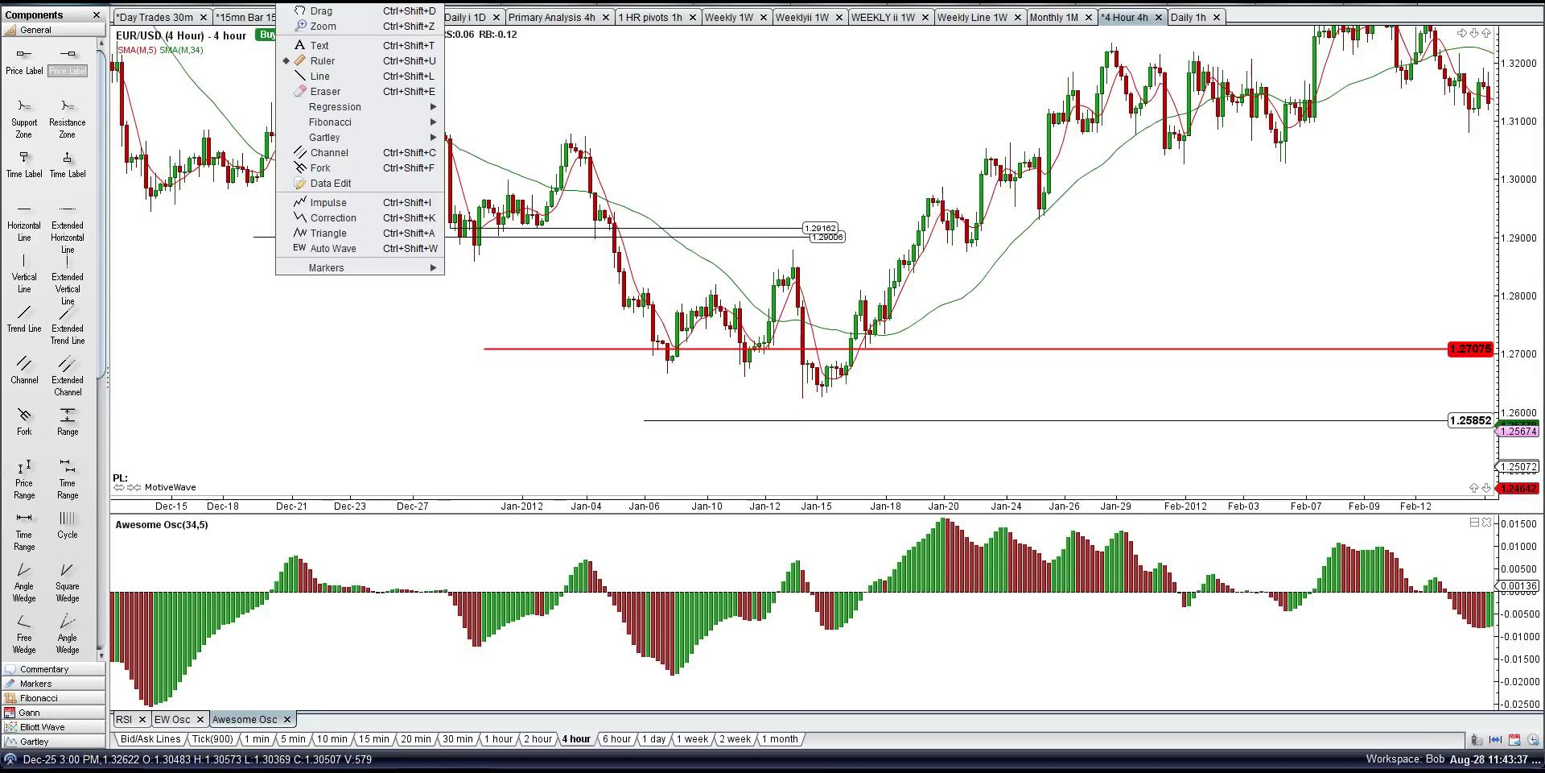
pyautogui.click(300, 10)
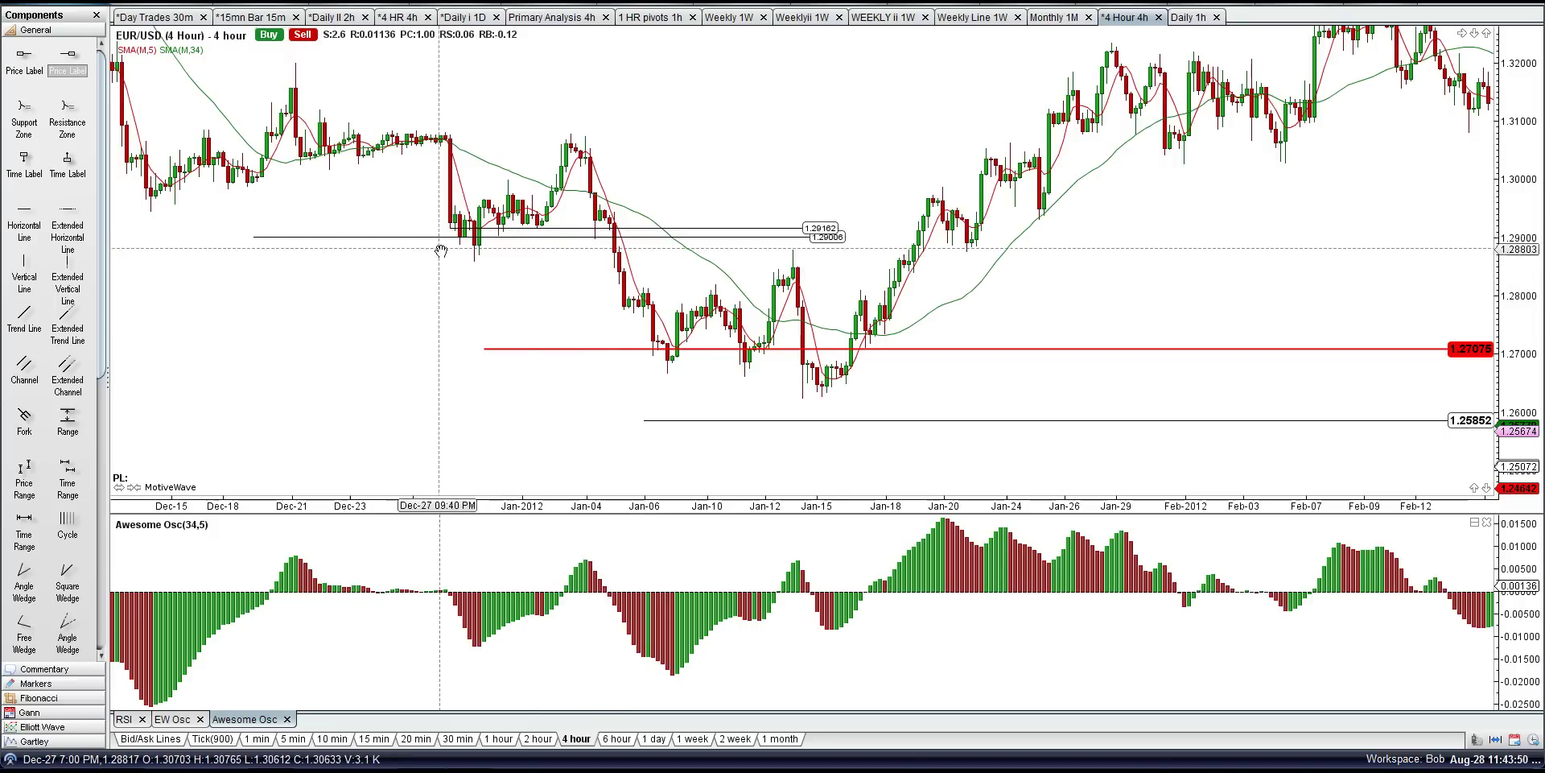
# - Reposition the two price lines for the January 4 setup, one at 1.29269 and the other at the recent high, 1.30777
pyautogui.moveTo(587, 240); pyautogui.dragTo(588, 252)
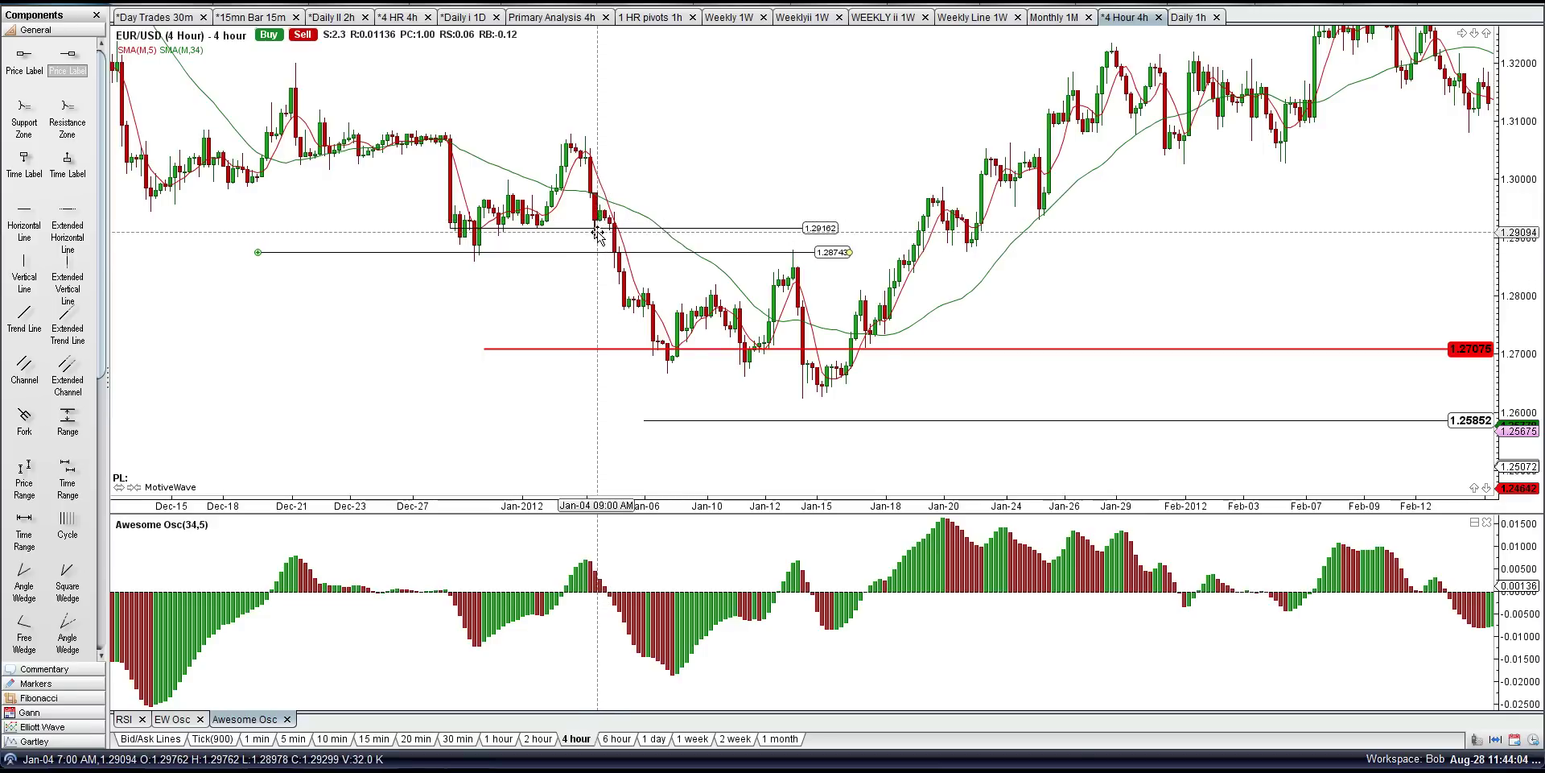
pyautogui.moveTo(601, 230); pyautogui.dragTo(602, 223)
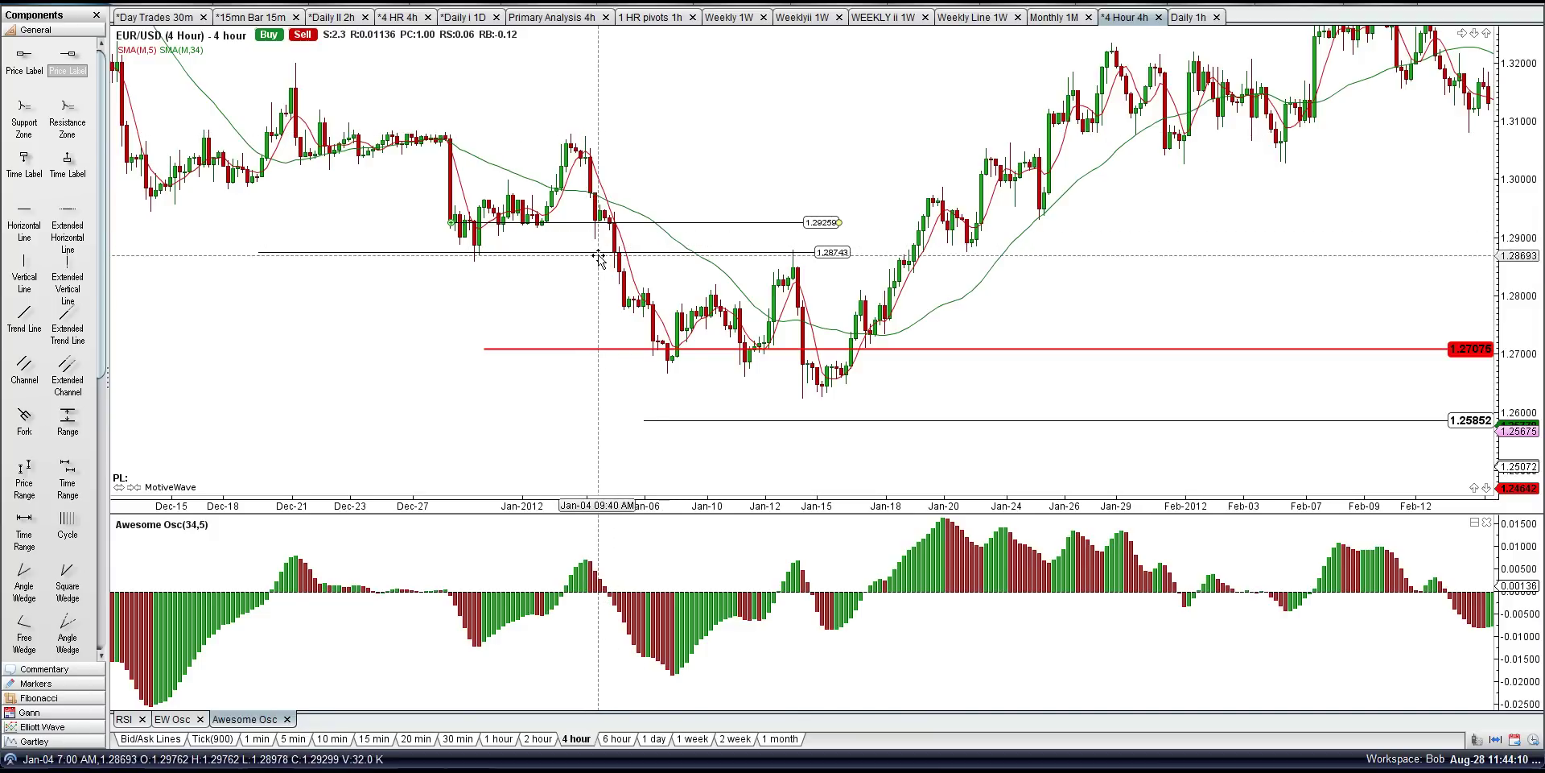
pyautogui.moveTo(598, 253); pyautogui.dragTo(620, 134)
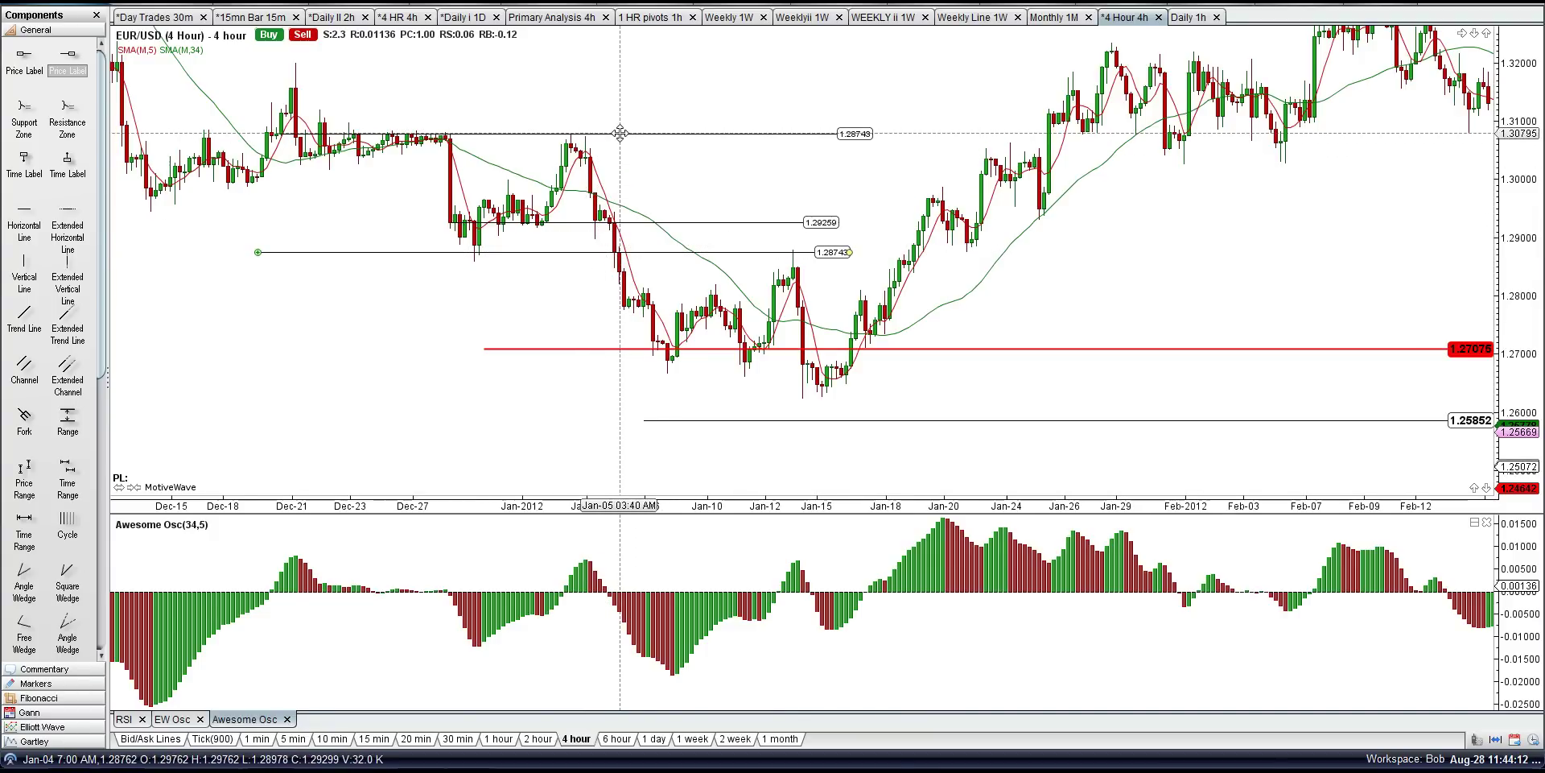
# - Measure with the Ruler from the 1.29269 line down toward the mid-January bars, then return to Drag mode
pyautogui.rightClick(374, 36)
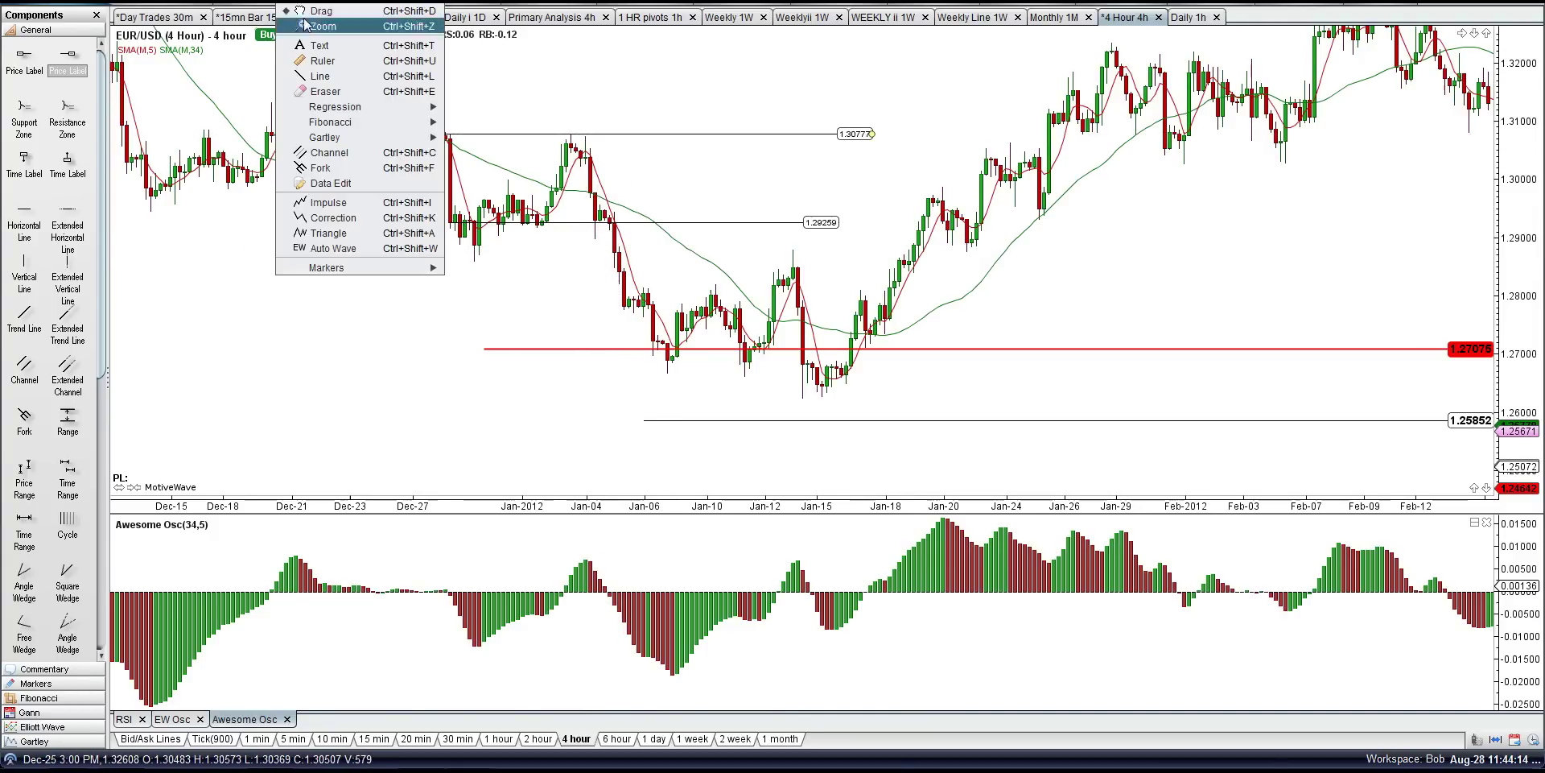
pyautogui.click(307, 59)
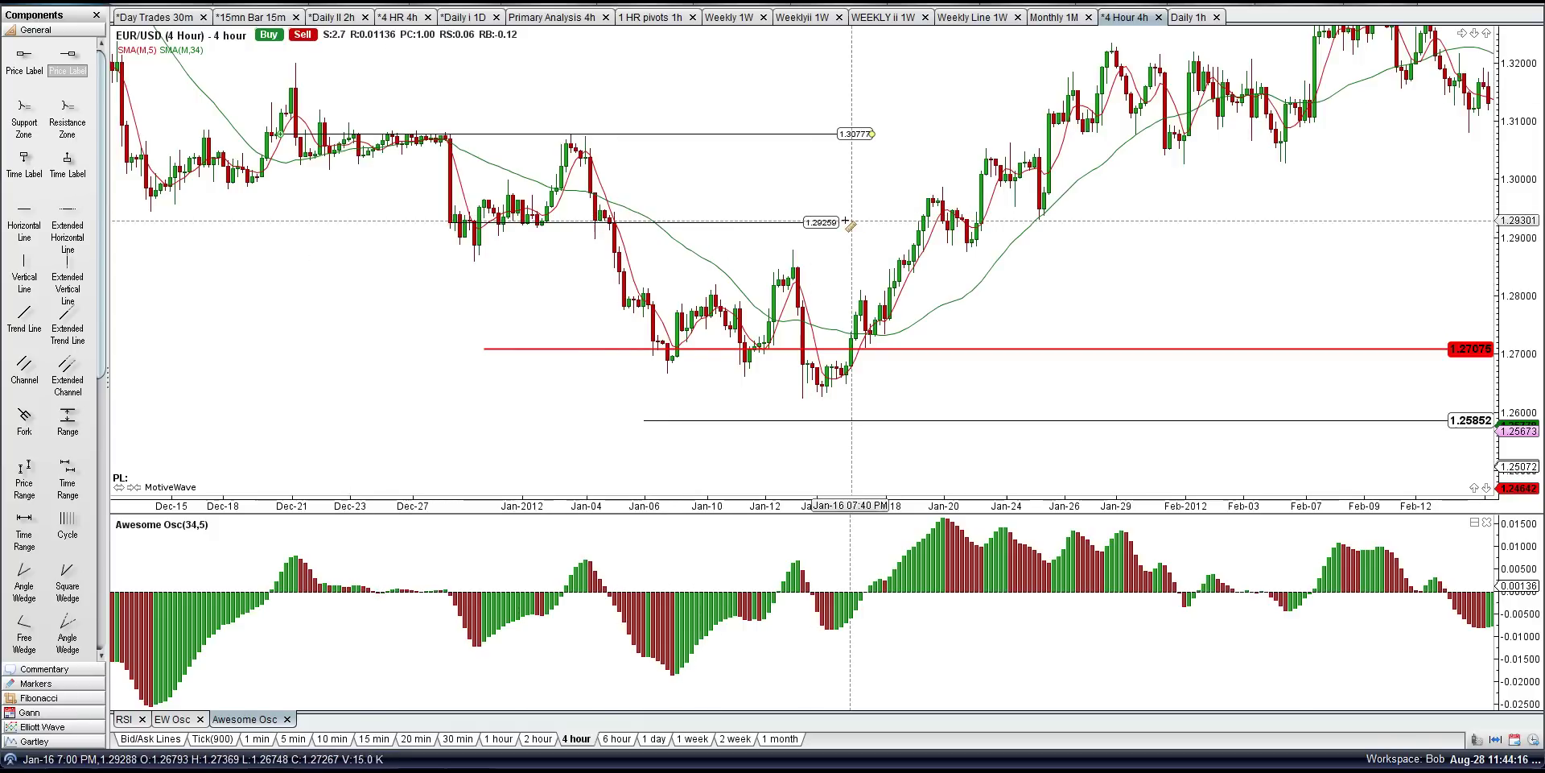
pyautogui.moveTo(857, 221)
pyautogui.mouseDown()
pyautogui.moveTo(730, 133)
pyautogui.moveTo(717, 265)
pyautogui.moveTo(679, 361)
pyautogui.moveTo(761, 364)
pyautogui.moveTo(802, 397)
pyautogui.moveTo(724, 375)
pyautogui.moveTo(797, 344)
pyautogui.moveTo(809, 279)
pyautogui.mouseUp()
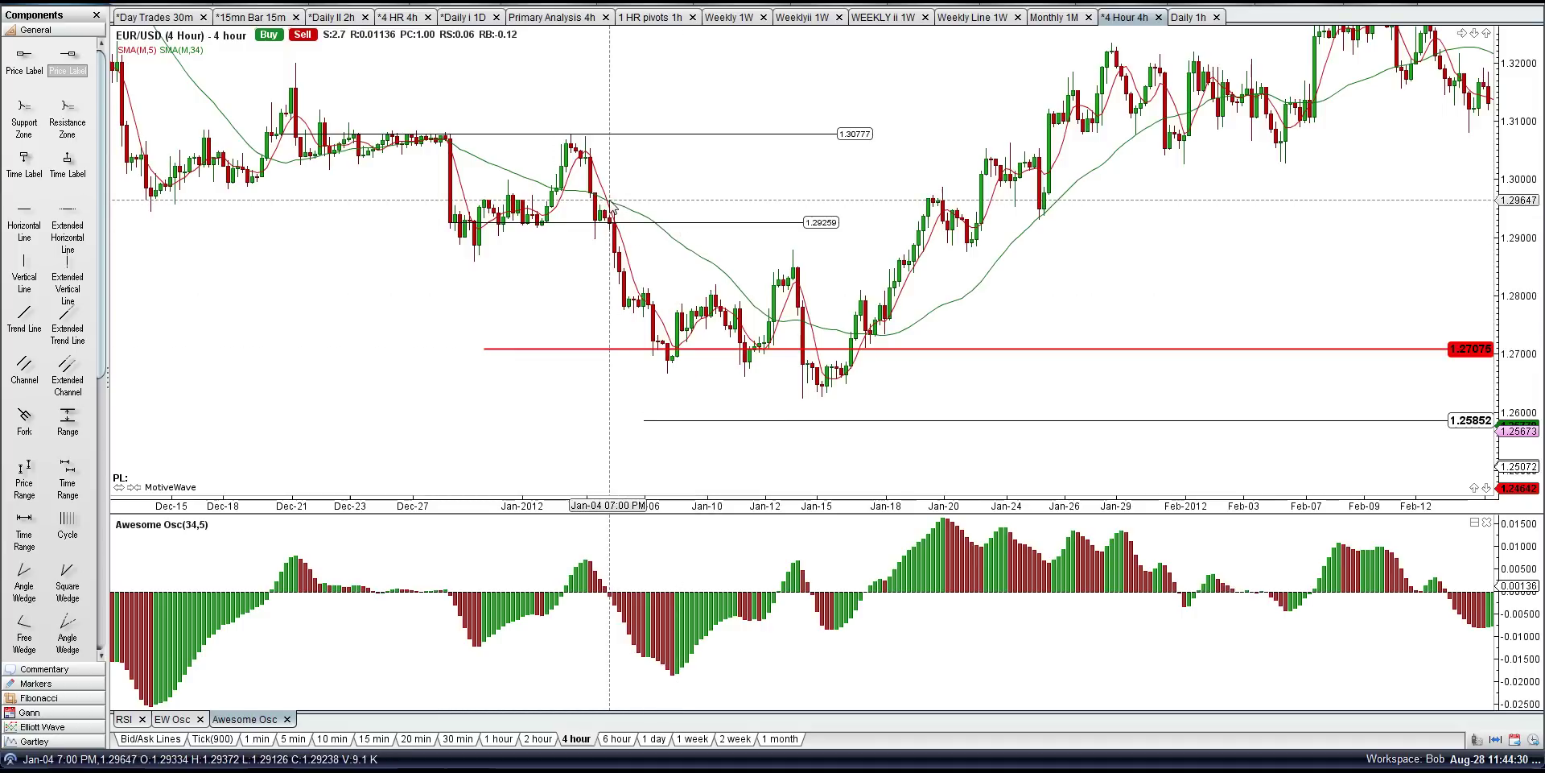
pyautogui.rightClick(277, 4)
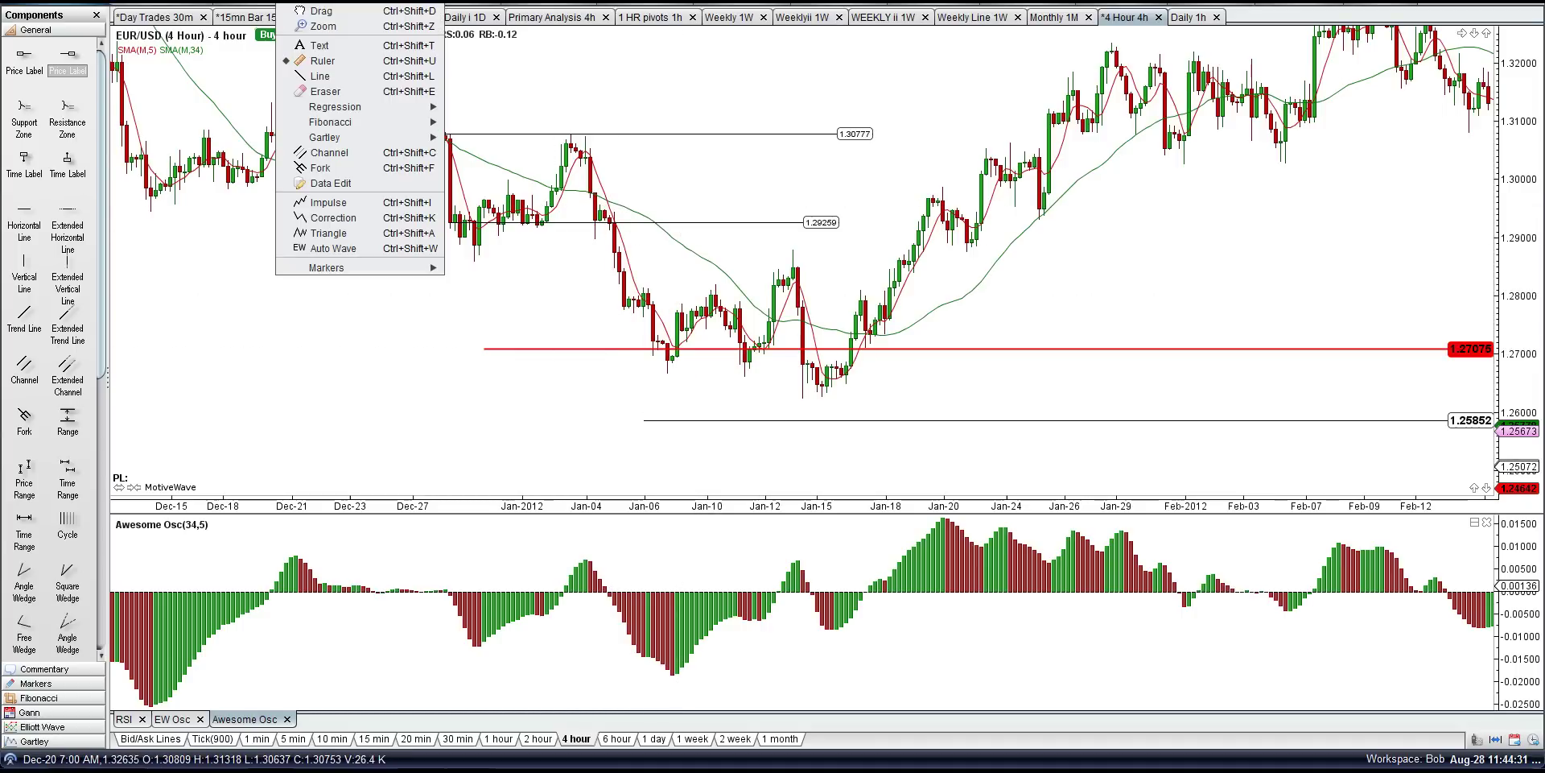
pyautogui.click(298, 13)
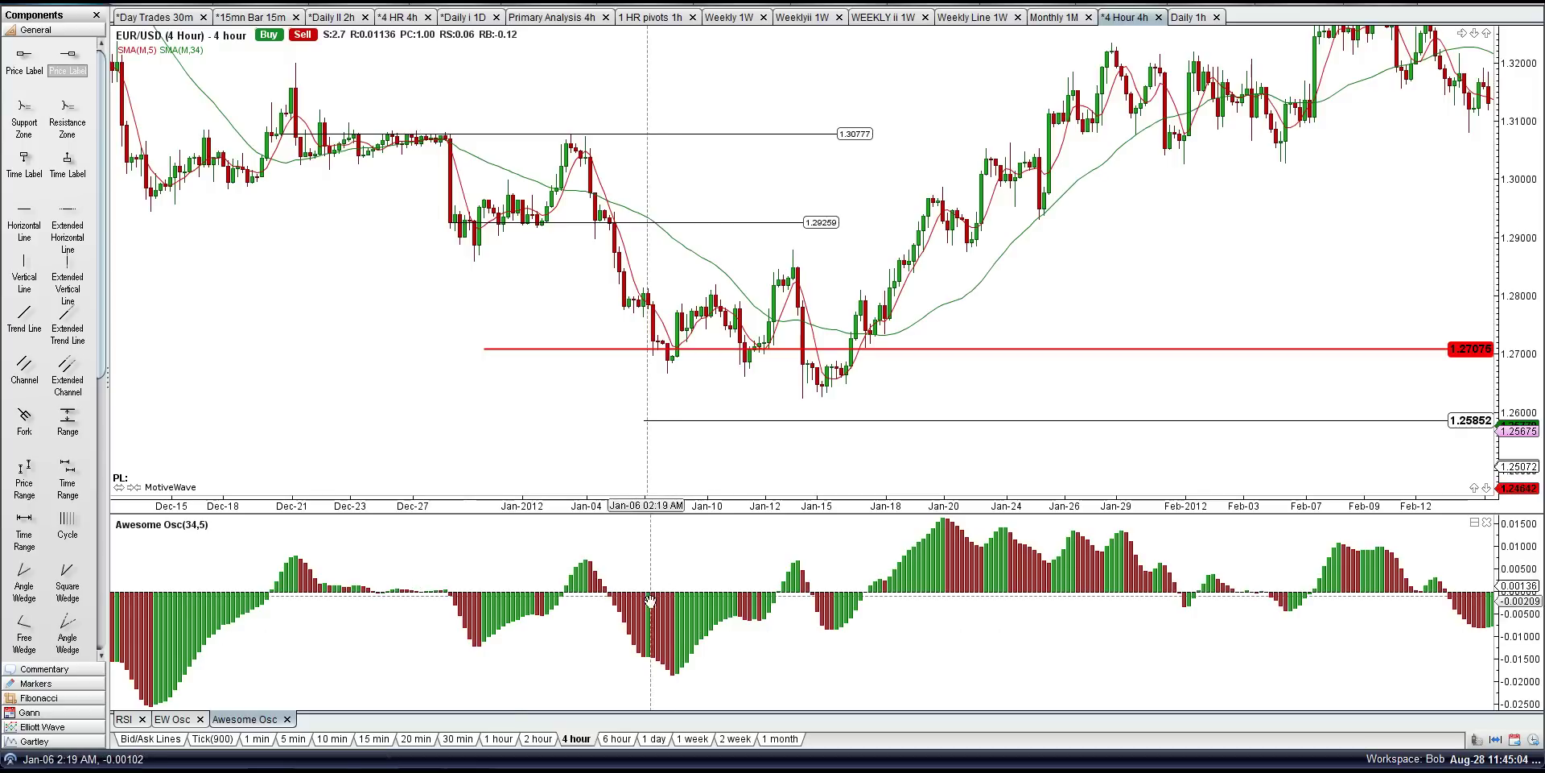
# - Examine the EUR/USD price and Awesome Oscillator swings from November 2011 through February 2012 for further setups
pyautogui.moveTo(336, 424); pyautogui.dragTo(519, 332)
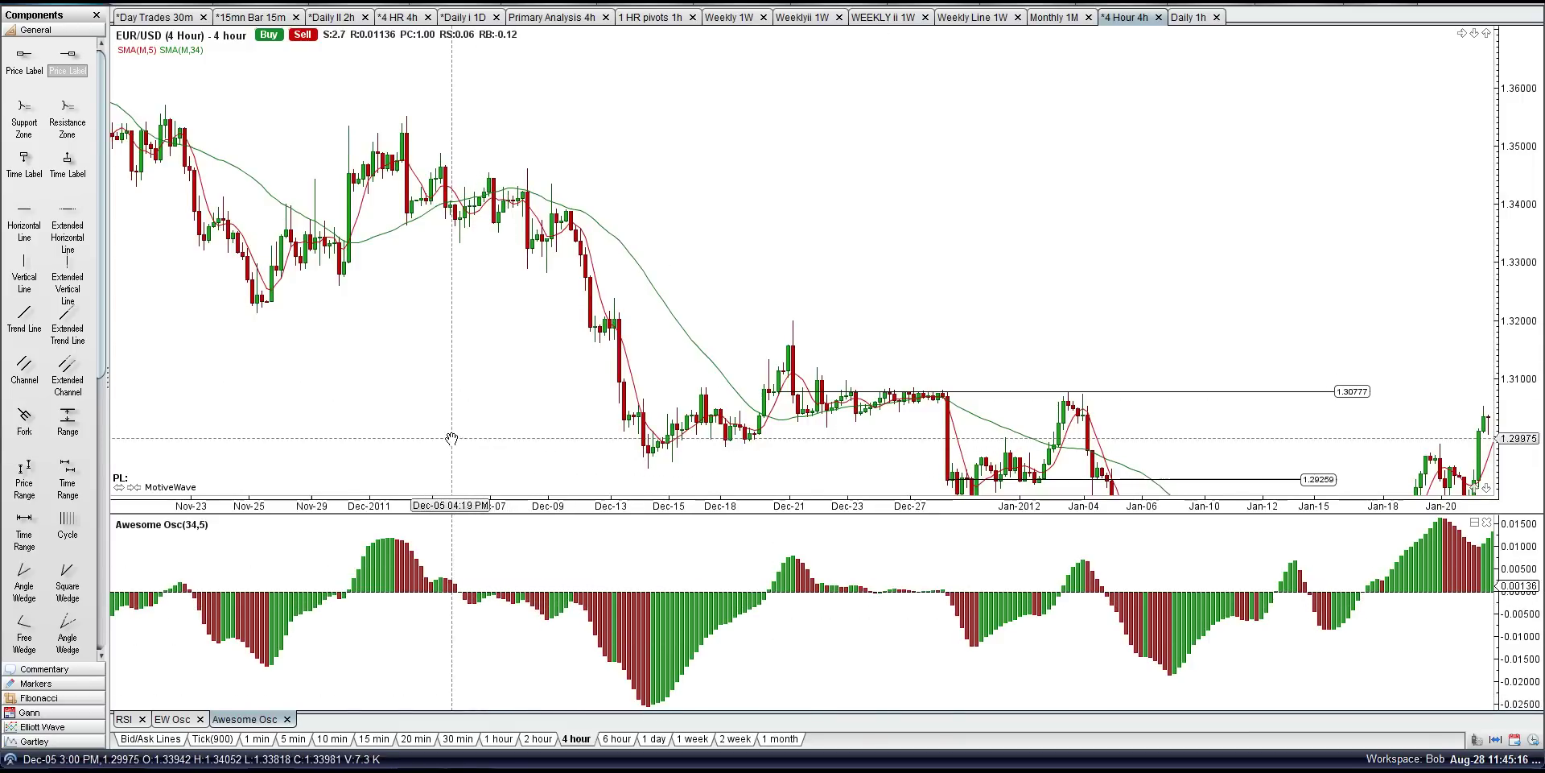
pyautogui.moveTo(419, 455); pyautogui.dragTo(821, 349)
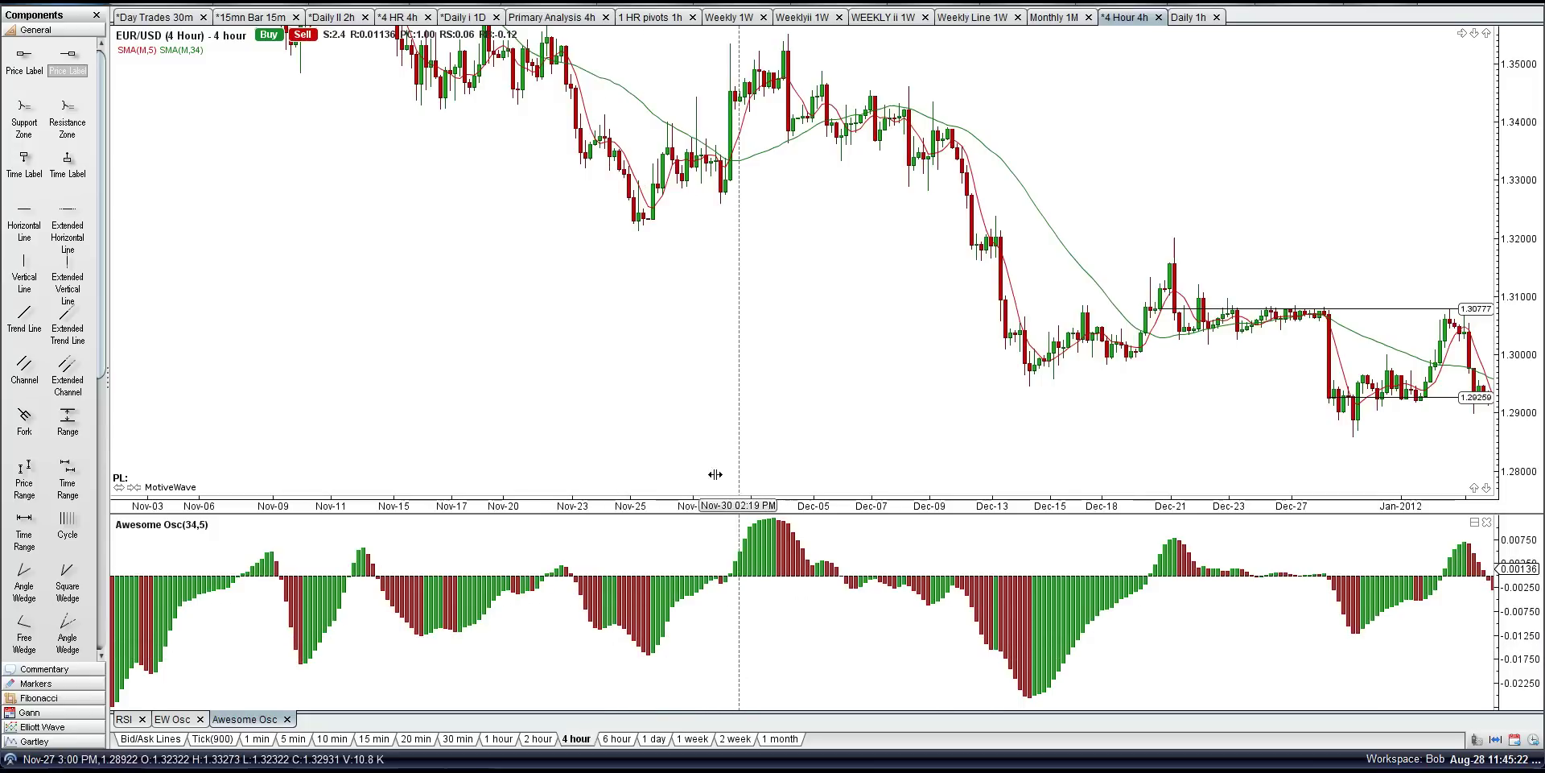
pyautogui.scroll(5, 713, 403)
pyautogui.scroll(-15, 710, 390)
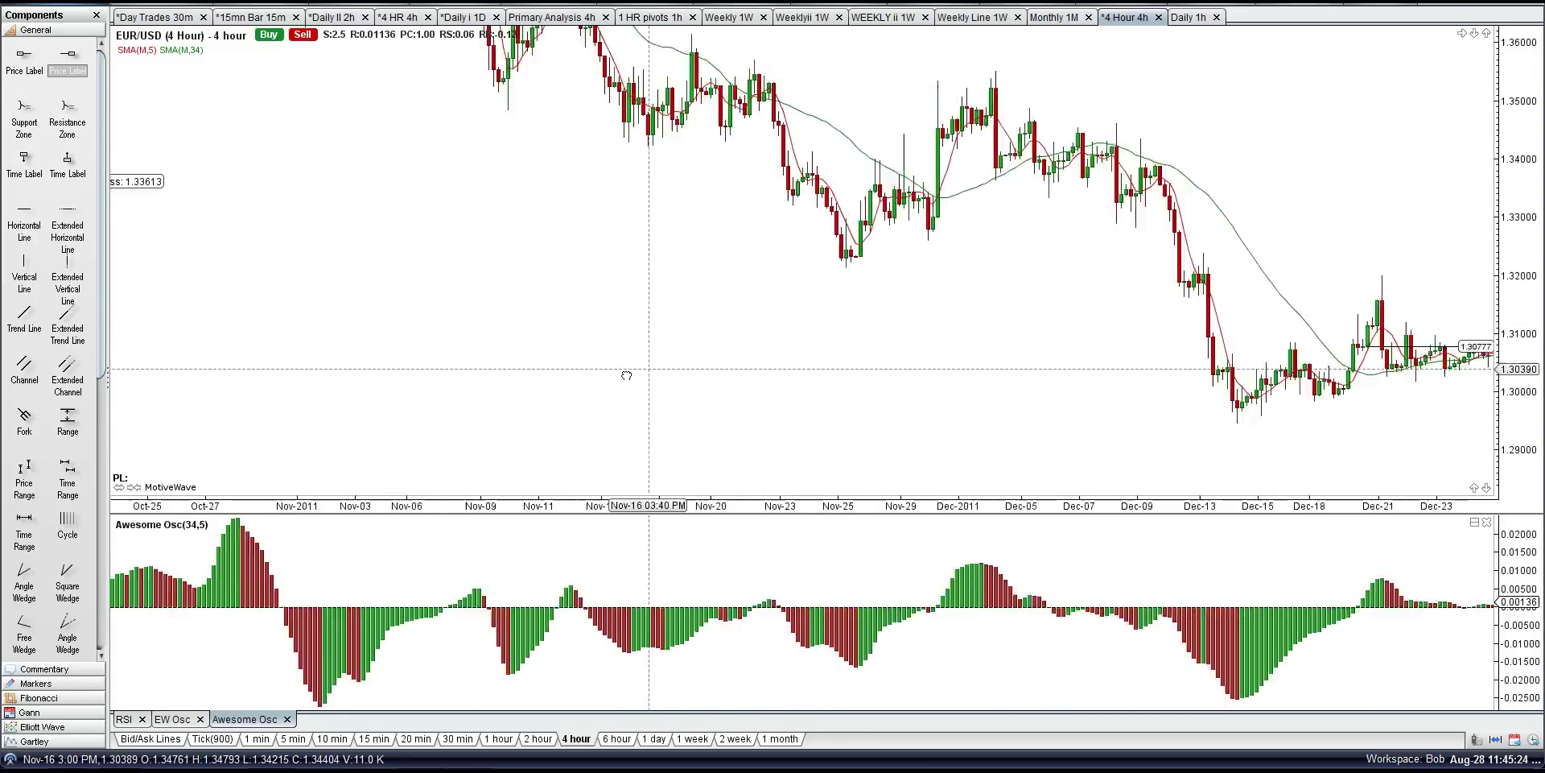
pyautogui.scroll(-5, 644, 241)
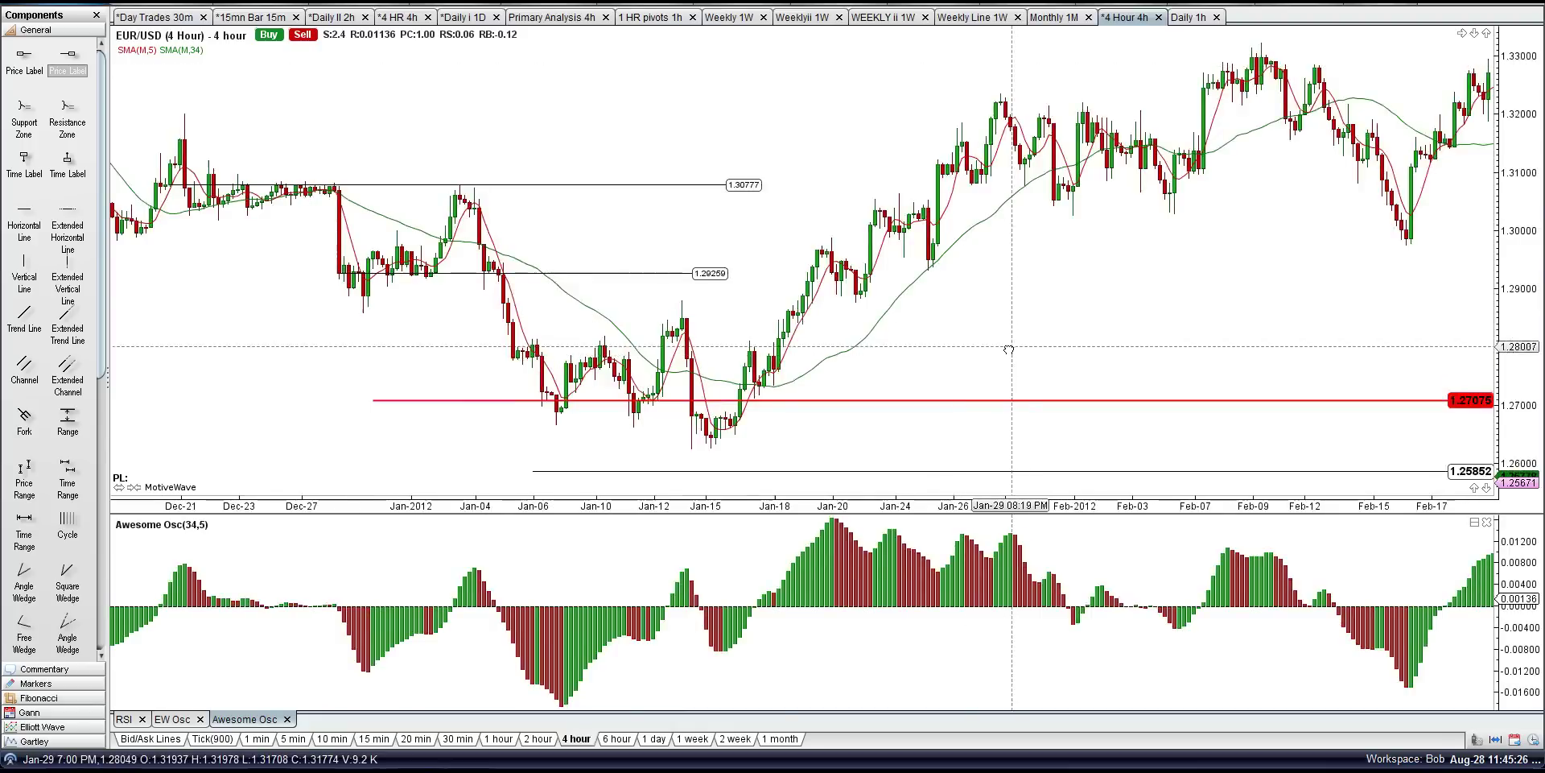
pyautogui.scroll(-2, 845, 402)
pyautogui.moveTo(711, 424); pyautogui.dragTo(807, 348)
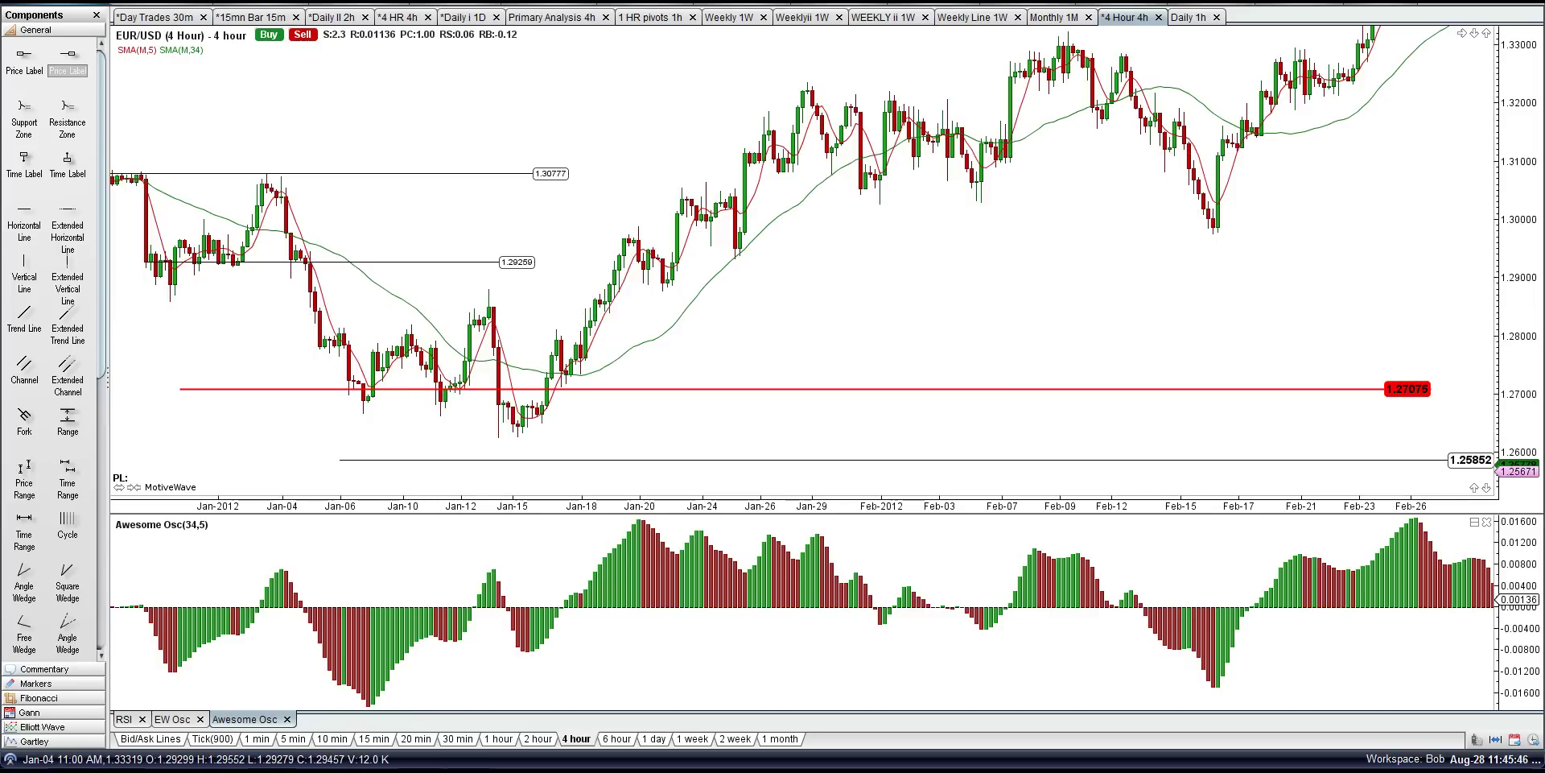
# - Measure with the Ruler from the January 18 bars up to the February 9 high, then return to Drag mode
pyautogui.rightClick(300, 24)
pyautogui.click(298, 61)
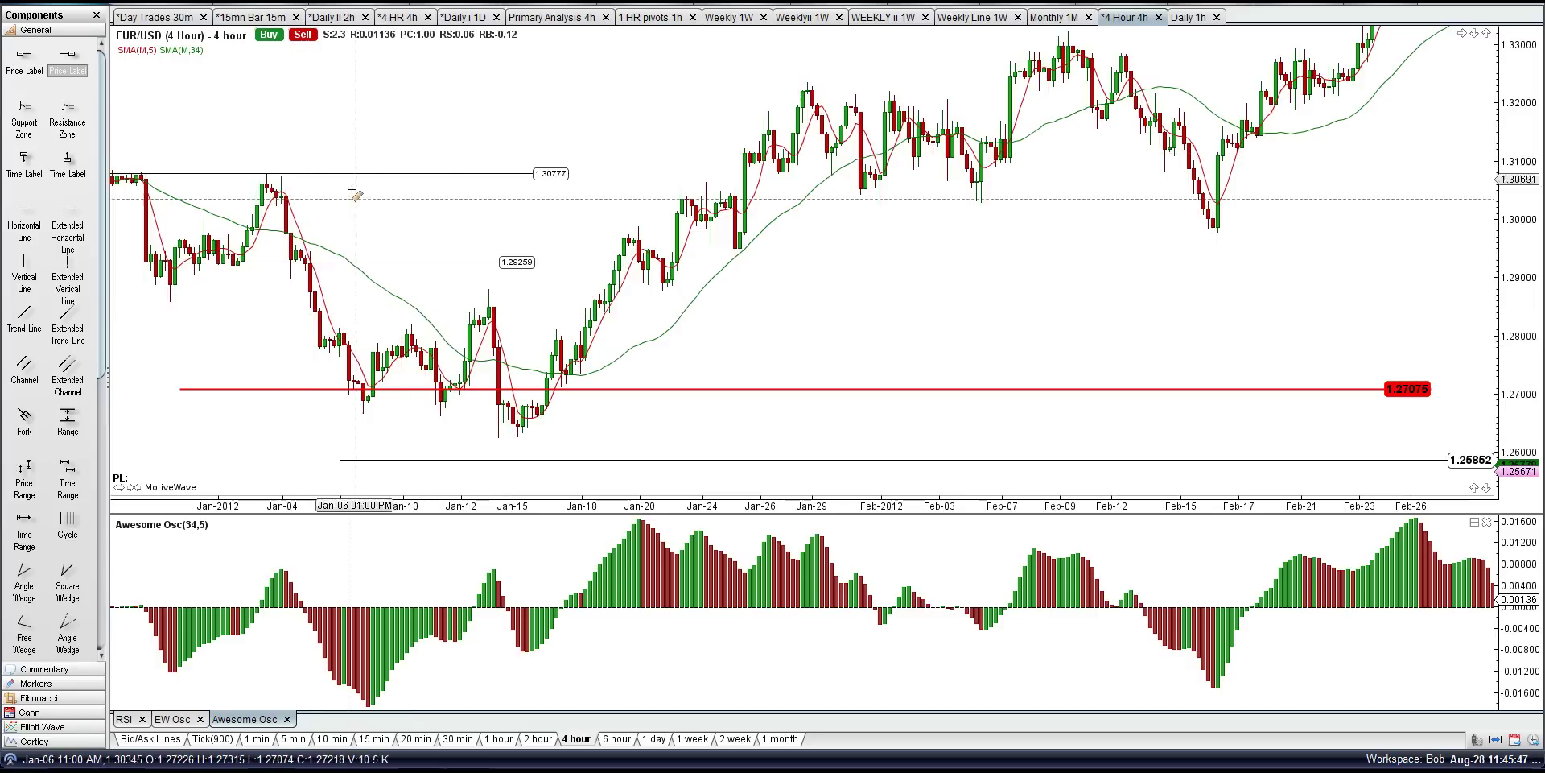
pyautogui.click(467, 312)
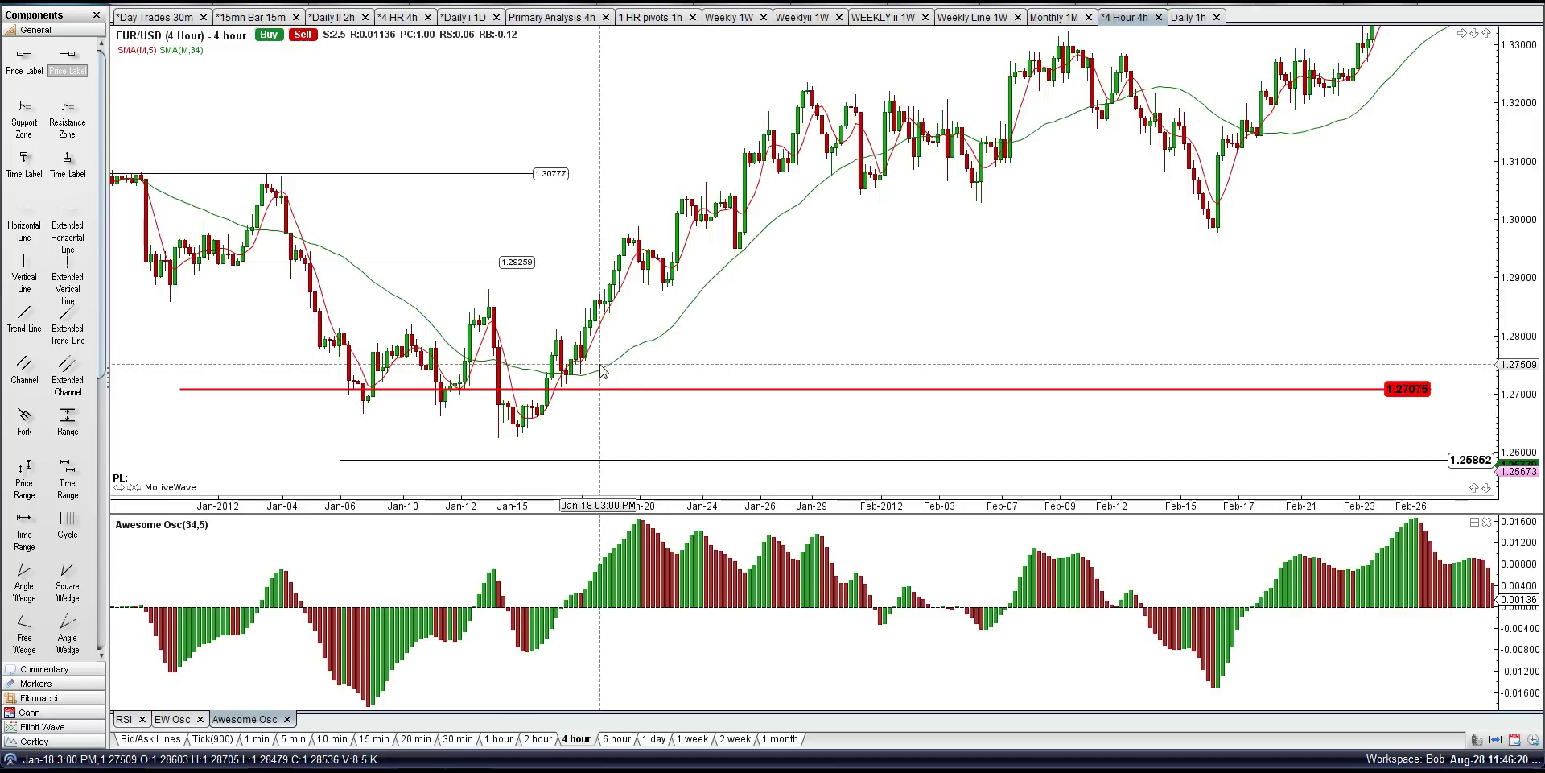
pyautogui.moveTo(632, 365)
pyautogui.mouseDown()
pyautogui.moveTo(519, 436)
pyautogui.moveTo(763, 136)
pyautogui.moveTo(1143, 36)
pyautogui.moveTo(1075, 32)
pyautogui.mouseUp()
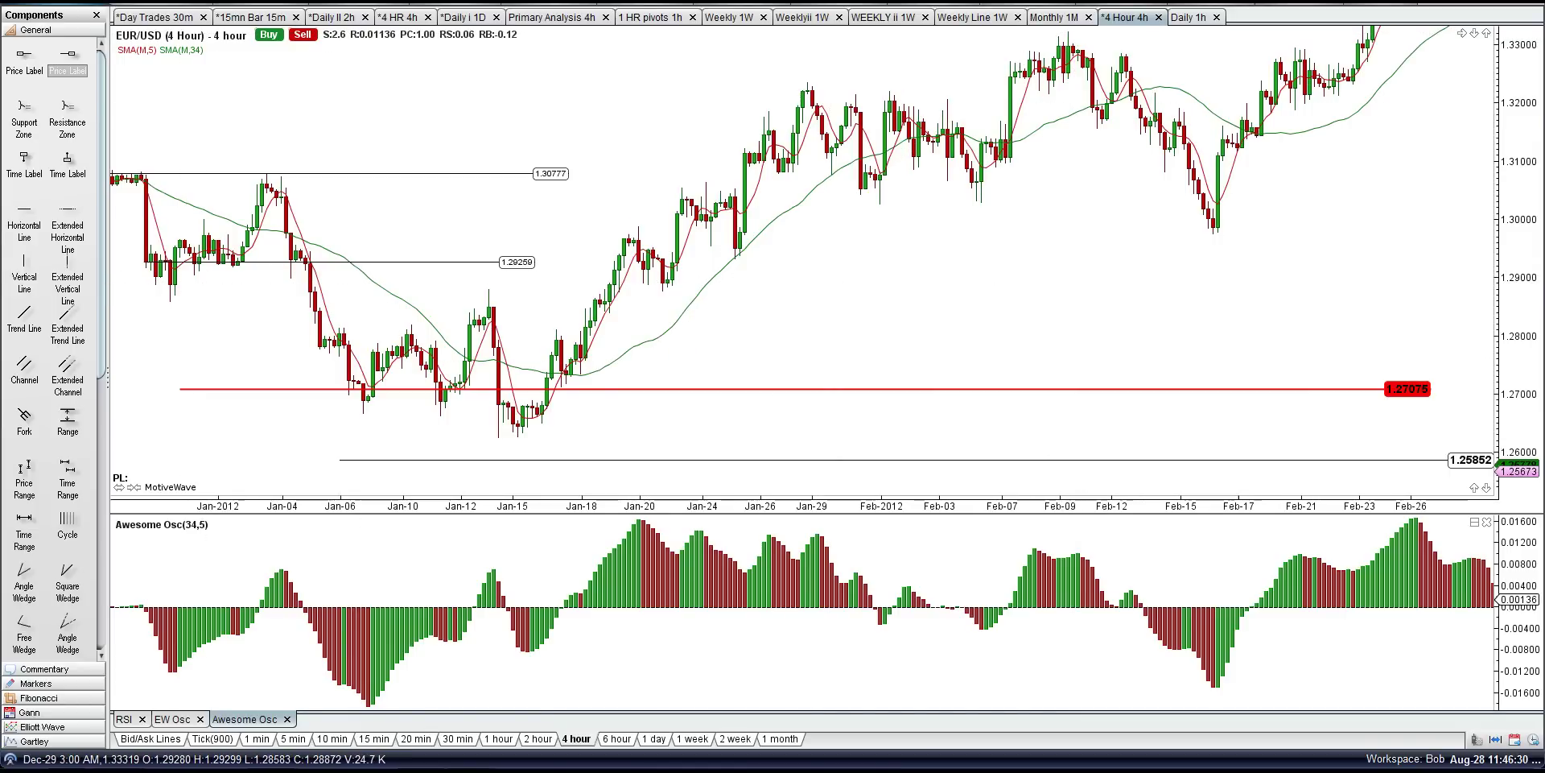
pyautogui.rightClick(277, 4)
pyautogui.click(298, 11)
# - Measure with the Ruler down to the February 16 low, and from the February 17 bars up to the February 26 high
pyautogui.moveTo(854, 377); pyautogui.dragTo(502, 400)
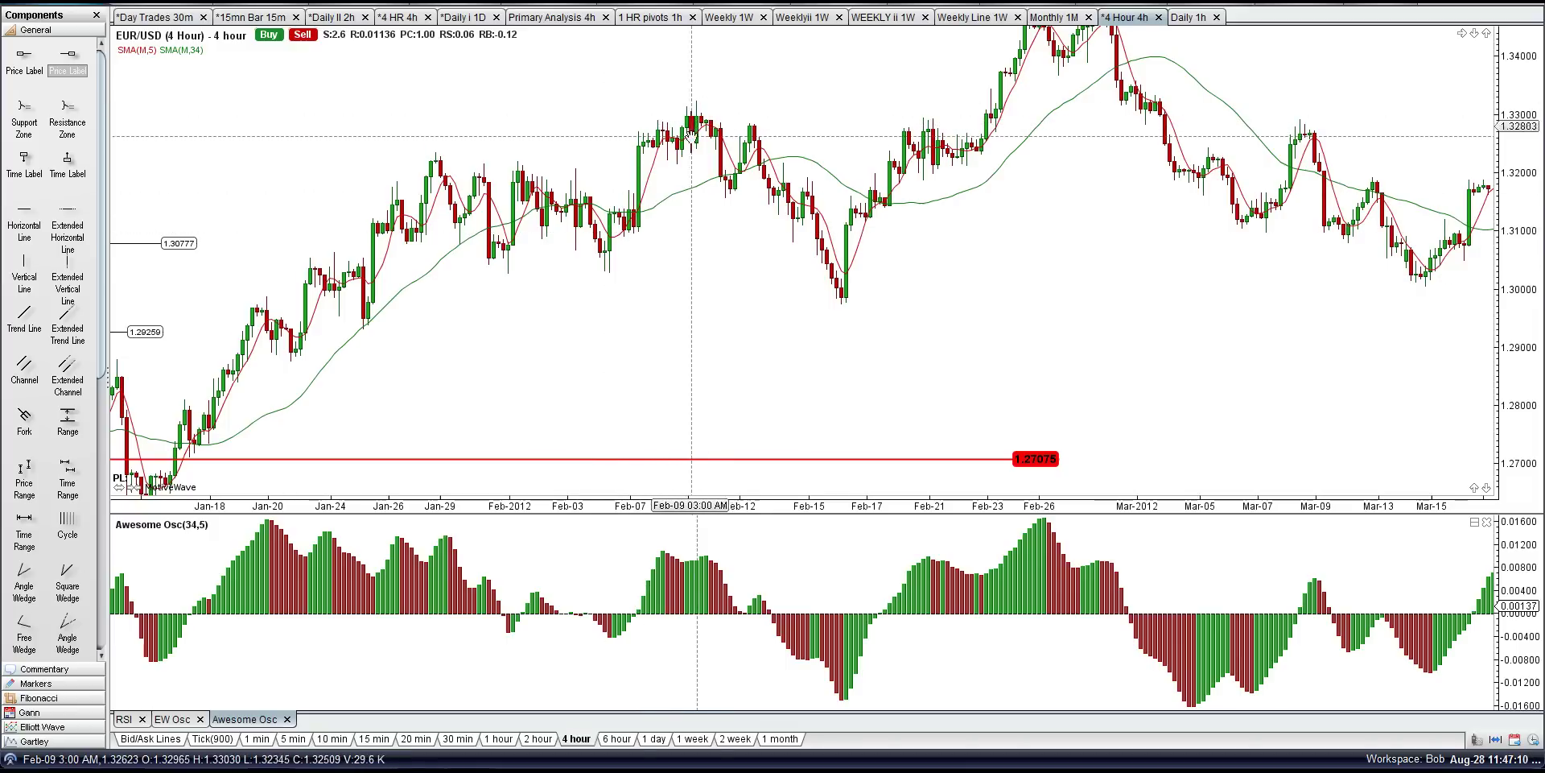
pyautogui.moveTo(708, 304); pyautogui.dragTo(501, 406)
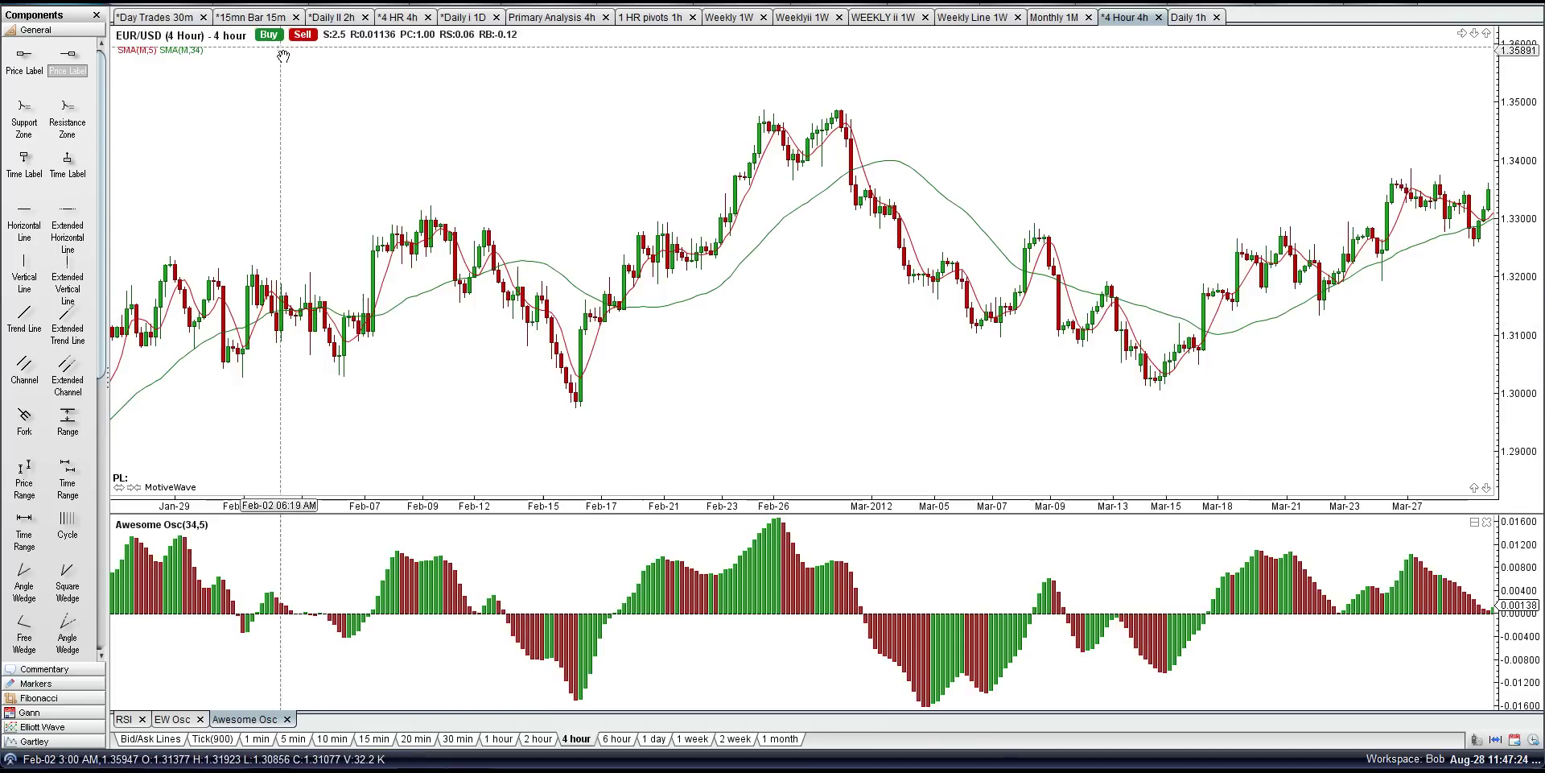
pyautogui.rightClick(275, 26)
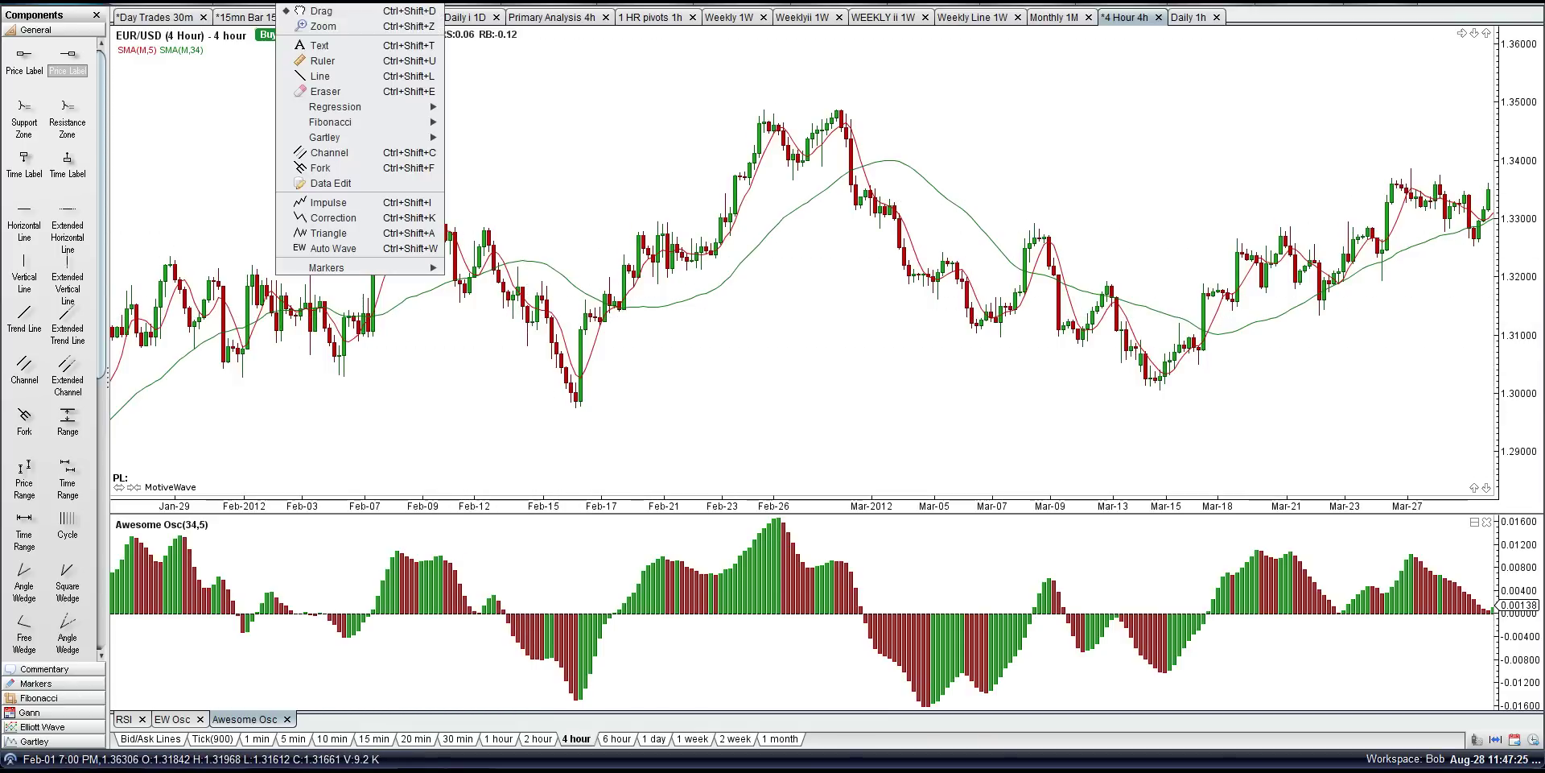
pyautogui.click(298, 61)
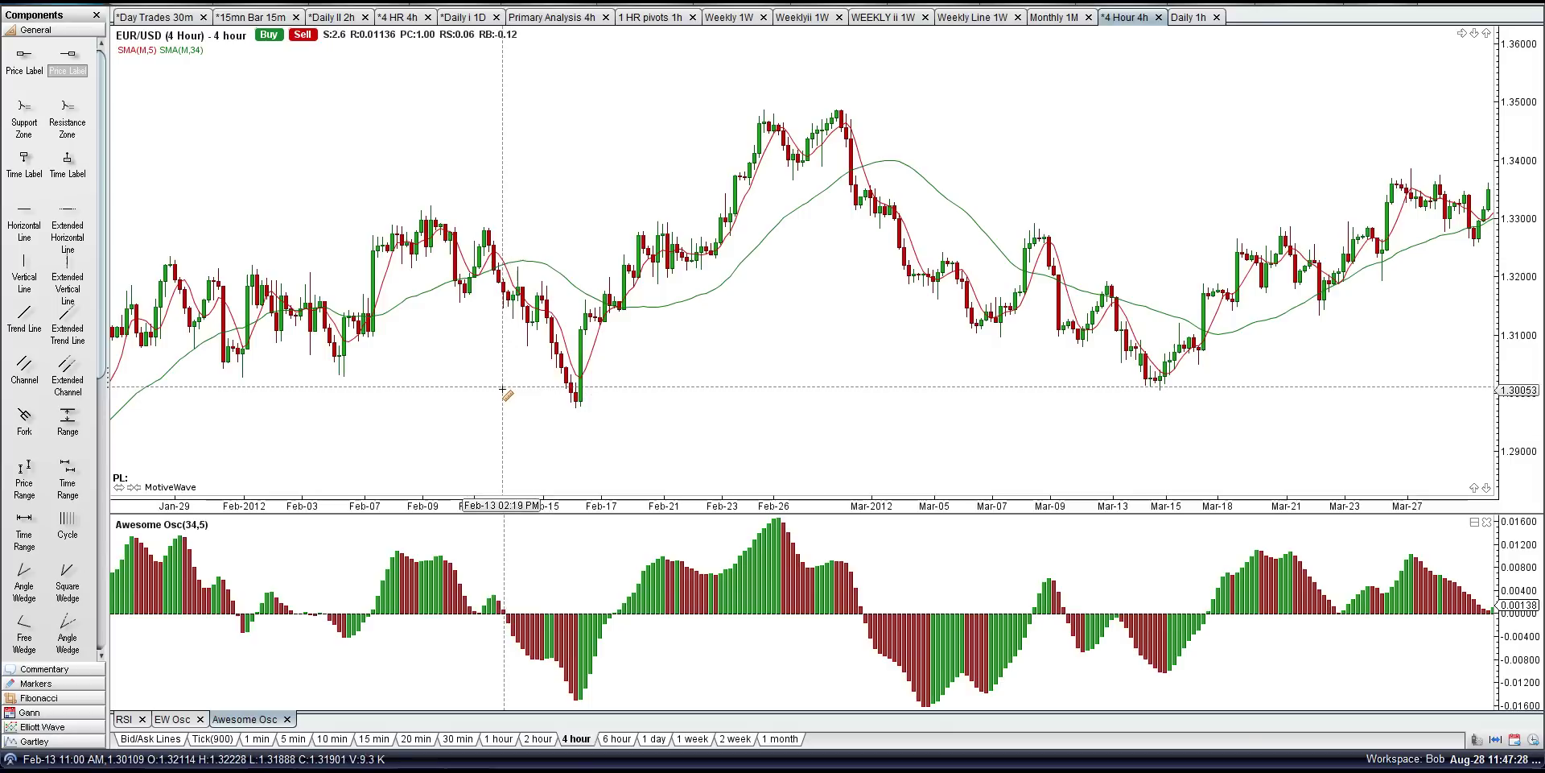
pyautogui.moveTo(467, 307)
pyautogui.mouseDown()
pyautogui.moveTo(433, 205)
pyautogui.moveTo(576, 410)
pyautogui.mouseUp()
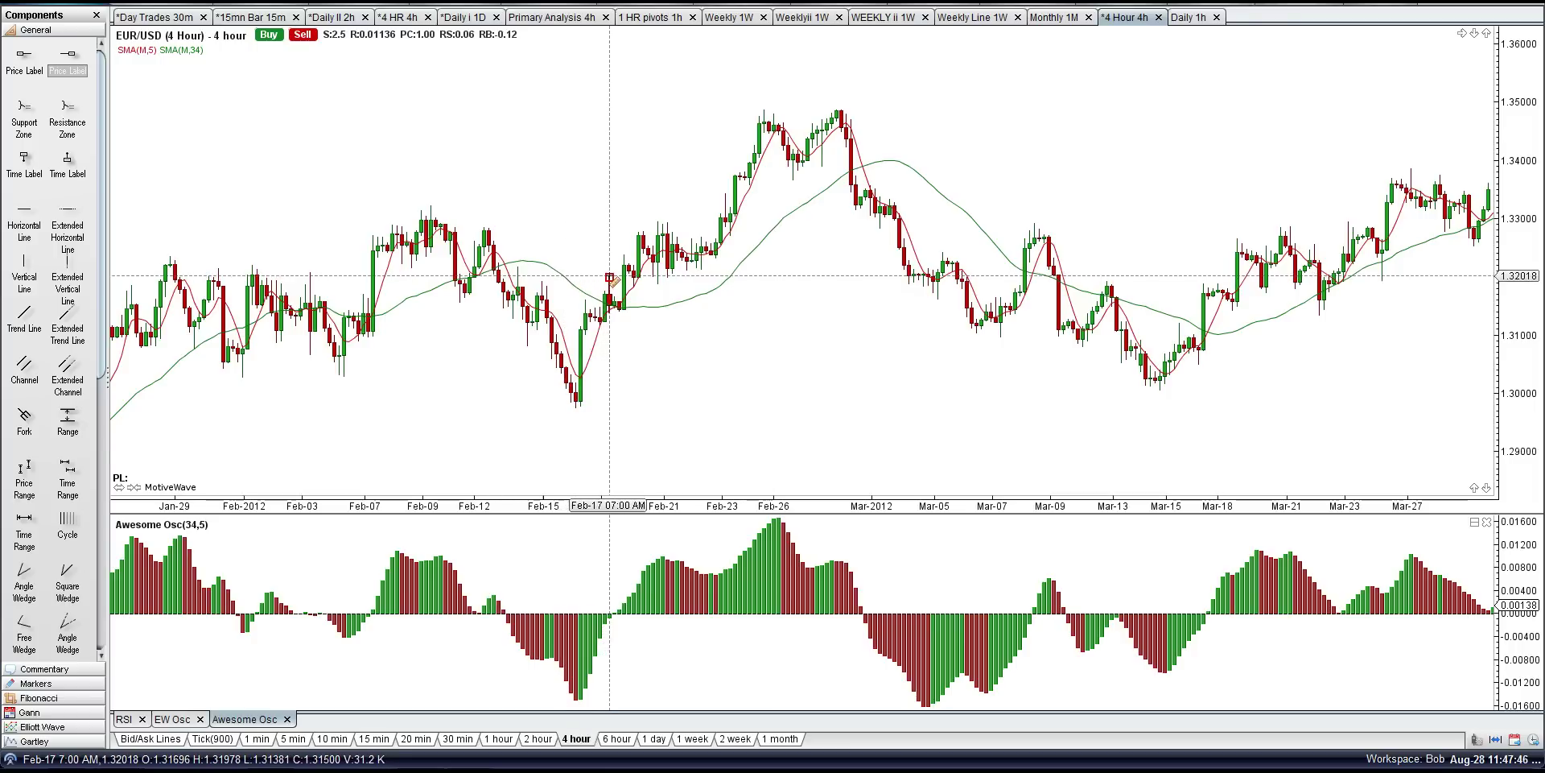
pyautogui.moveTo(611, 276); pyautogui.dragTo(763, 108)
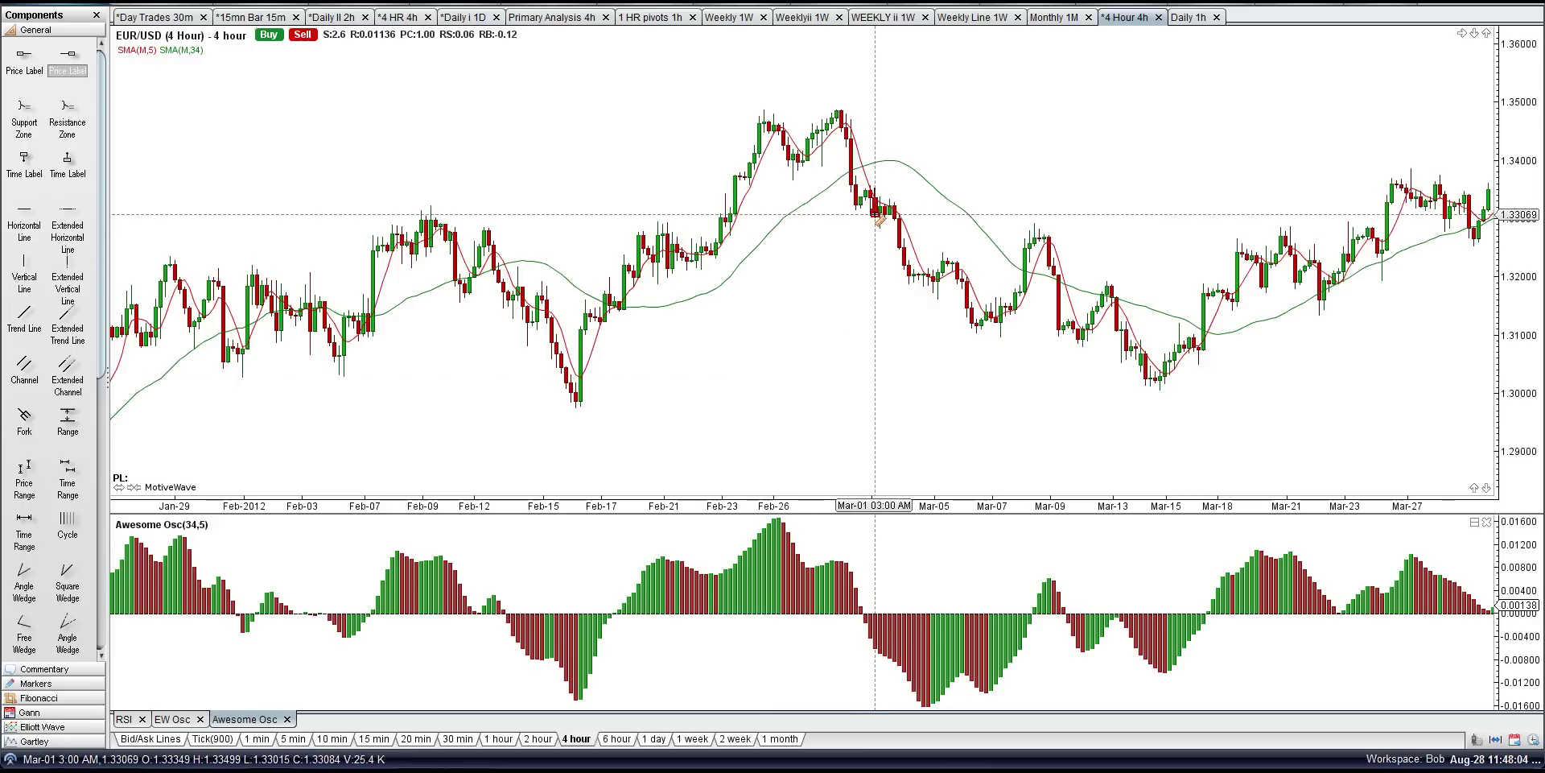
# - Measure with the Ruler from March 1 to the early-March low and from March 9 to the mid-March low, then return to Drag mode
pyautogui.moveTo(876, 214); pyautogui.dragTo(977, 333)
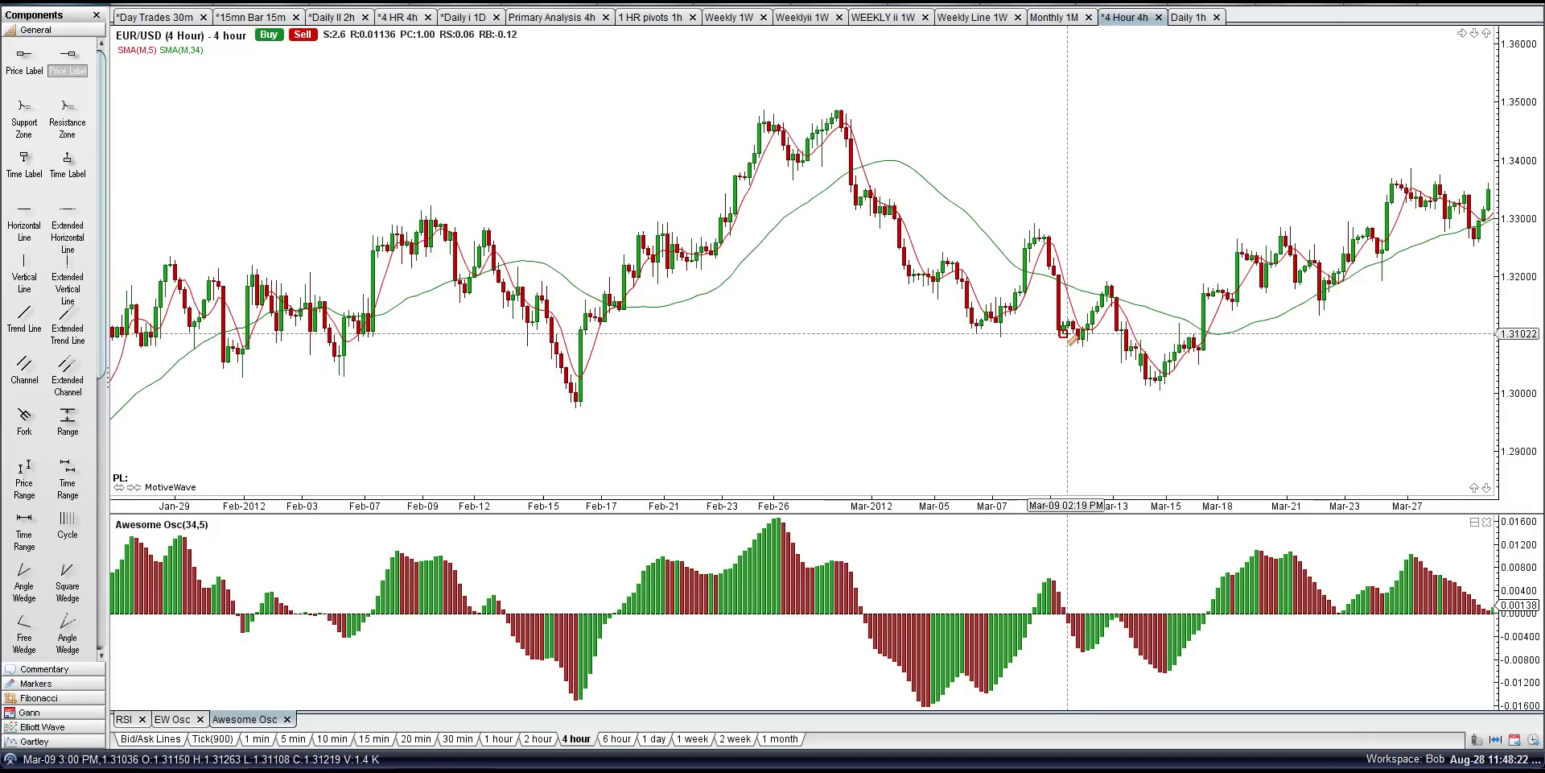
pyautogui.moveTo(1073, 331); pyautogui.dragTo(1160, 391)
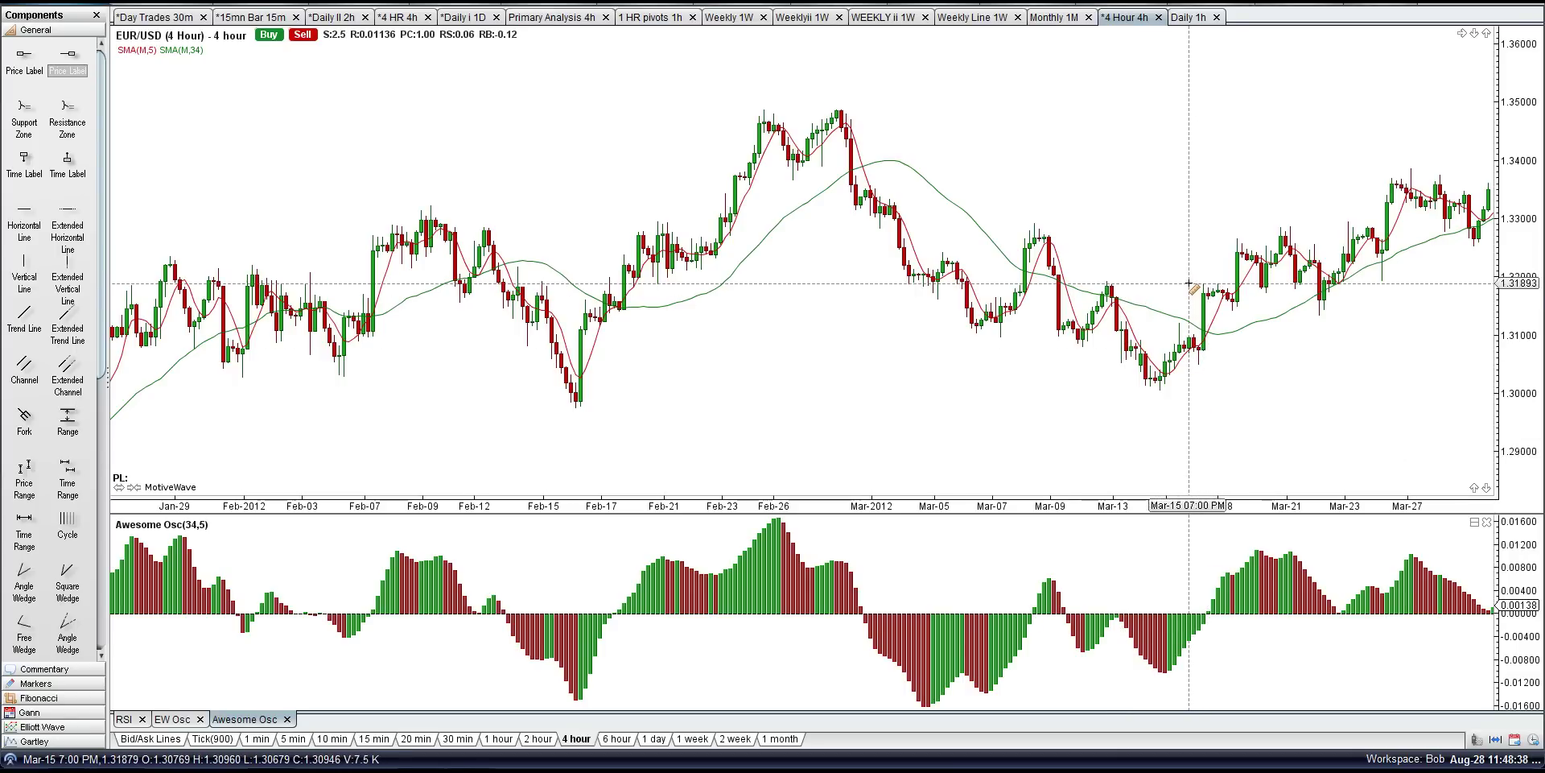
pyautogui.rightClick(276, 4)
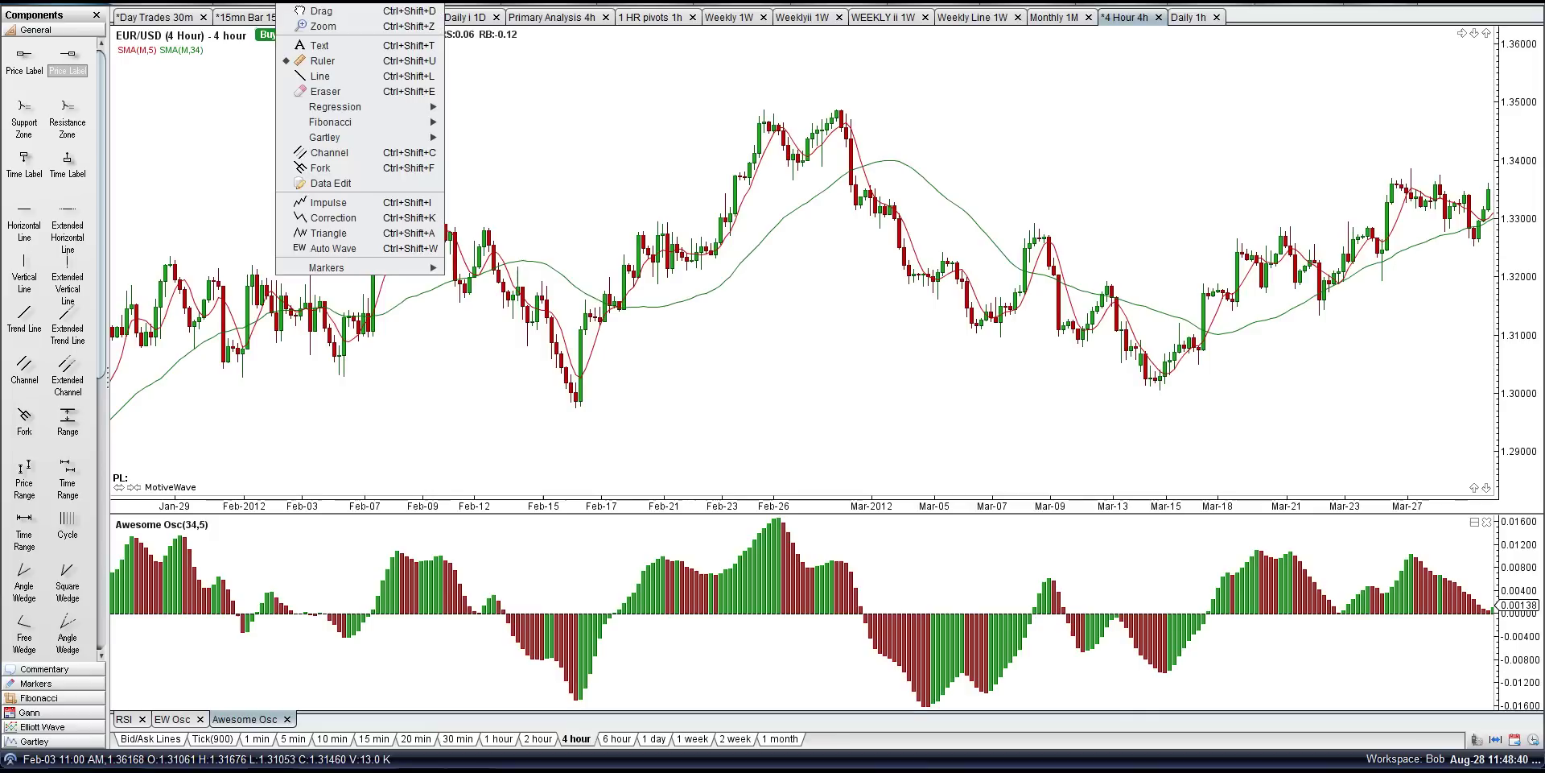
pyautogui.click(300, 10)
# - Measure with the Ruler from March 16 up to the late-March high and from April 3 down to the mid-April low, then return to Drag mode
pyautogui.moveTo(1183, 170); pyautogui.dragTo(469, 183)
pyautogui.rightClick(277, 3)
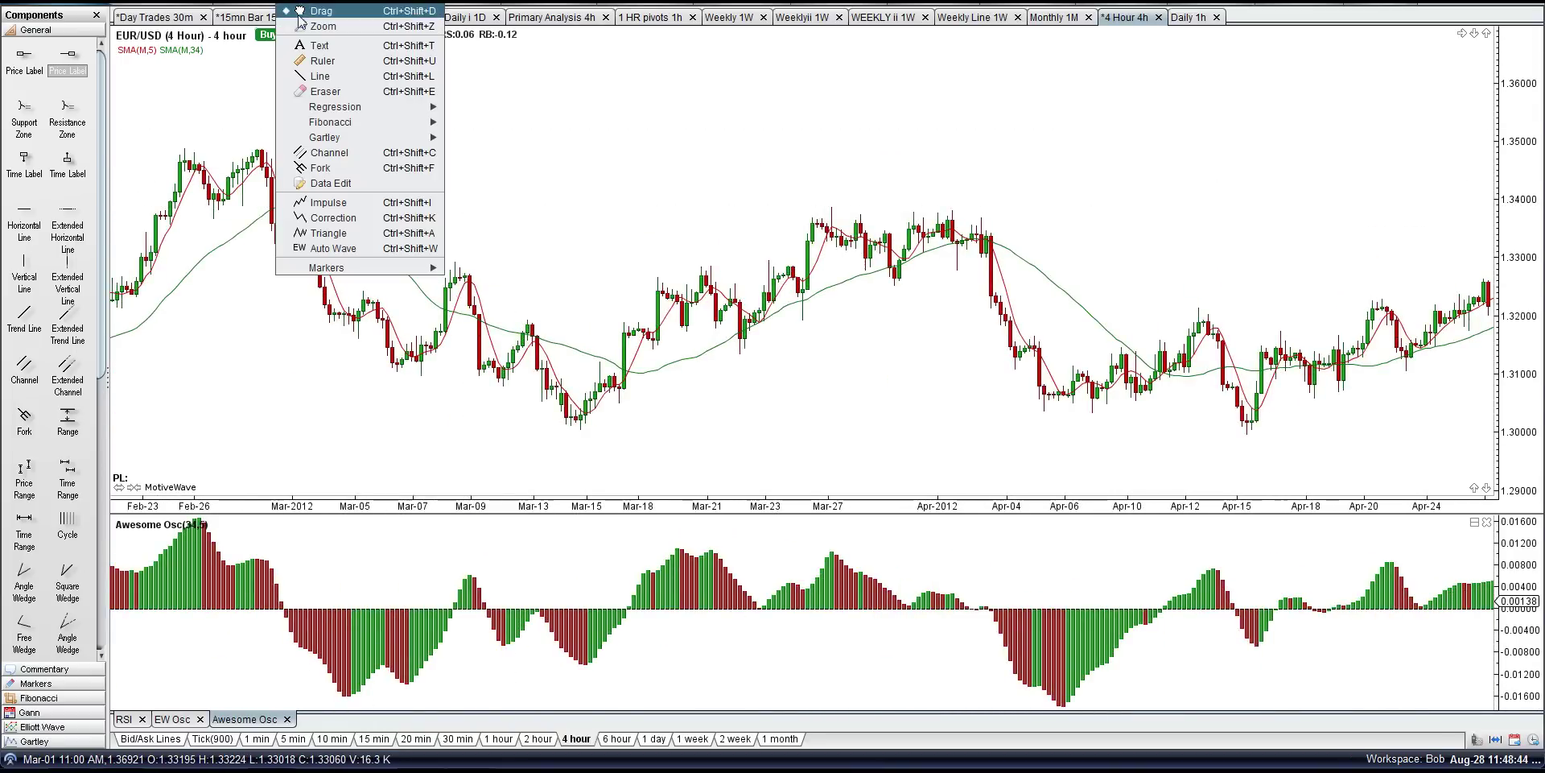
pyautogui.click(301, 59)
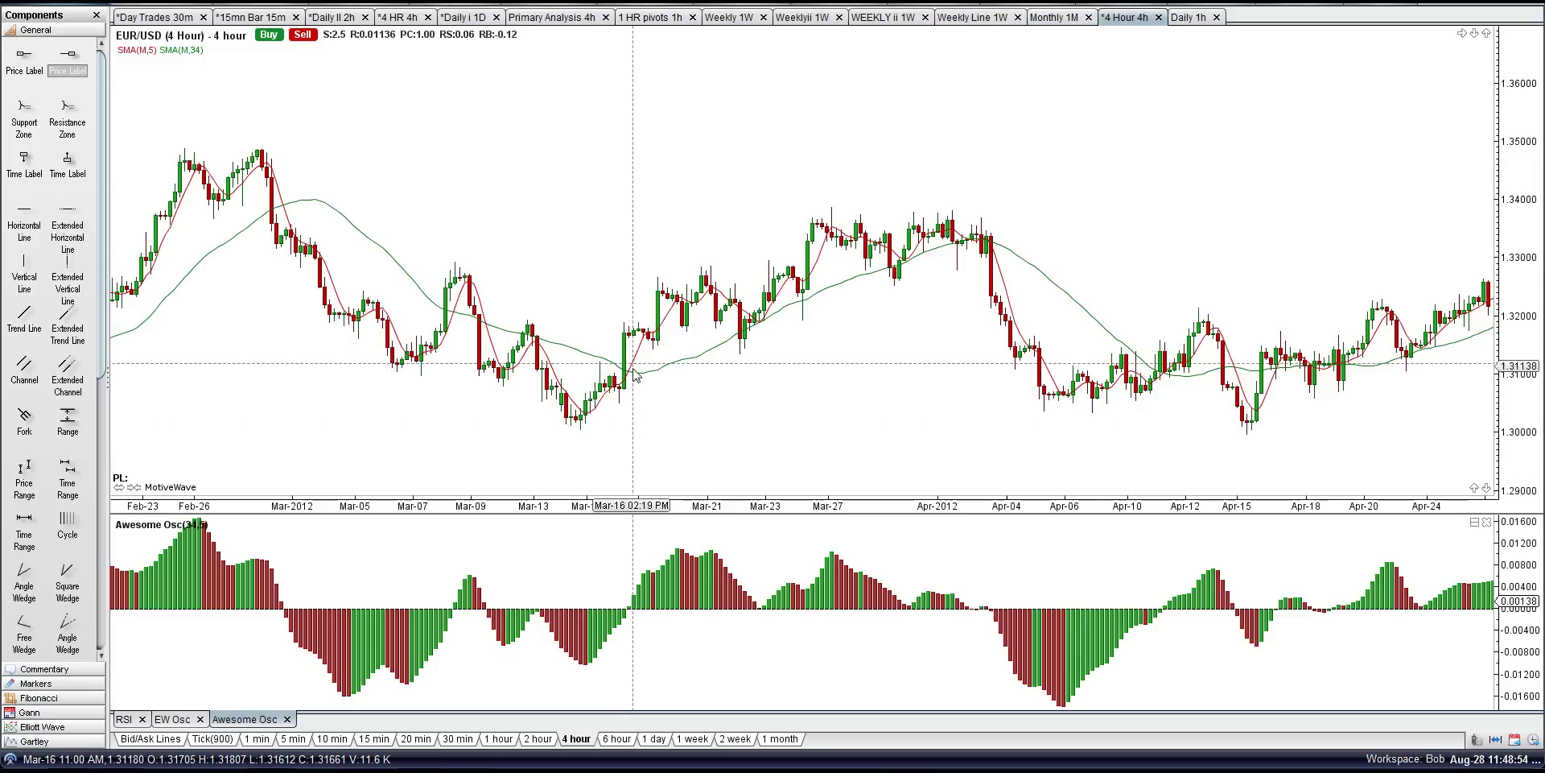
pyautogui.moveTo(623, 323)
pyautogui.mouseDown()
pyautogui.moveTo(581, 429)
pyautogui.moveTo(643, 314)
pyautogui.moveTo(846, 209)
pyautogui.moveTo(813, 217)
pyautogui.moveTo(832, 207)
pyautogui.mouseUp()
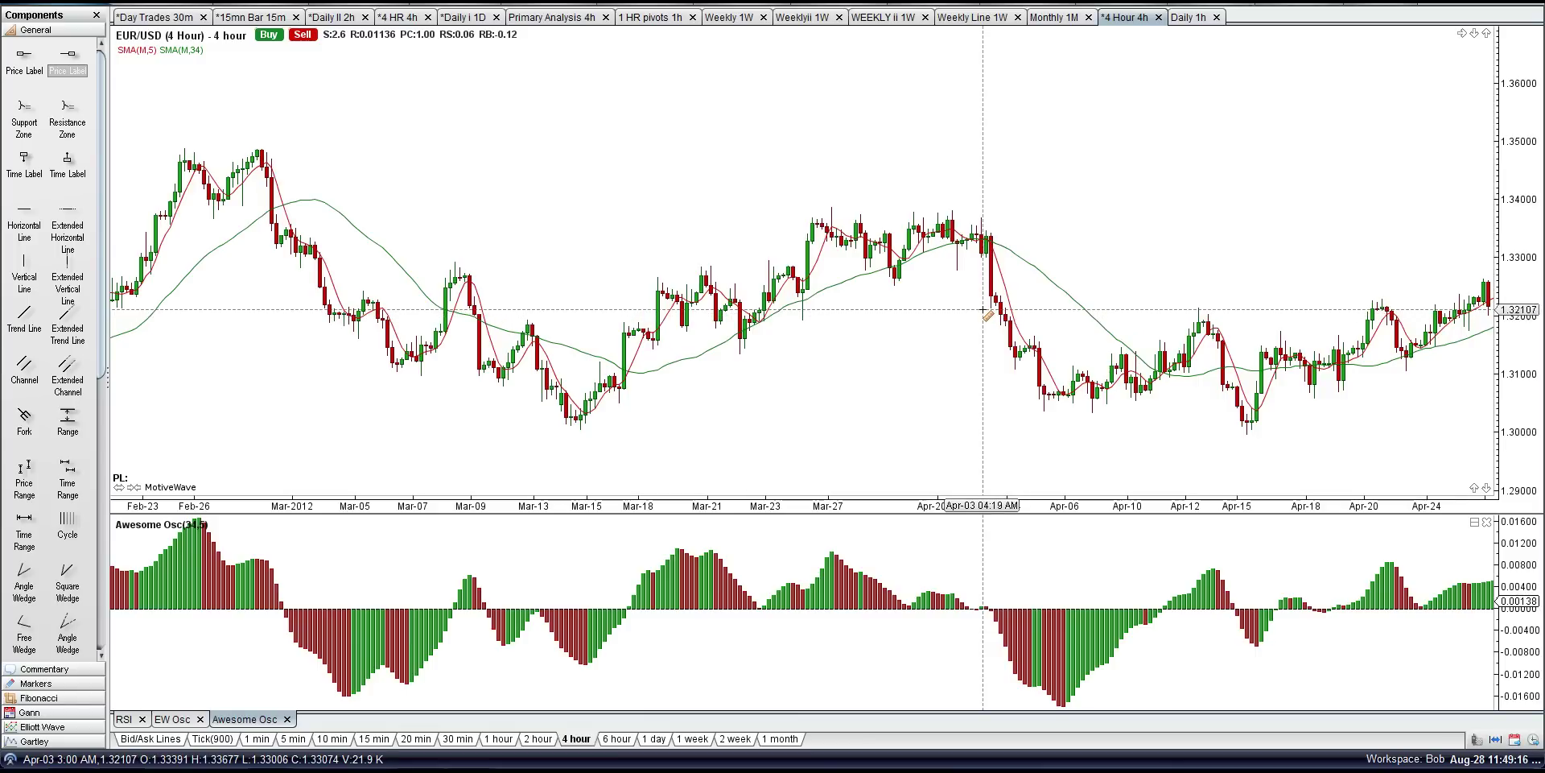
pyautogui.moveTo(983, 313); pyautogui.dragTo(1238, 452)
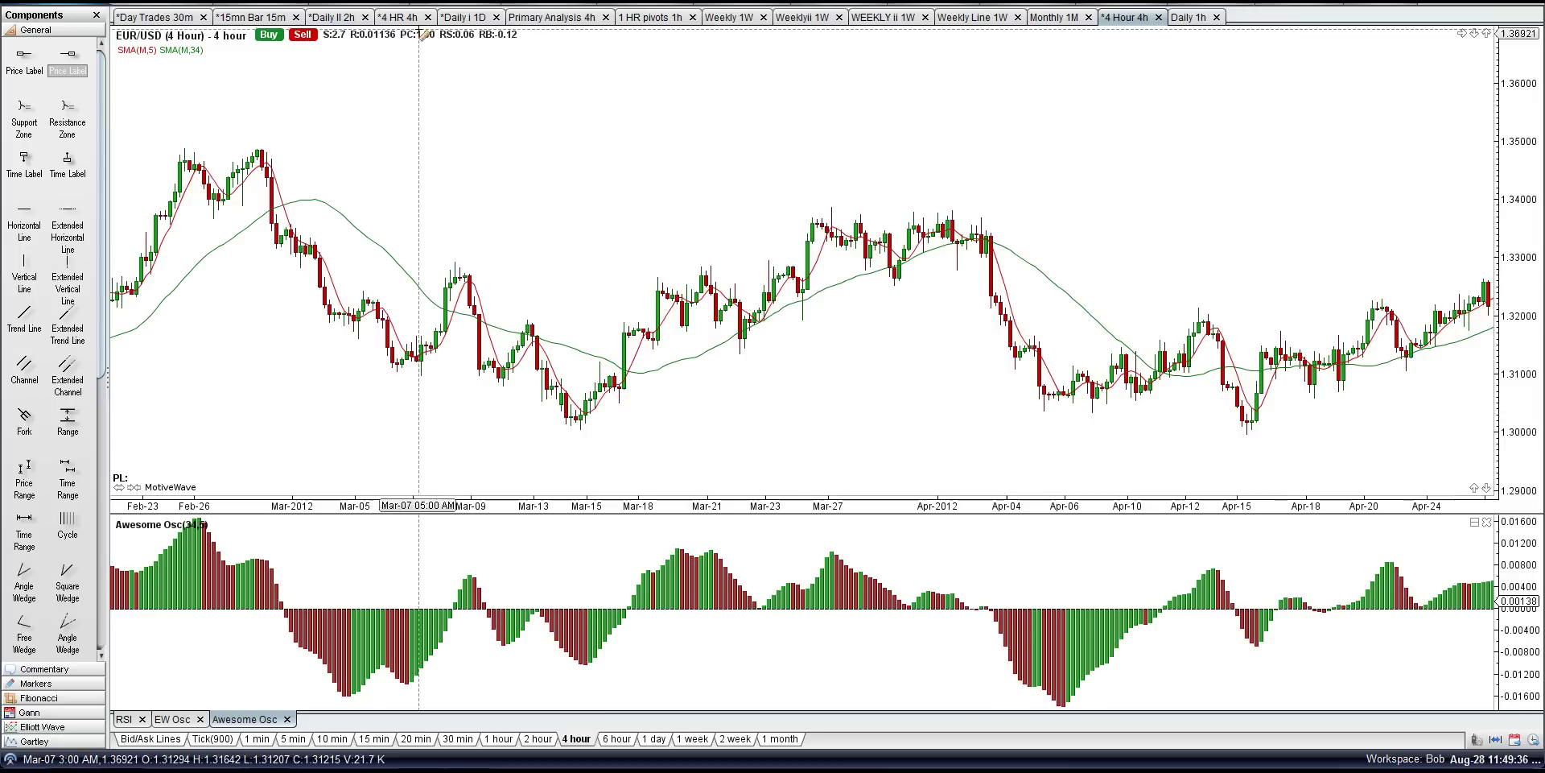
pyautogui.rightClick(325, 5)
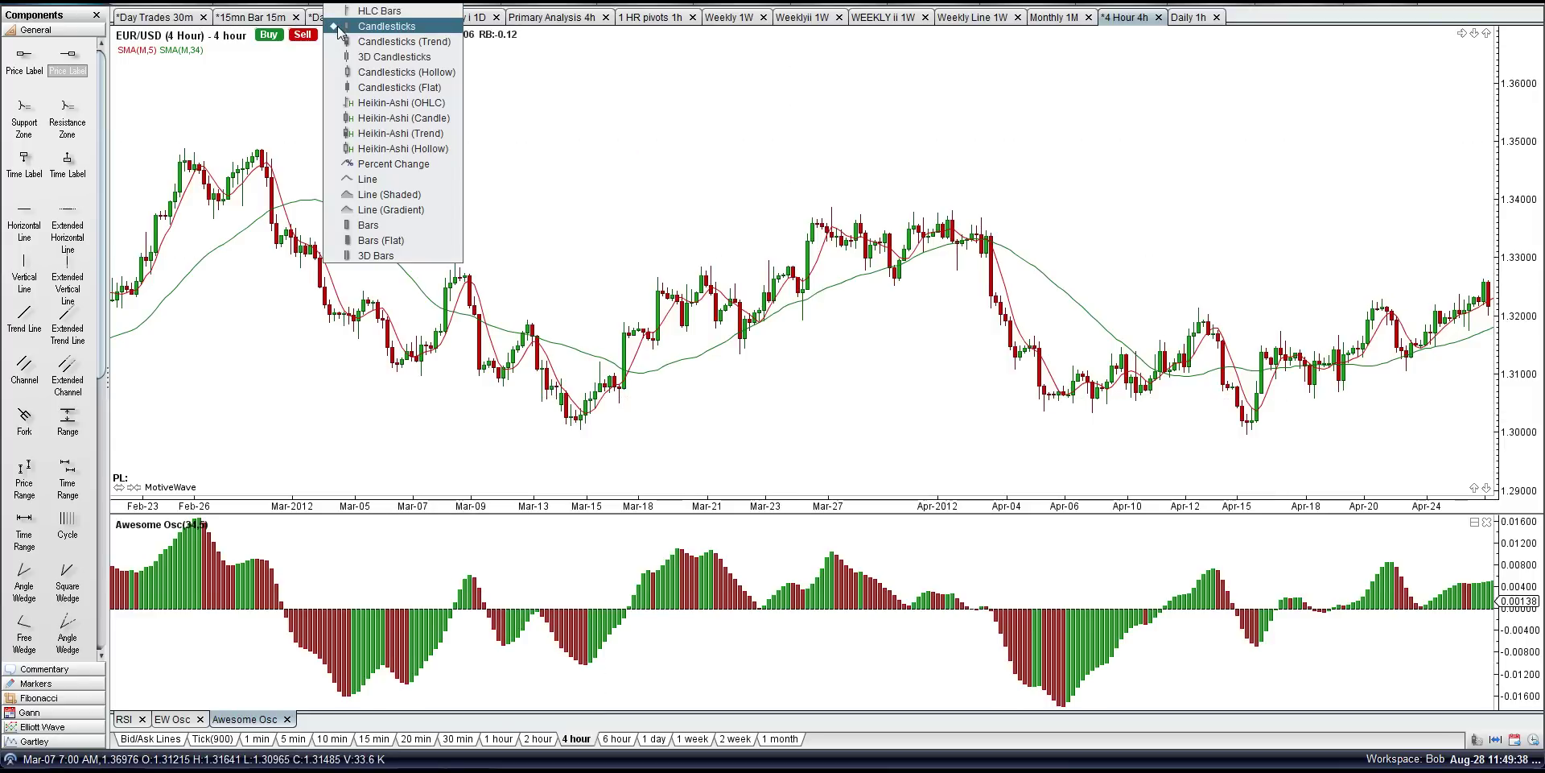
pyautogui.press('Escape')
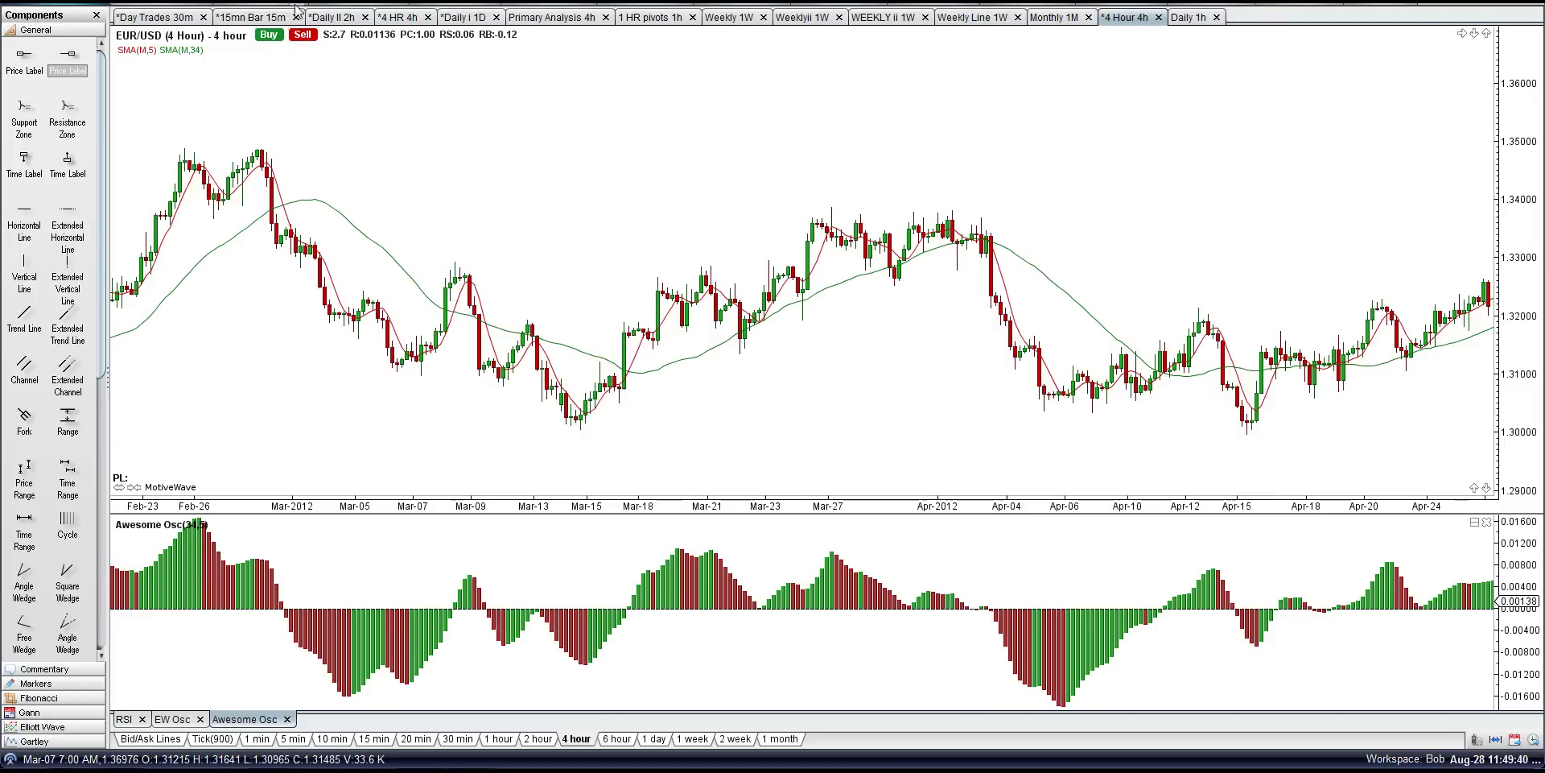
pyautogui.rightClick(295, 7)
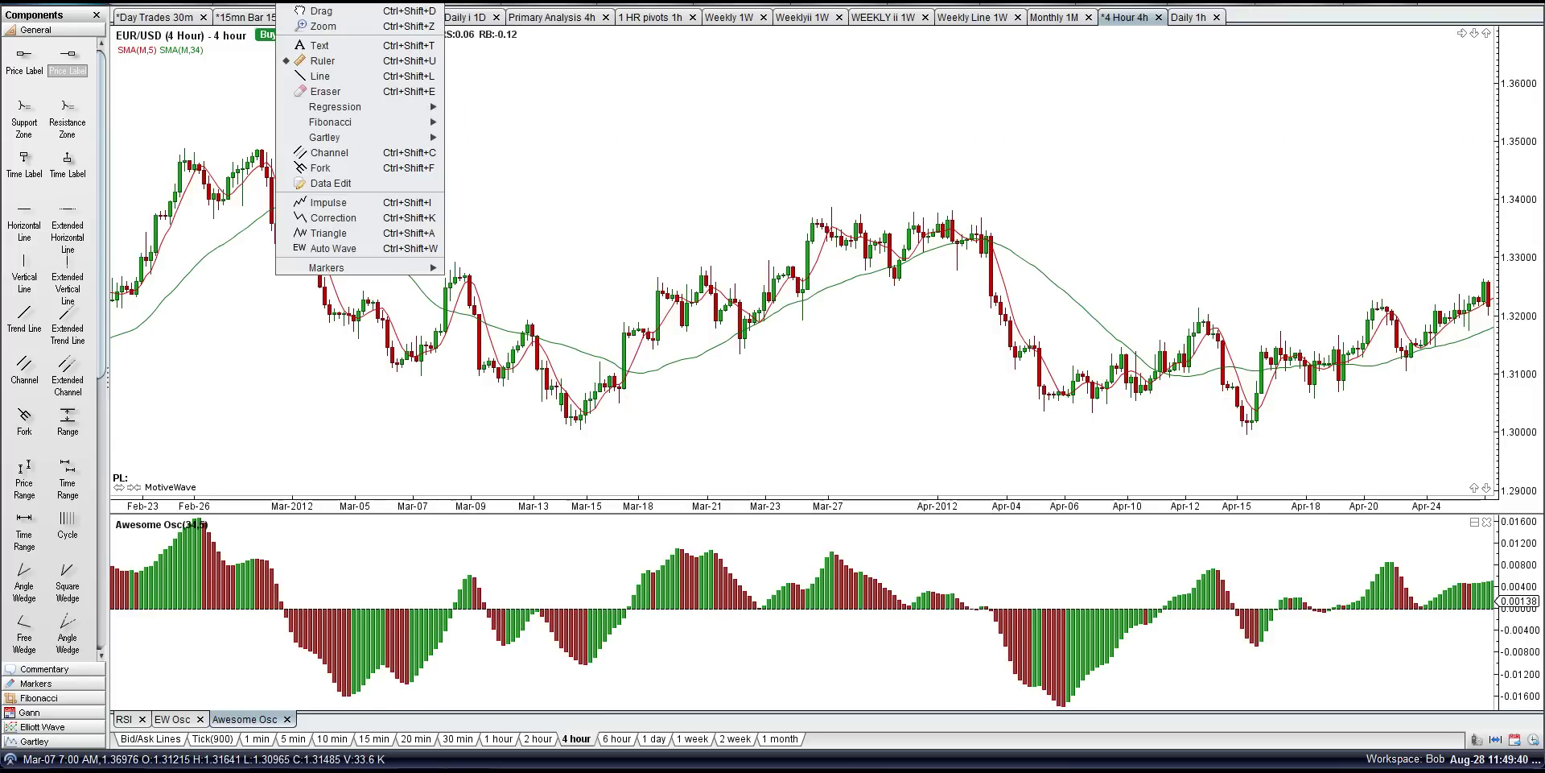
pyautogui.click(301, 10)
# - Move the price line from the May 6 low down to 1.27147 across the mid-May bars
pyautogui.moveTo(1237, 448); pyautogui.dragTo(1006, 457)
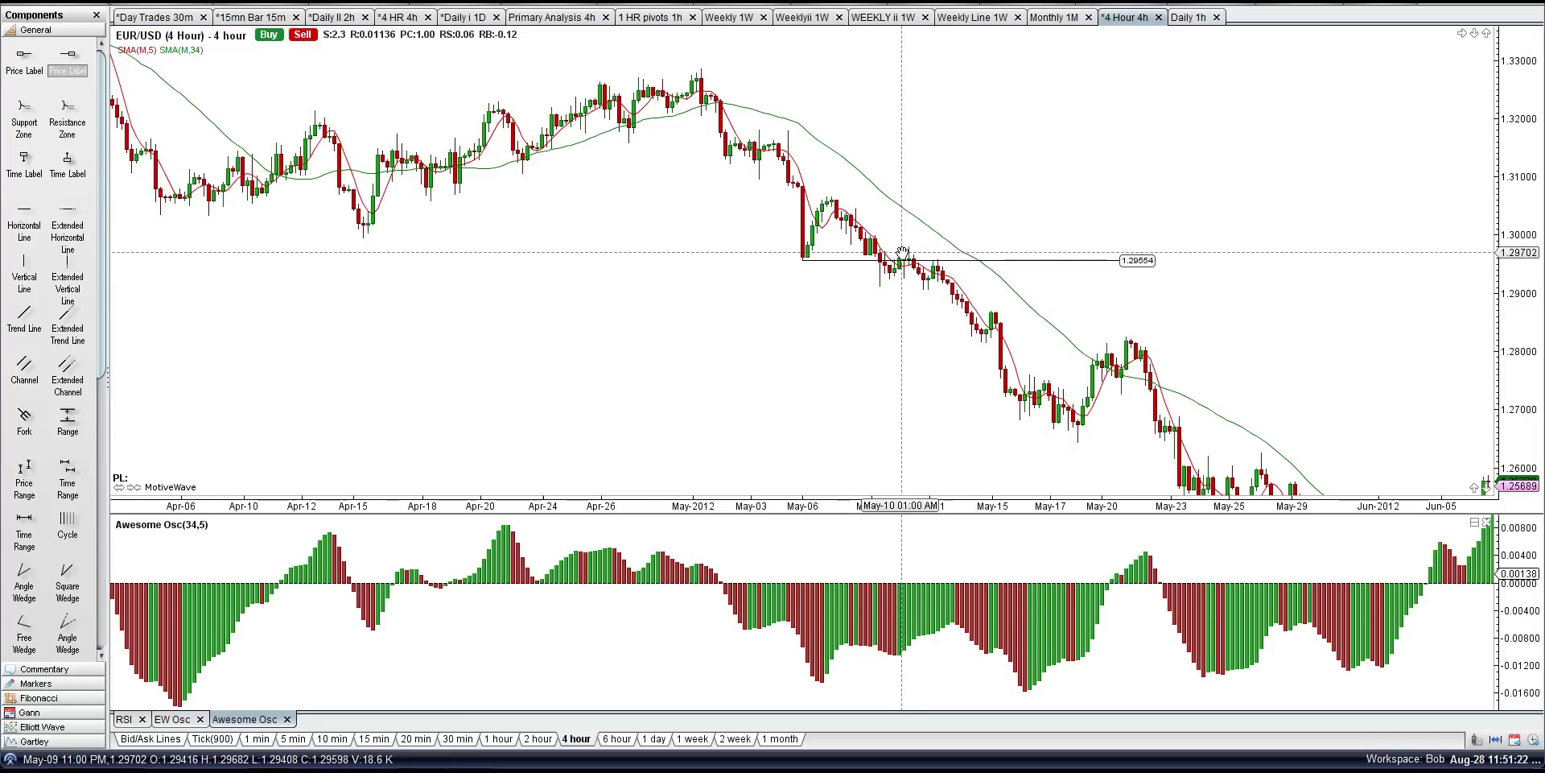
pyautogui.moveTo(954, 361); pyautogui.dragTo(761, 356)
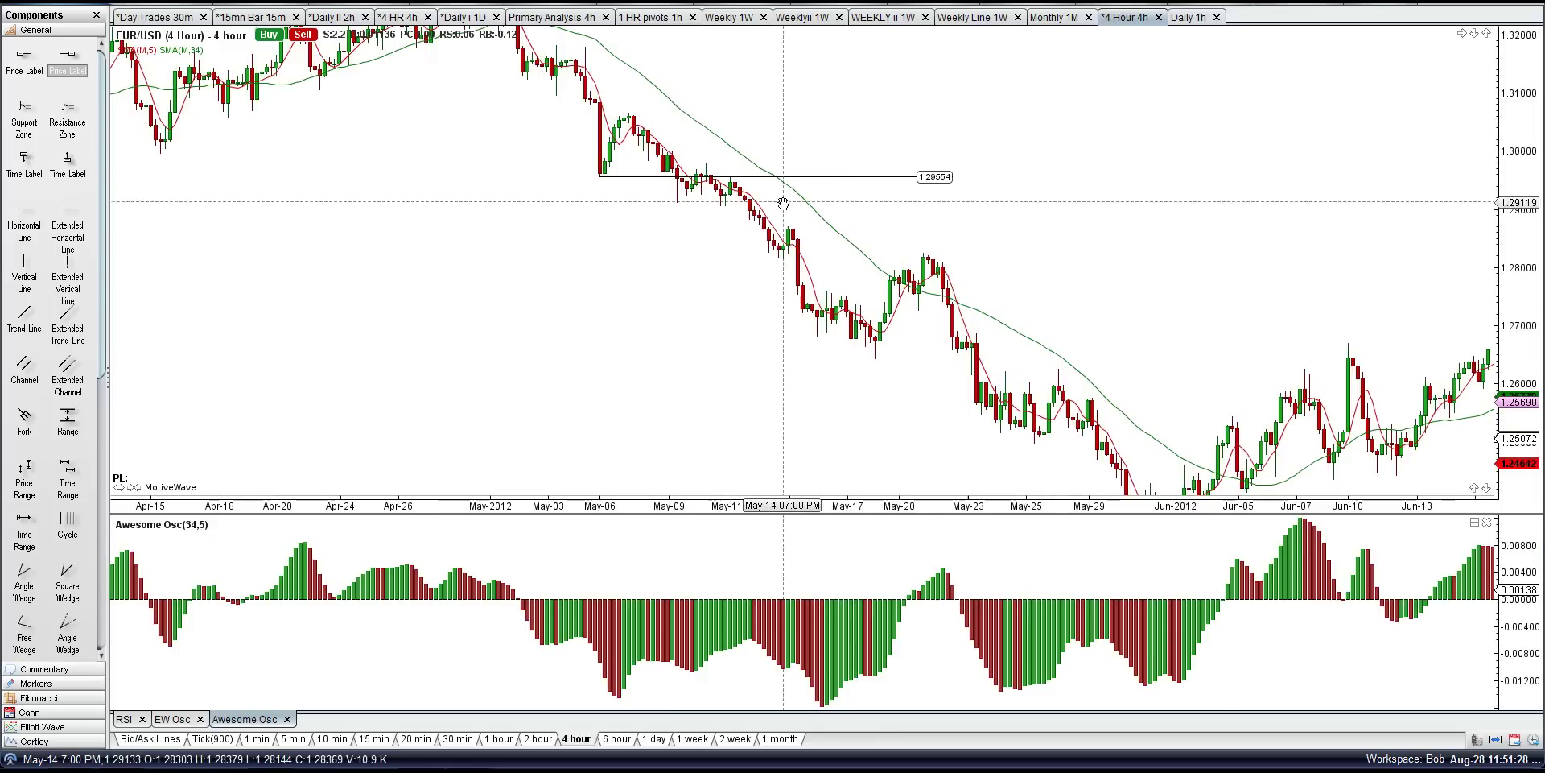
pyautogui.moveTo(756, 176); pyautogui.dragTo(866, 308)
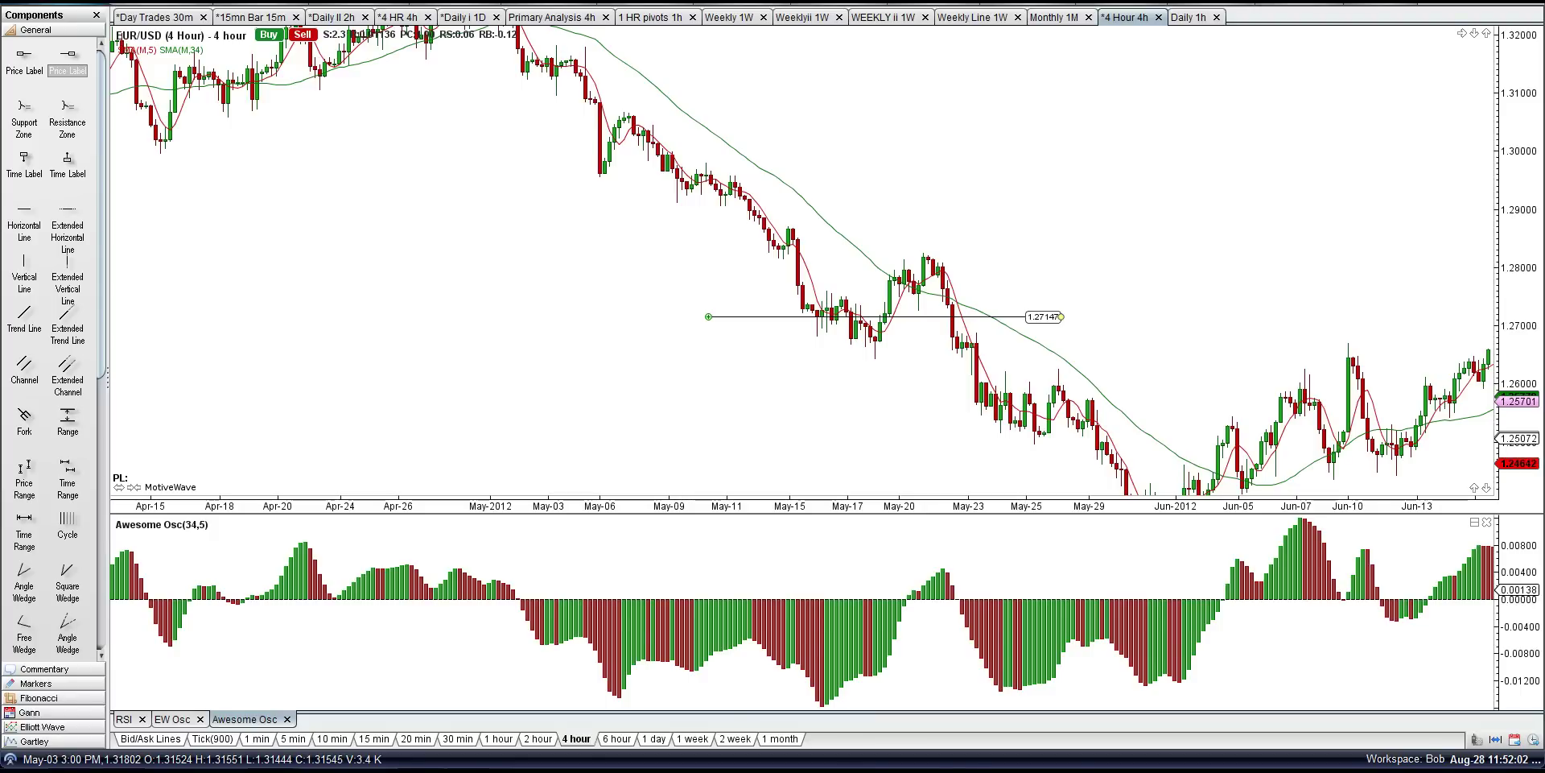
# - Raise the price line to 1.28185, measure with the Ruler from the May 18 entry level to the May 21 high, and return to Drag mode
pyautogui.rightClick(277, 5)
pyautogui.click(320, 61)
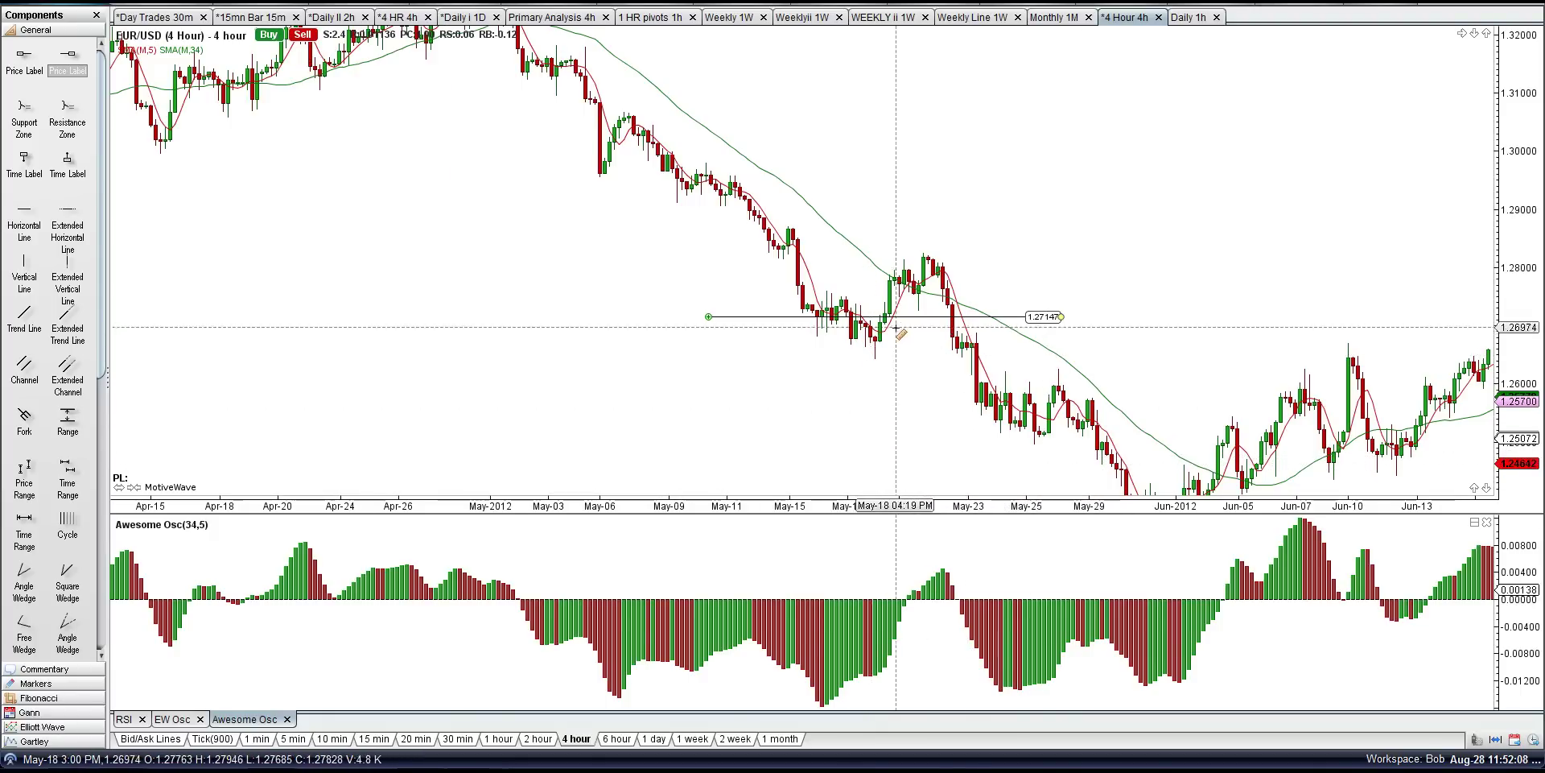
pyautogui.moveTo(897, 319); pyautogui.dragTo(952, 258)
pyautogui.moveTo(899, 321); pyautogui.dragTo(929, 256)
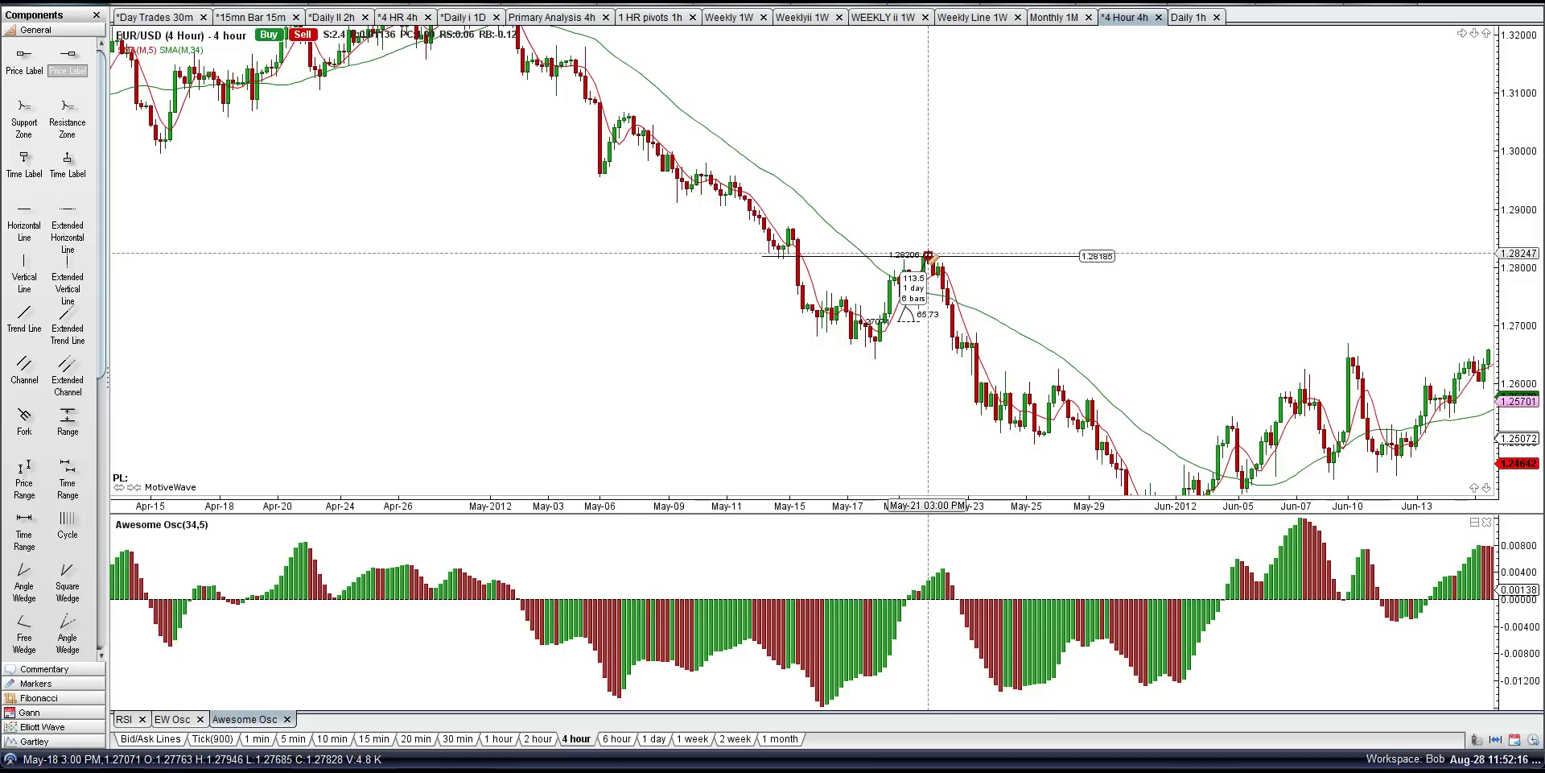
pyautogui.moveTo(905, 257); pyautogui.dragTo(905, 266)
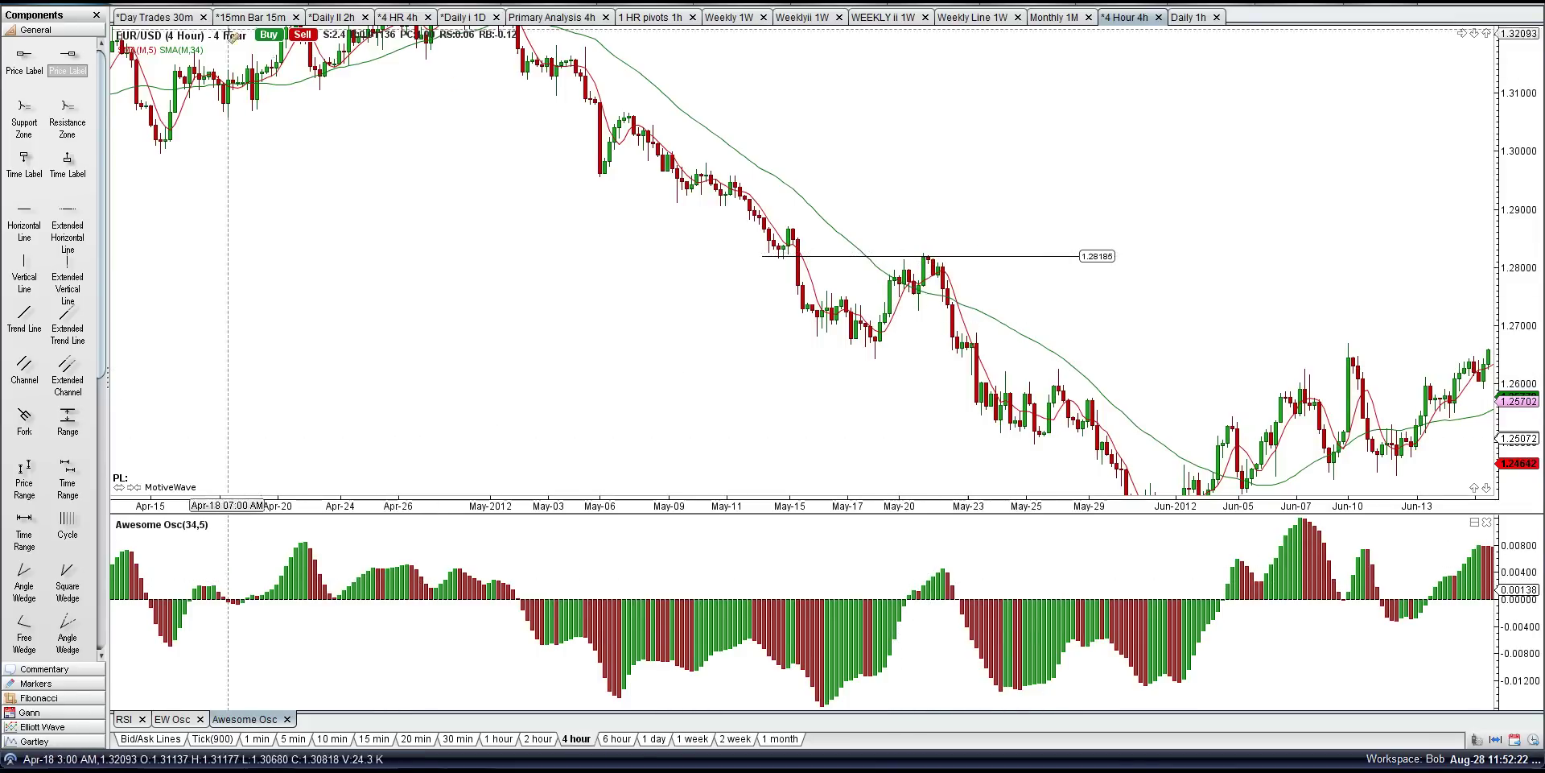
pyautogui.rightClick(277, 5)
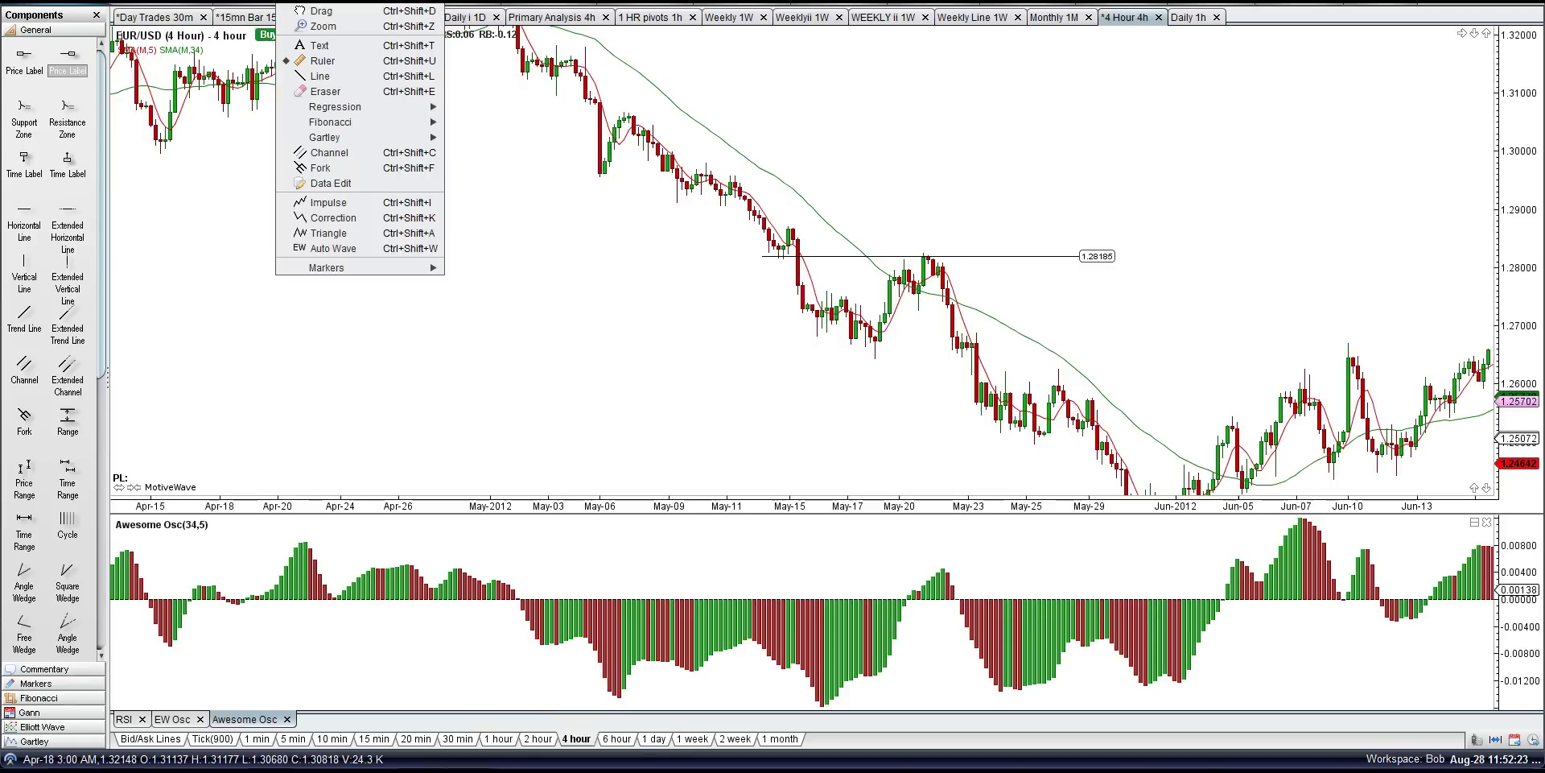
pyautogui.click(301, 11)
# - Move the price line down to 1.23675 across the early-June low and measure with the Ruler from early June up to the mid-June high
pyautogui.moveTo(666, 552); pyautogui.dragTo(366, 553)
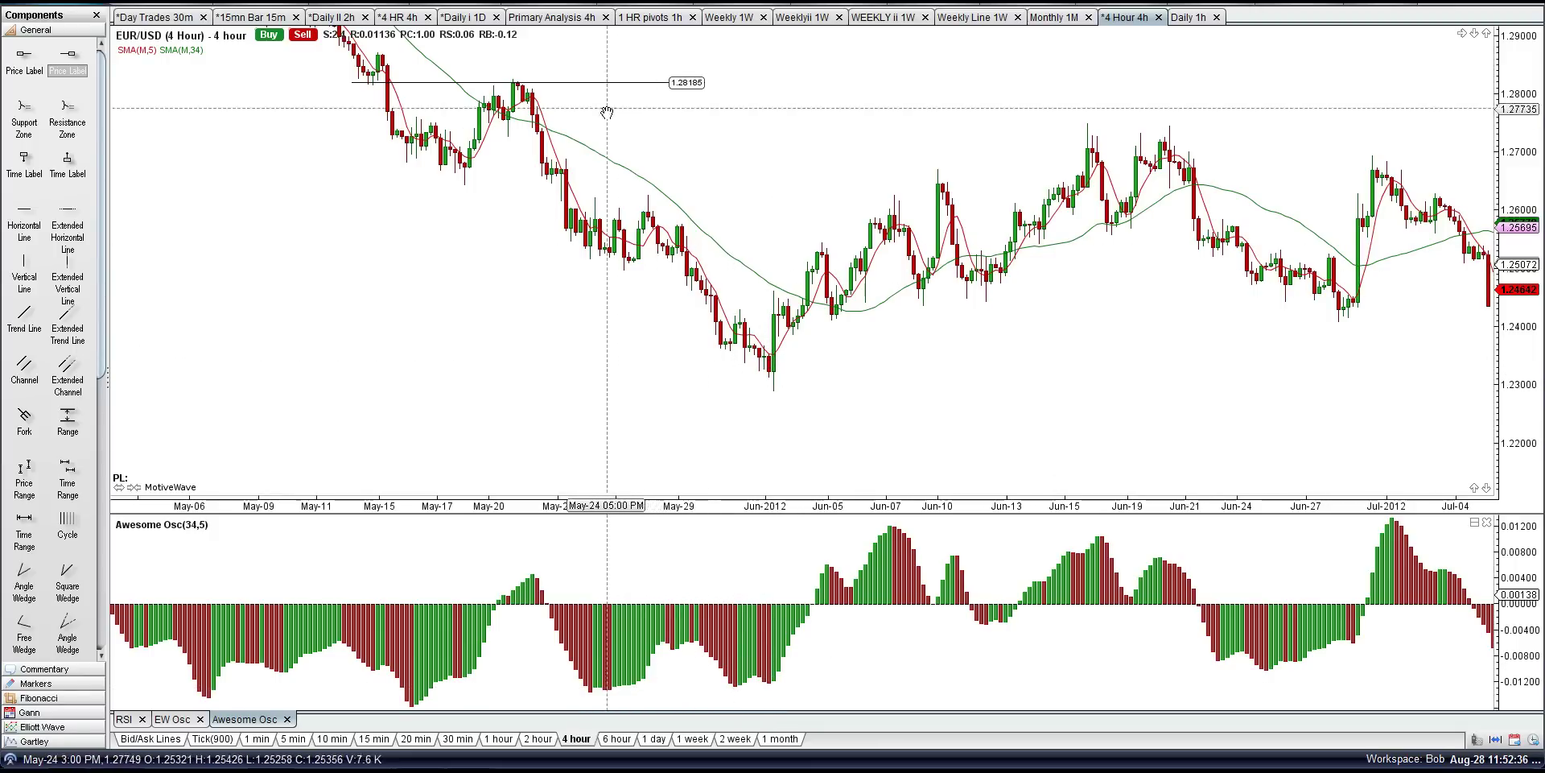
pyautogui.moveTo(604, 81); pyautogui.dragTo(844, 345)
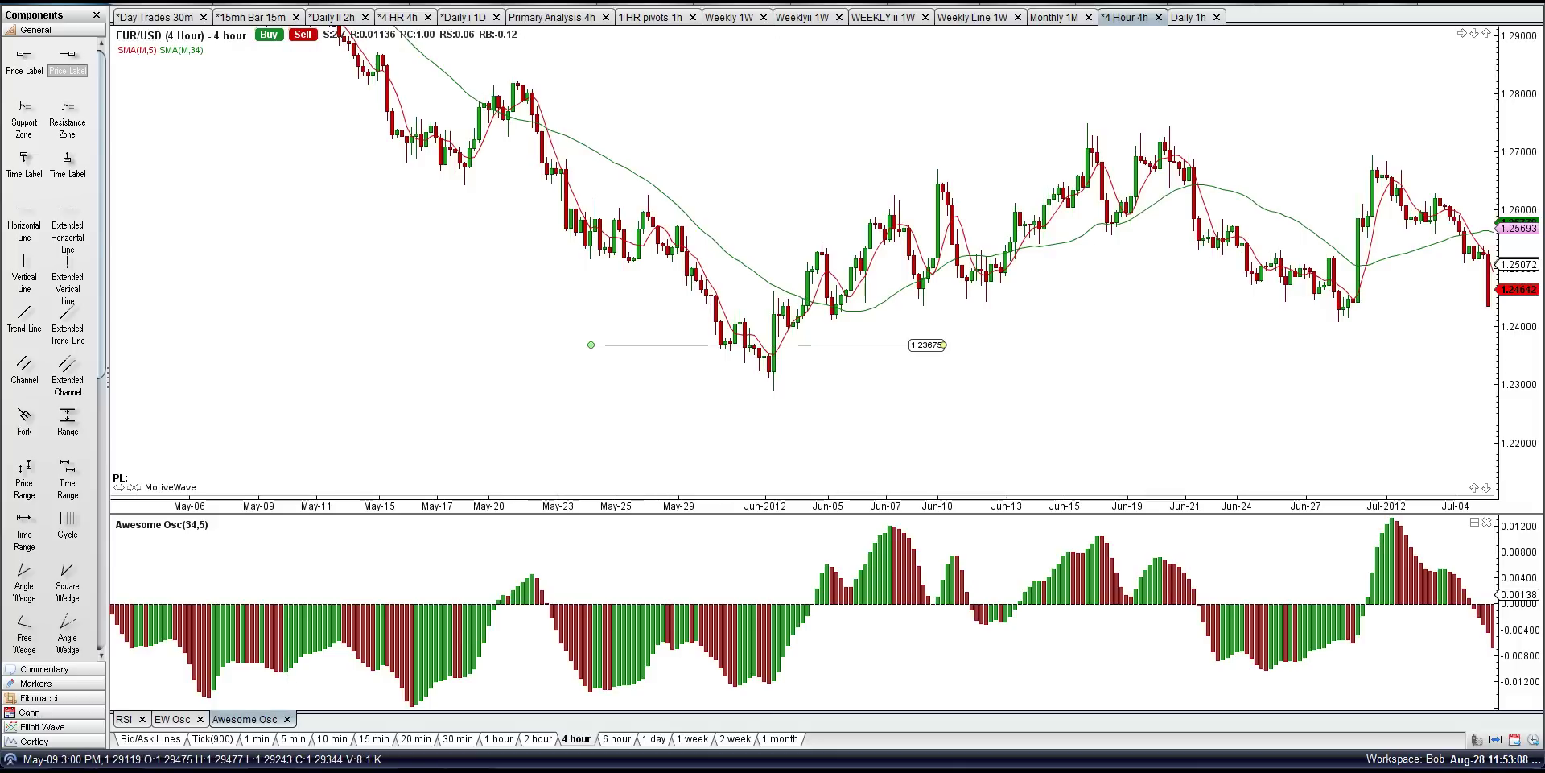
pyautogui.click(287, 4)
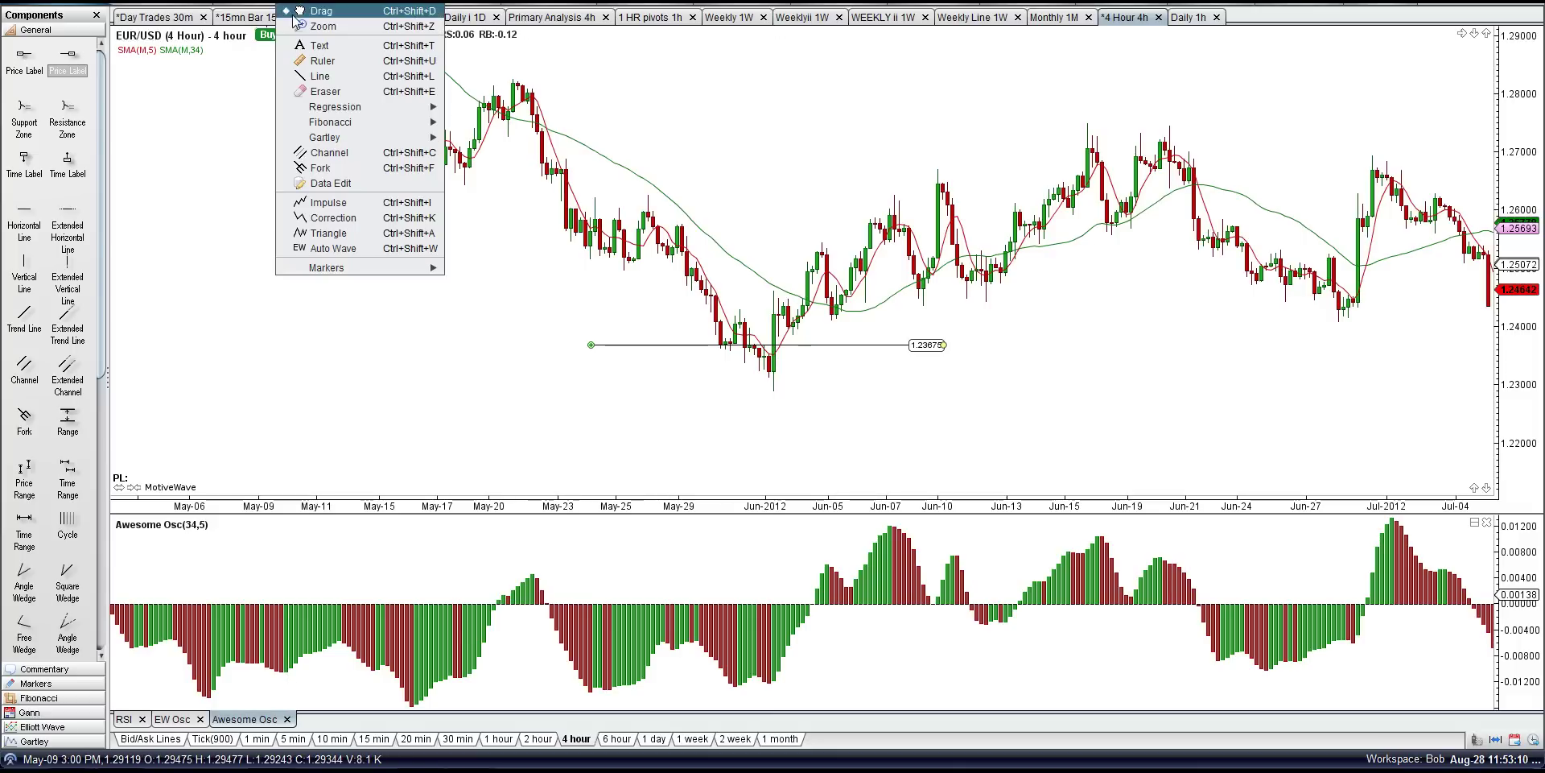
pyautogui.click(292, 61)
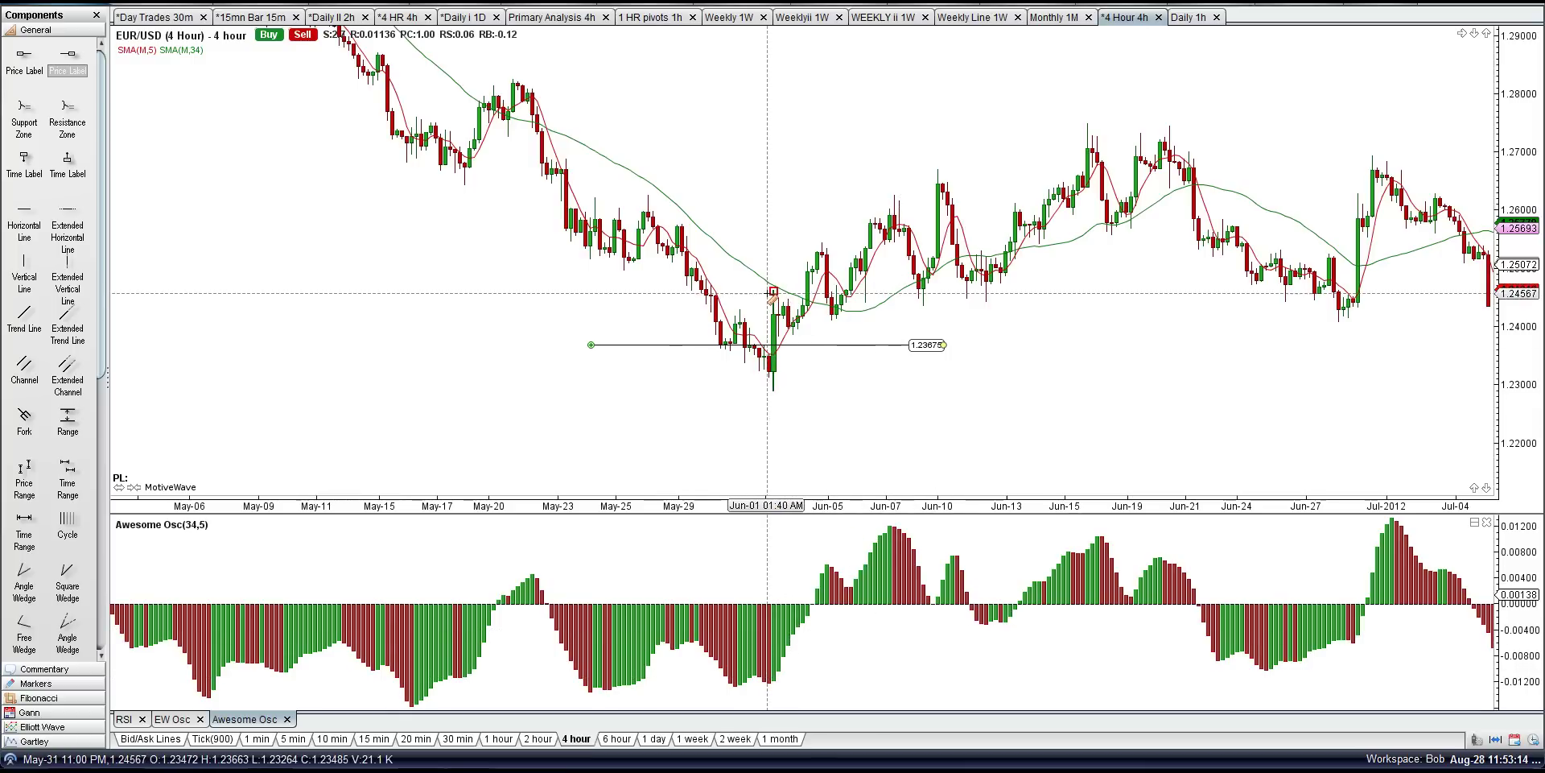
pyautogui.moveTo(805, 272); pyautogui.dragTo(1087, 125)
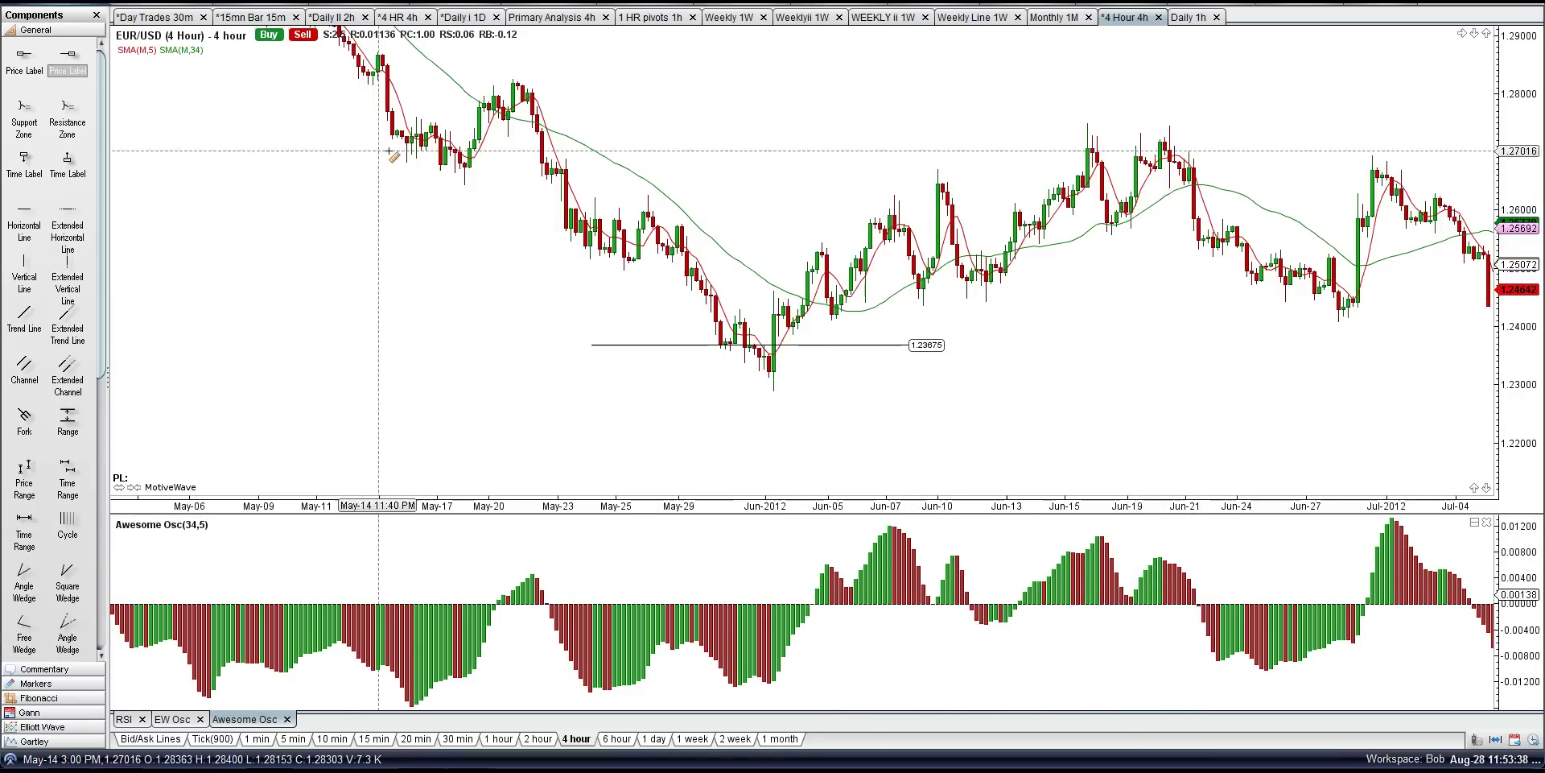
pyautogui.rightClick(340, 32)
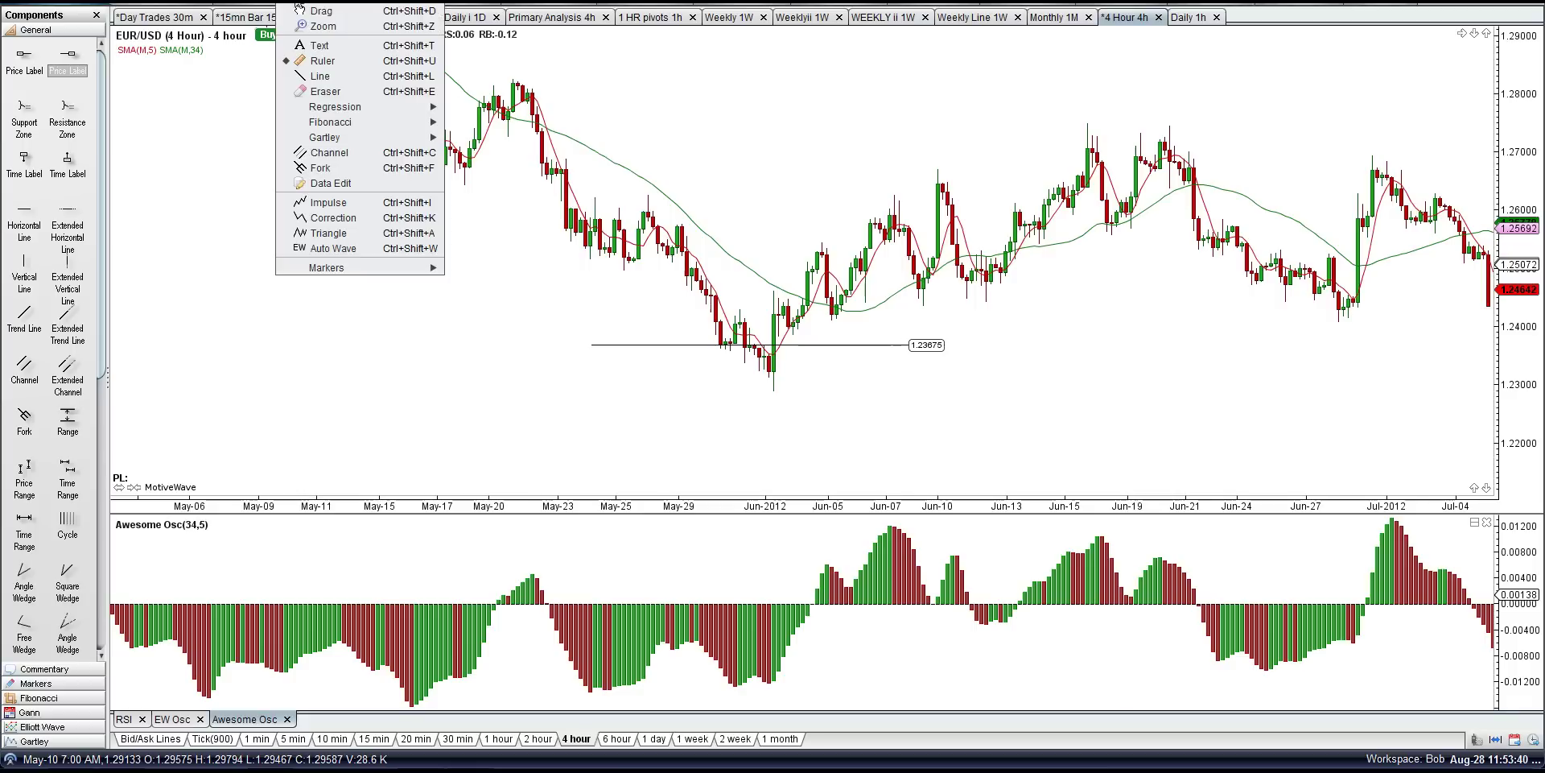
pyautogui.click(296, 11)
# - Examine the 4-hour price action, moving averages and Awesome Oscillator from July through the latest bars of late August 2012
pyautogui.moveTo(1079, 322); pyautogui.dragTo(558, 328)
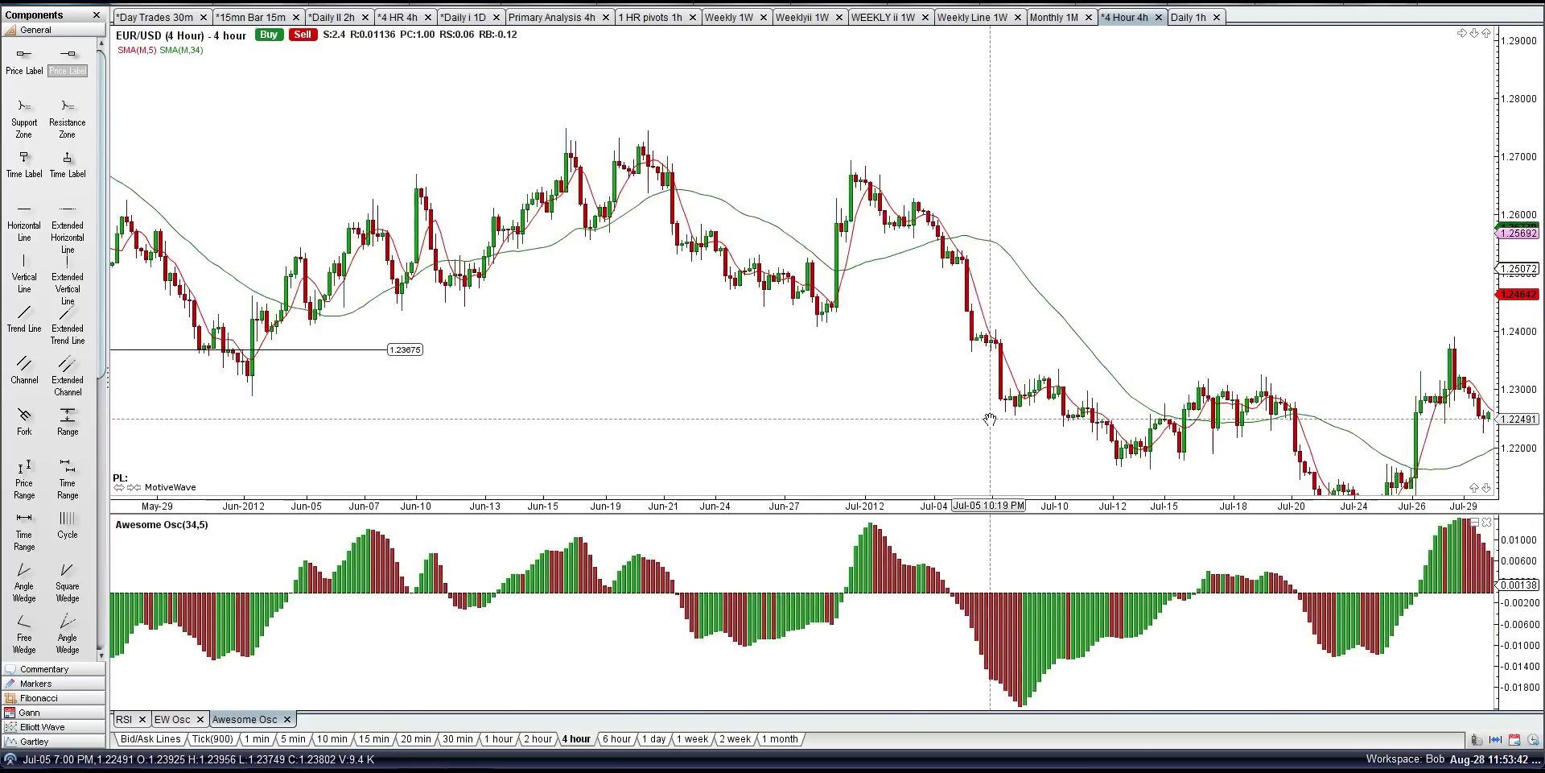
pyautogui.moveTo(989, 419); pyautogui.dragTo(668, 415)
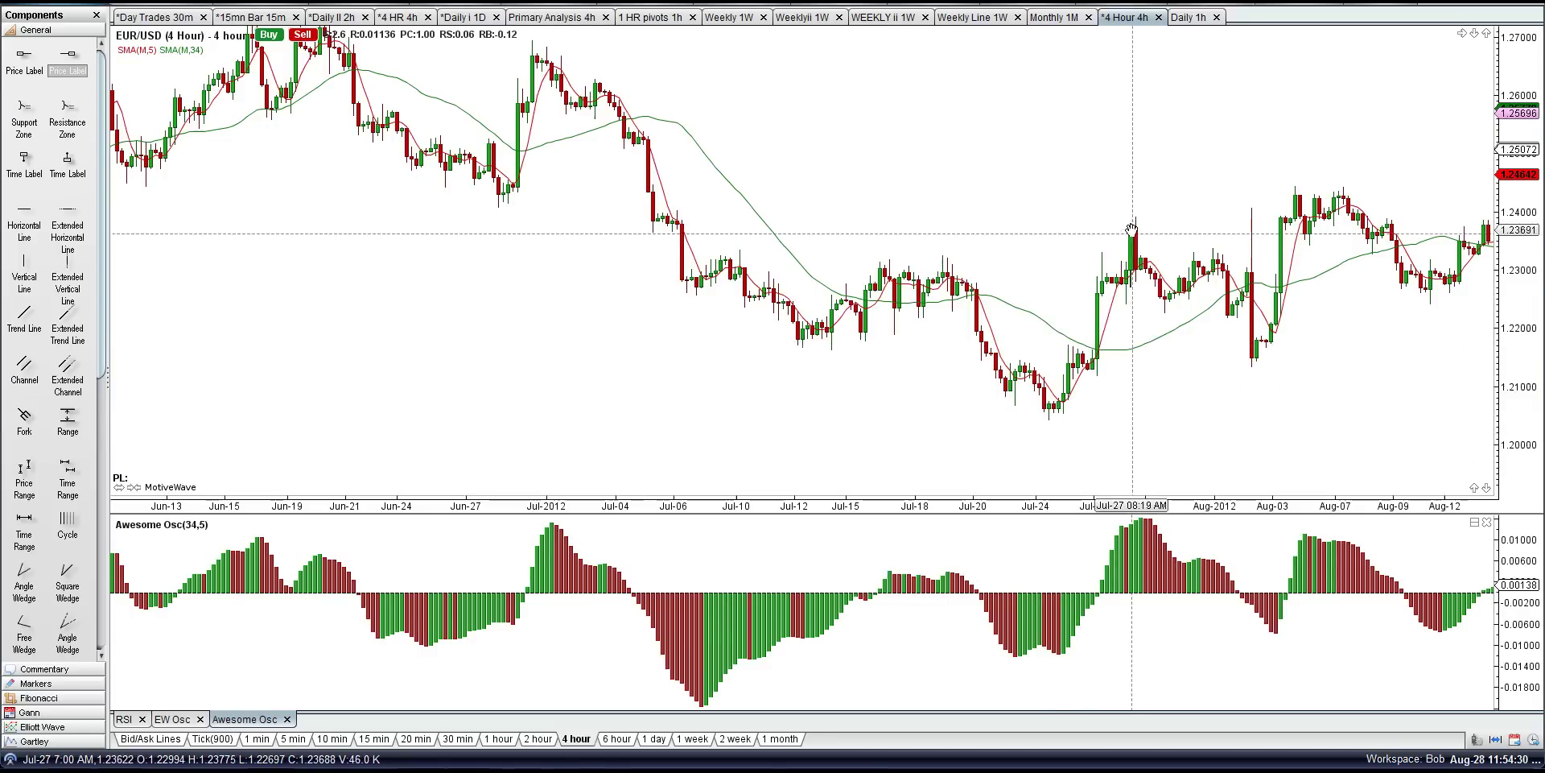
pyautogui.moveTo(1111, 418); pyautogui.dragTo(840, 306)
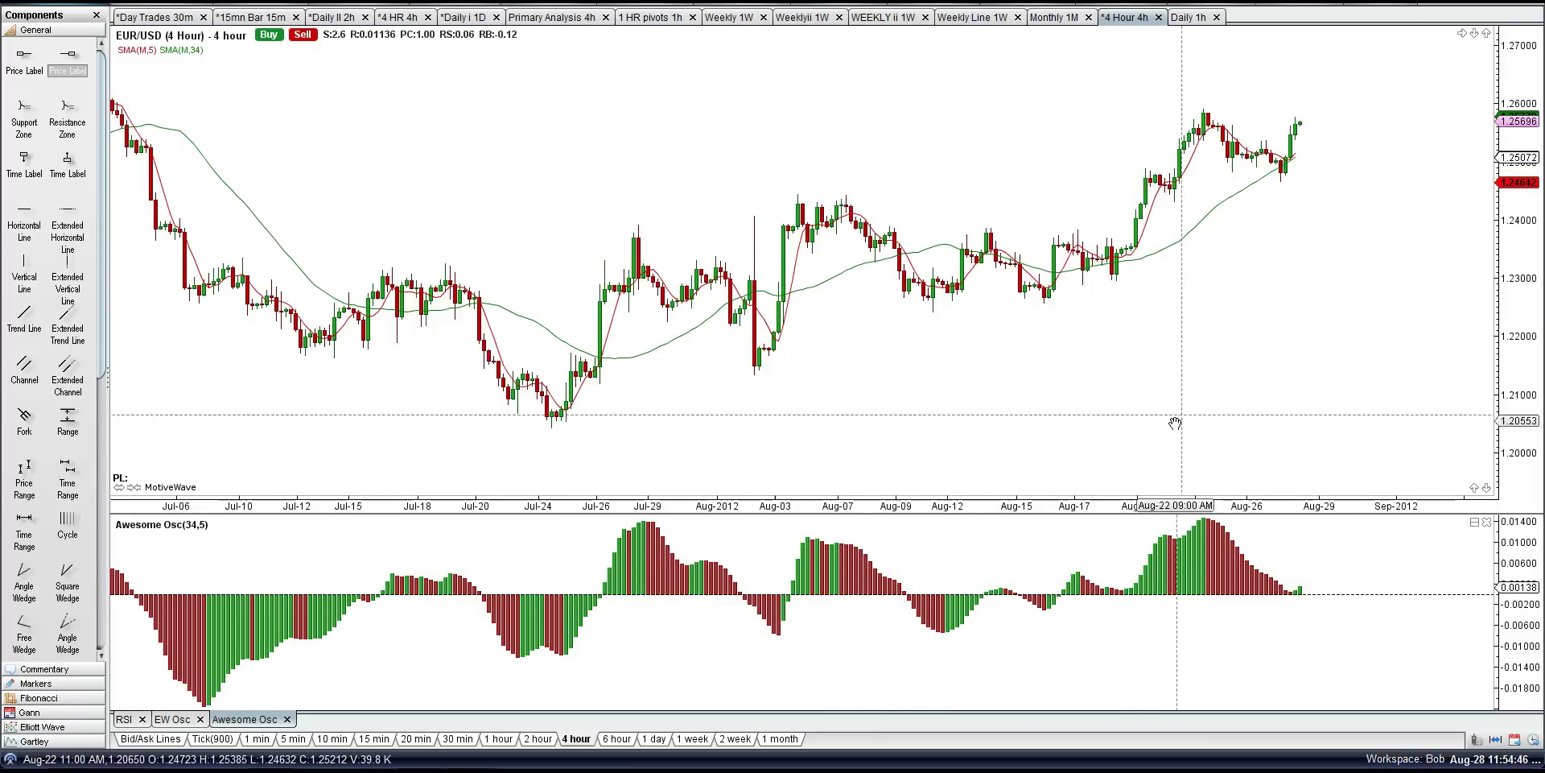
pyautogui.scroll(-5, 1187, 430)
pyautogui.moveTo(1117, 434); pyautogui.dragTo(1016, 196)
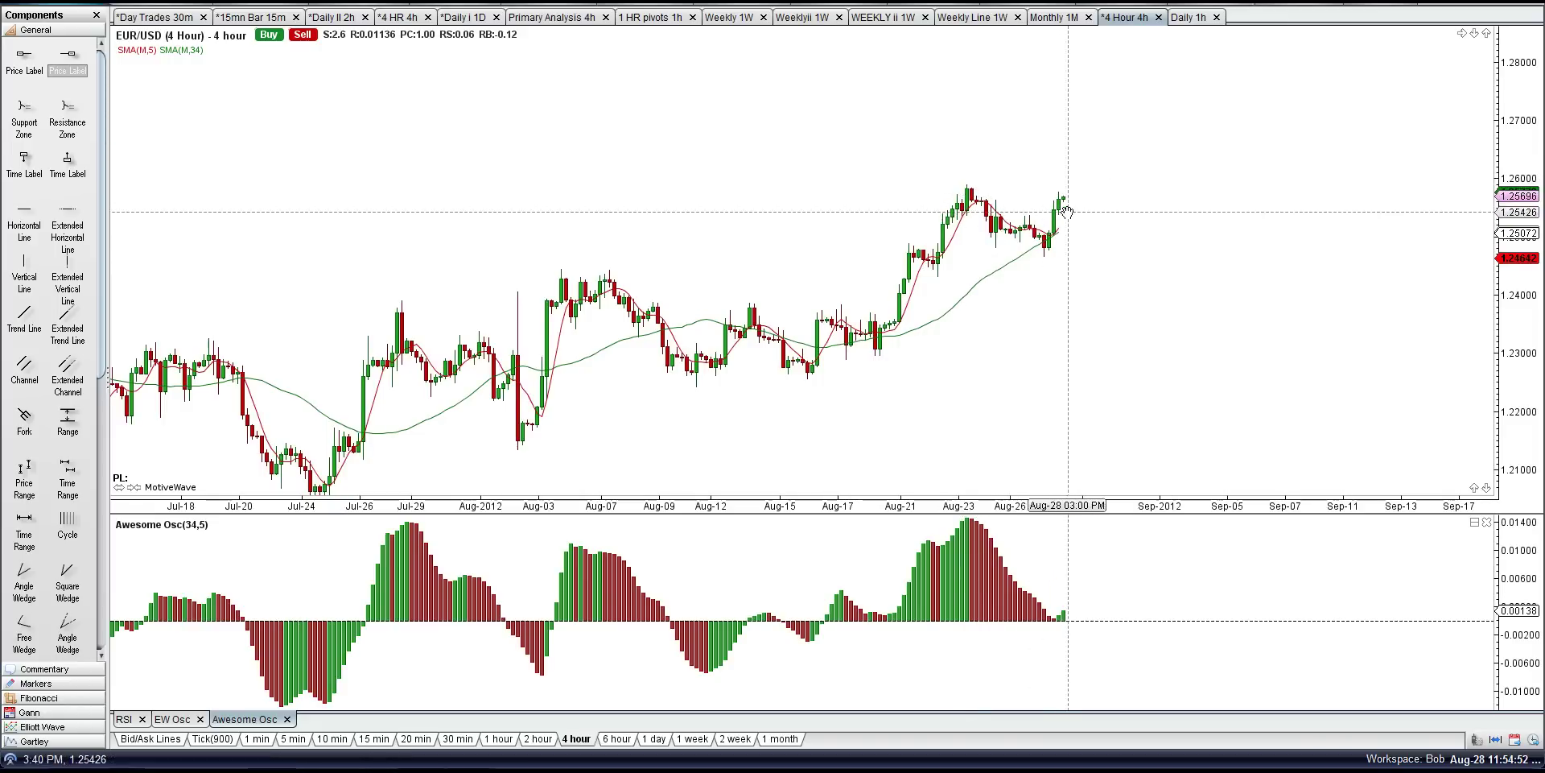
pyautogui.moveTo(1090, 303); pyautogui.dragTo(1107, 307)
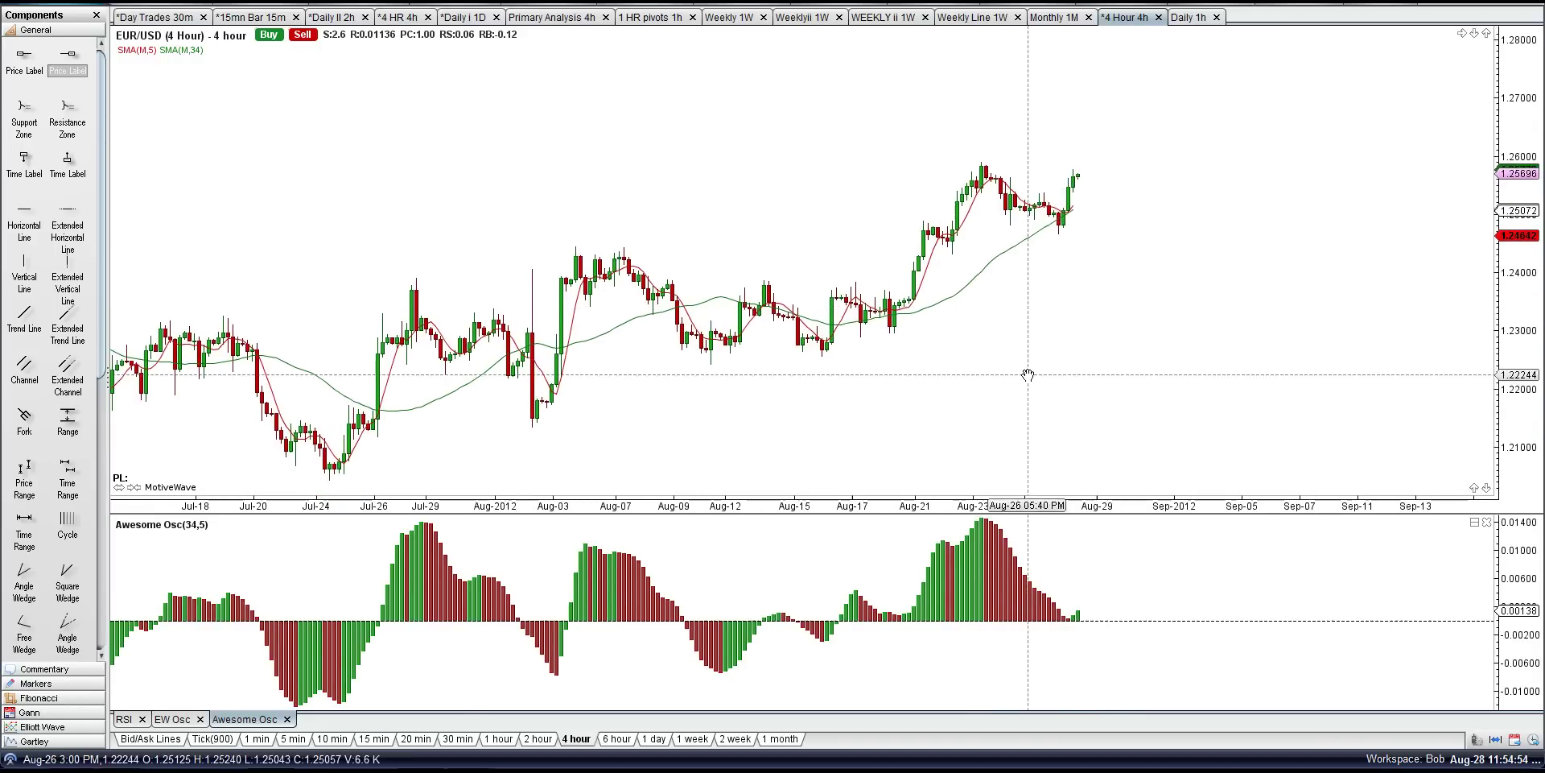
pyautogui.scroll(3, 1096, 358)
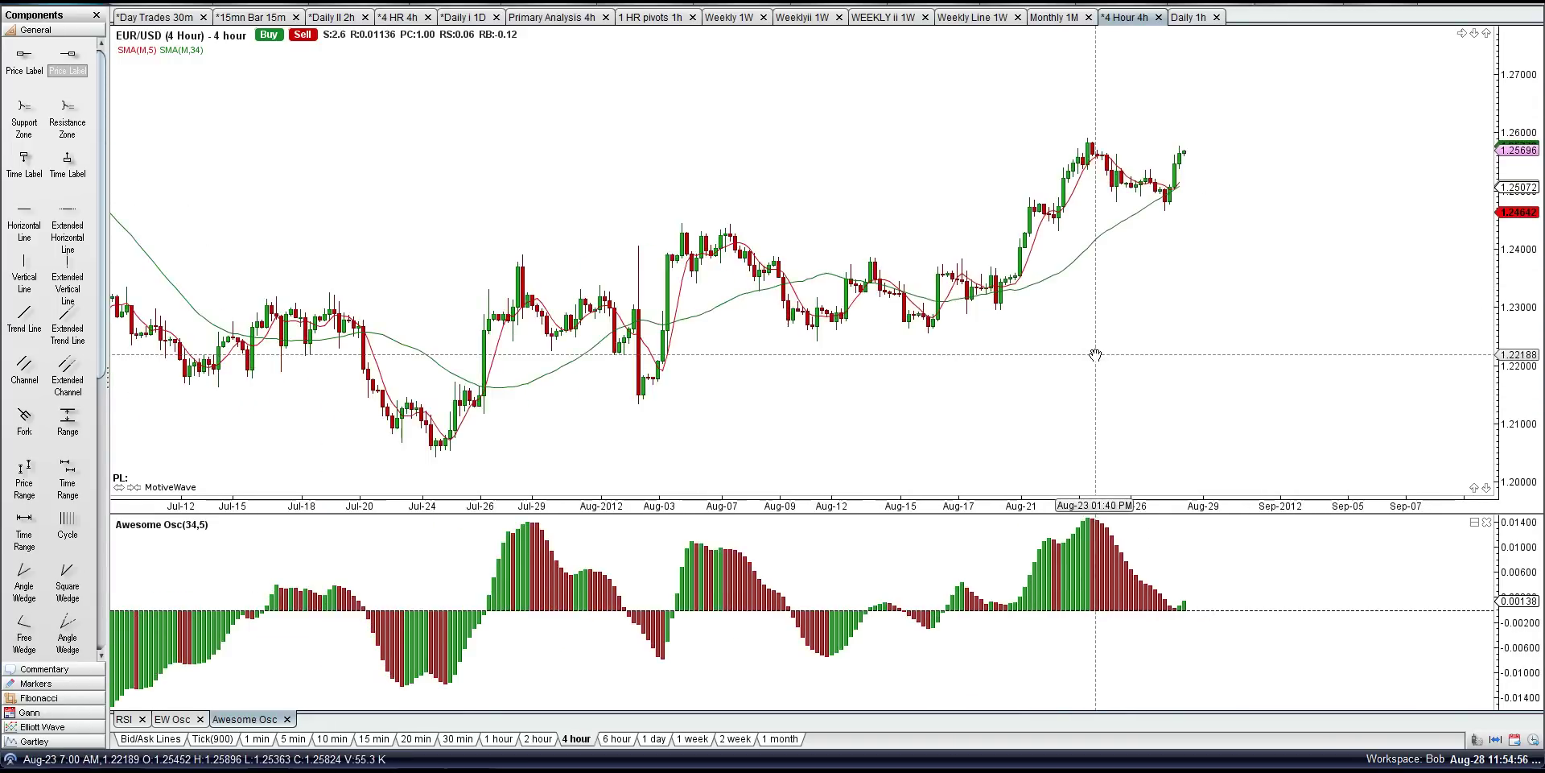